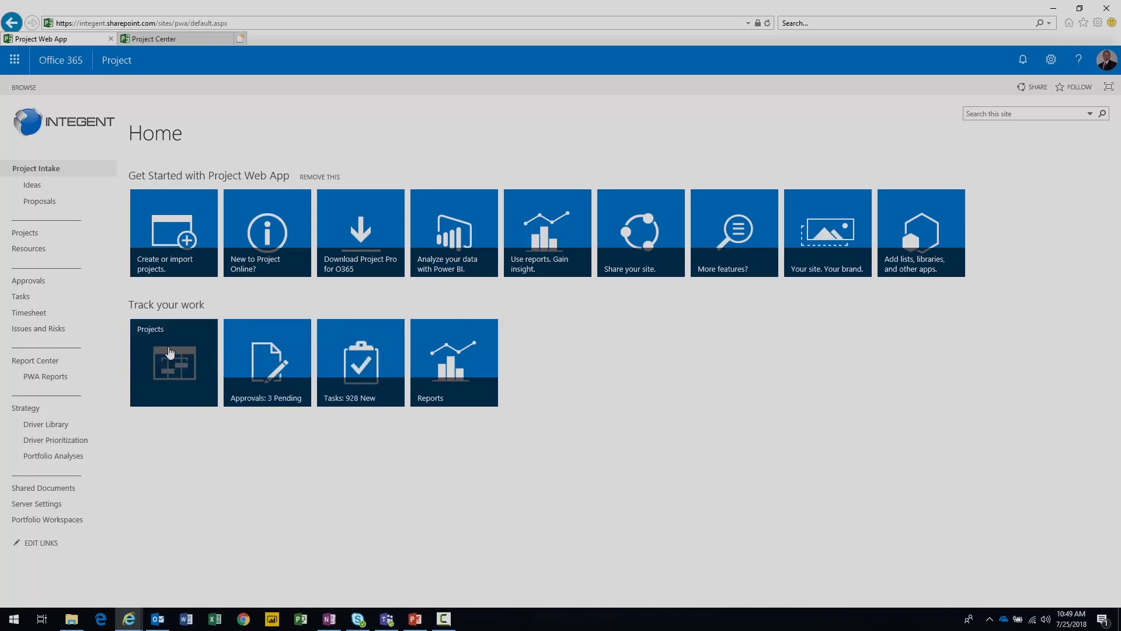
Open the Project Center and switch the project list to the Milestone Summary view.
{"action": "left_click", "coordinate": [171, 355]}
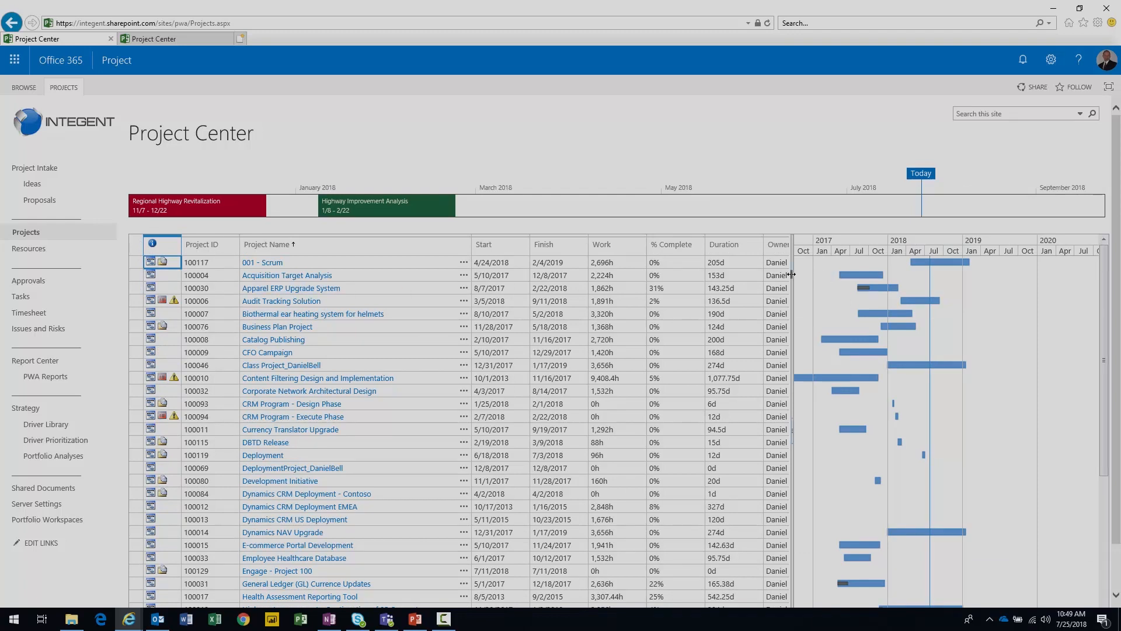
{"action": "left_click", "coordinate": [135, 289]}
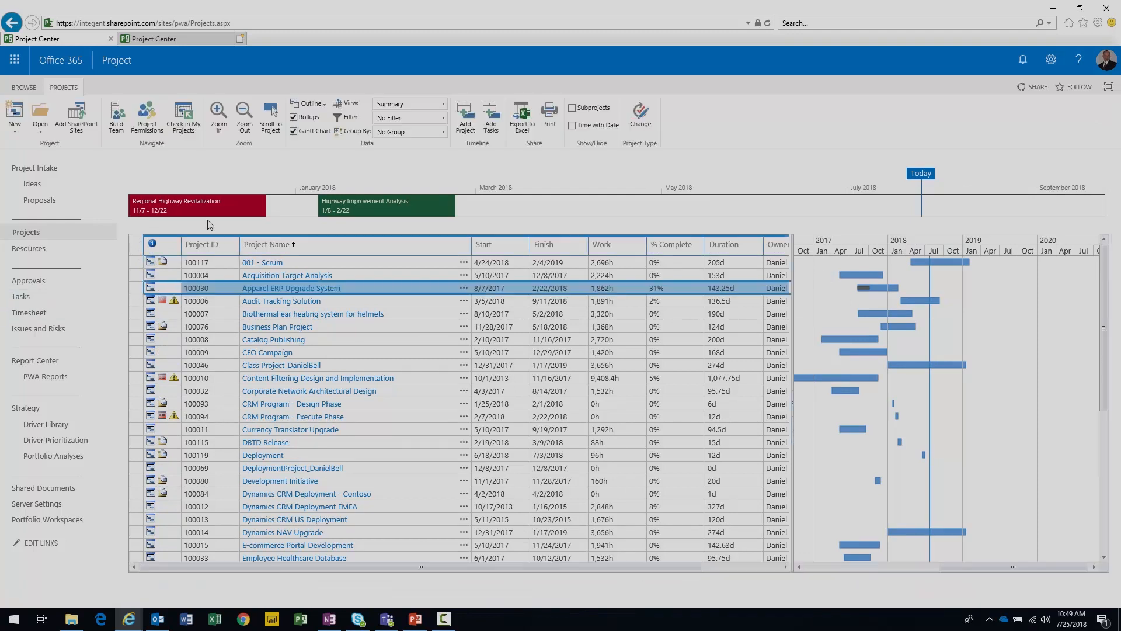
{"action": "left_click", "coordinate": [443, 105]}
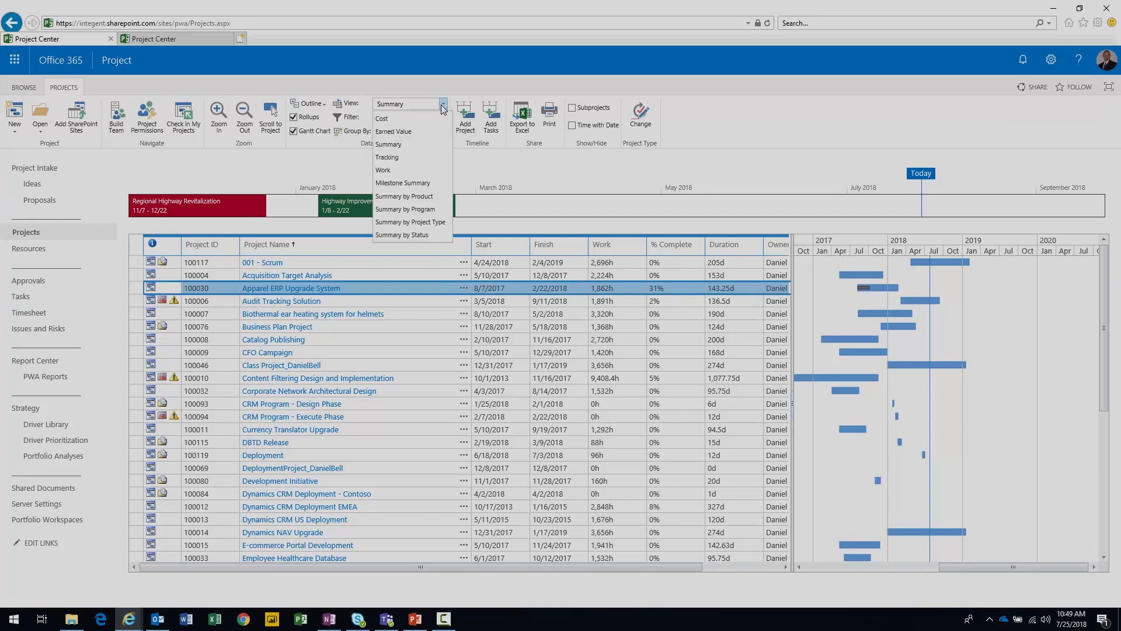
{"action": "left_click", "coordinate": [408, 183]}
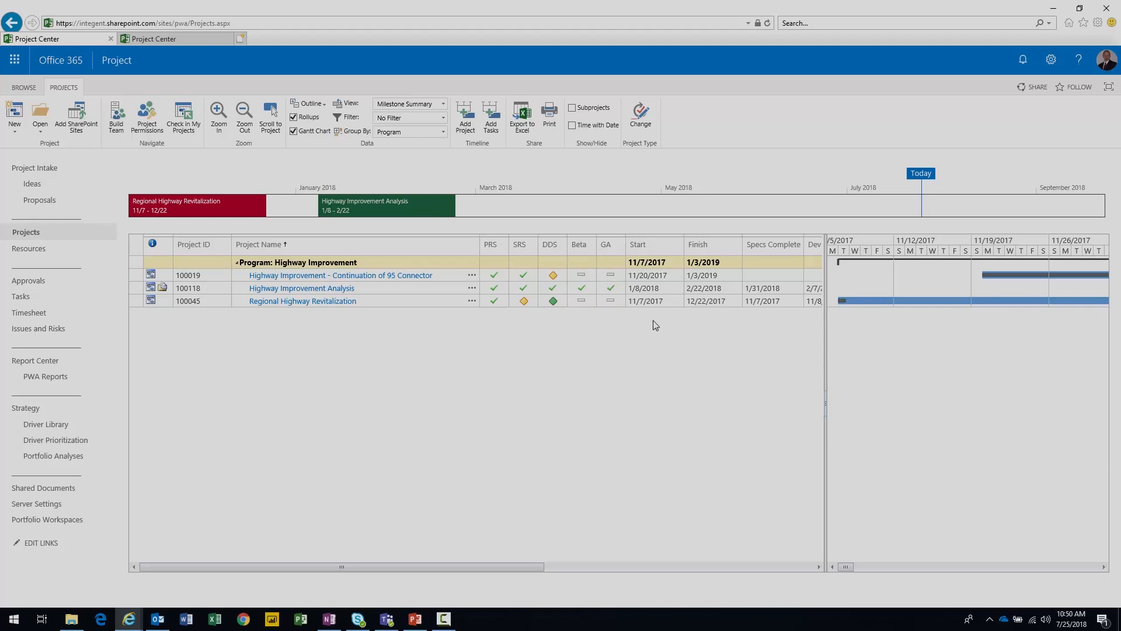
Switch to Project Professional, sign in with the PWA profile, and open the Highway Improvement - Continuation of 95 Connector project.
{"action": "key", "text": "alt+Tab"}
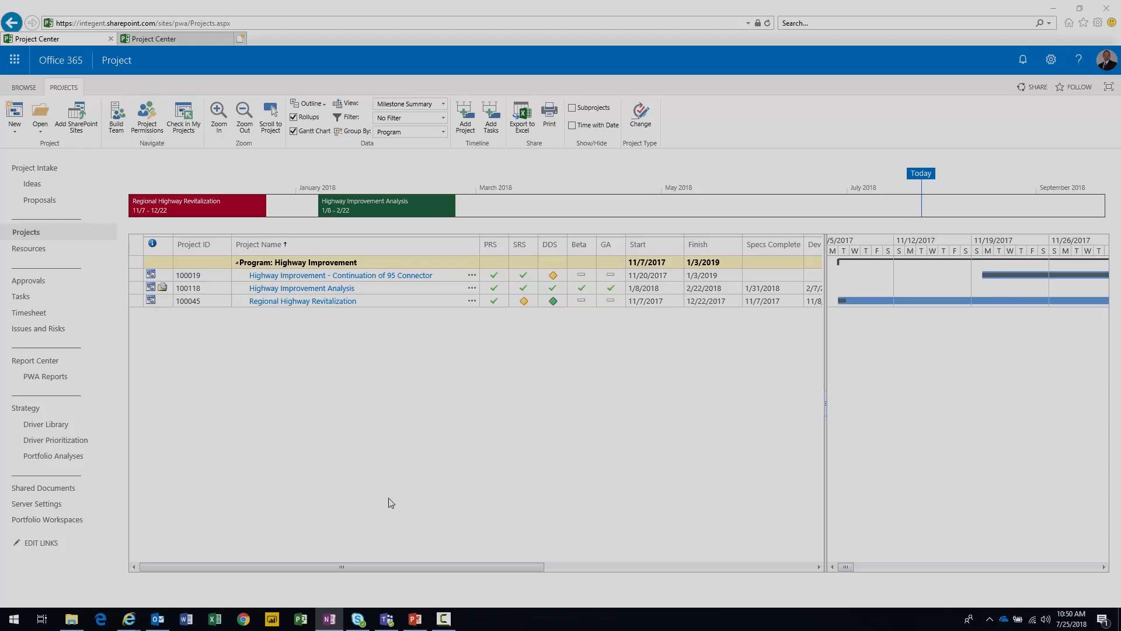
{"action": "left_click", "coordinate": [301, 619]}
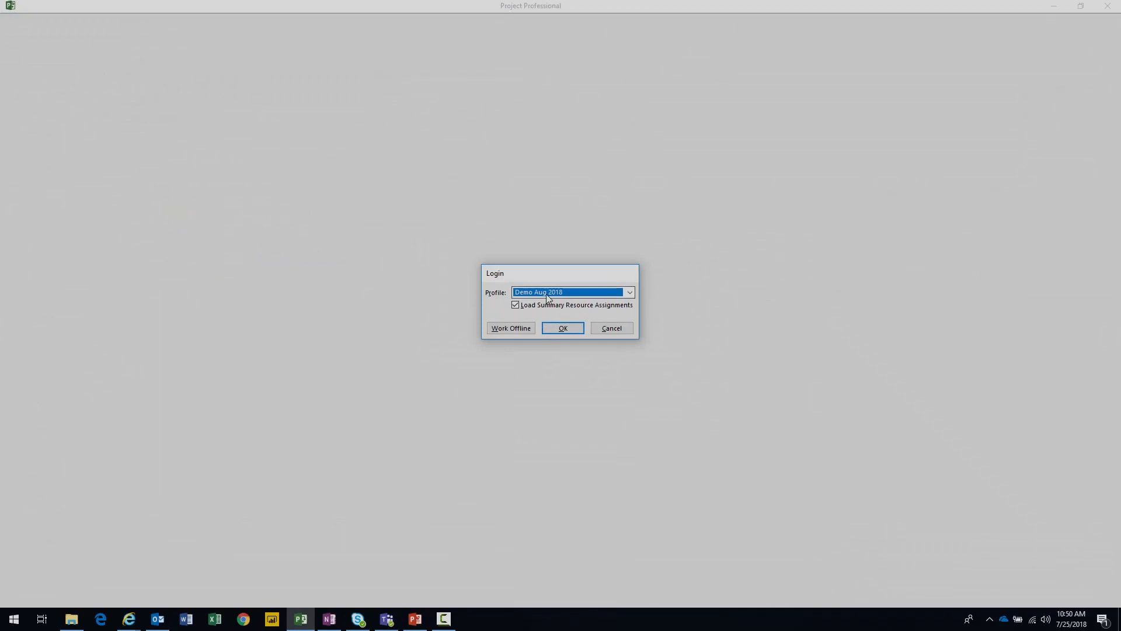
{"action": "left_click", "coordinate": [548, 293]}
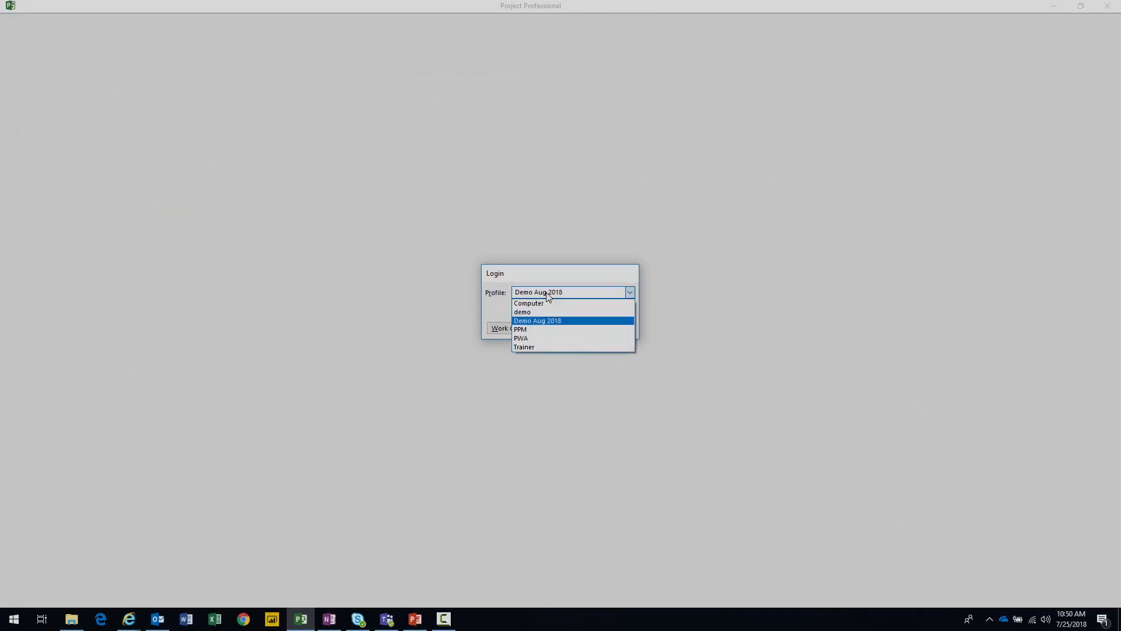
{"action": "left_click", "coordinate": [522, 339]}
{"action": "left_click", "coordinate": [560, 329]}
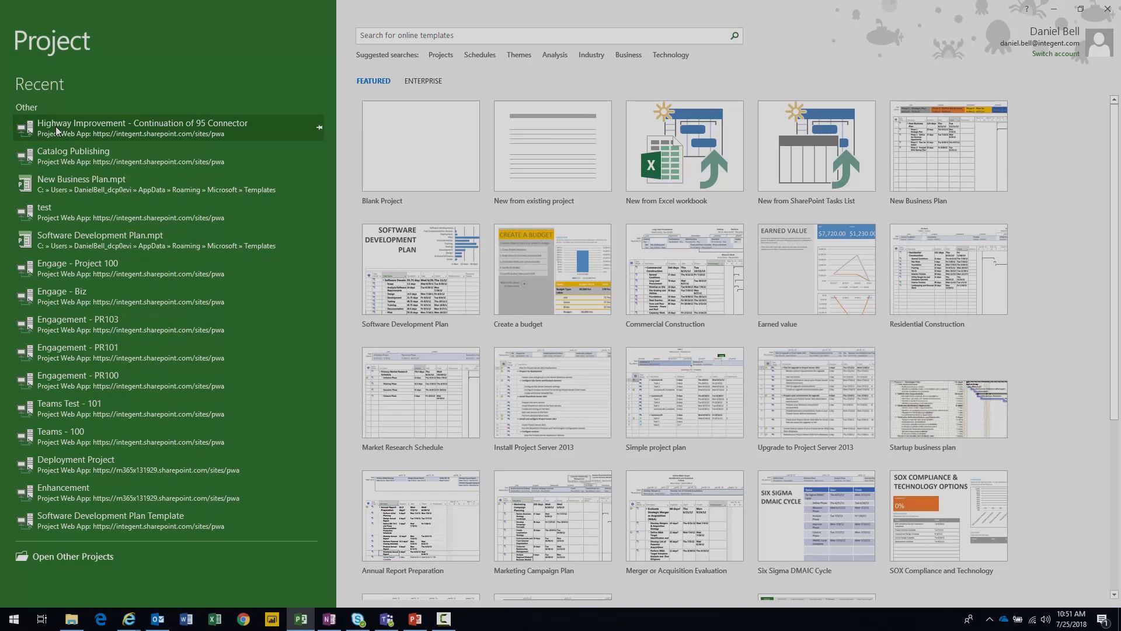
{"action": "left_click", "coordinate": [57, 131]}
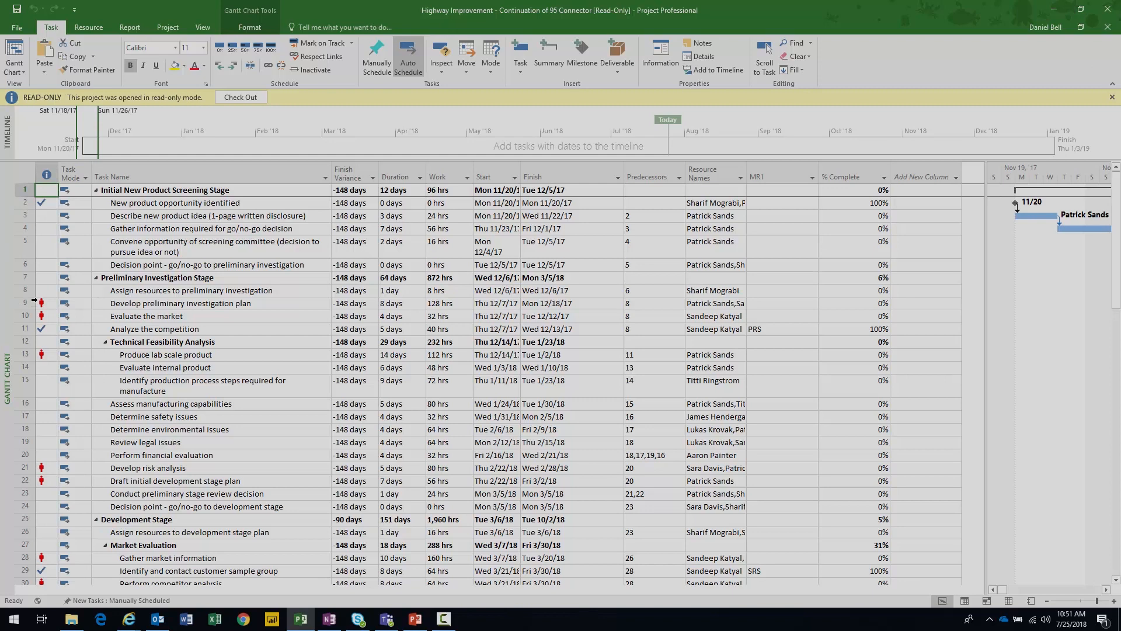
Examine the MR1 milestone column and the value and choices for the Analyze the competition task.
{"action": "left_click", "coordinate": [779, 178]}
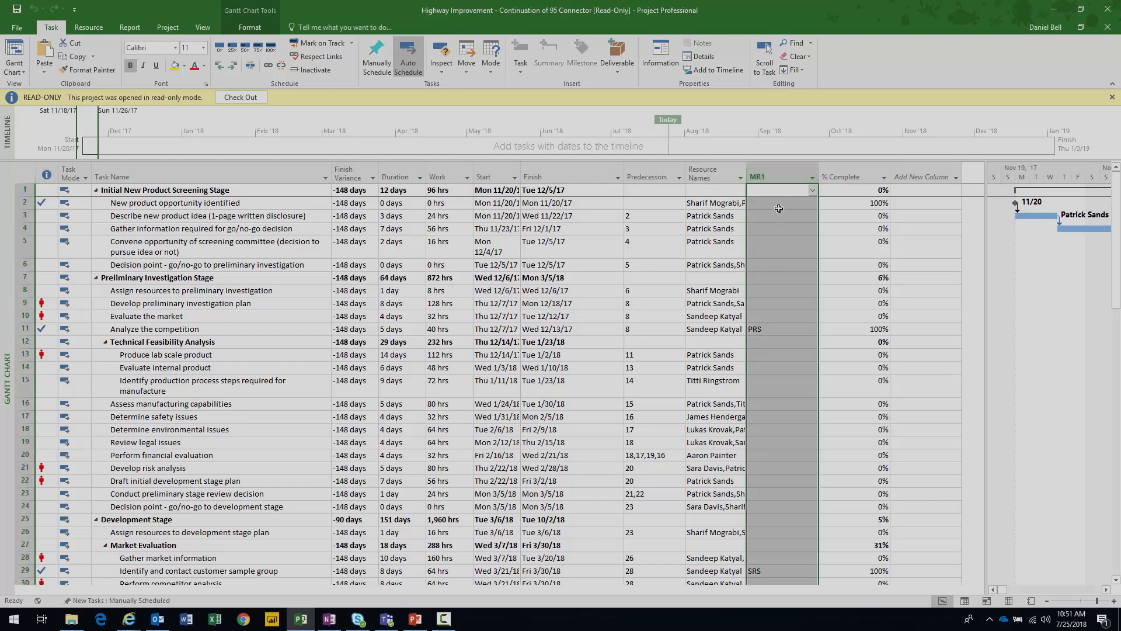
{"action": "left_click", "coordinate": [778, 206]}
{"action": "scroll", "coordinate": [770, 309], "scroll_direction": "down", "scroll_amount": 2}
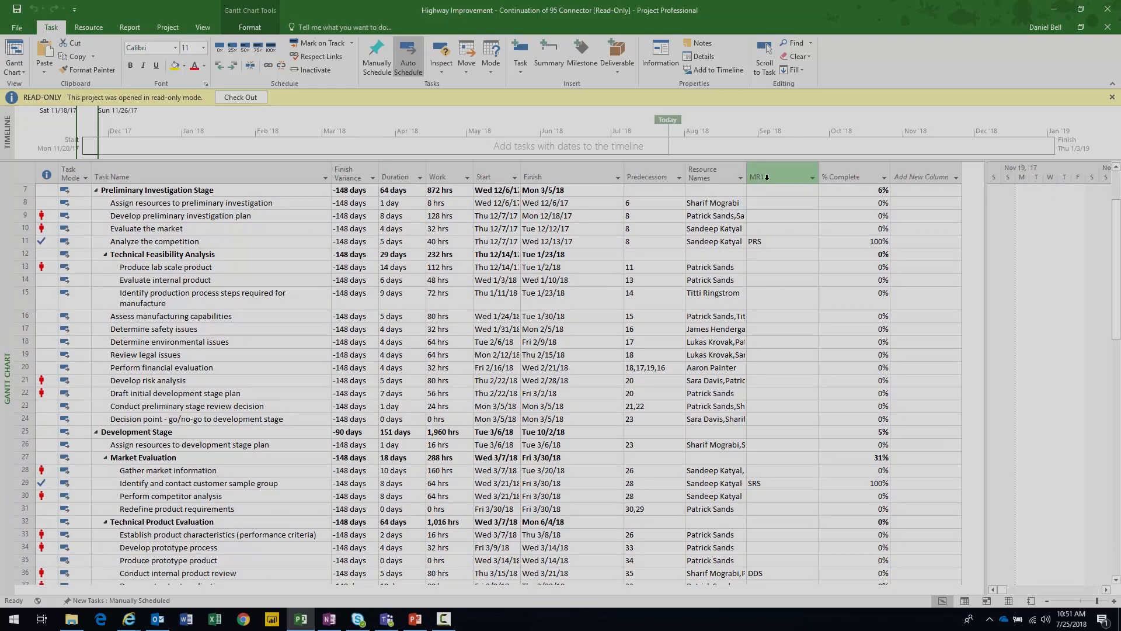
{"action": "left_click", "coordinate": [778, 241]}
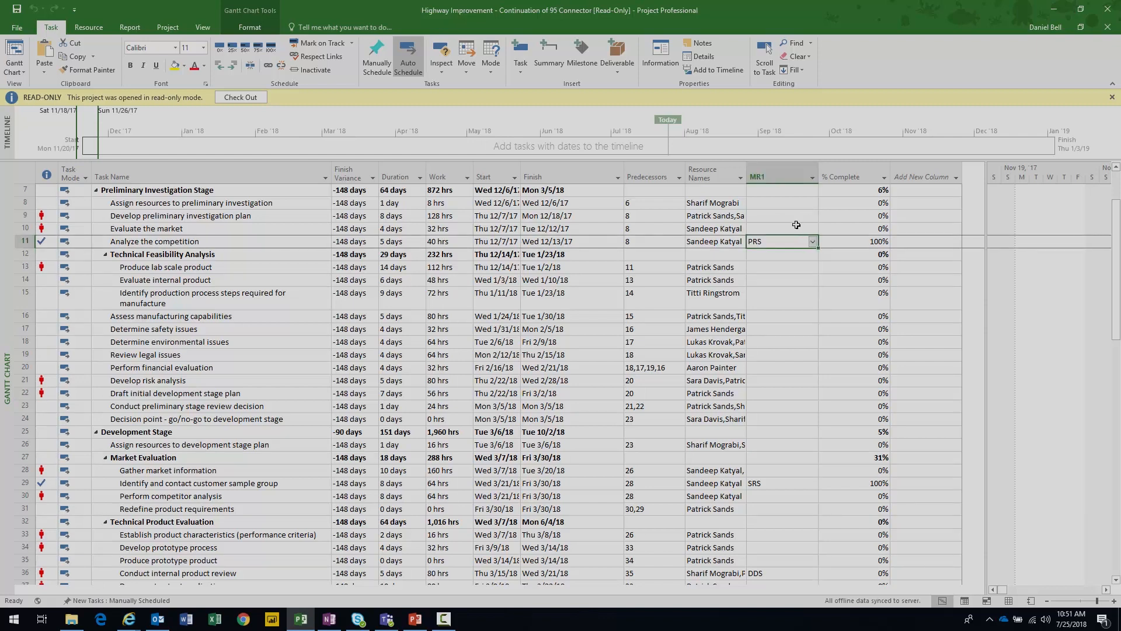
{"action": "left_click", "coordinate": [23, 241]}
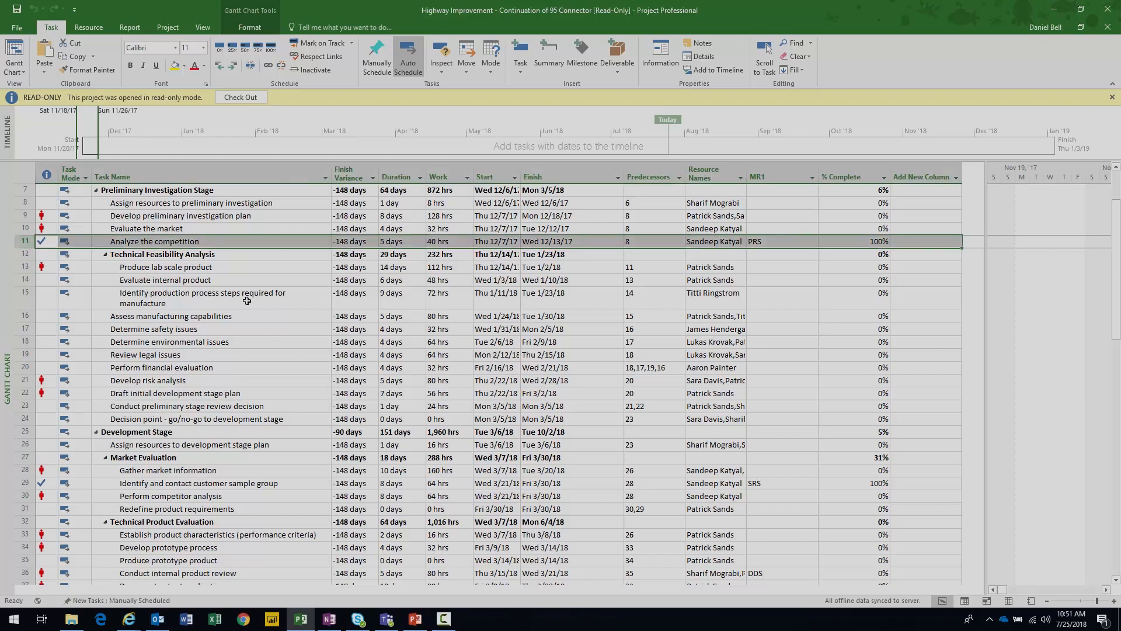
{"action": "left_click", "coordinate": [799, 240]}
{"action": "left_click", "coordinate": [812, 242]}
{"action": "left_click", "coordinate": [813, 243]}
{"action": "left_click", "coordinate": [726, 244]}
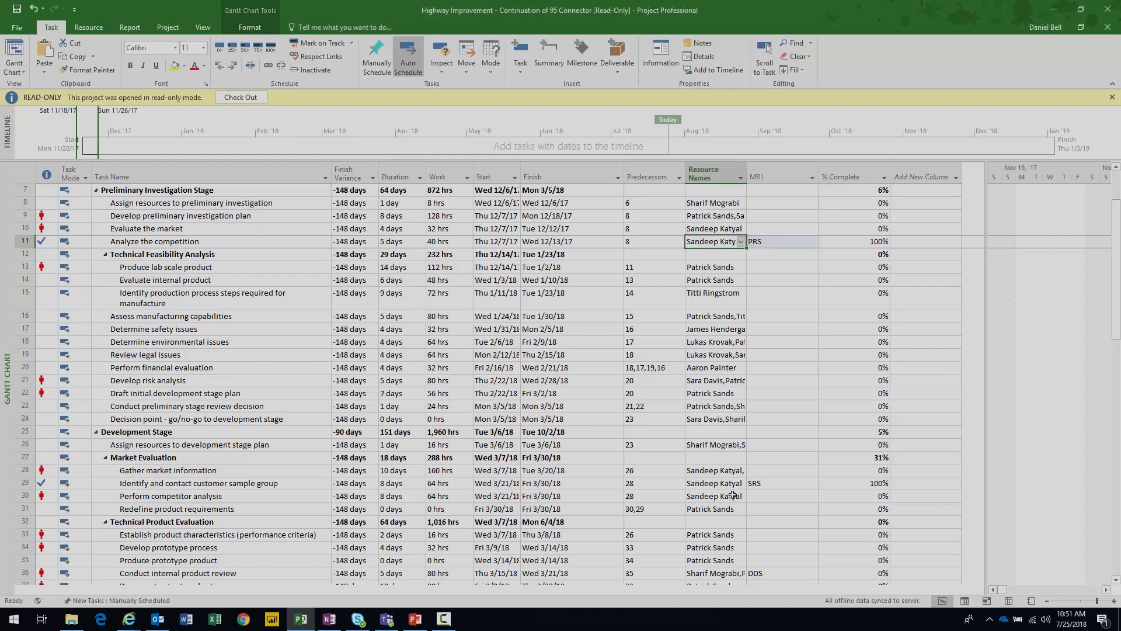
Review the MR1 assignments of the customer sample group, internal product review and contract manufacturing tasks, including the available milestone choices.
{"action": "scroll", "coordinate": [733, 496], "scroll_direction": "down", "scroll_amount": 4}
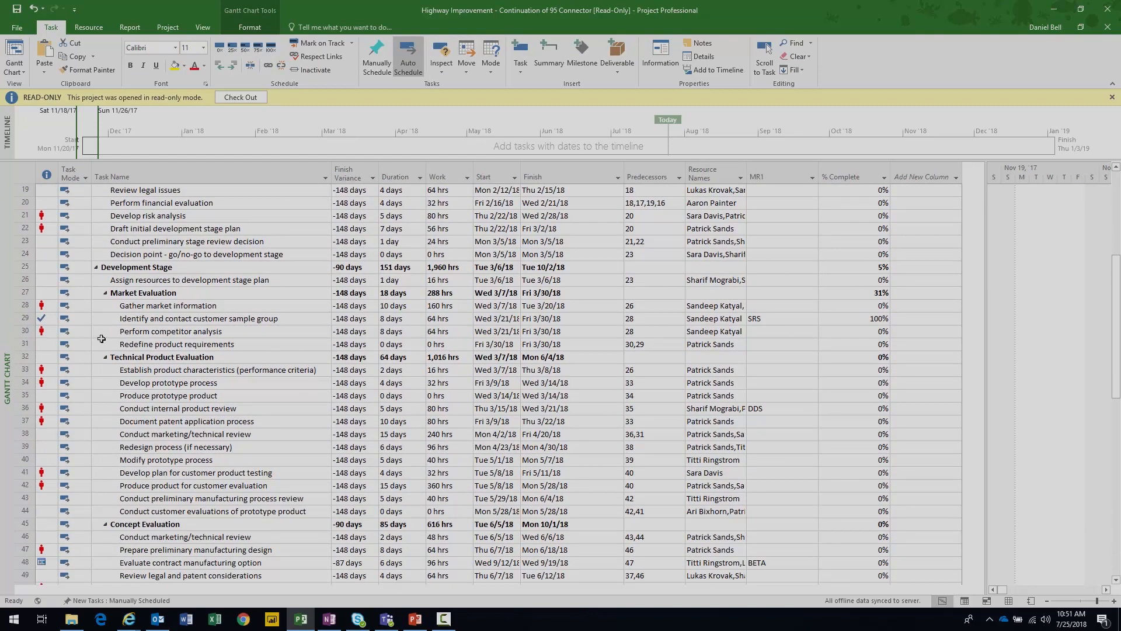
{"action": "left_click", "coordinate": [24, 318]}
{"action": "left_click", "coordinate": [804, 320]}
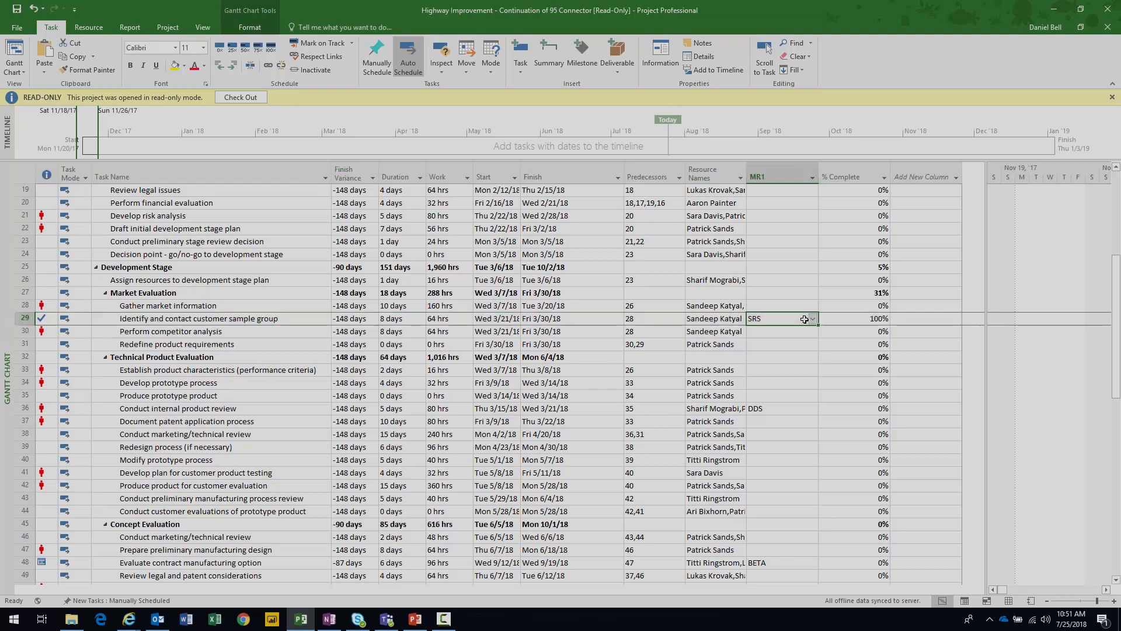
{"action": "left_click", "coordinate": [814, 319]}
{"action": "left_click", "coordinate": [814, 319]}
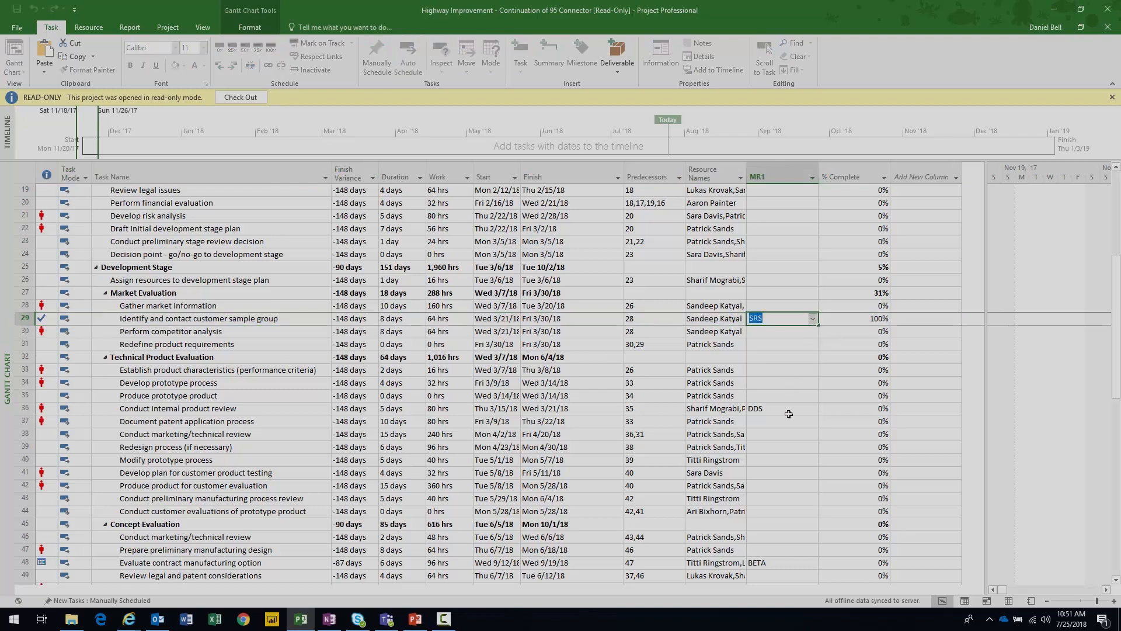
{"action": "left_click", "coordinate": [788, 415]}
{"action": "left_click", "coordinate": [814, 410]}
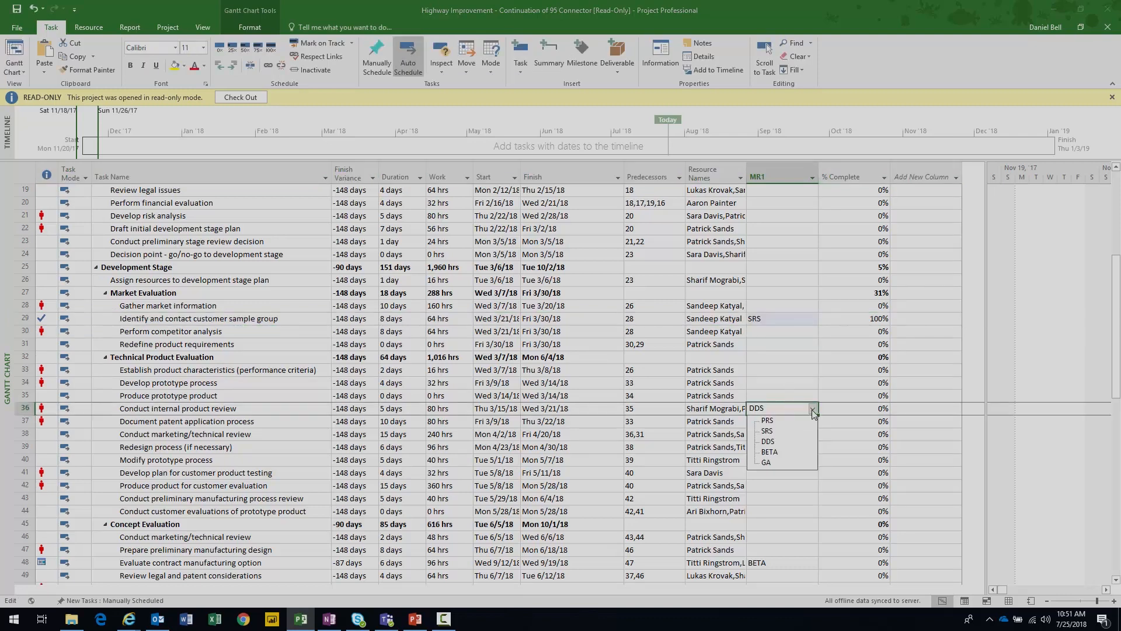
{"action": "left_click", "coordinate": [814, 411]}
{"action": "scroll", "coordinate": [800, 421], "scroll_direction": "down", "scroll_amount": 3}
{"action": "left_click", "coordinate": [786, 436]}
{"action": "left_click", "coordinate": [789, 451]}
{"action": "scroll", "coordinate": [789, 450], "scroll_direction": "down", "scroll_amount": 7}
{"action": "scroll", "coordinate": [790, 450], "scroll_direction": "down", "scroll_amount": 4}
{"action": "scroll", "coordinate": [789, 450], "scroll_direction": "up", "scroll_amount": 13}
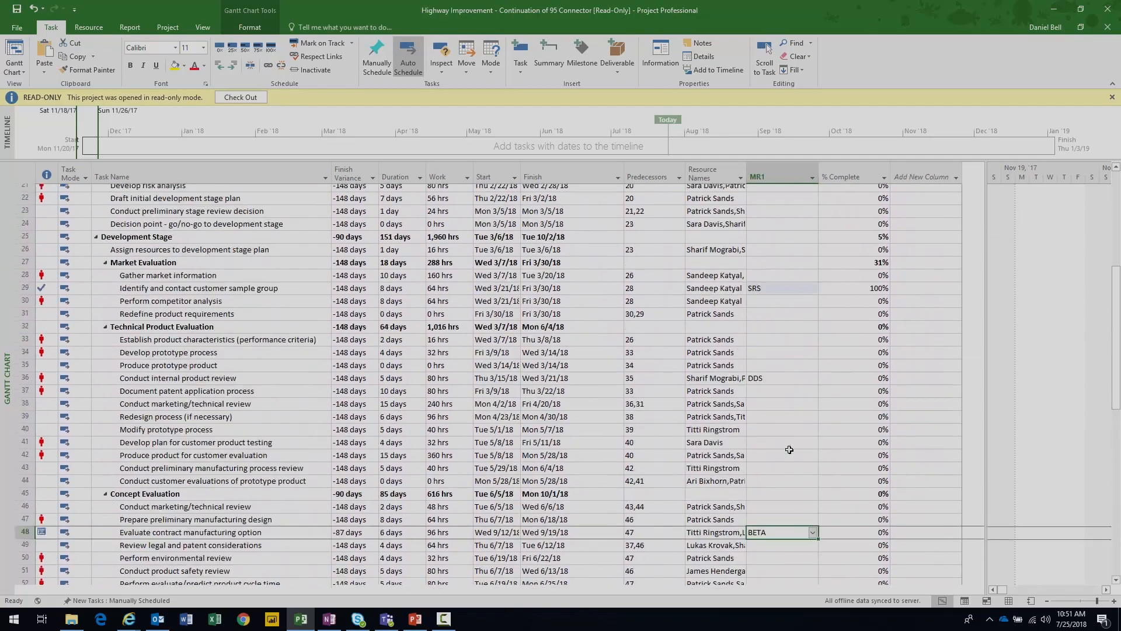
{"action": "scroll", "coordinate": [789, 450], "scroll_direction": "up", "scroll_amount": 7}
Return to the Analyze the competition task and recheck its MR1 milestone choices.
{"action": "left_click", "coordinate": [811, 330]}
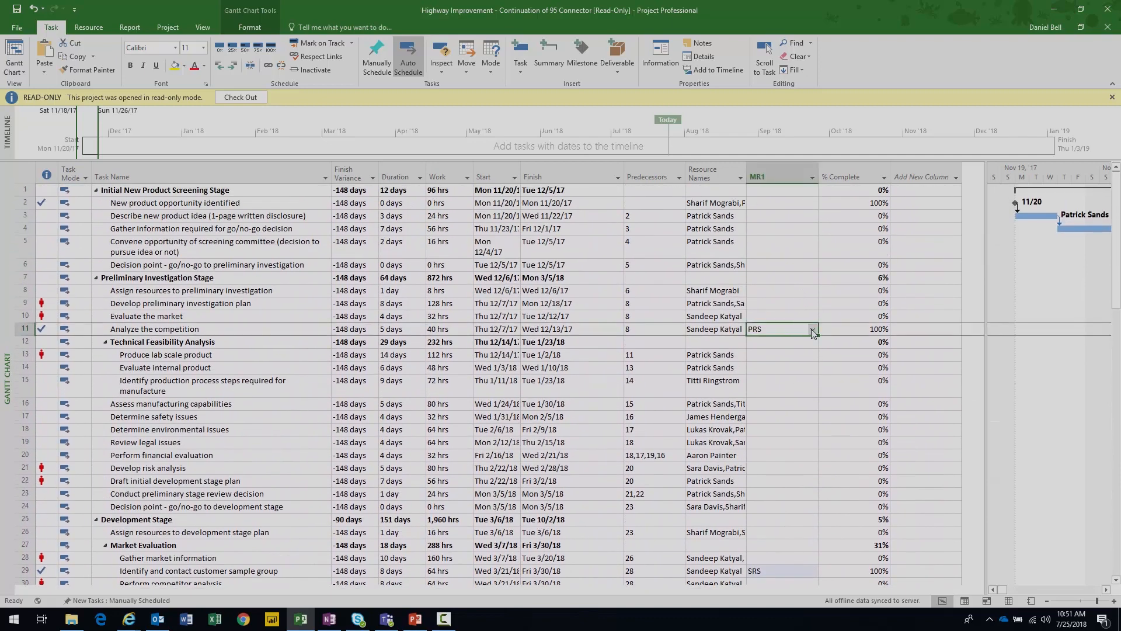
{"action": "left_click", "coordinate": [813, 331]}
{"action": "left_click", "coordinate": [813, 331]}
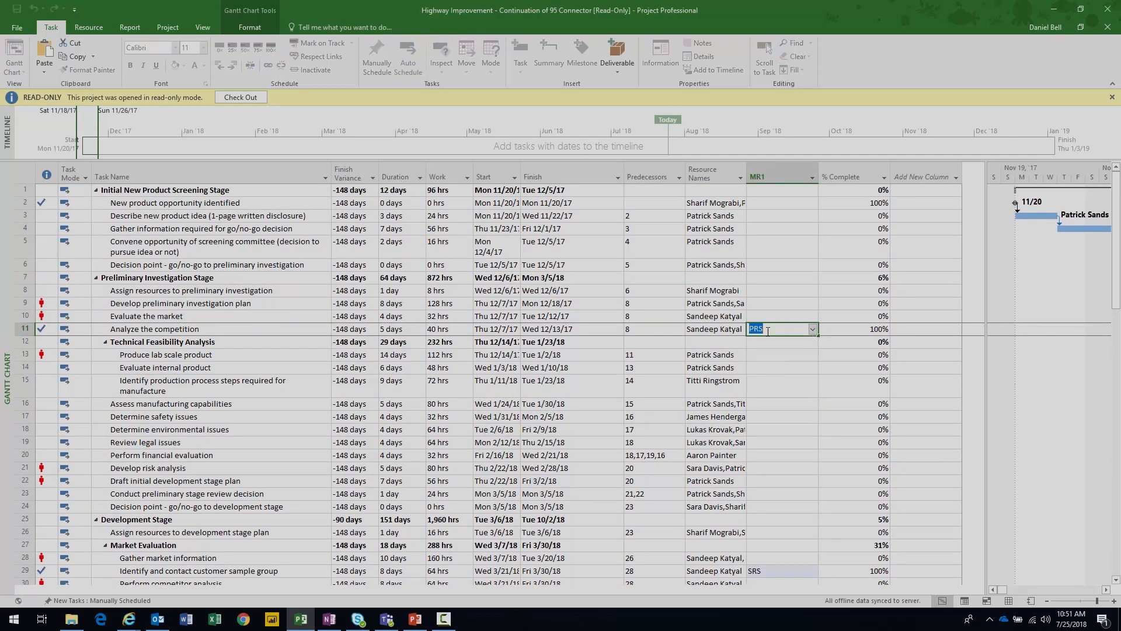
{"action": "left_click", "coordinate": [698, 331]}
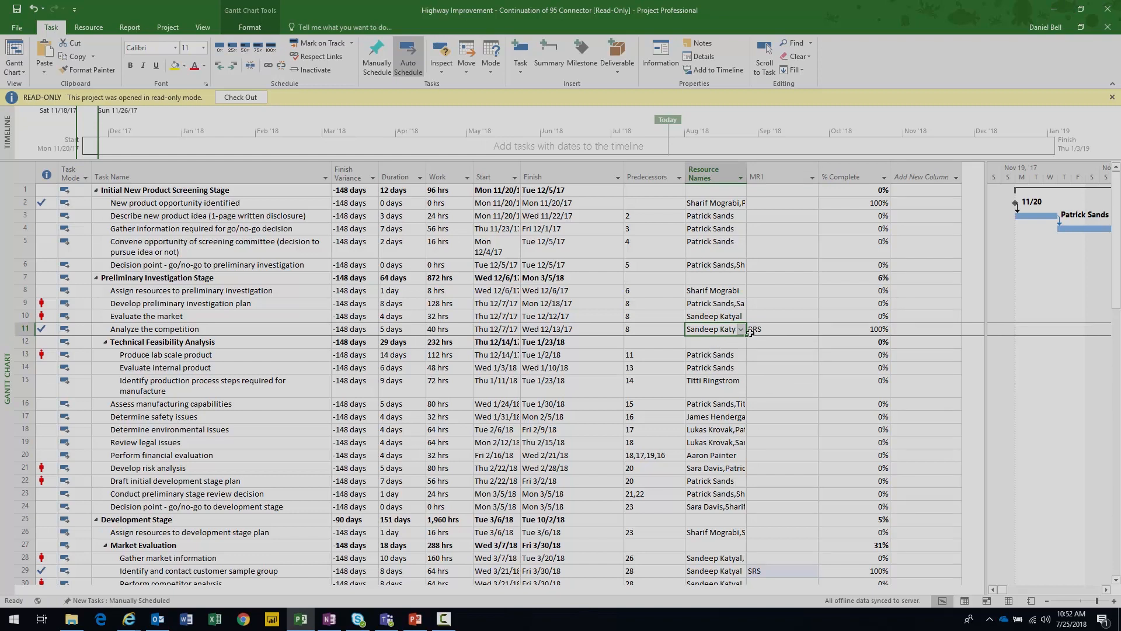
{"action": "left_click", "coordinate": [779, 331]}
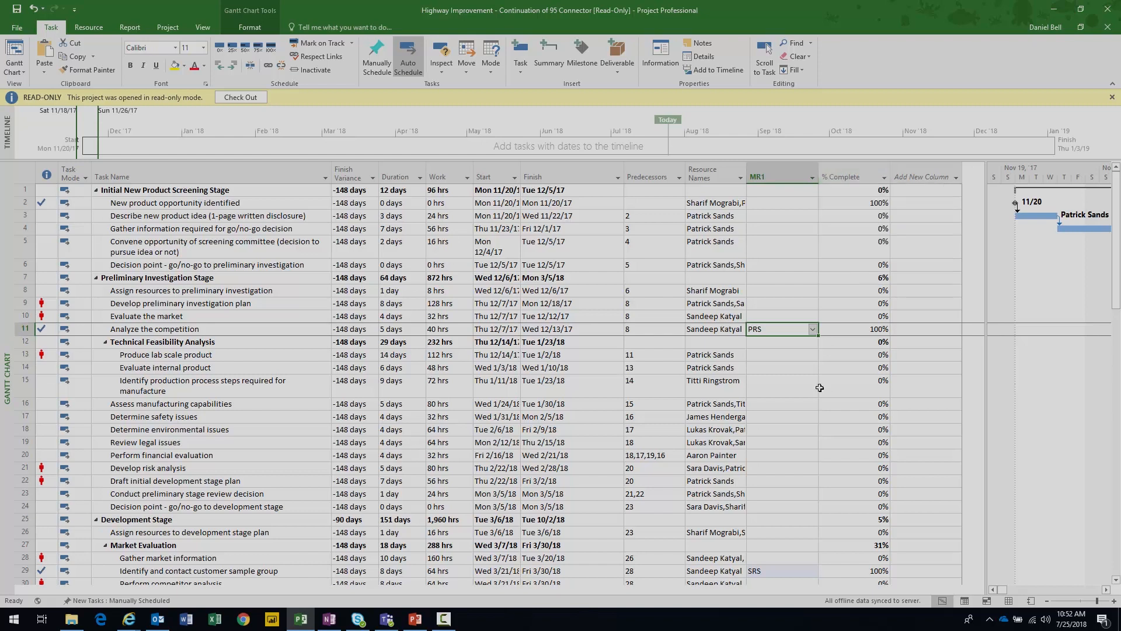
Insert the PRS_t (Enterprise) column before % Complete and check its value for the Analyze the competition task.
{"action": "right_click", "coordinate": [834, 171]}
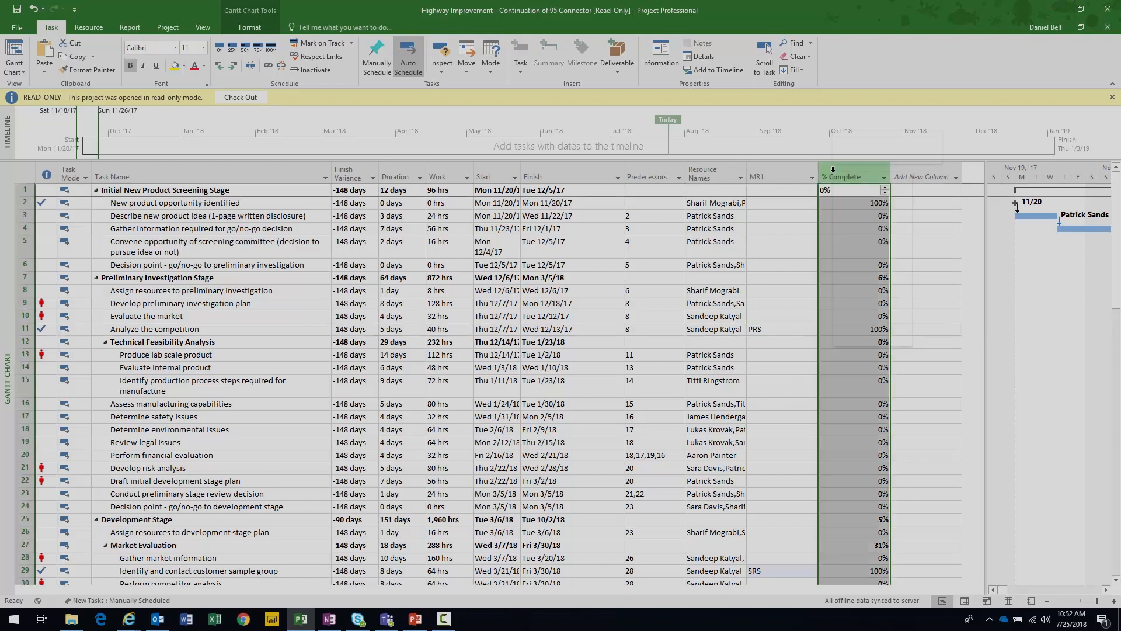
{"action": "left_click", "coordinate": [855, 253]}
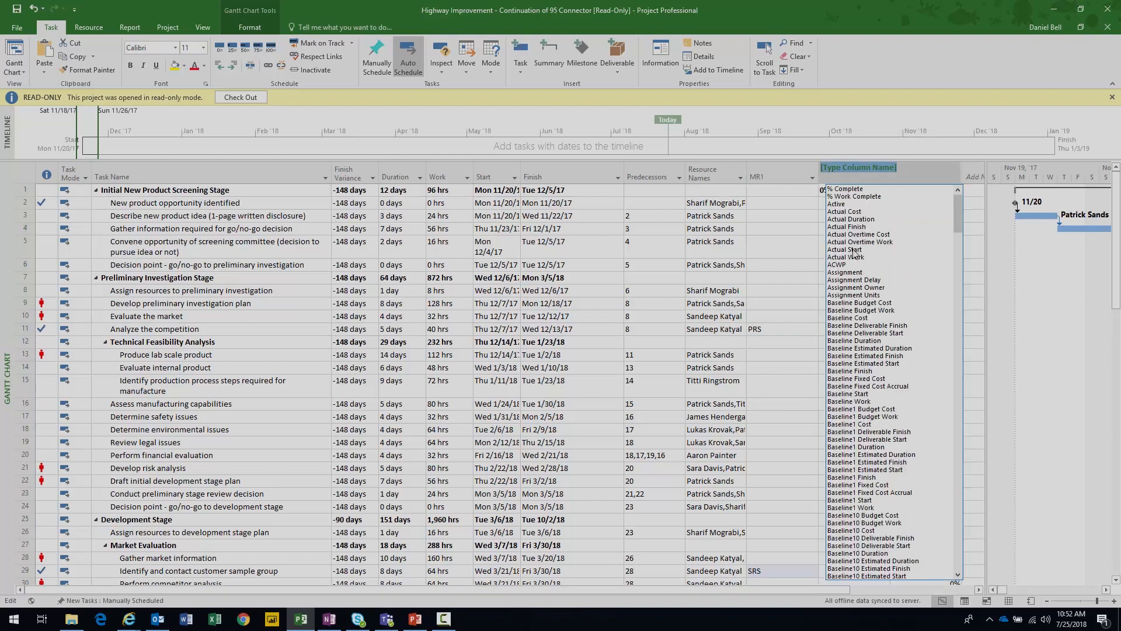
{"action": "type", "text": "predecessors"}
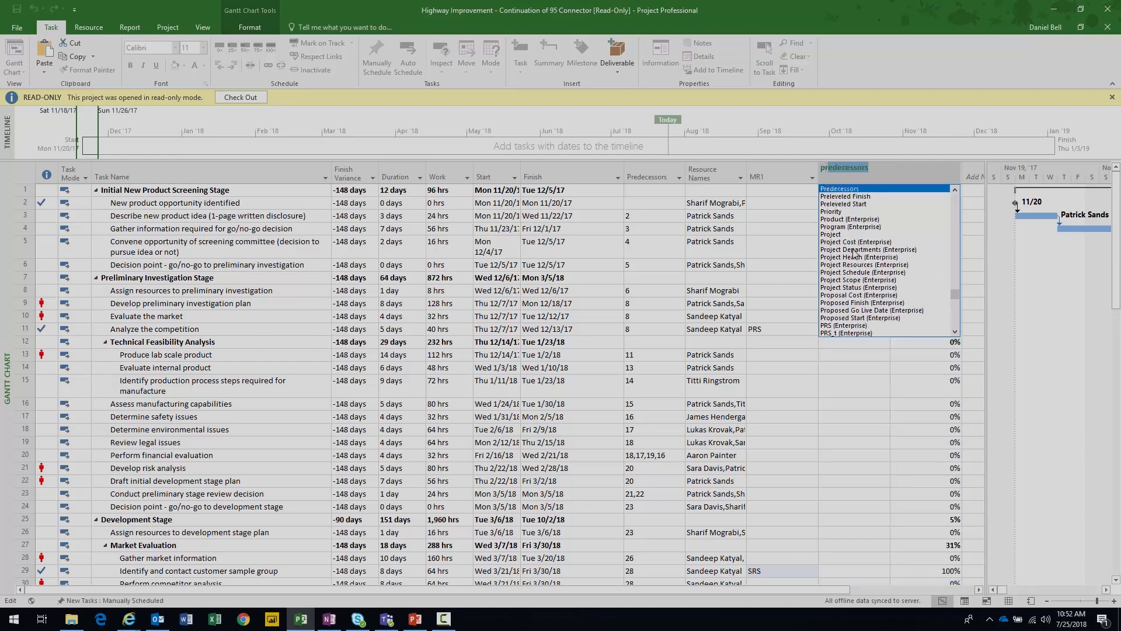
{"action": "key", "text": "Down"}
{"action": "key", "text": "Down"}
{"action": "key", "text": "Down"}
{"action": "key", "text": "Down"}
{"action": "key", "text": "Down"}
{"action": "key", "text": "Down"}
{"action": "key", "text": "Down"}
{"action": "key", "text": "Down"}
{"action": "key", "text": "Down"}
{"action": "key", "text": "Down"}
{"action": "key", "text": "Down"}
{"action": "key", "text": "Down"}
{"action": "key", "text": "Down"}
{"action": "key", "text": "Down"}
{"action": "key", "text": "Down"}
{"action": "key", "text": "Down"}
{"action": "key", "text": "Down"}
{"action": "key", "text": "Down"}
{"action": "key", "text": "Down"}
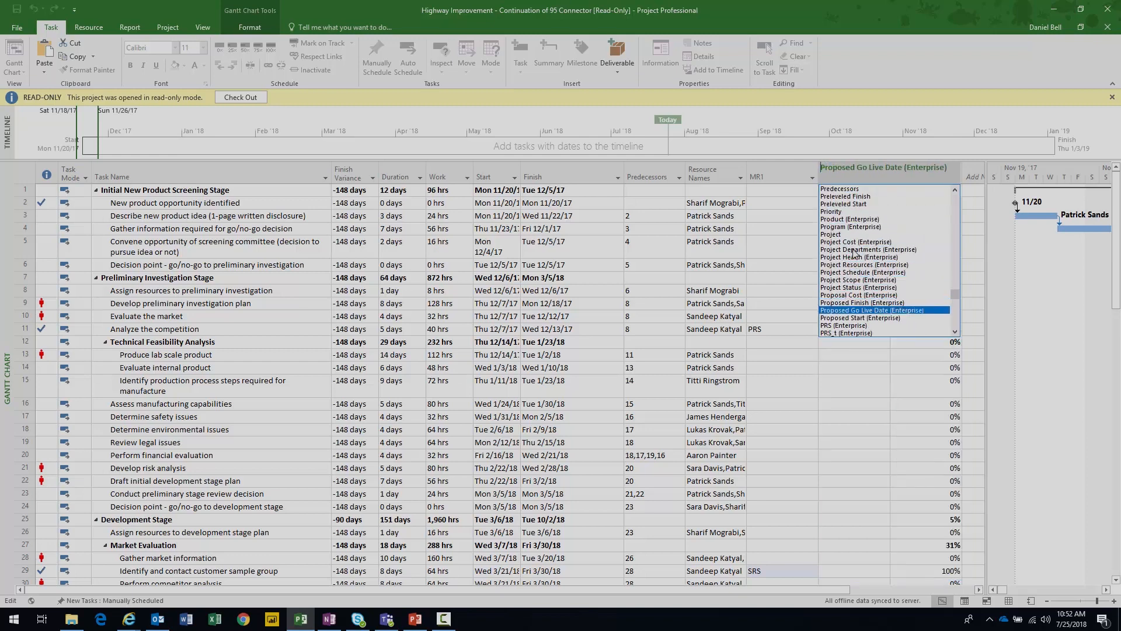
{"action": "key", "text": "Down"}
{"action": "key", "text": "Down"}
{"action": "key", "text": "Down"}
{"action": "key", "text": "Down"}
{"action": "key", "text": "Down"}
{"action": "key", "text": "Up"}
{"action": "key", "text": "Up"}
{"action": "key", "text": "Up"}
{"action": "key", "text": "Up"}
{"action": "key", "text": "Up"}
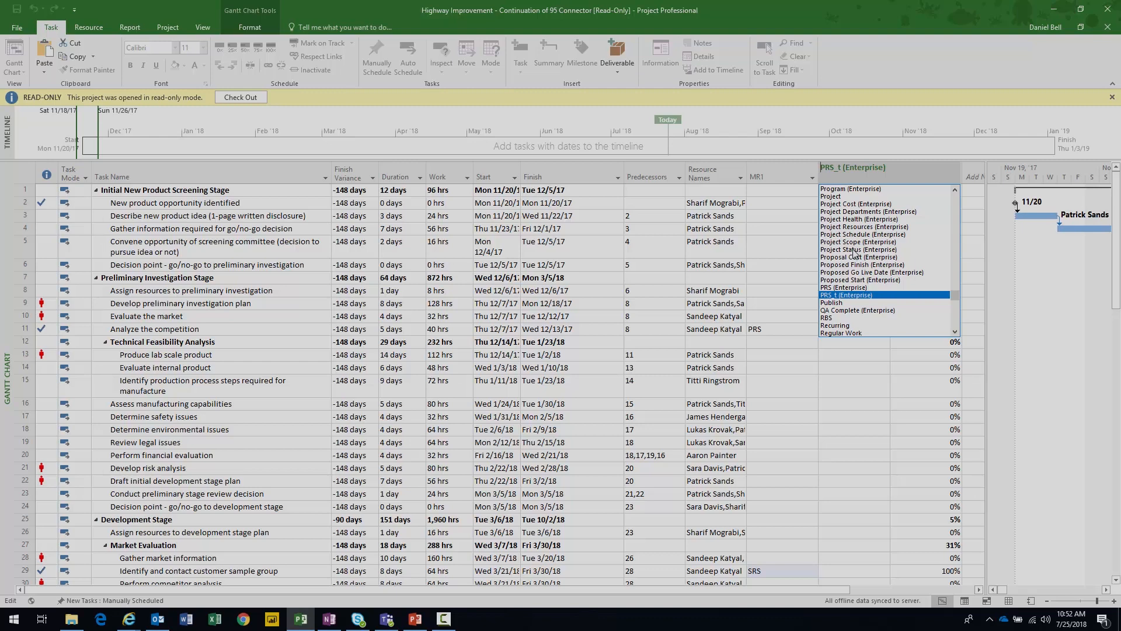
{"action": "key", "text": "Up"}
{"action": "key", "text": "Return"}
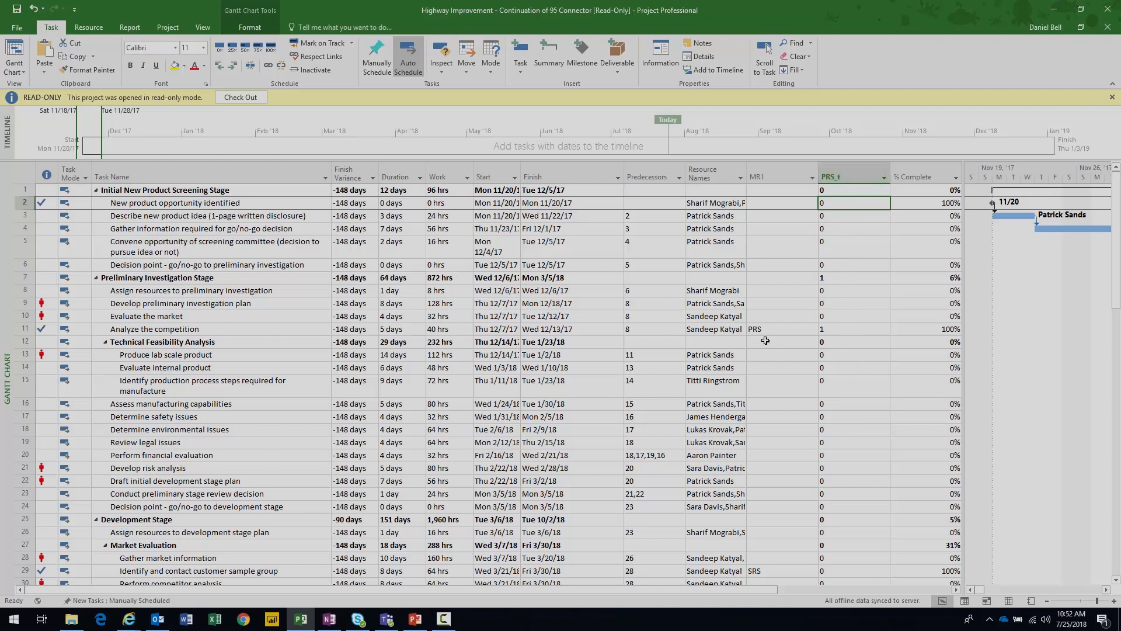
{"action": "left_click", "coordinate": [864, 328]}
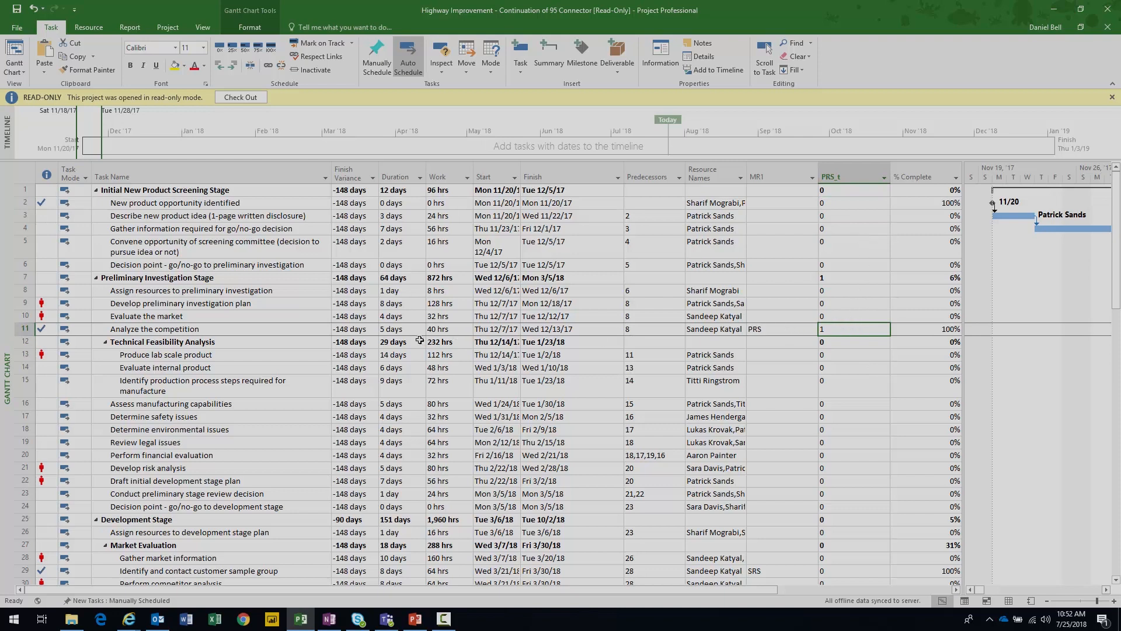
{"action": "left_click", "coordinate": [215, 328]}
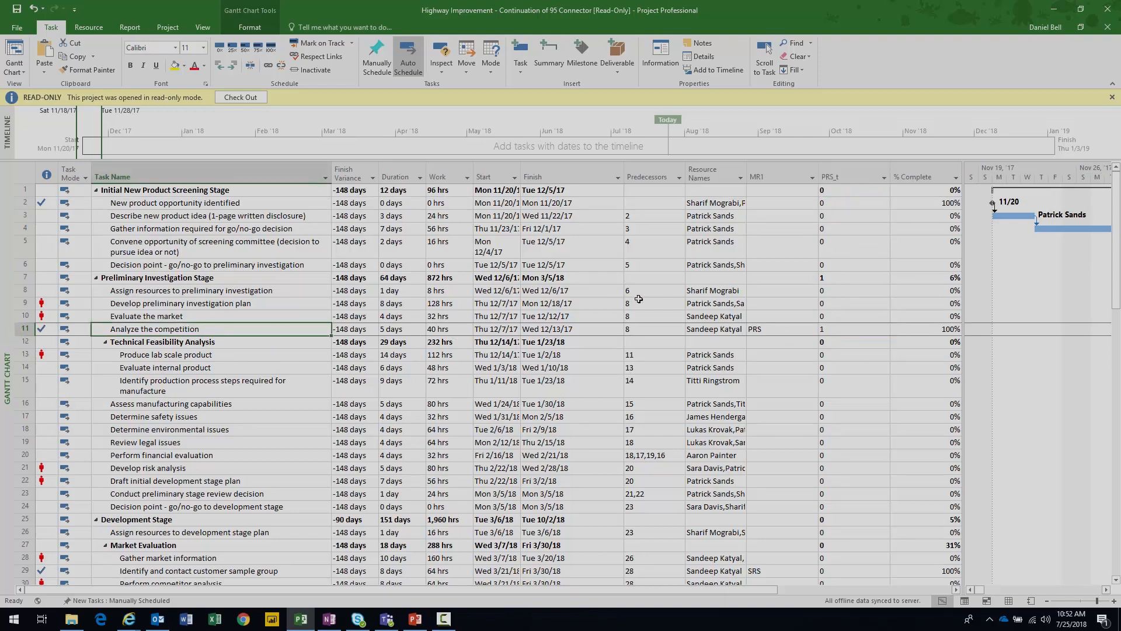
Insert the PRS (Enterprise) column between PRS_t and % Complete.
{"action": "right_click", "coordinate": [911, 170]}
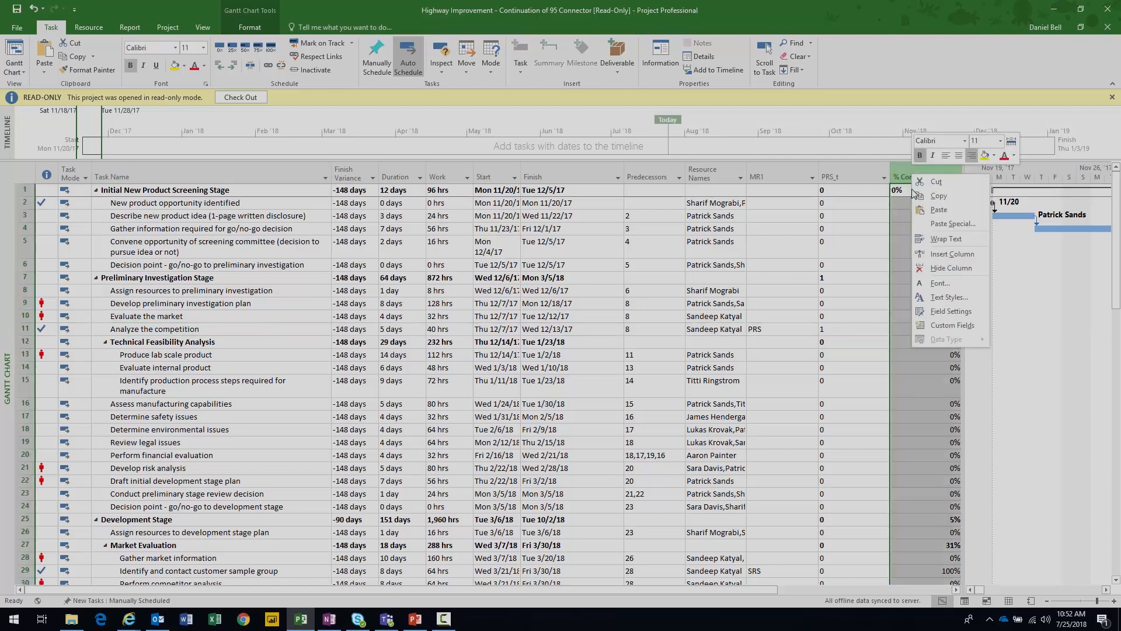
{"action": "left_click", "coordinate": [927, 255]}
{"action": "type", "text": "pr"}
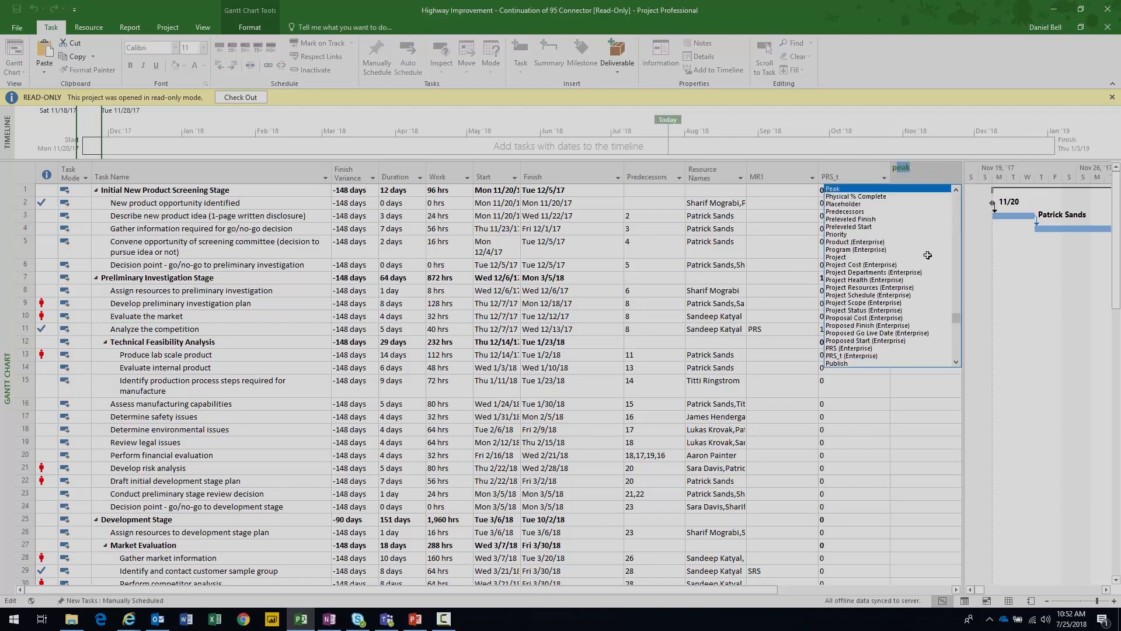
{"action": "key", "text": "Down"}
{"action": "key", "text": "Down"}
{"action": "key", "text": "Down"}
{"action": "key", "text": "Down"}
{"action": "key", "text": "Down"}
{"action": "key", "text": "Down"}
{"action": "key", "text": "Down"}
{"action": "key", "text": "Down"}
{"action": "key", "text": "Down"}
{"action": "key", "text": "Down"}
{"action": "key", "text": "Down"}
{"action": "key", "text": "Down"}
{"action": "key", "text": "Down"}
{"action": "key", "text": "Down"}
{"action": "key", "text": "Down"}
{"action": "key", "text": "Down"}
{"action": "key", "text": "Down"}
{"action": "key", "text": "Down"}
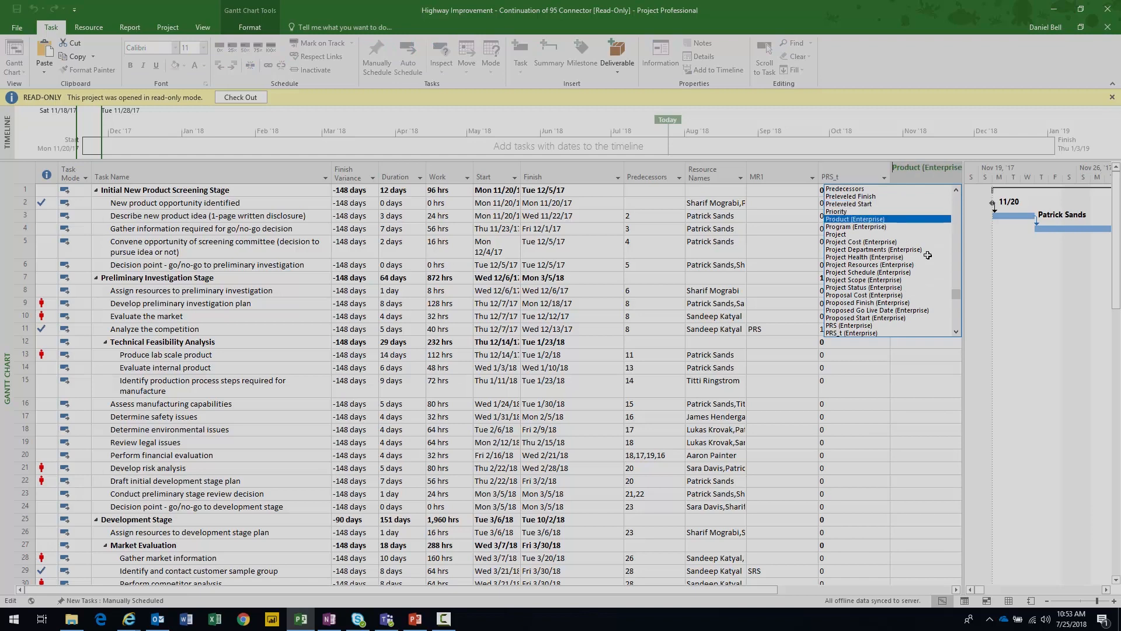
{"action": "key", "text": "Return"}
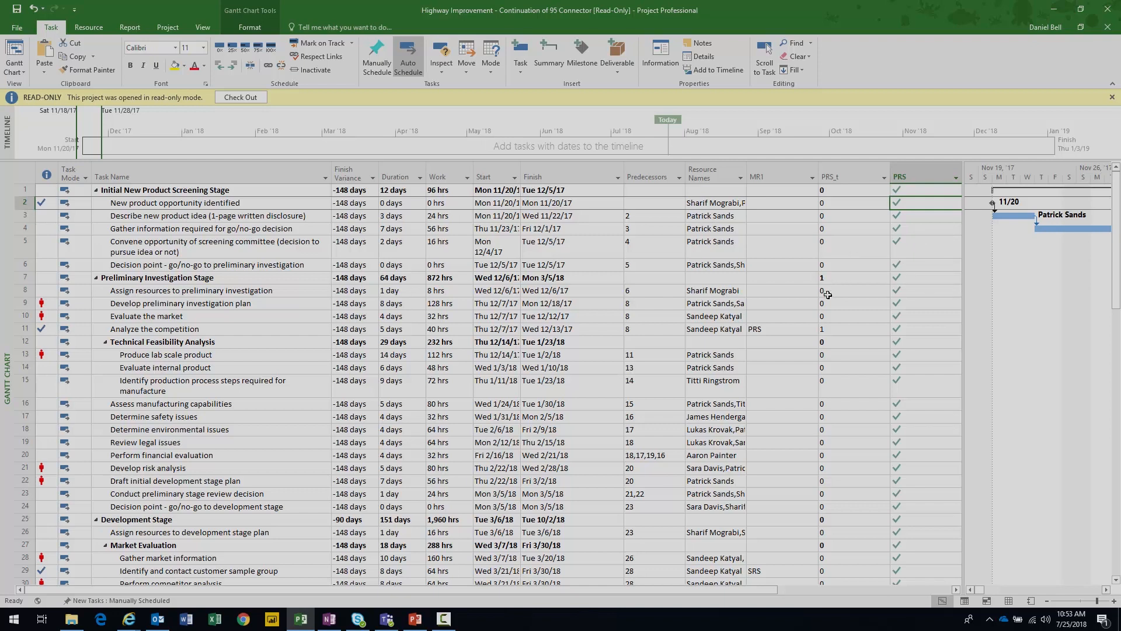
Compare the MR1, PRS_t and PRS values of the Analyze the competition task.
{"action": "left_click", "coordinate": [789, 330]}
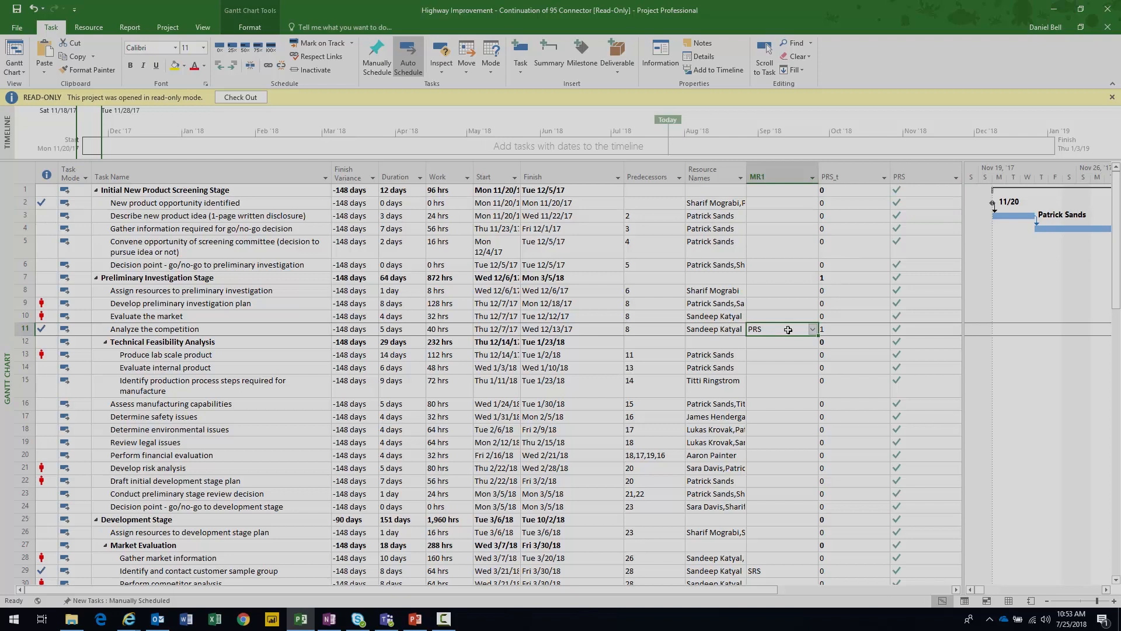
{"action": "left_click", "coordinate": [827, 328]}
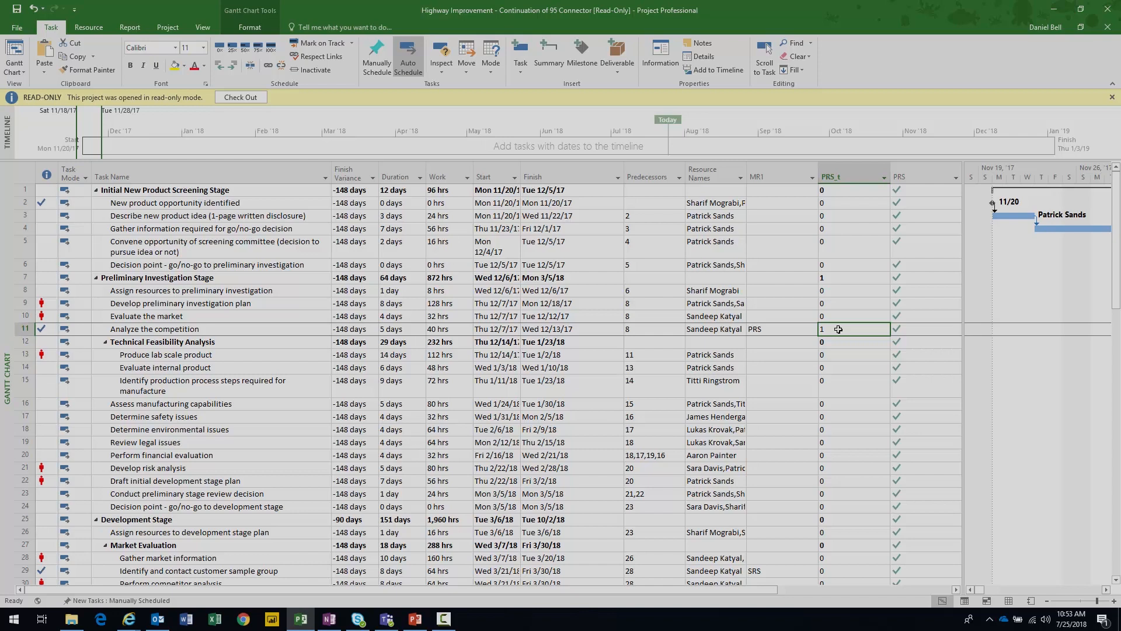
{"action": "left_click", "coordinate": [915, 328]}
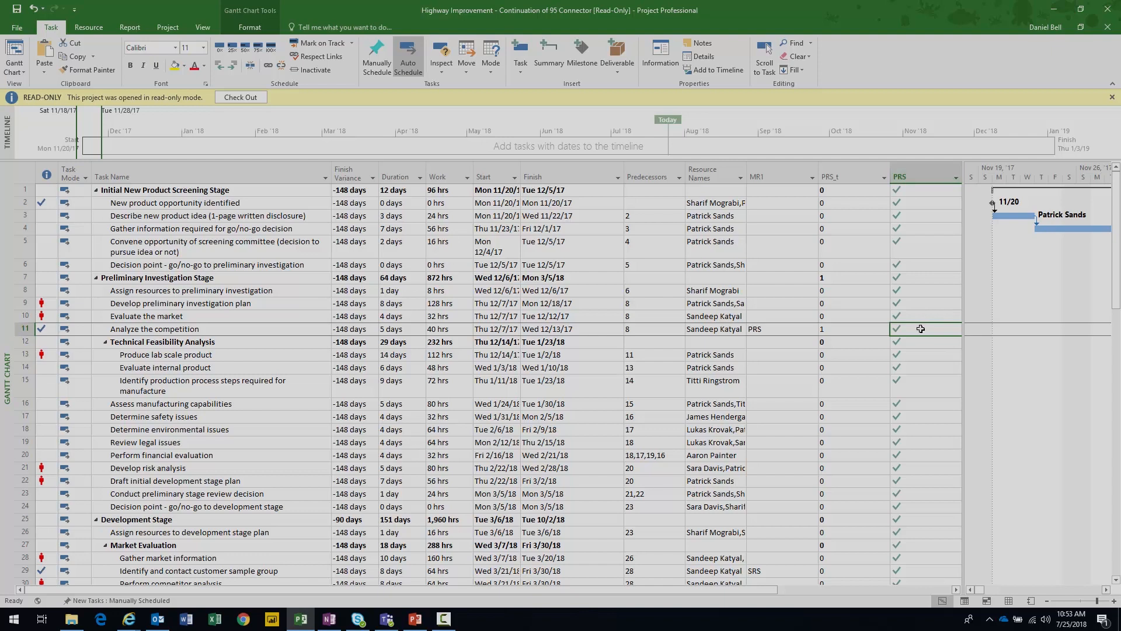
{"action": "left_click", "coordinate": [921, 329]}
{"action": "key", "text": "Escape"}
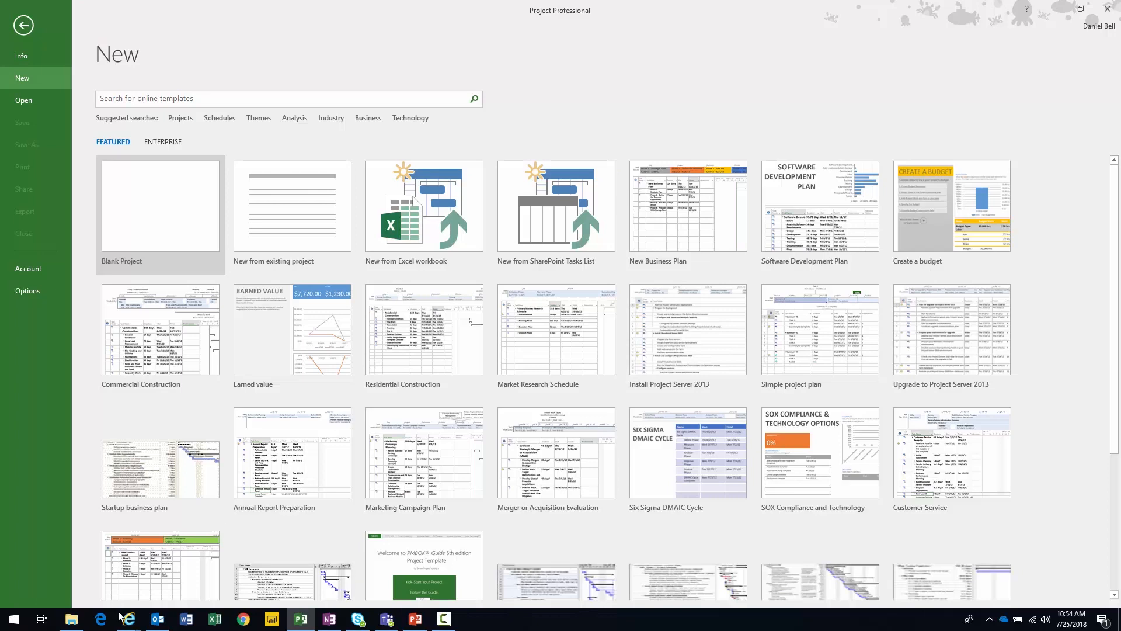
Switch to Project Web App in the browser and open the server's Enterprise Custom Fields and Lookup Tables settings.
{"action": "mouse_move", "coordinate": [128, 618]}
{"action": "left_click", "coordinate": [189, 561]}
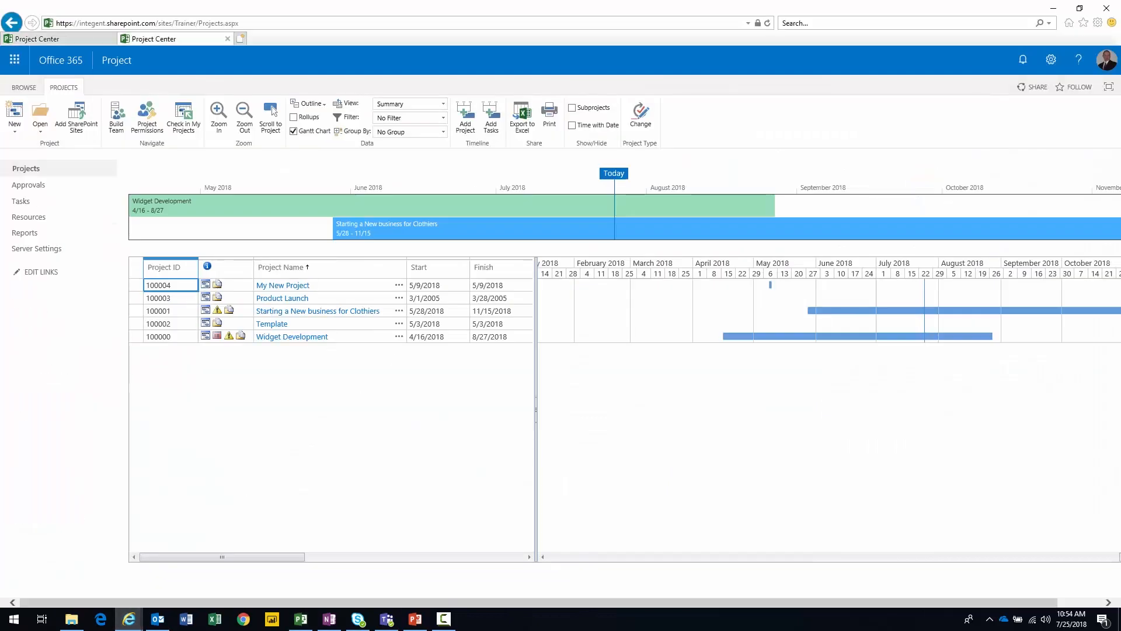
{"action": "key", "text": "alt+Tab"}
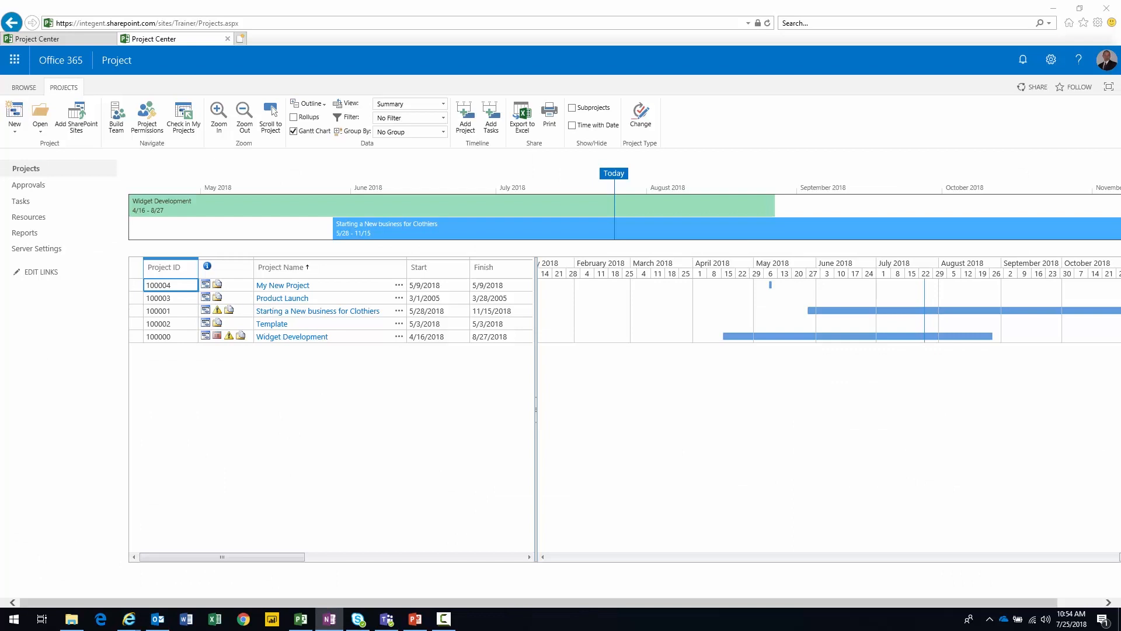
{"action": "key", "text": "alt+Tab"}
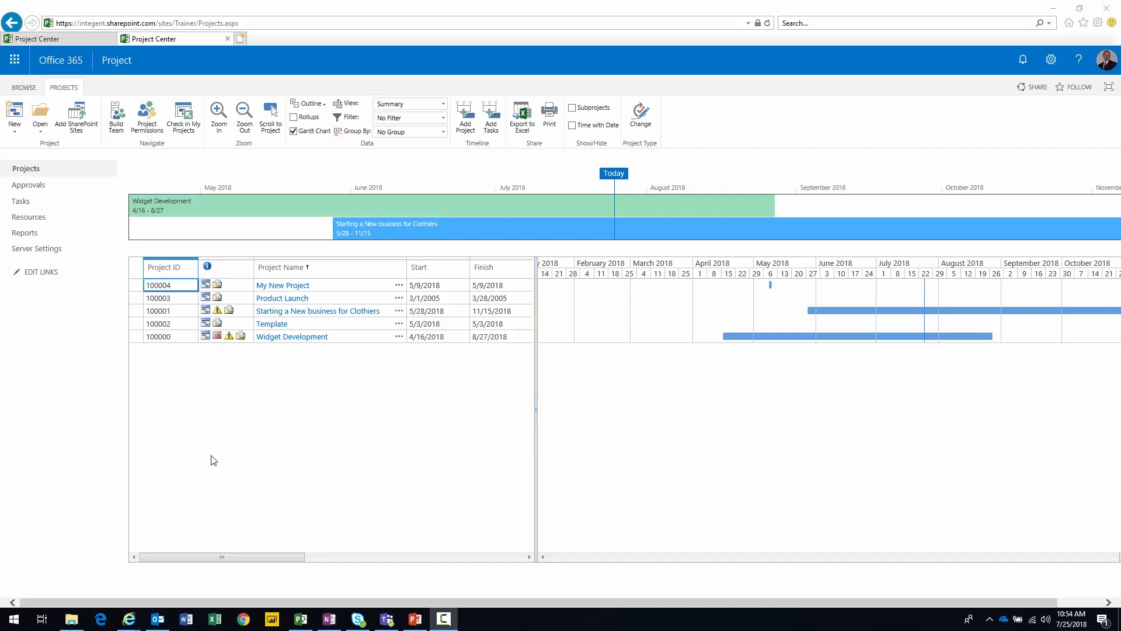
{"action": "left_click", "coordinate": [55, 254]}
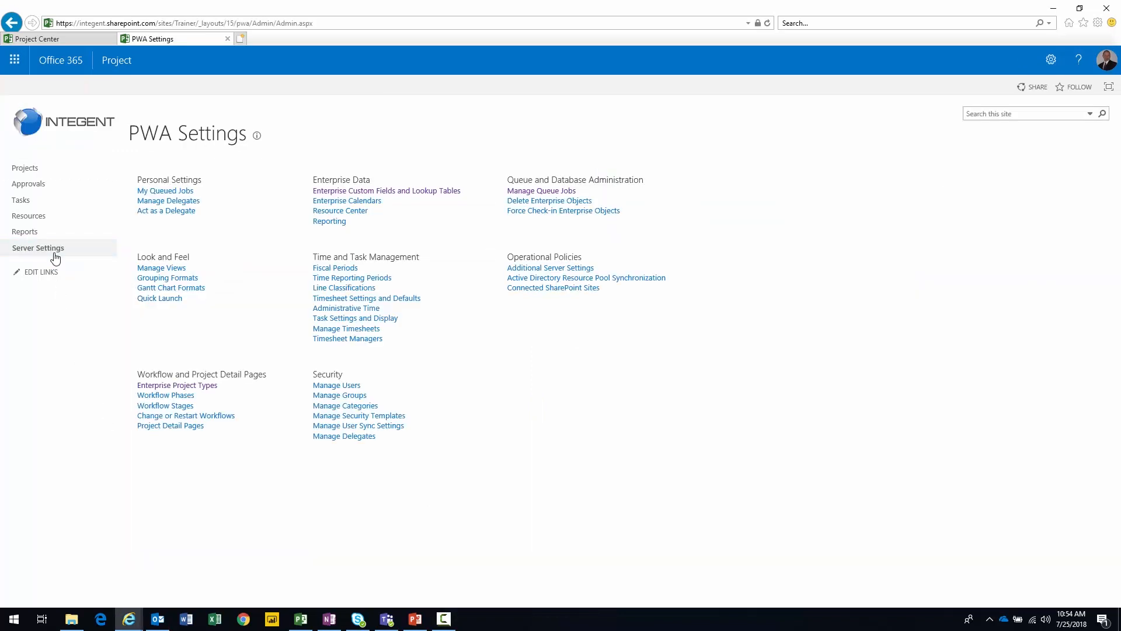
{"action": "left_click", "coordinate": [440, 192]}
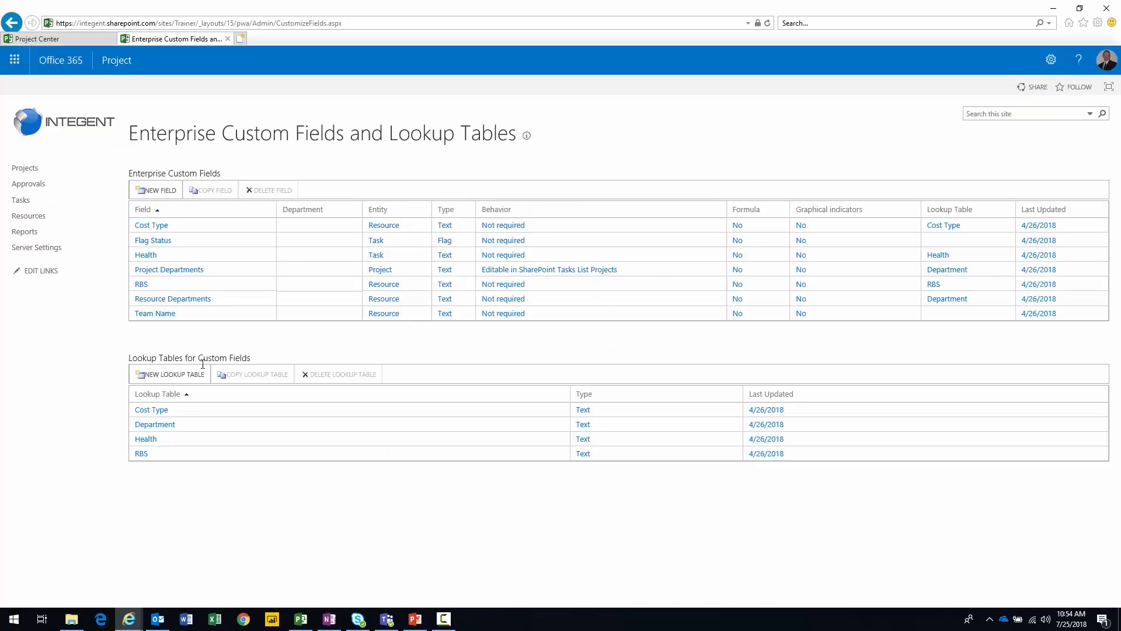
Create a text lookup table named MR1 and enter PRS and SRS as its first two values.
{"action": "left_click", "coordinate": [164, 374]}
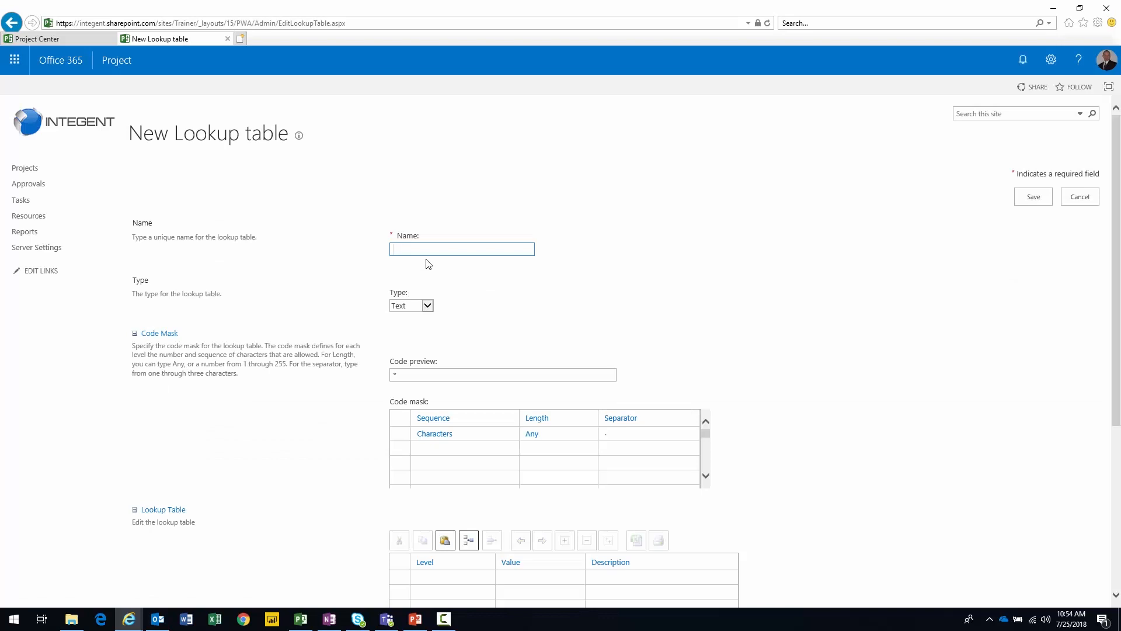
{"action": "type", "text": "MR1"}
{"action": "scroll", "coordinate": [594, 313], "scroll_direction": "down", "scroll_amount": 3}
{"action": "left_click", "coordinate": [540, 502]}
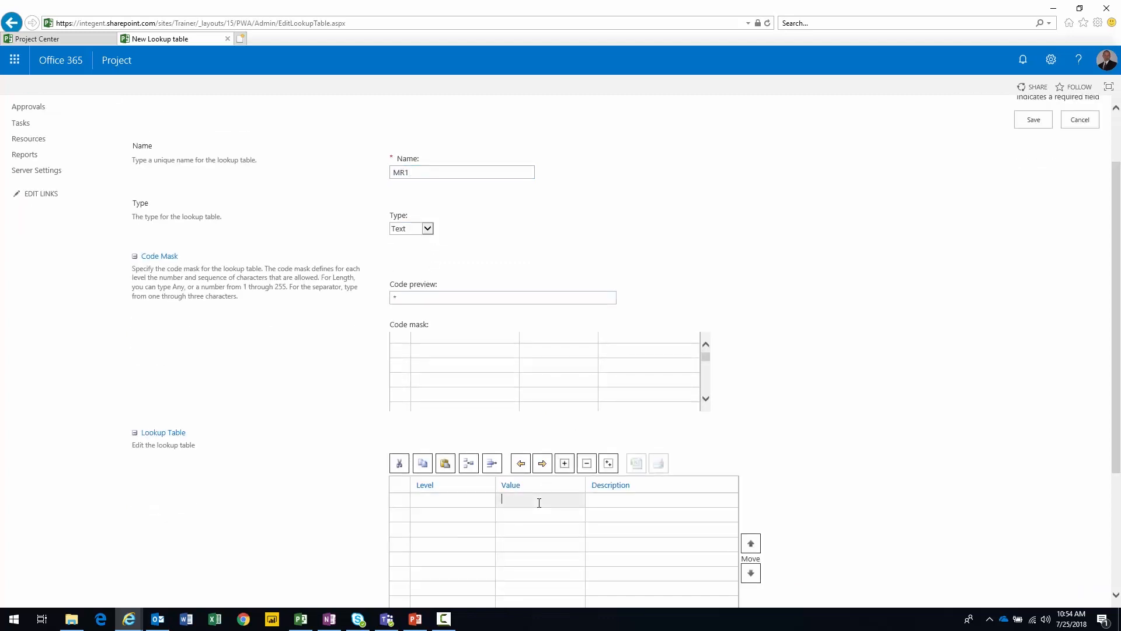
{"action": "type", "text": "PRS"}
{"action": "key", "text": "Return"}
{"action": "type", "text": "SRS"}
{"action": "key", "text": "Return"}
Add DDS, BETA and GA to the MR1 lookup table's values and save the table.
{"action": "scroll", "coordinate": [539, 502], "scroll_direction": "down", "scroll_amount": 3}
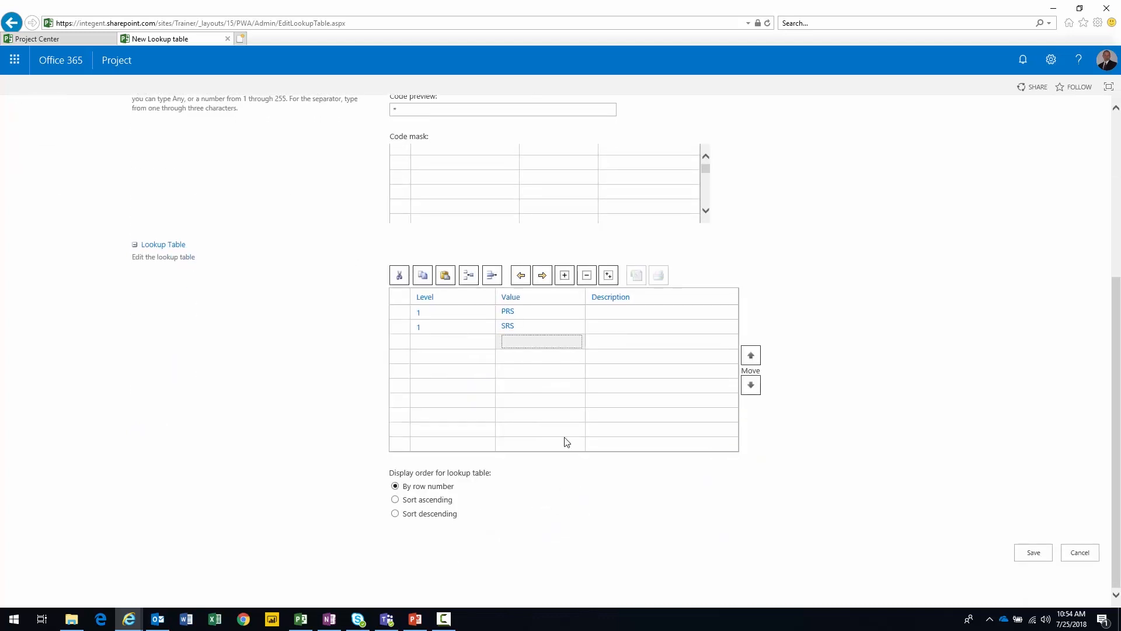
{"action": "type", "text": "DDS"}
{"action": "key", "text": "Return"}
{"action": "type", "text": "BETA"}
{"action": "key", "text": "Return"}
{"action": "type", "text": "FA"}
{"action": "key", "text": "BackSpace"}
{"action": "key", "text": "BackSpace"}
{"action": "type", "text": "GA"}
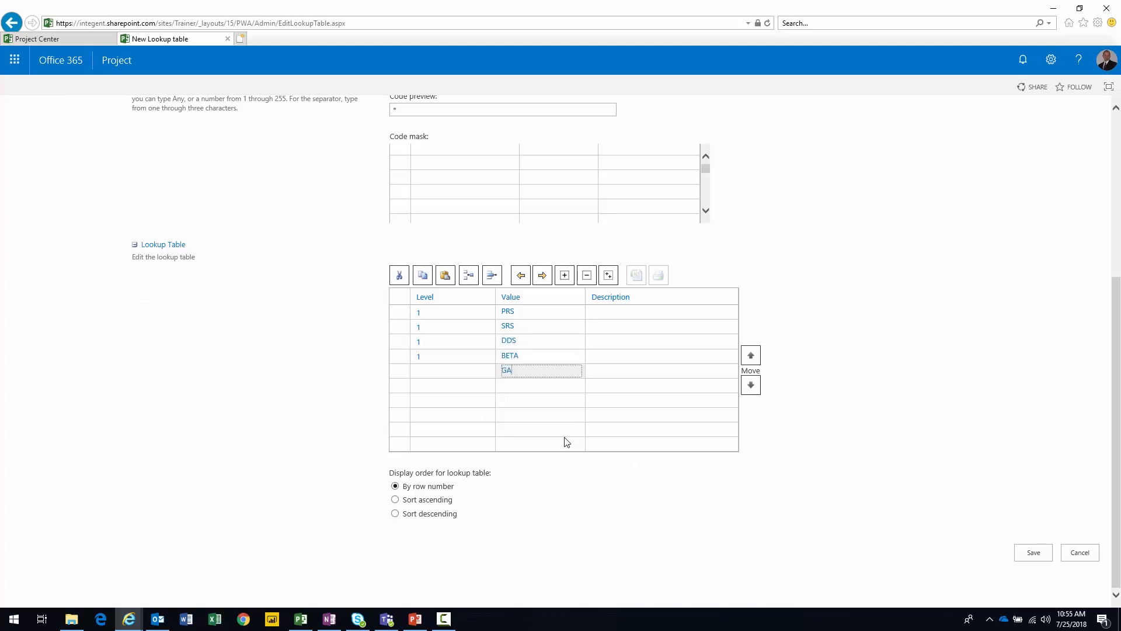
{"action": "left_click", "coordinate": [566, 442]}
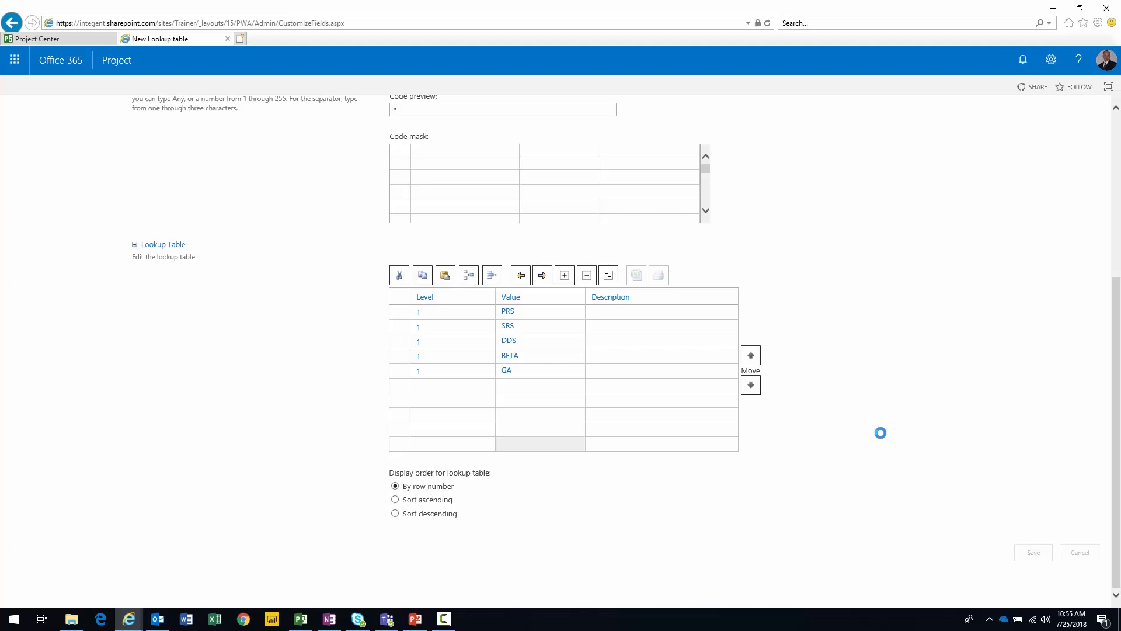
Start a new enterprise custom field named MR1 and set its entity to Task.
{"action": "left_click", "coordinate": [154, 195]}
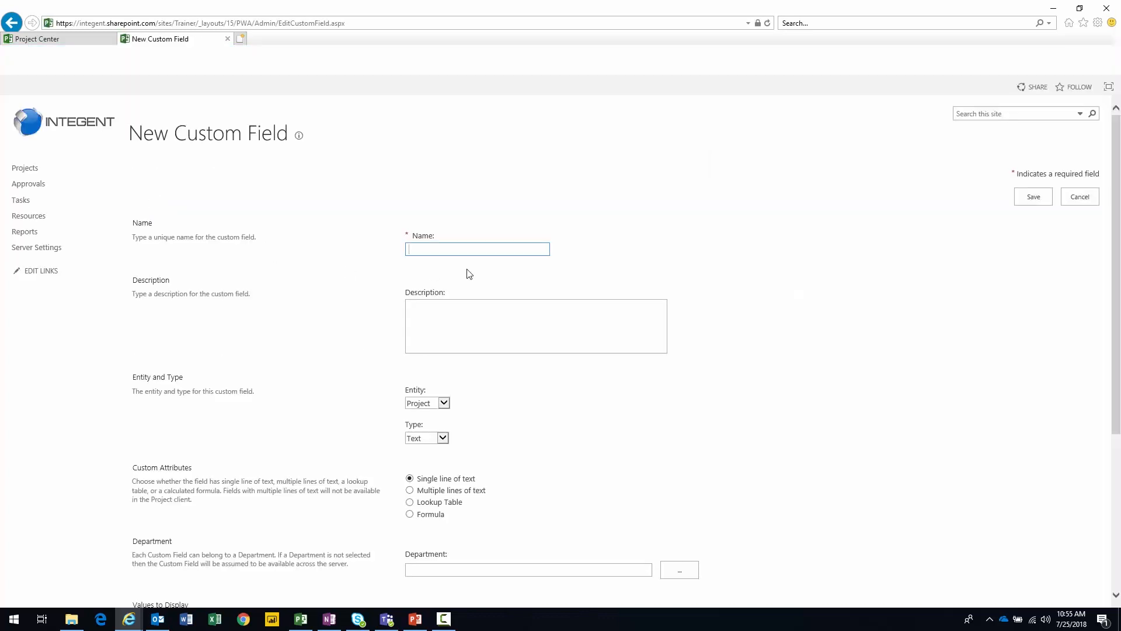
{"action": "type", "text": "MR1"}
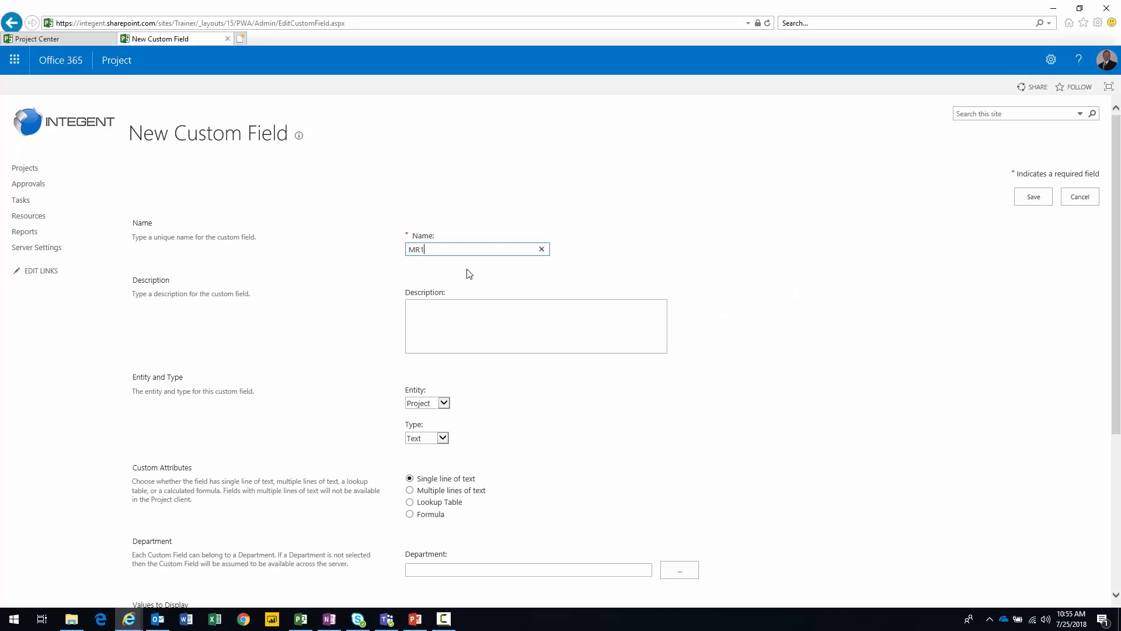
{"action": "scroll", "coordinate": [502, 395], "scroll_direction": "down", "scroll_amount": 4}
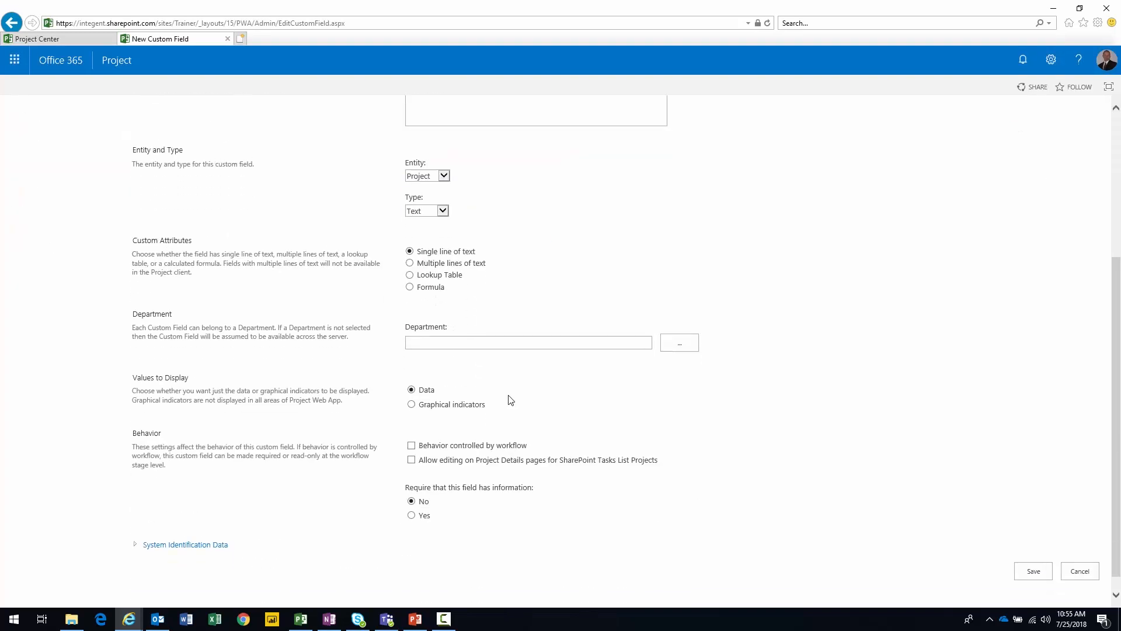
{"action": "left_click", "coordinate": [443, 172]}
{"action": "left_click", "coordinate": [427, 152]}
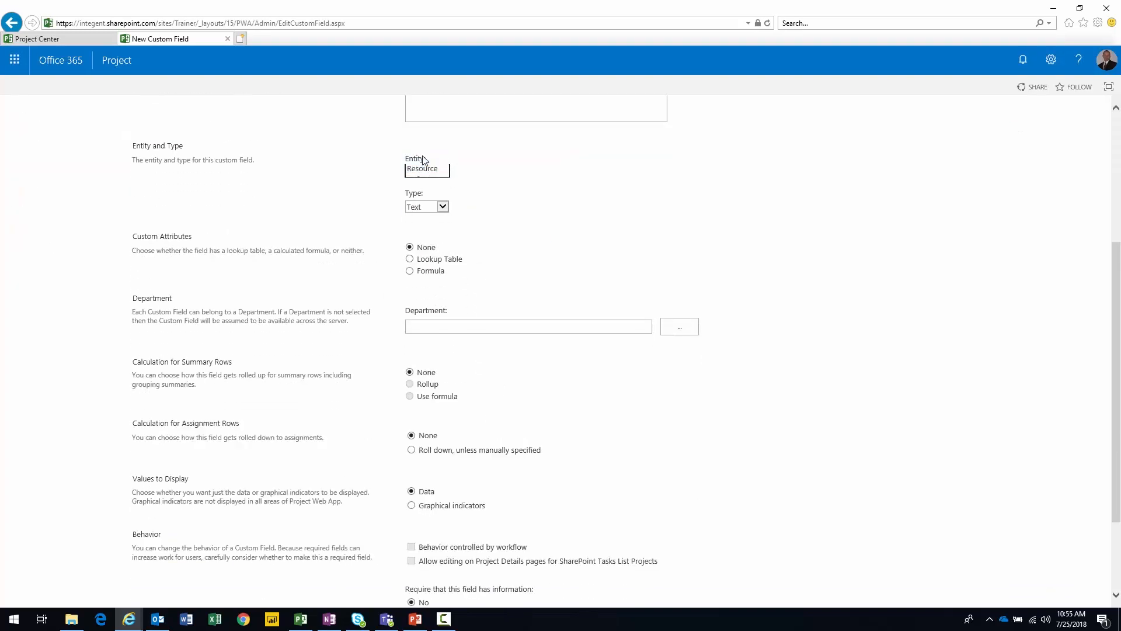
Link the MR1 custom field to the MR1 lookup table and save the field.
{"action": "left_click", "coordinate": [410, 259]}
{"action": "left_click", "coordinate": [484, 261]}
{"action": "left_click", "coordinate": [483, 250]}
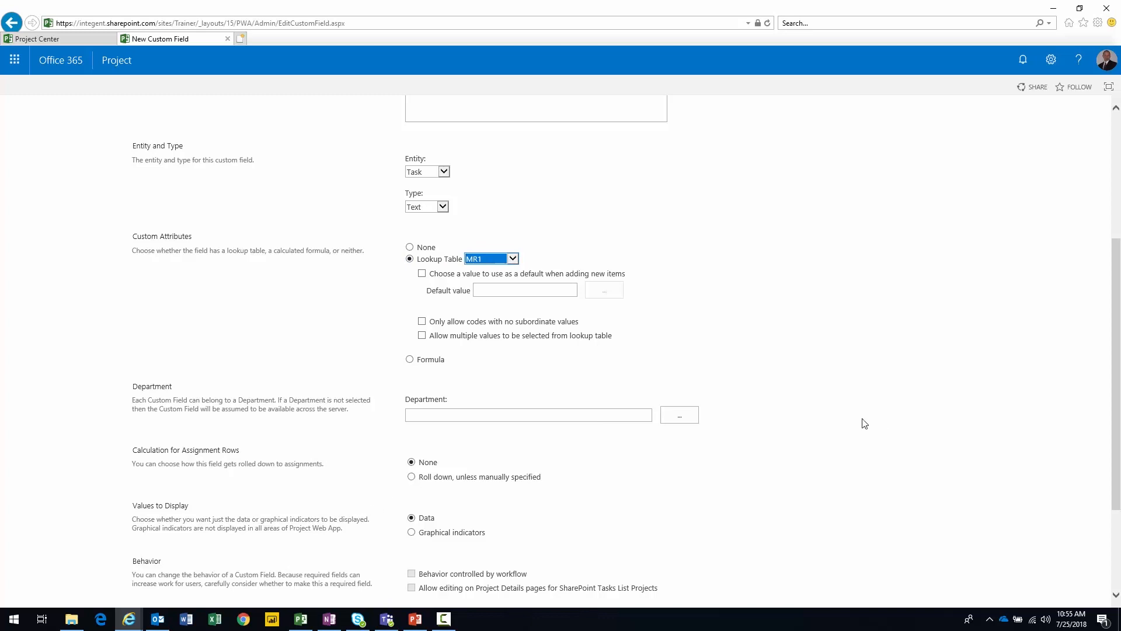
{"action": "scroll", "coordinate": [793, 436], "scroll_direction": "up", "scroll_amount": 4}
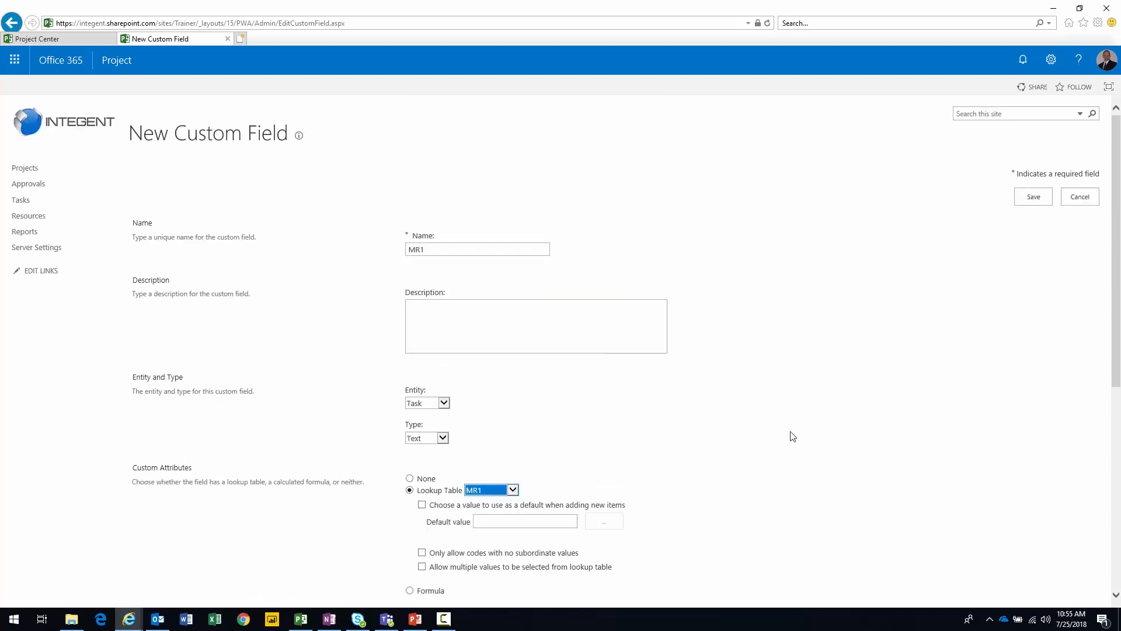
{"action": "left_click", "coordinate": [1019, 208]}
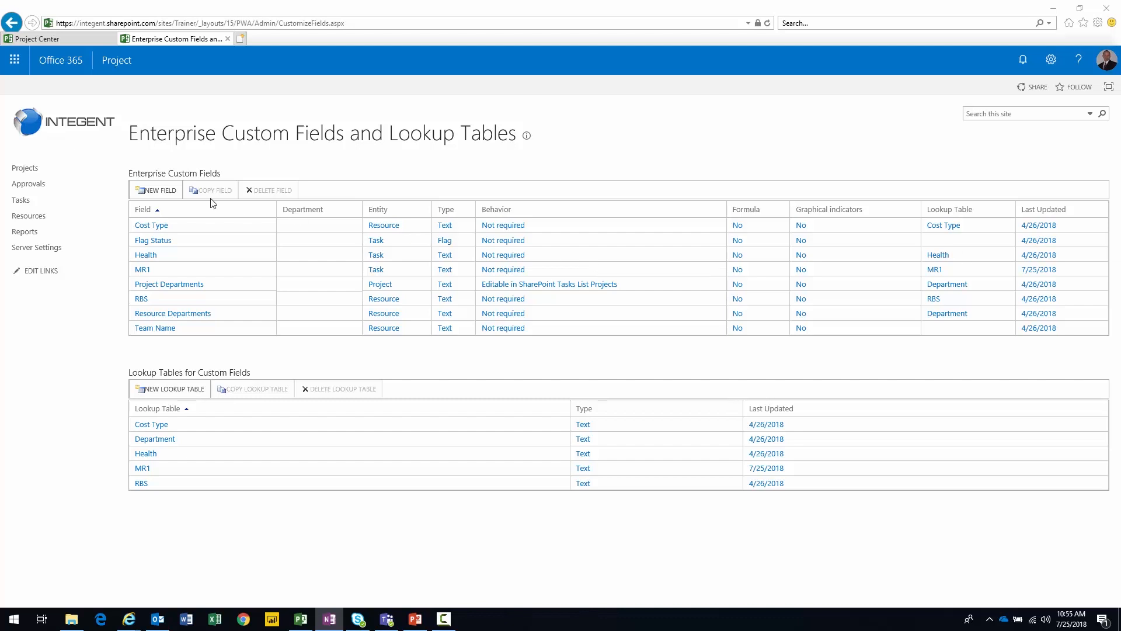
Start a new enterprise custom field named PRS_t and set its entity to Task.
{"action": "left_click", "coordinate": [160, 193]}
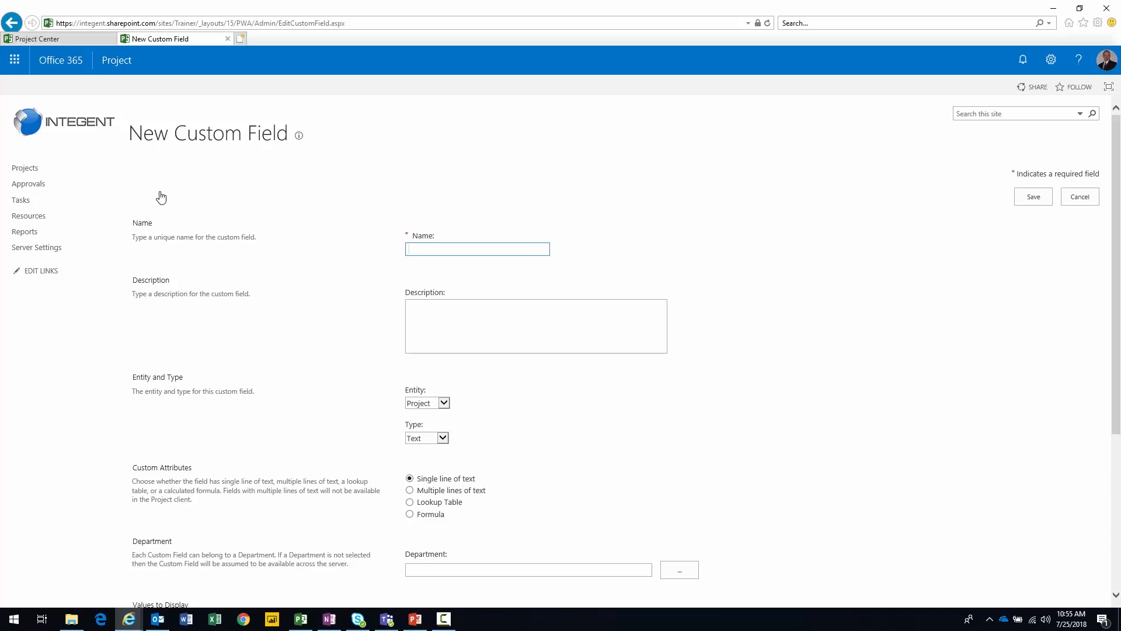
{"action": "type", "text": "PRS_"}
{"action": "key", "text": "Caps_Lock"}
{"action": "type", "text": "t"}
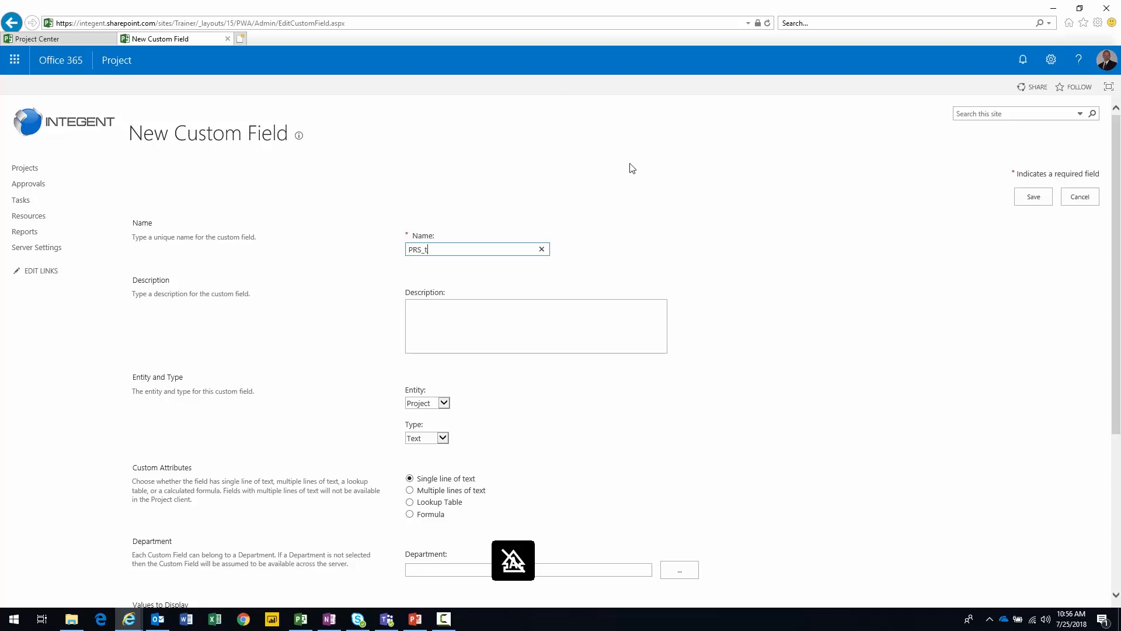
{"action": "scroll", "coordinate": [628, 283], "scroll_direction": "down", "scroll_amount": 3}
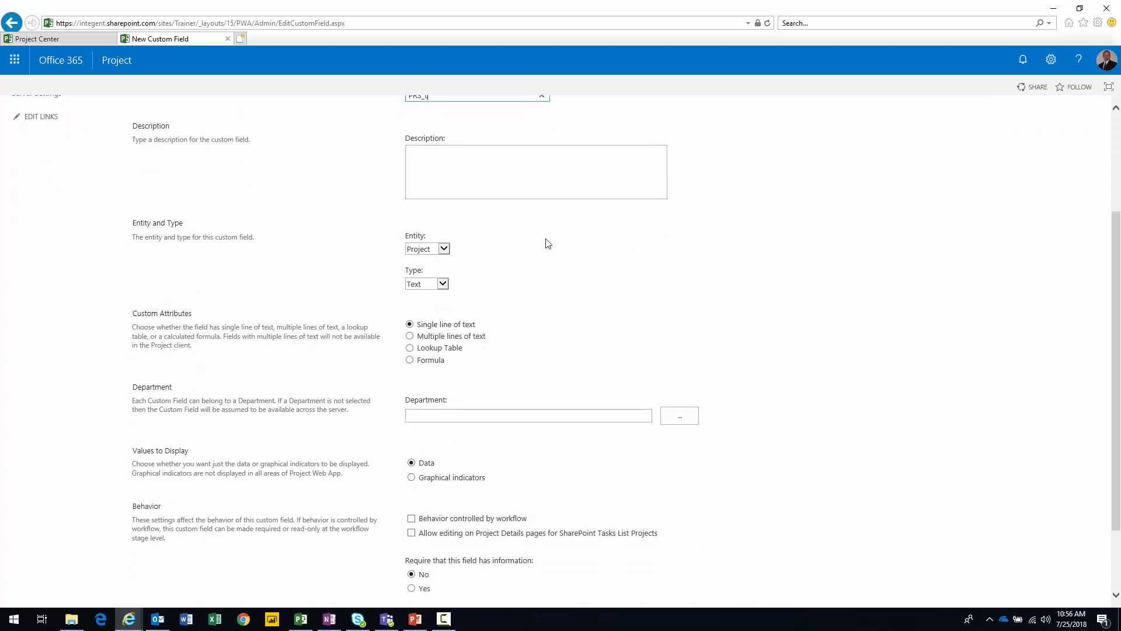
{"action": "left_click", "coordinate": [427, 249]}
{"action": "left_click", "coordinate": [416, 228]}
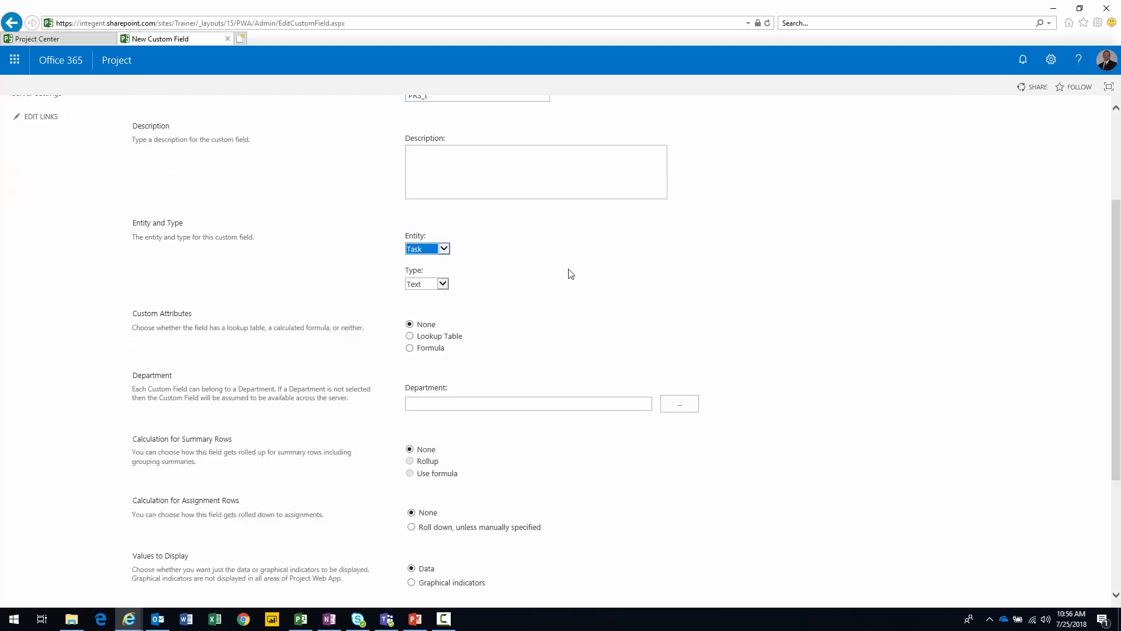
Make PRS_t a Number field with the formula IIf([MR1]="PRS",Switch([% Complete]=0 And [Start]>Now(),4,[% Complete]=100,1,[% Complete]<100 And Now()>[Finish],3,[% Complete]<100 And Now()<[Finish],2,True,0),0).
{"action": "scroll", "coordinate": [556, 263], "scroll_direction": "down", "scroll_amount": 2}
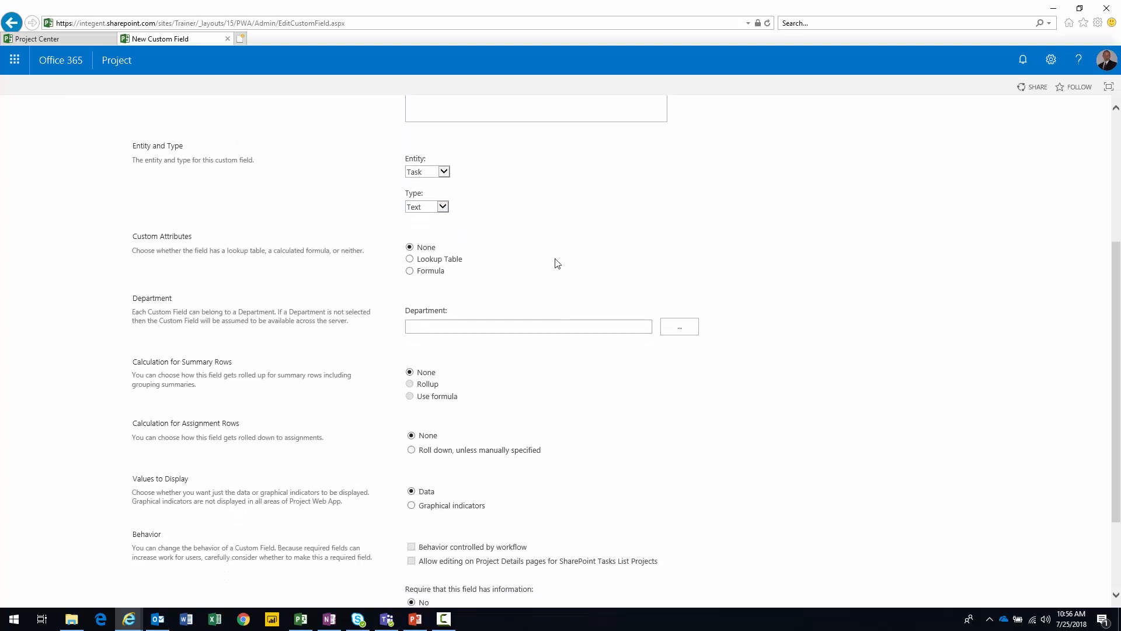
{"action": "left_click", "coordinate": [442, 207]}
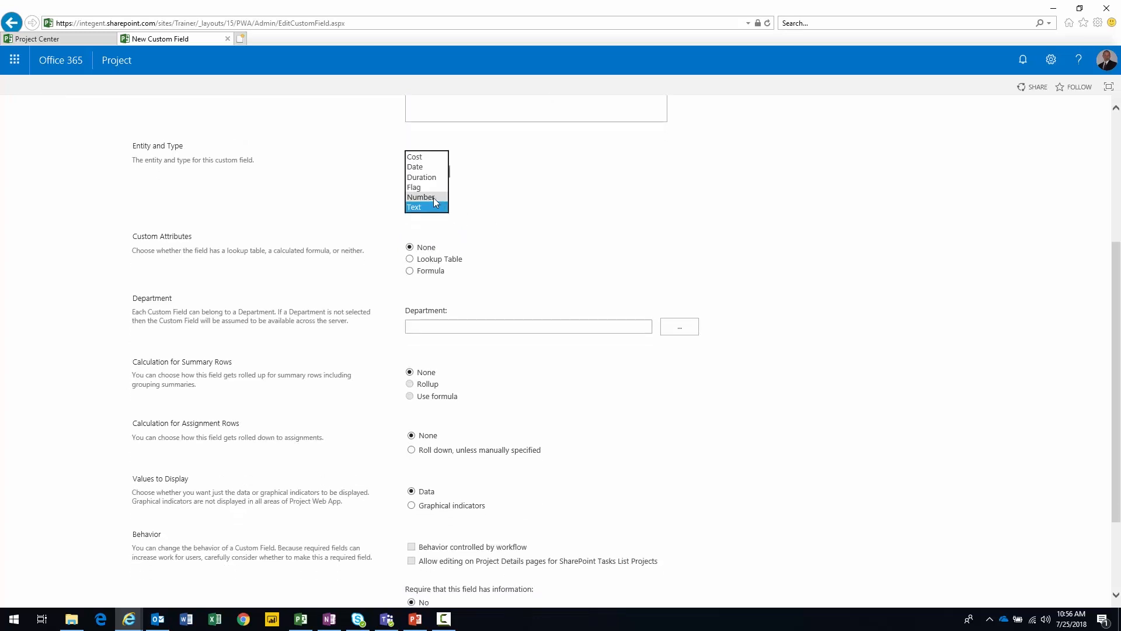
{"action": "left_click", "coordinate": [434, 198]}
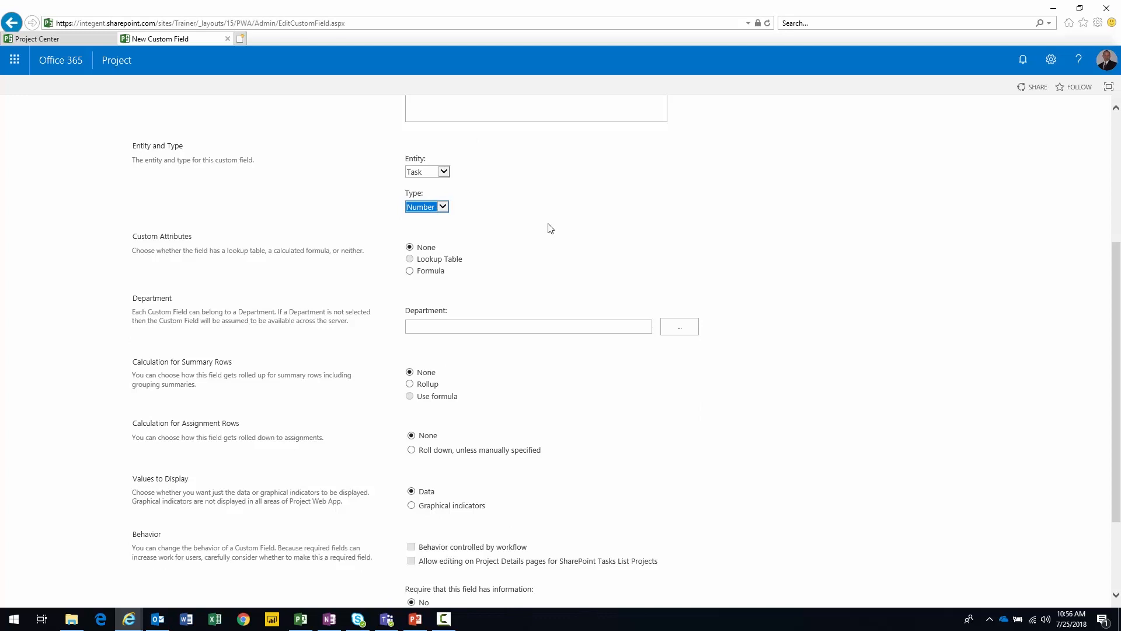
{"action": "left_click", "coordinate": [410, 271]}
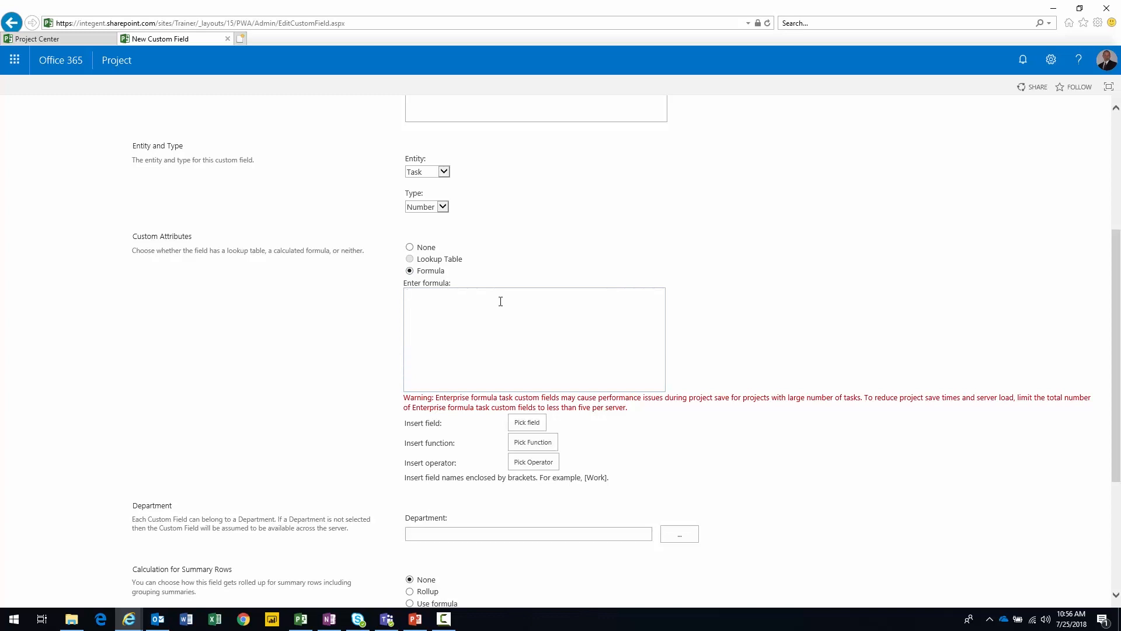
{"action": "type", "text": "IIf([MR1] = \"PRS\", Switch([% Complete] = 0 And [Start] > Now(), 4, [% Complete] = 100, 1, [% Complete] < 100 And Now() > [Finish], 3, [% Complete] < 100 And Now() < [Finish], 2, True, 0), 0)"}
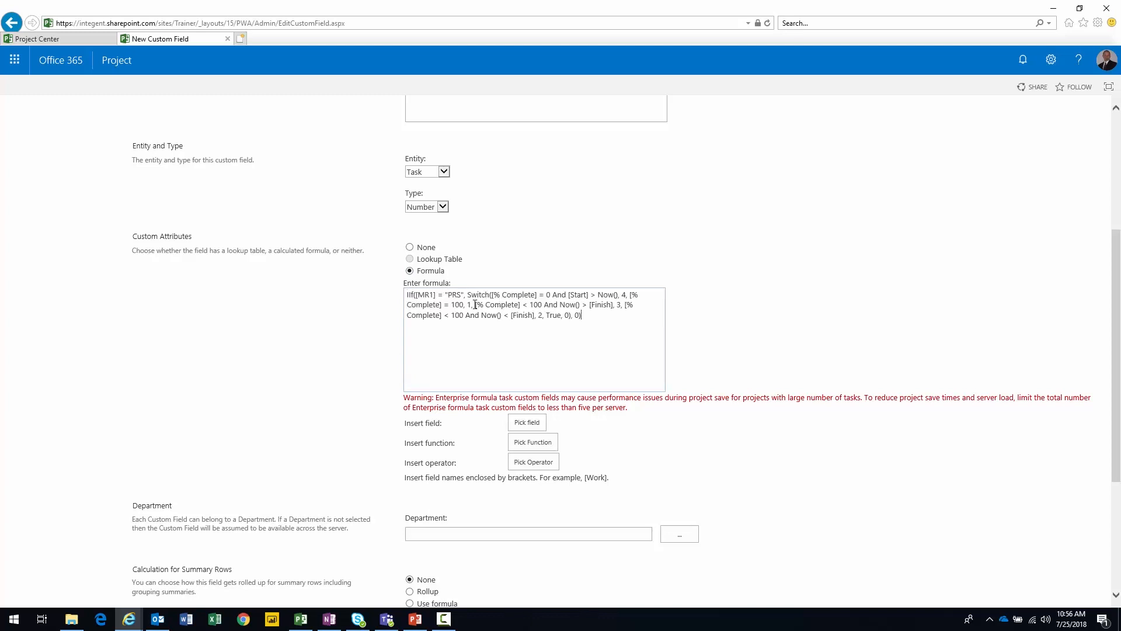
Examine the PRS_t formula's MR1 test, Switch conditions, returned numbers and closing default values.
{"action": "left_click_drag", "start_coordinate": [416, 294], "coordinate": [433, 295]}
{"action": "left_click", "coordinate": [427, 297]}
{"action": "double_click", "coordinate": [431, 295]}
{"action": "left_click_drag", "start_coordinate": [448, 295], "coordinate": [461, 295]}
{"action": "left_click_drag", "start_coordinate": [418, 295], "coordinate": [462, 295]}
{"action": "left_click_drag", "start_coordinate": [467, 295], "coordinate": [493, 298]}
{"action": "double_click", "coordinate": [624, 295]}
{"action": "left_click_drag", "start_coordinate": [581, 317], "coordinate": [546, 316]}
{"action": "left_click", "coordinate": [552, 316]}
Set the PRS_t field's calculation for summary rows to Rollup with Maximum.
{"action": "scroll", "coordinate": [563, 318], "scroll_direction": "down", "scroll_amount": 1}
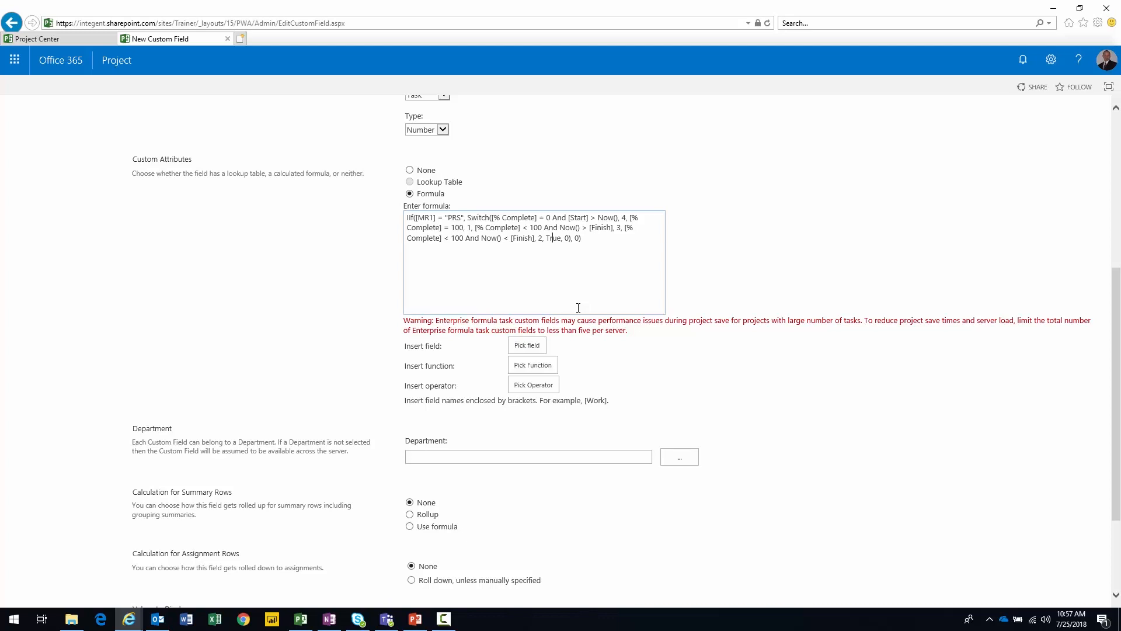
{"action": "scroll", "coordinate": [579, 308], "scroll_direction": "down", "scroll_amount": 3}
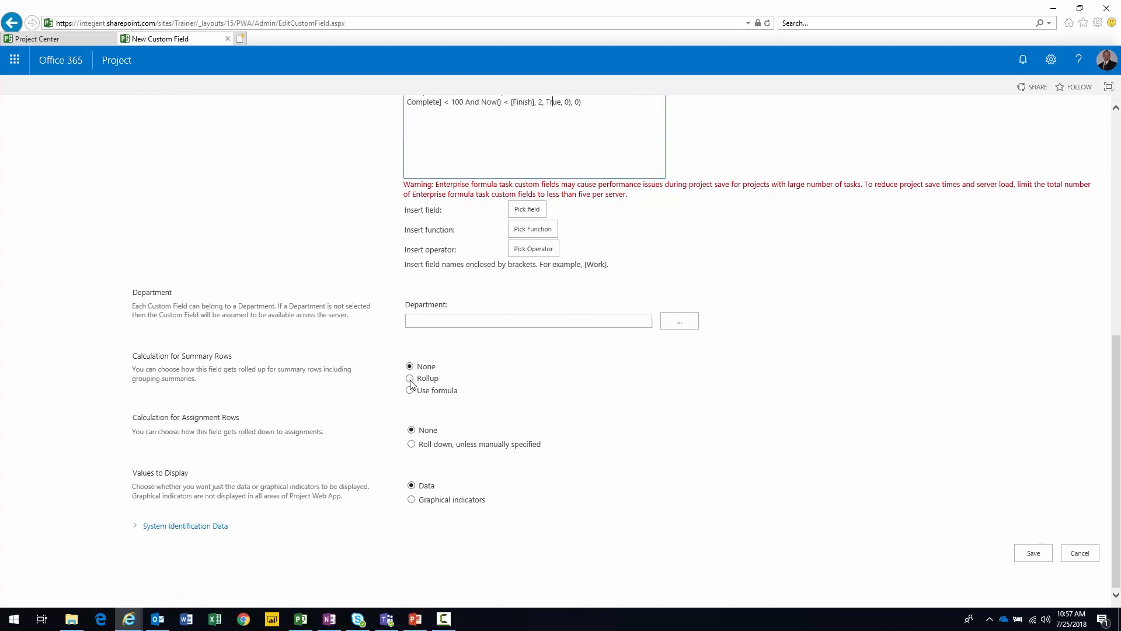
{"action": "scroll", "coordinate": [411, 383], "scroll_direction": "up", "scroll_amount": 3}
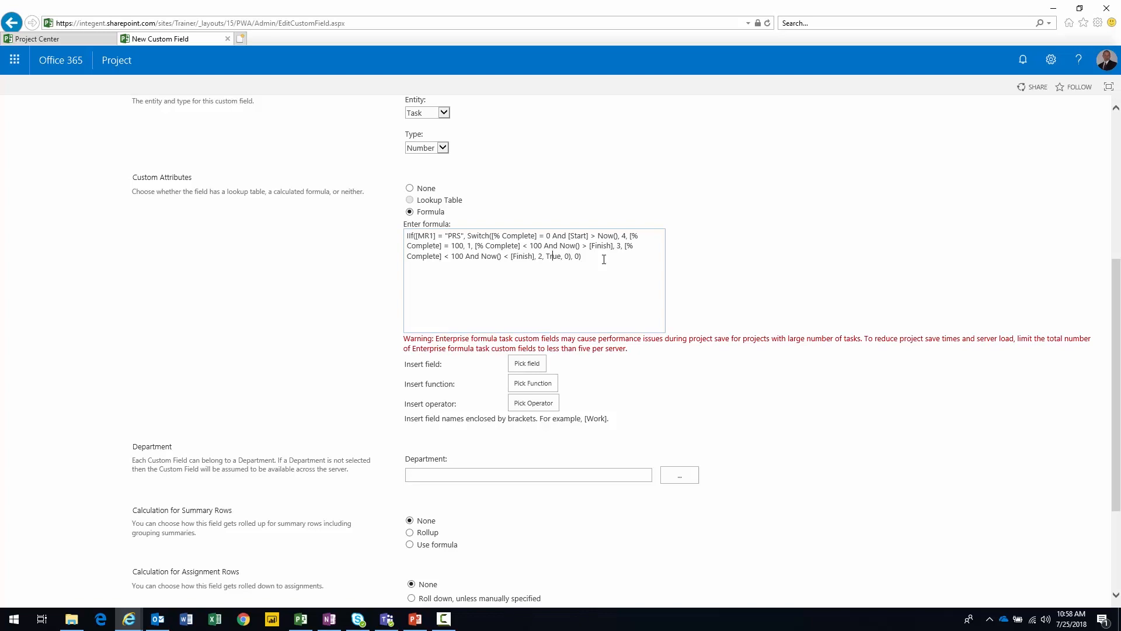
{"action": "scroll", "coordinate": [551, 253], "scroll_direction": "down", "scroll_amount": 3}
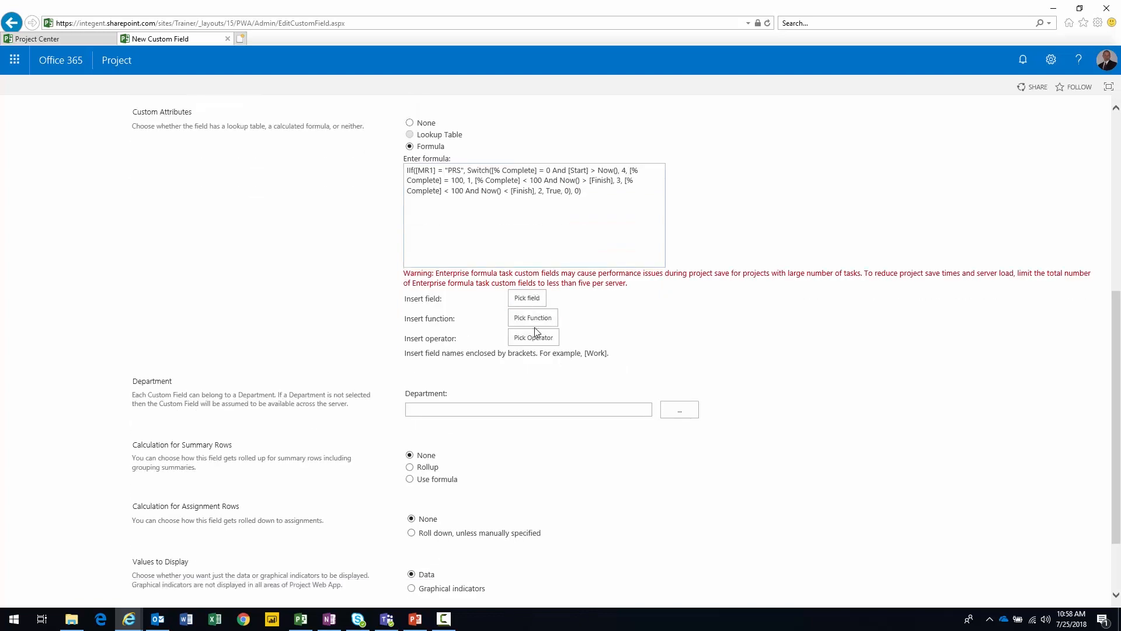
{"action": "left_click", "coordinate": [418, 380]}
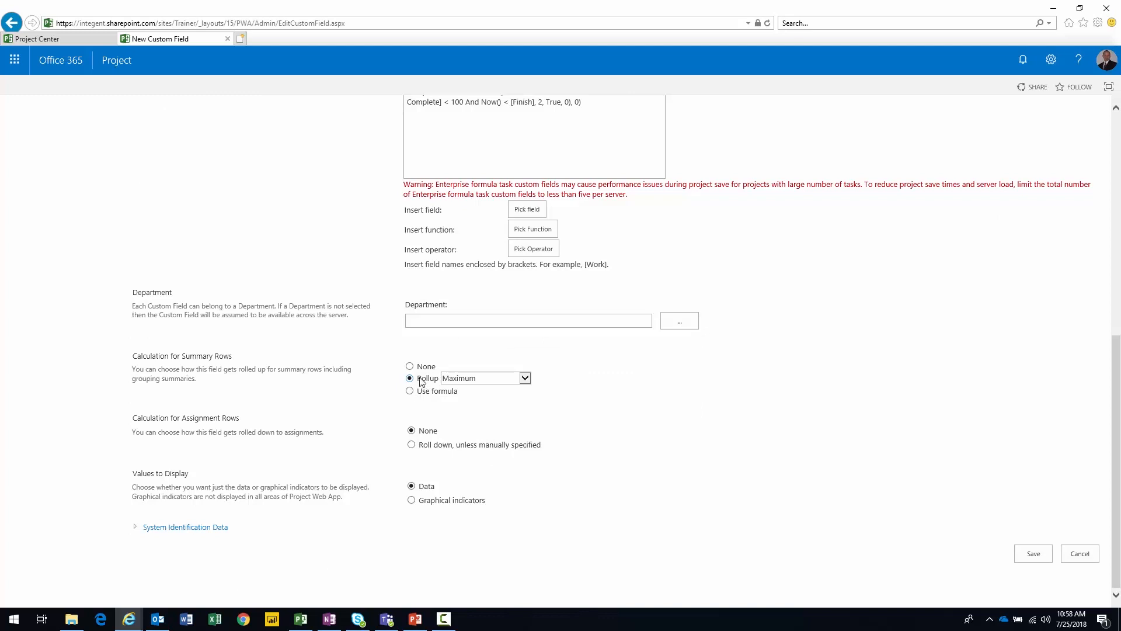
Examine the PRS_t formula's MR1 = "PRS" test and its closing default value against the summary row rollup.
{"action": "scroll", "coordinate": [422, 381], "scroll_direction": "up", "scroll_amount": 2}
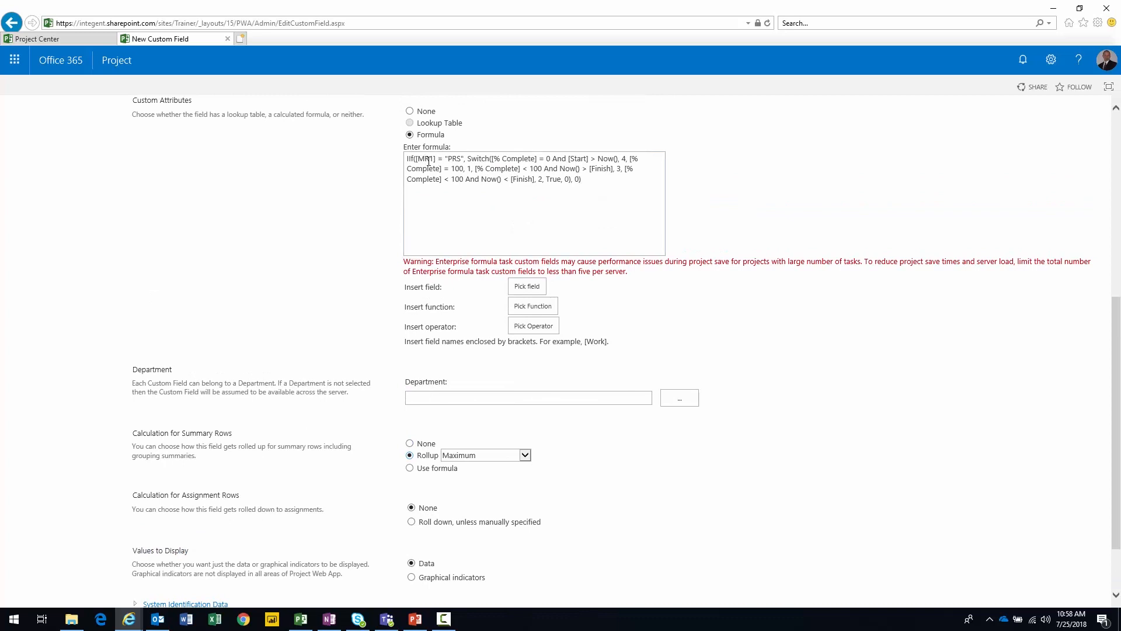
{"action": "left_click_drag", "start_coordinate": [434, 159], "coordinate": [419, 160]}
{"action": "left_click", "coordinate": [450, 159]}
{"action": "left_click_drag", "start_coordinate": [450, 159], "coordinate": [462, 158]}
{"action": "left_click_drag", "start_coordinate": [574, 180], "coordinate": [580, 179]}
{"action": "left_click_drag", "start_coordinate": [462, 158], "coordinate": [449, 159]}
{"action": "left_click", "coordinate": [578, 179]}
Set PRS_t's calculation for assignment rows to Roll down, unless manually specified, and save the field.
{"action": "scroll", "coordinate": [520, 244], "scroll_direction": "down", "scroll_amount": 1}
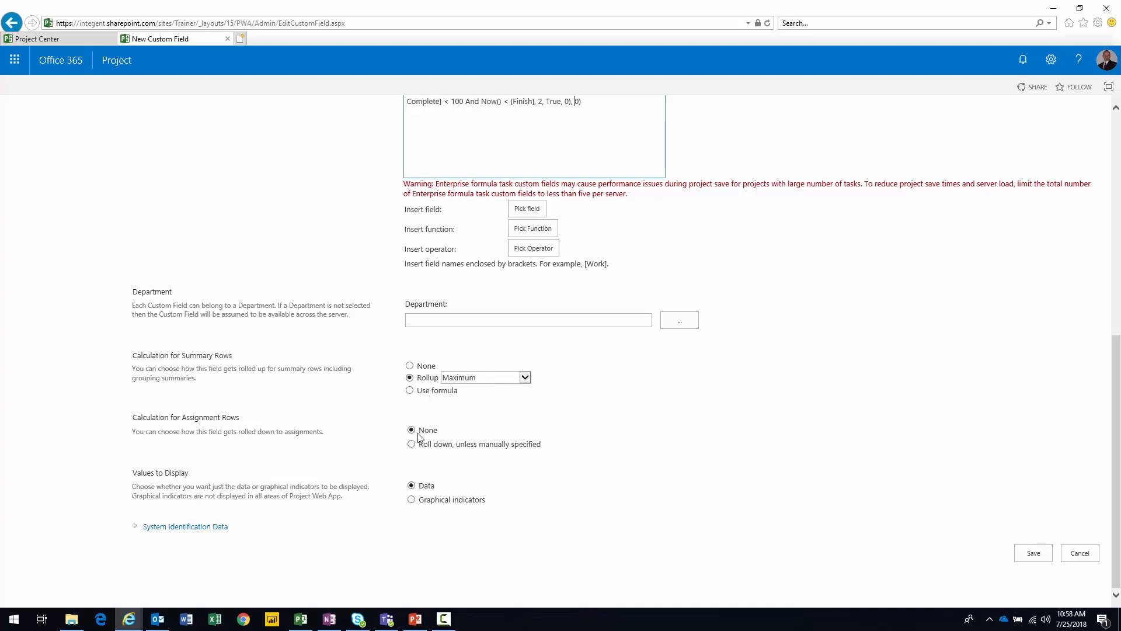
{"action": "left_click", "coordinate": [412, 445]}
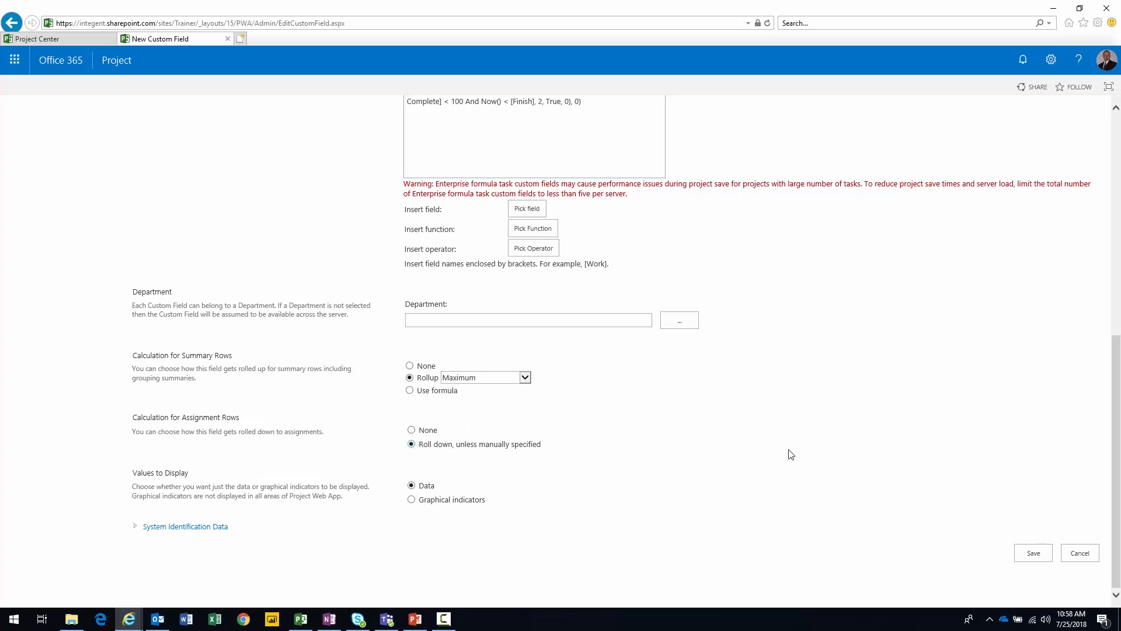
{"action": "scroll", "coordinate": [792, 455], "scroll_direction": "up", "scroll_amount": 2}
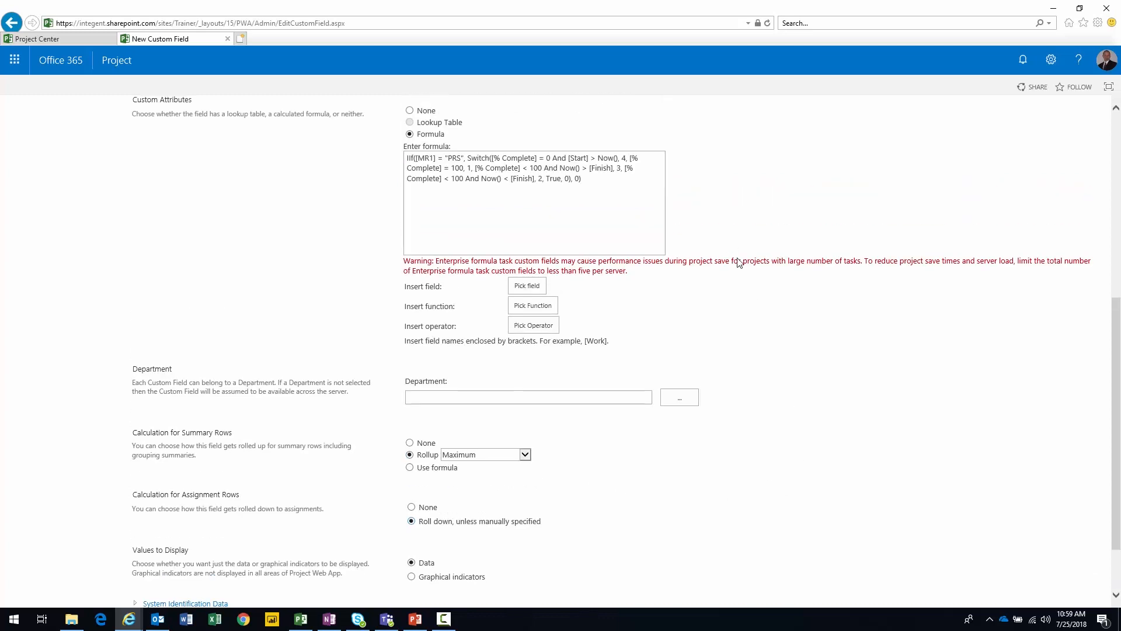
{"action": "scroll", "coordinate": [842, 437], "scroll_direction": "down", "scroll_amount": 2}
{"action": "left_click", "coordinate": [1033, 554]}
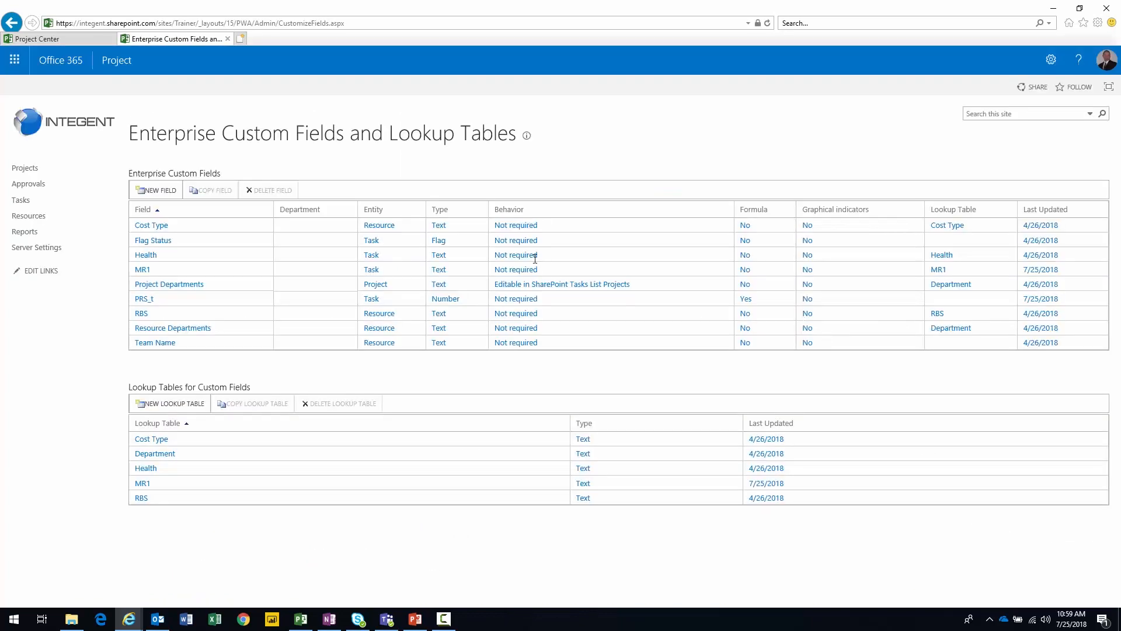
Start a new enterprise custom field and name it PRS.
{"action": "left_click", "coordinate": [167, 299]}
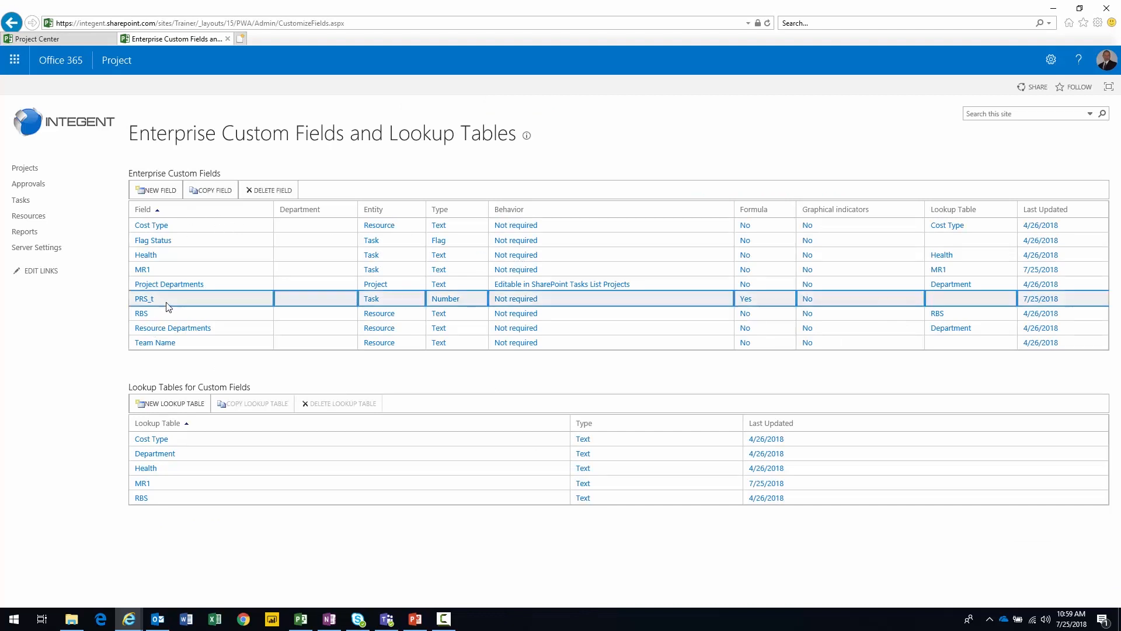
{"action": "left_click", "coordinate": [156, 191]}
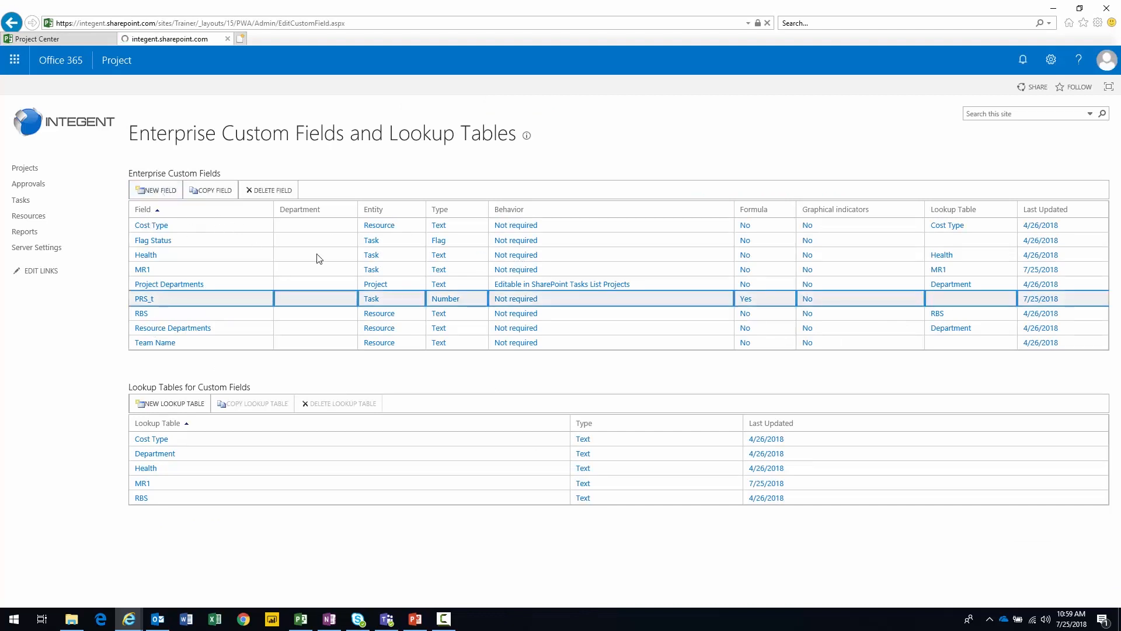
{"action": "left_click", "coordinate": [421, 250]}
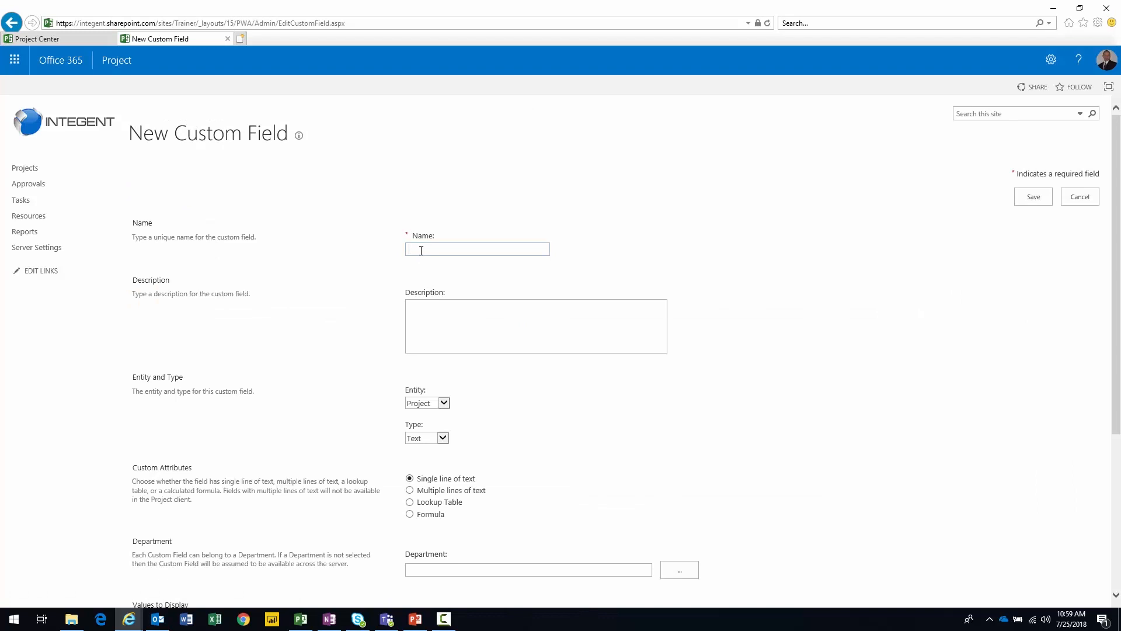
{"action": "key", "text": "Caps_Lock"}
{"action": "type", "text": "PRS"}
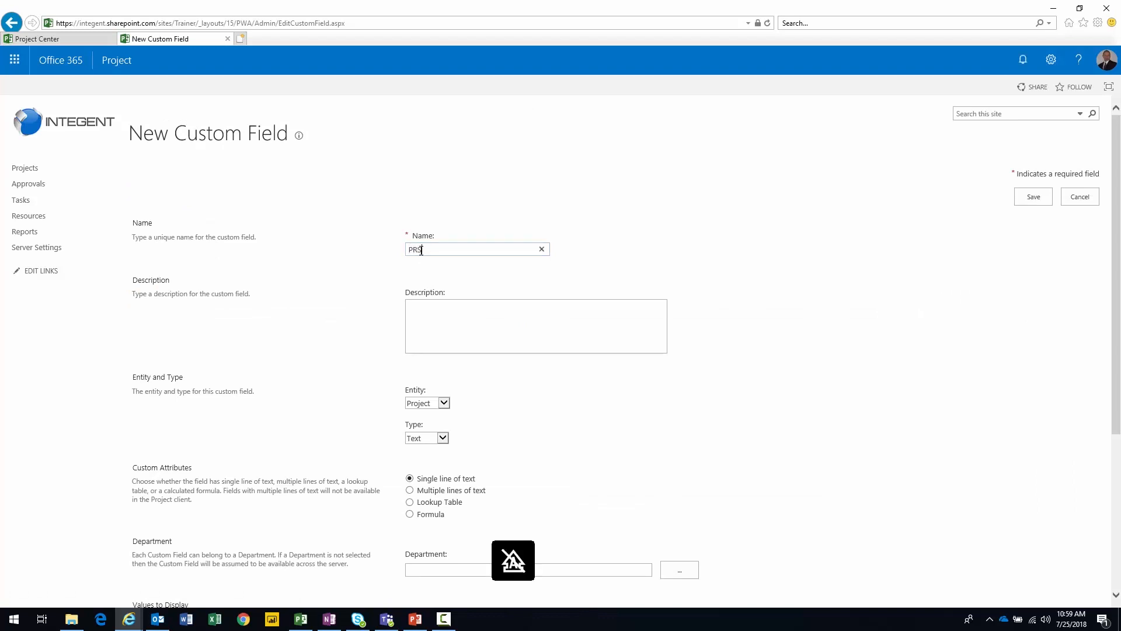
Give the project text field PRS the formula IIf([PRS_t]=1,"Complete",IIf([PRS_t]=2,"On Schedule",IIf([PRS_t]=3,"Late",IIf([PRS_t]=4,"Future Task","Not Applicable")))).
{"action": "scroll", "coordinate": [558, 411], "scroll_direction": "down", "scroll_amount": 3}
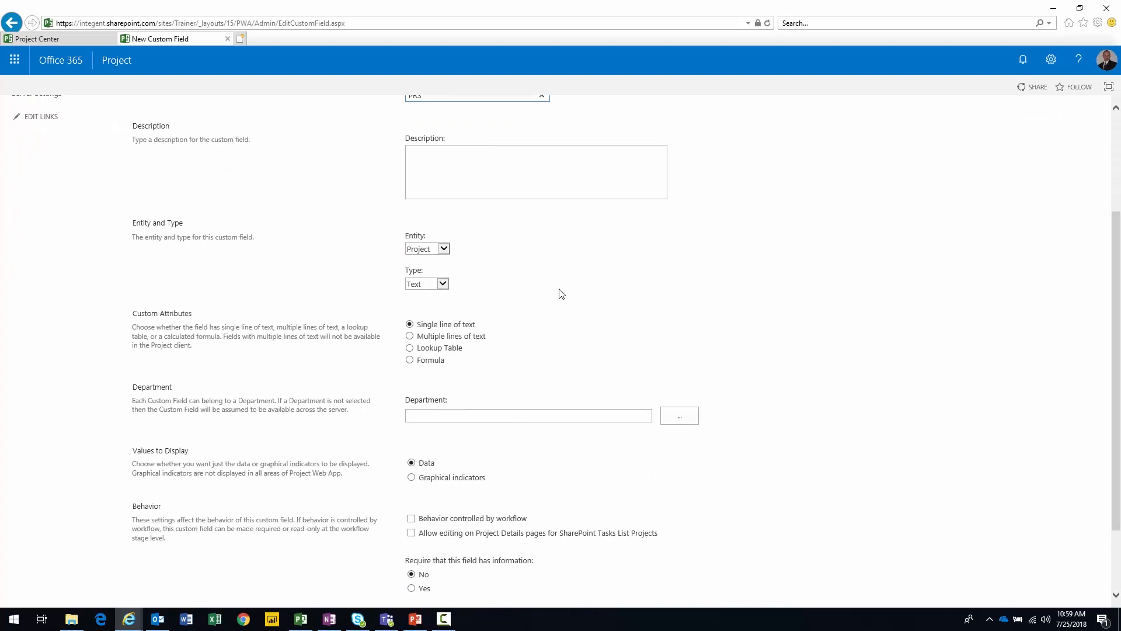
{"action": "scroll", "coordinate": [562, 293], "scroll_direction": "down", "scroll_amount": 2}
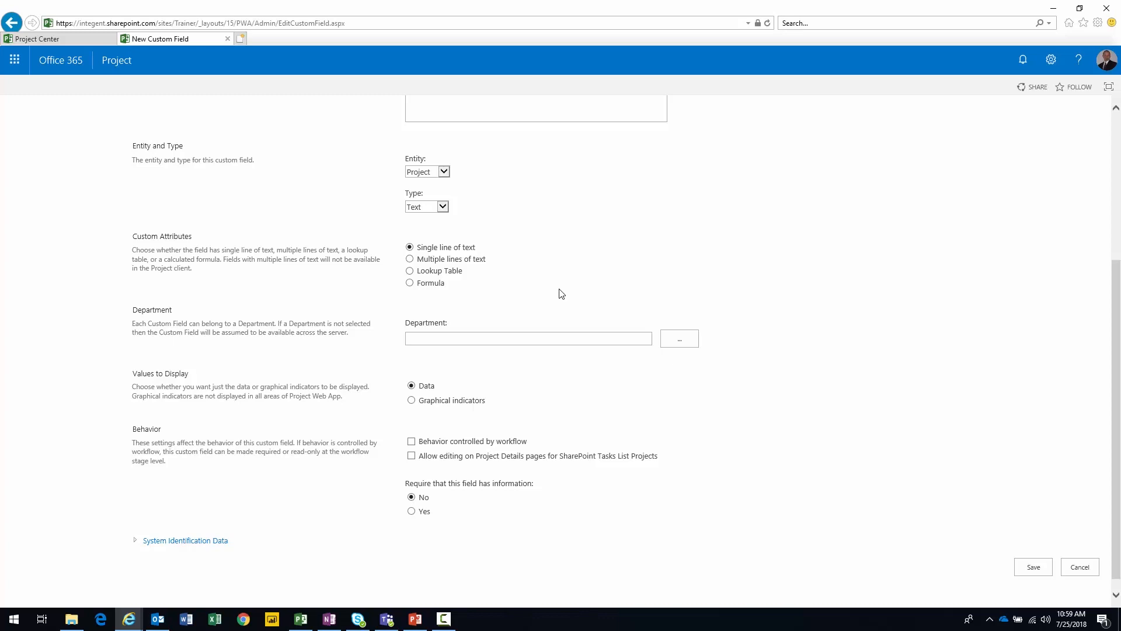
{"action": "left_click", "coordinate": [410, 271]}
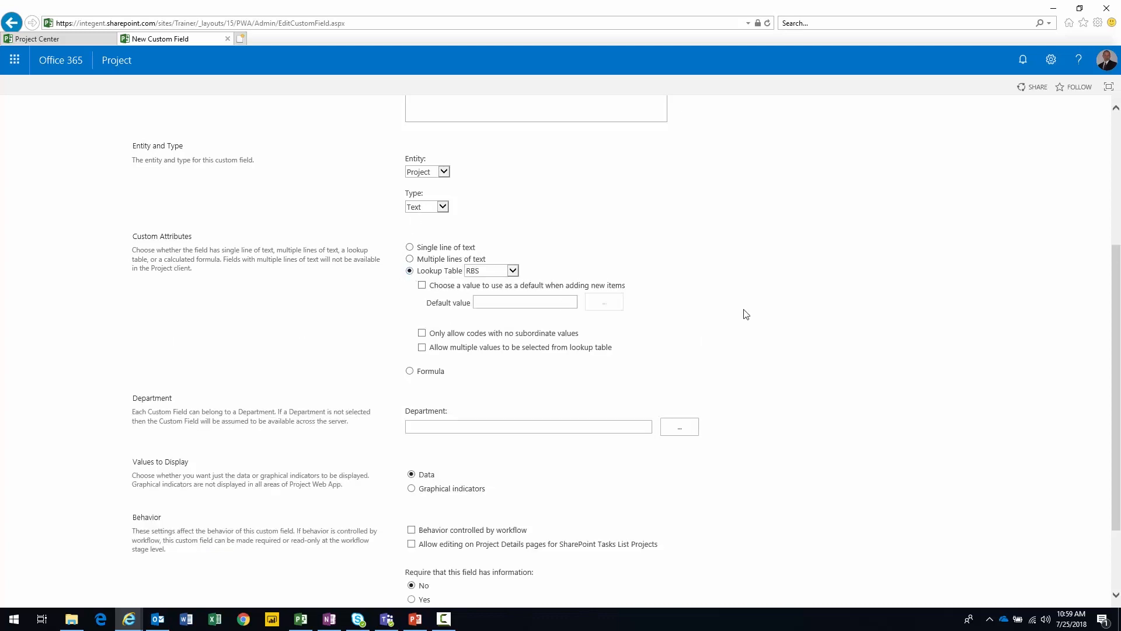
{"action": "left_click", "coordinate": [410, 372]}
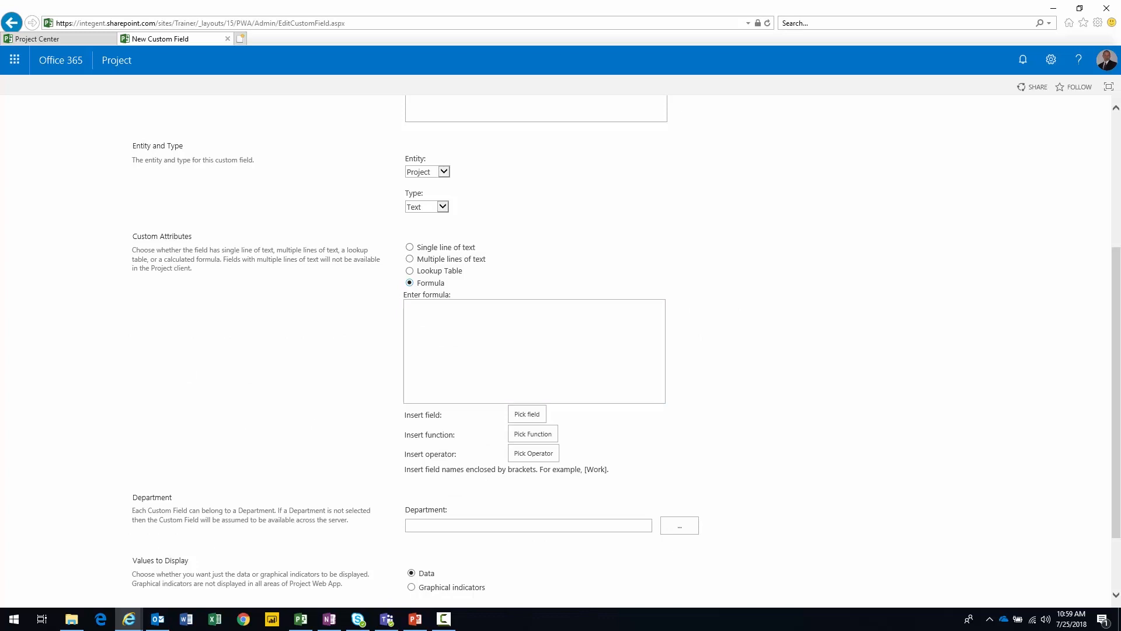
{"action": "key", "text": "alt+Tab"}
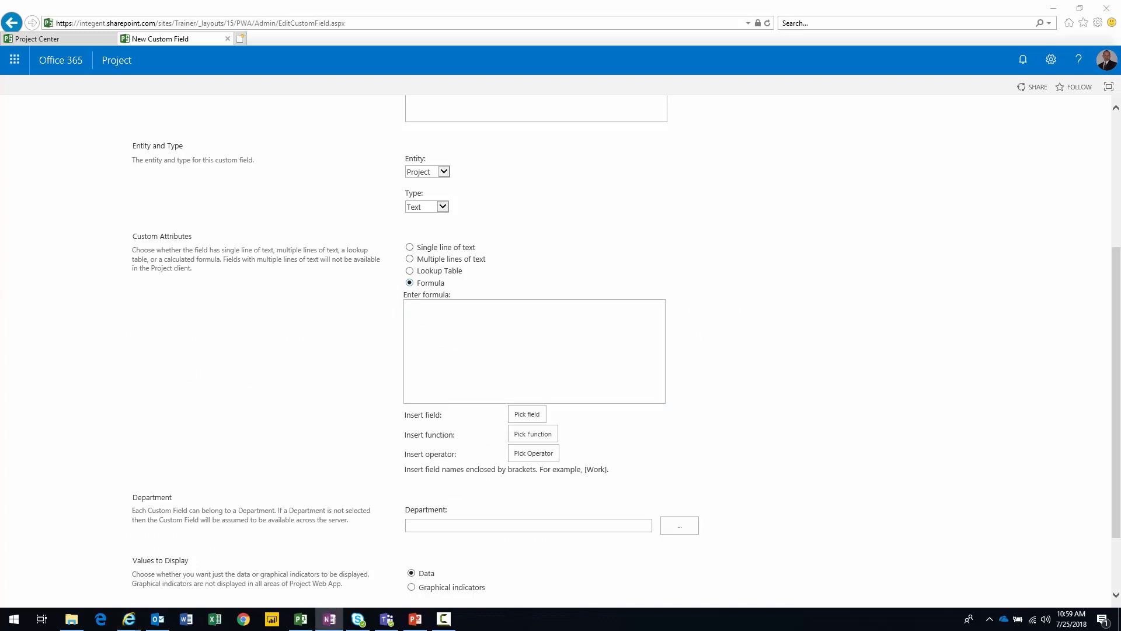
{"action": "left_click", "coordinate": [493, 329]}
{"action": "type", "text": "IIf([PRS_t] = 1, \"Complete\", IIf([PRS_t] = 2, \"On Schedule\", IIf([PRS_t] = 3, \"Late\", IIf([PRS_t] = 4, \"Future Task\", \"Not Applicable\"))))"}
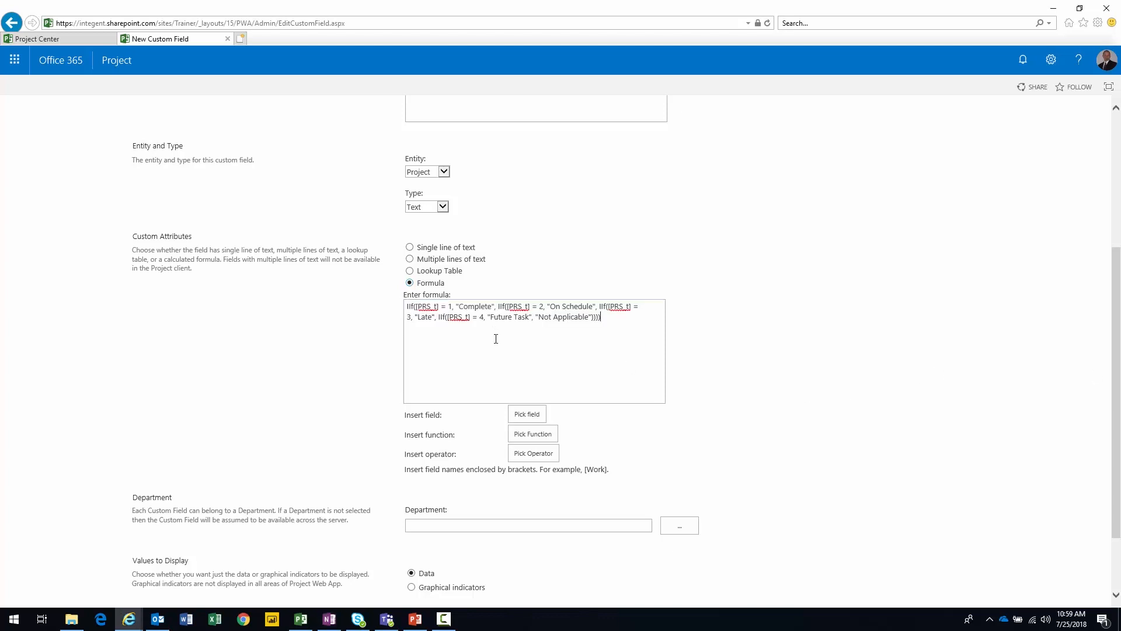
Examine how the PRS formula maps each PRS_t number to a status text, including the fallback text.
{"action": "double_click", "coordinate": [436, 306]}
{"action": "left_click_drag", "start_coordinate": [451, 306], "coordinate": [441, 306]}
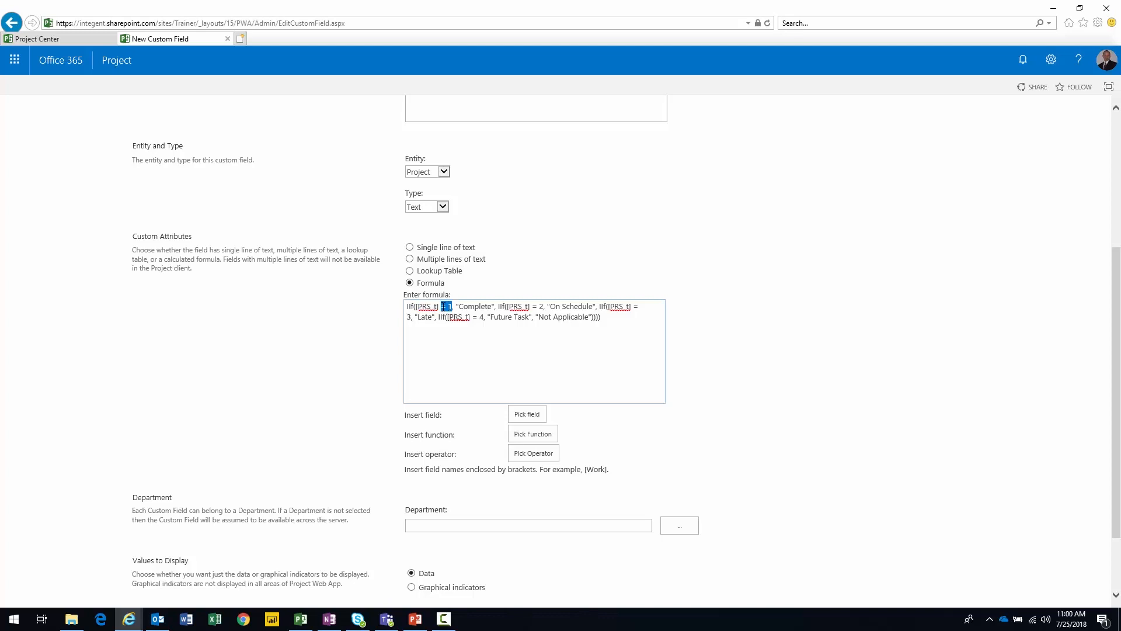
{"action": "double_click", "coordinate": [484, 307]}
{"action": "left_click_drag", "start_coordinate": [529, 308], "coordinate": [509, 308]}
{"action": "left_click", "coordinate": [543, 306]}
{"action": "left_click_drag", "start_coordinate": [593, 306], "coordinate": [558, 309]}
{"action": "double_click", "coordinate": [424, 318]}
{"action": "left_click_drag", "start_coordinate": [491, 317], "coordinate": [528, 319]}
{"action": "left_click_drag", "start_coordinate": [538, 317], "coordinate": [572, 318]}
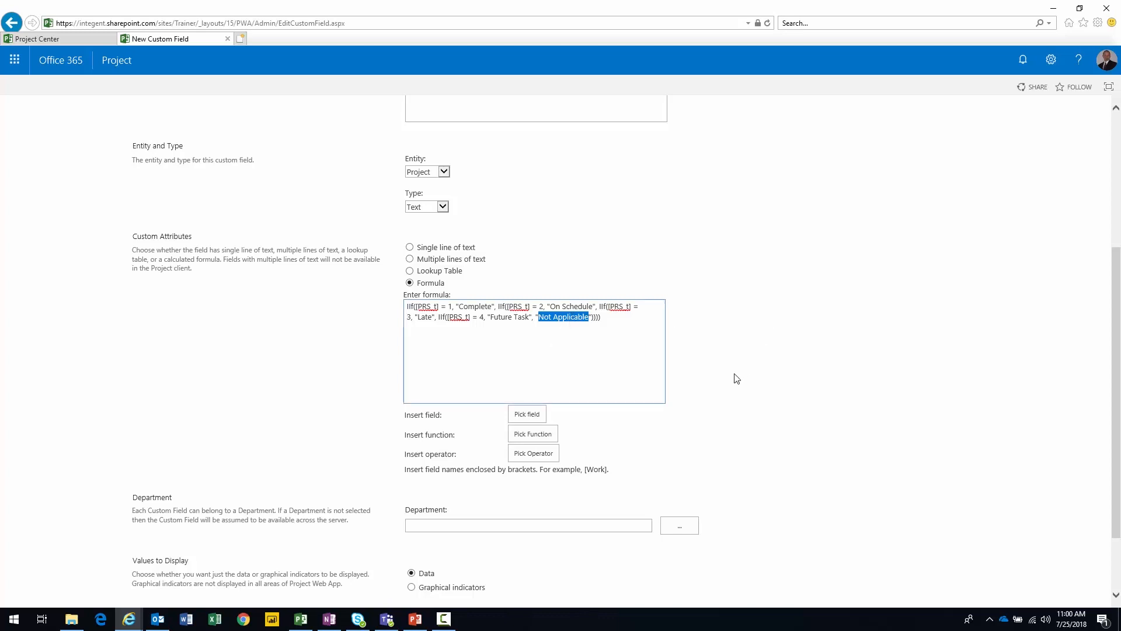
Set the PRS field's values to display to Graphical indicators.
{"action": "scroll", "coordinate": [682, 376], "scroll_direction": "down", "scroll_amount": 3}
{"action": "scroll", "coordinate": [682, 376], "scroll_direction": "down", "scroll_amount": 1}
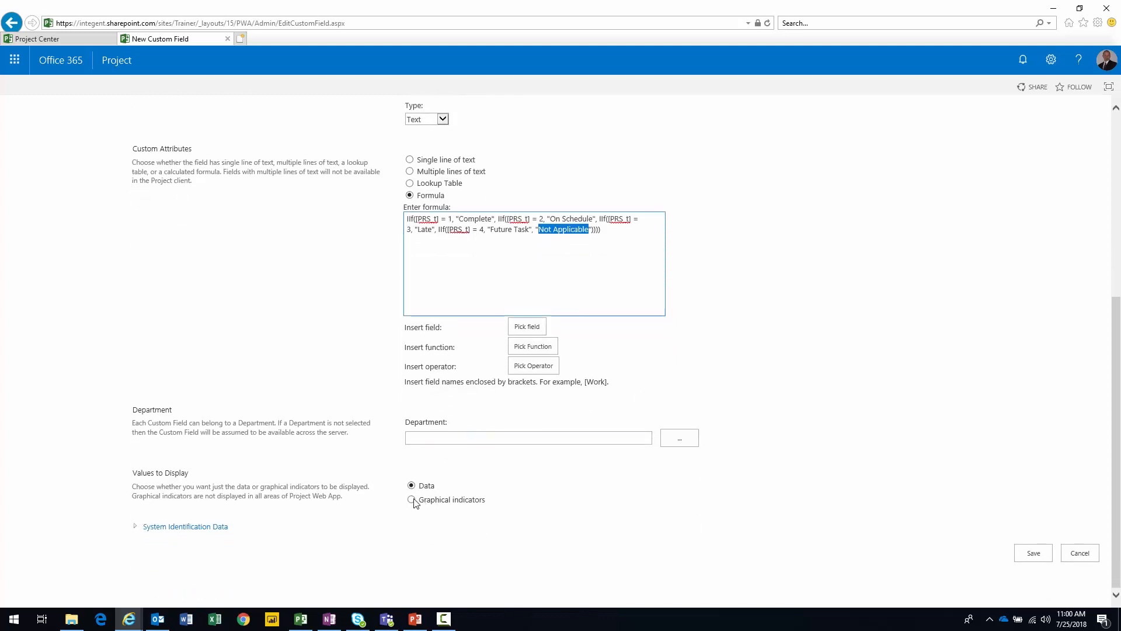
{"action": "left_click", "coordinate": [133, 477]}
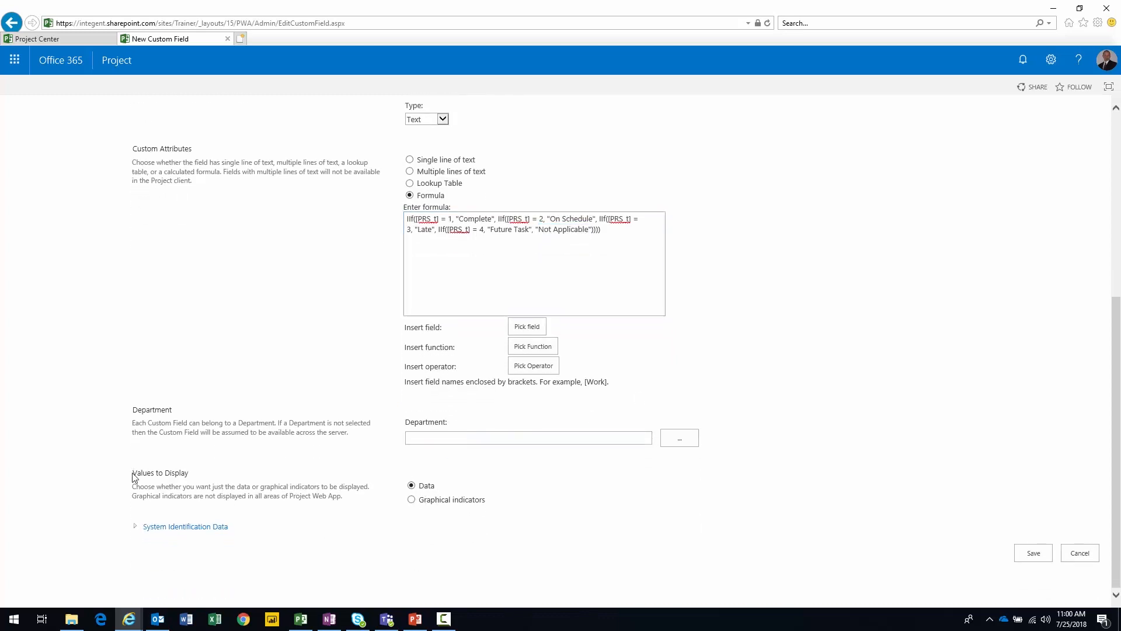
{"action": "left_click_drag", "start_coordinate": [133, 477], "coordinate": [190, 475]}
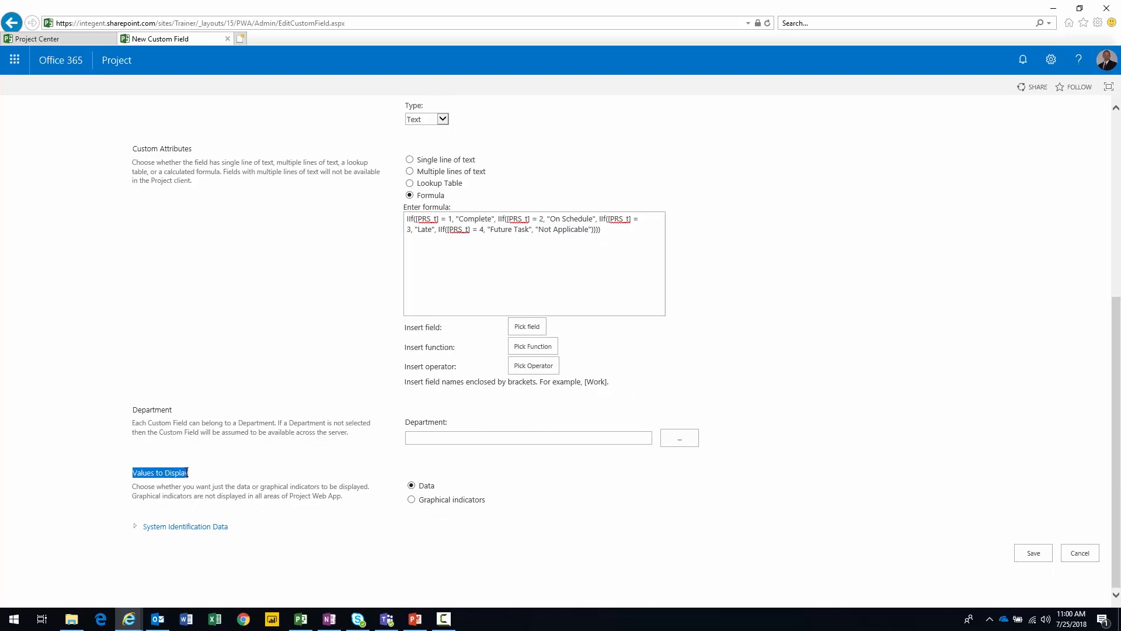
{"action": "left_click", "coordinate": [411, 500]}
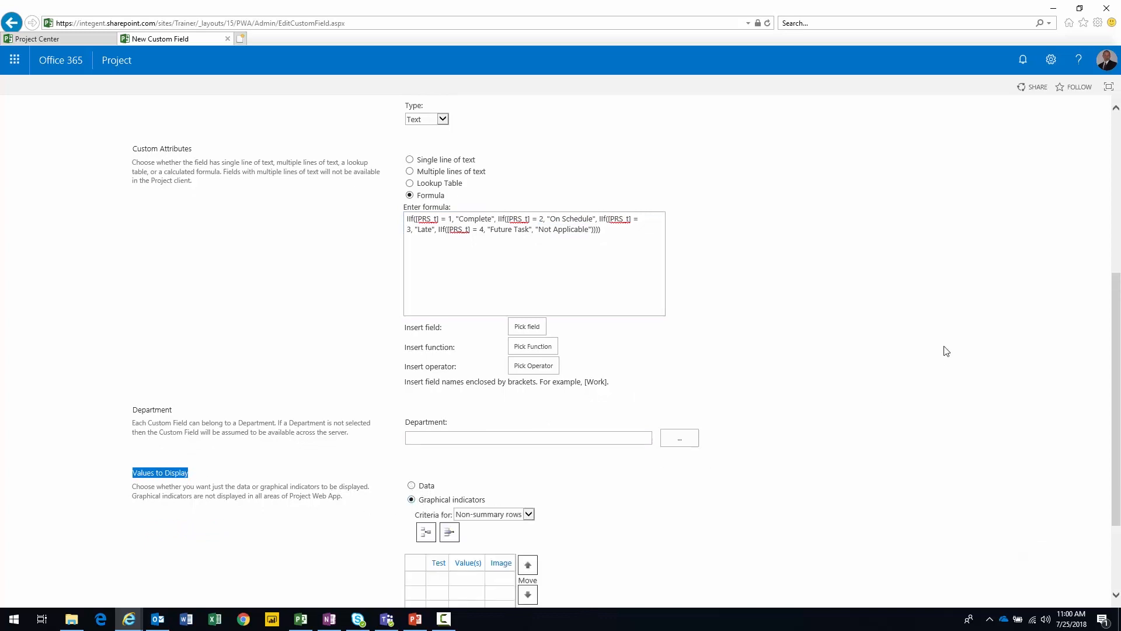
Extend the graphical indicator criteria for non-summary rows to five rows and set every test to contains.
{"action": "left_click_drag", "start_coordinate": [1115, 337], "coordinate": [1116, 403]}
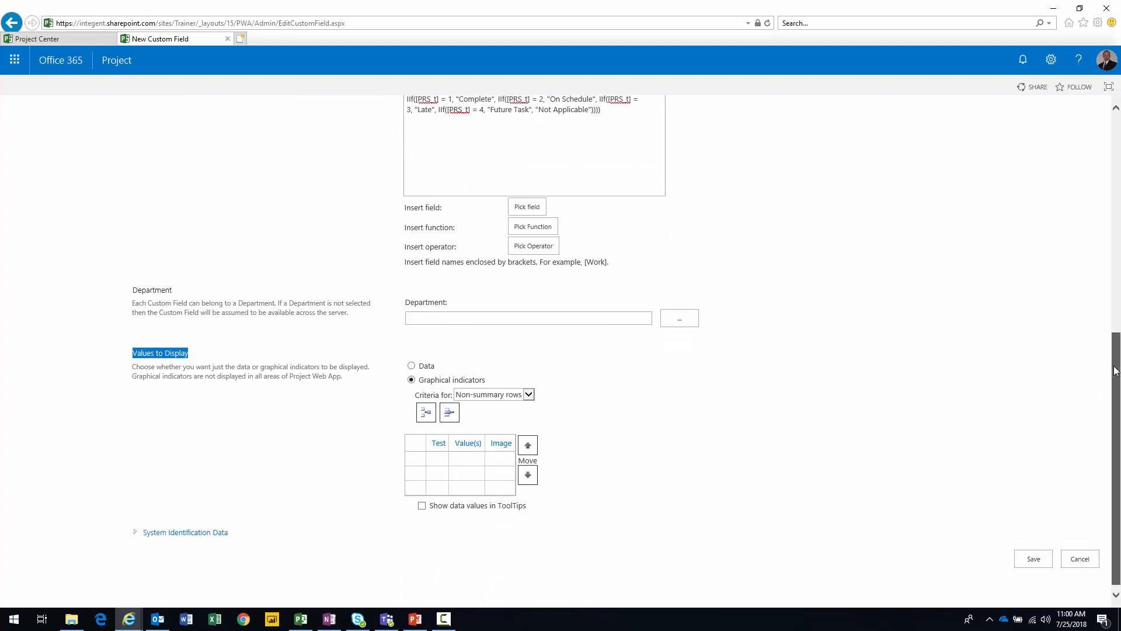
{"action": "scroll", "coordinate": [1116, 371], "scroll_direction": "down", "scroll_amount": 1}
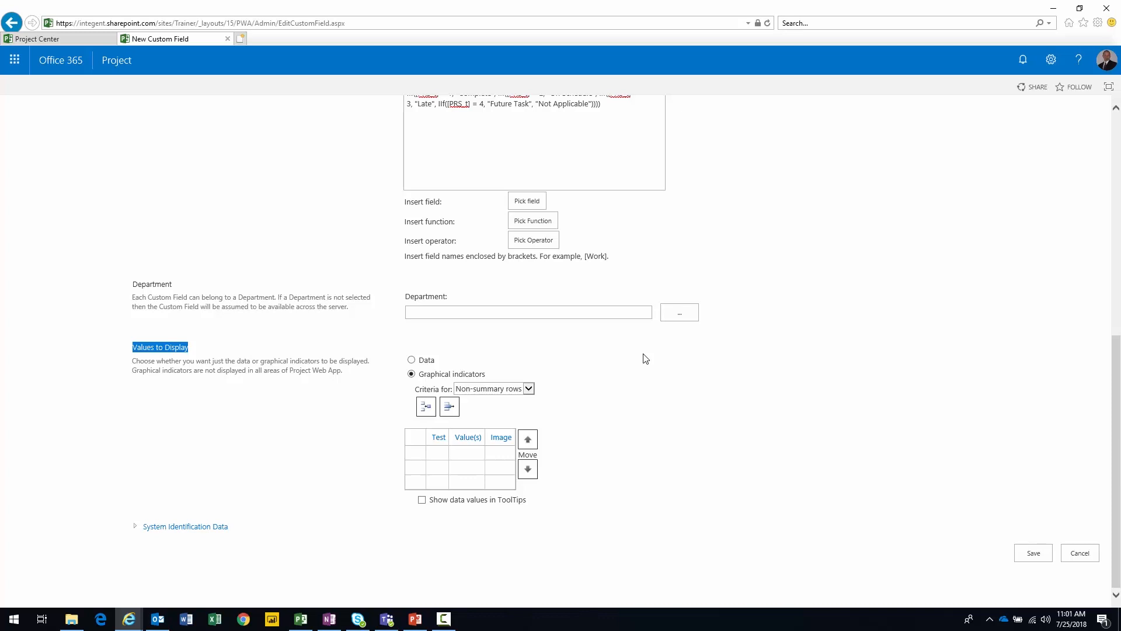
{"action": "left_click", "coordinate": [427, 408]}
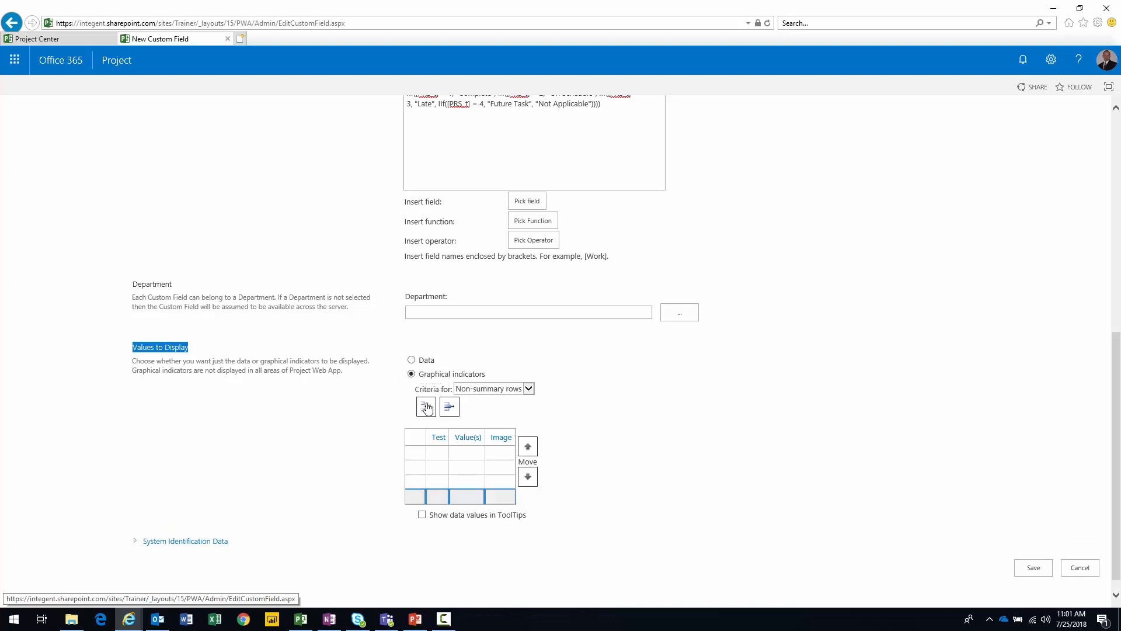
{"action": "left_click", "coordinate": [437, 452]}
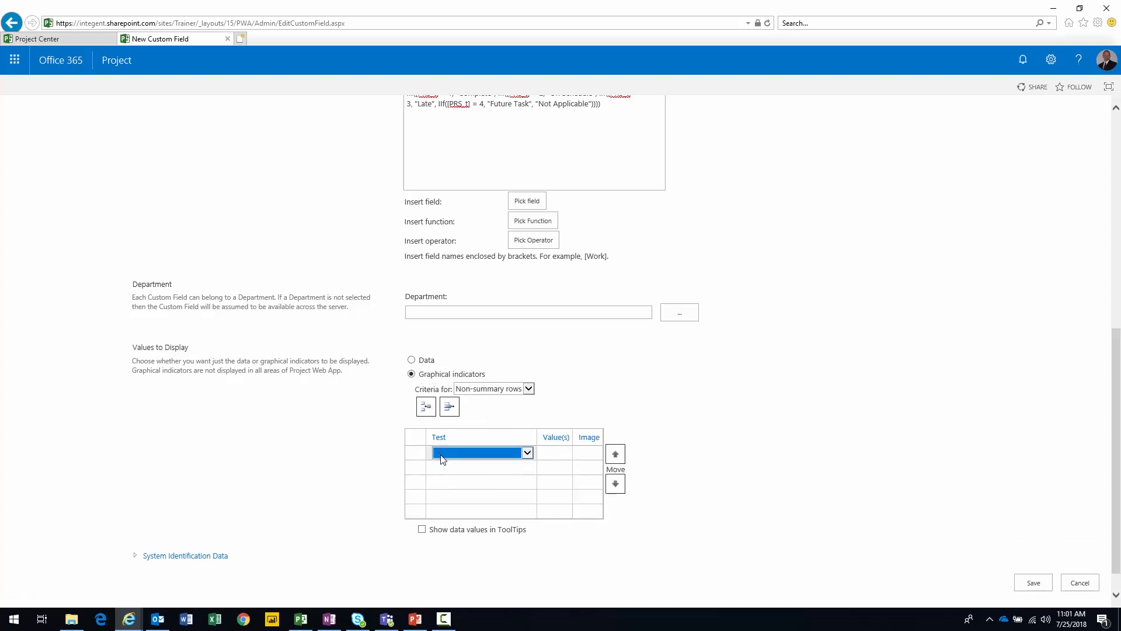
{"action": "left_click", "coordinate": [456, 469]}
{"action": "left_click", "coordinate": [458, 484]}
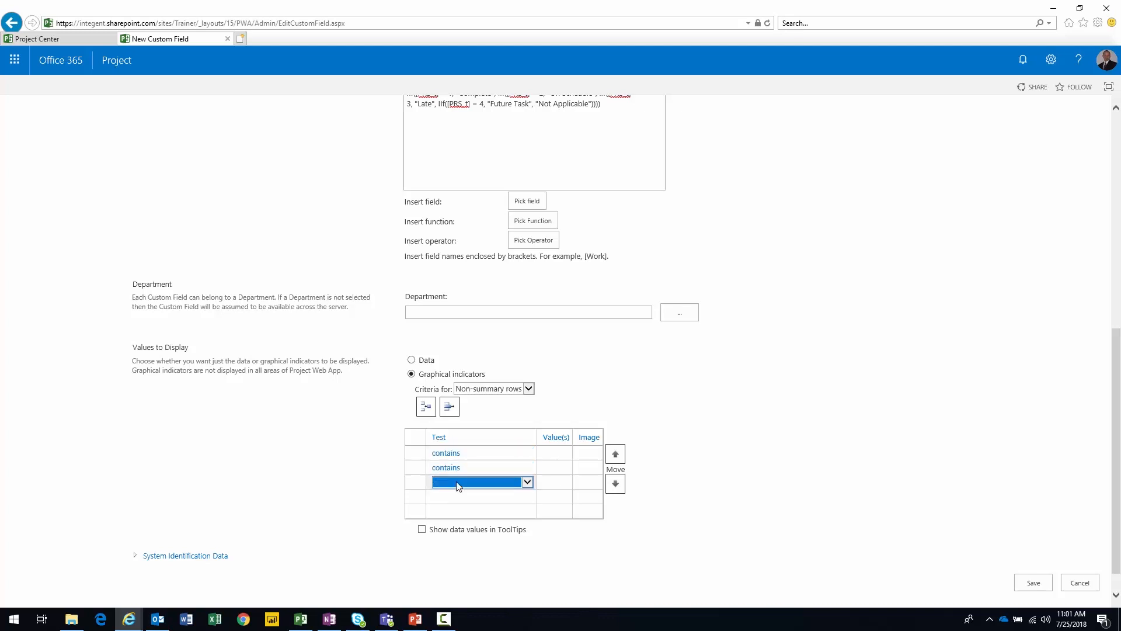
{"action": "left_click", "coordinate": [459, 497]}
{"action": "left_click", "coordinate": [462, 511]}
Fill the five criteria values in order with Complete, On Schedule, Late, Future Task and Not Applicable.
{"action": "left_click", "coordinate": [556, 457]}
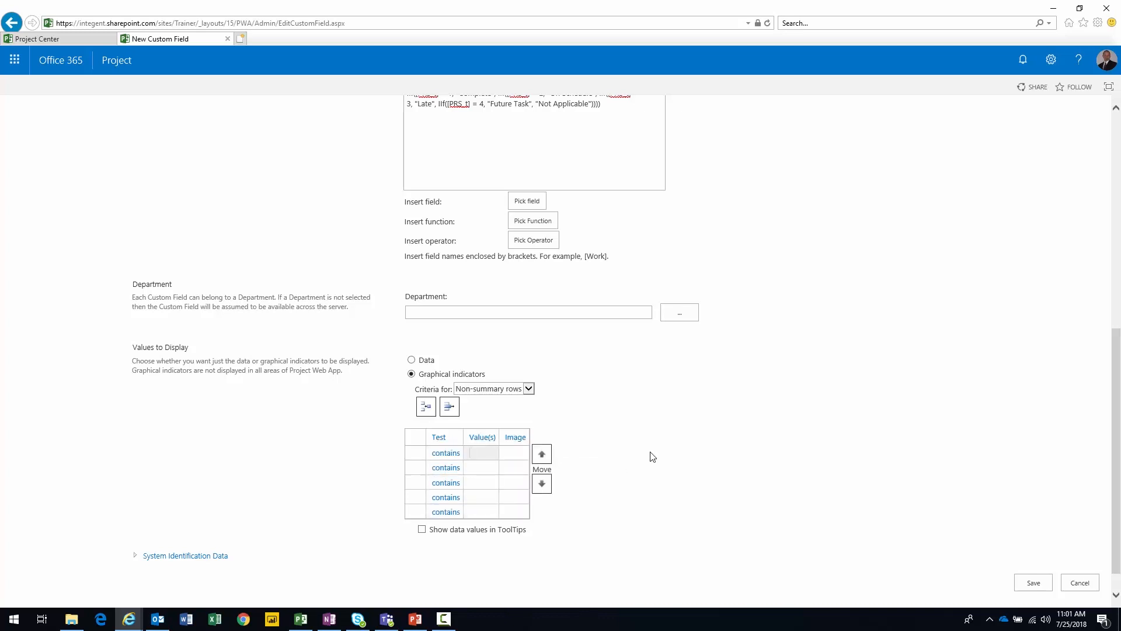
{"action": "type", "text": "Complete"}
{"action": "key", "text": "Return"}
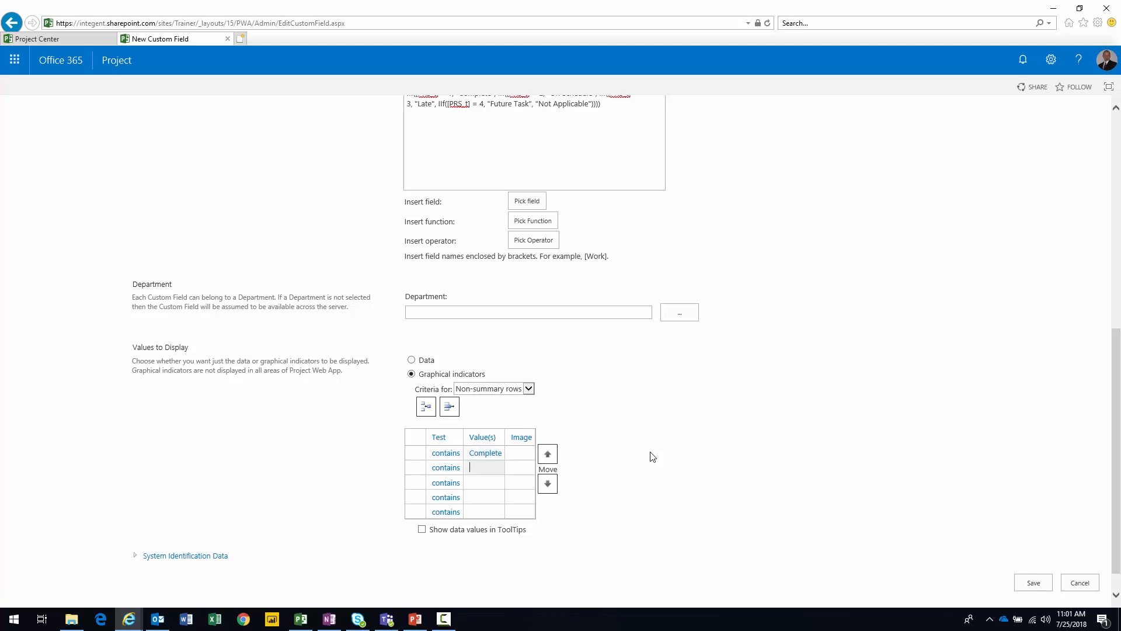
{"action": "type", "text": "On Schedule"}
{"action": "key", "text": "Return"}
{"action": "type", "text": "Late"}
{"action": "key", "text": "Return"}
{"action": "type", "text": "Future Task"}
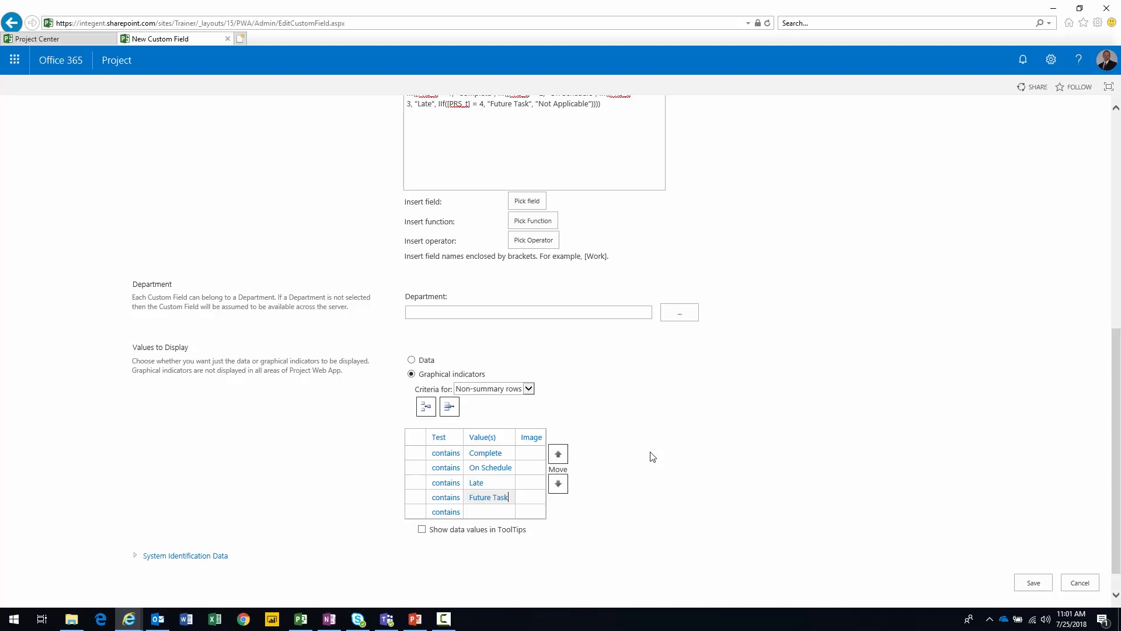
{"action": "key", "text": "Return"}
{"action": "type", "text": "No"}
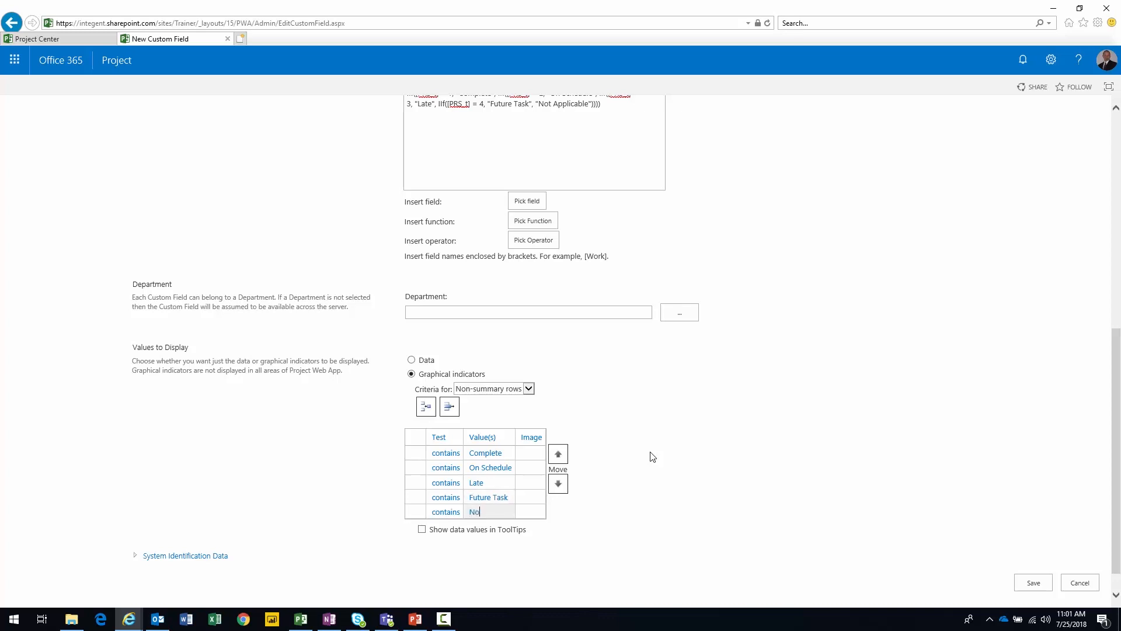
{"action": "type", "text": "t Applicable"}
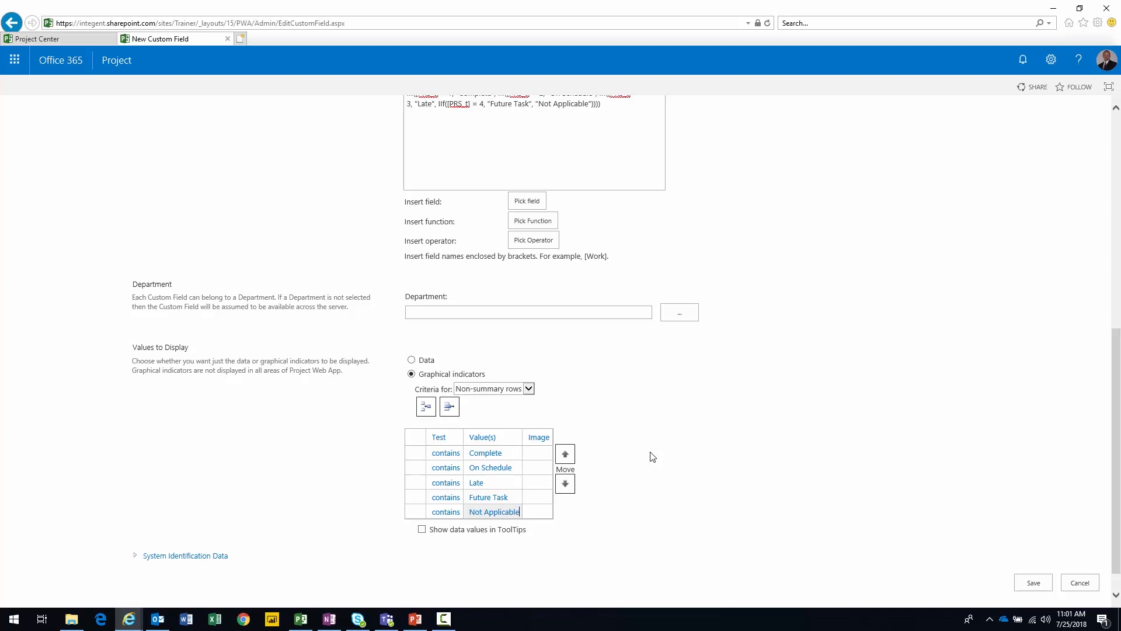
Assign the green check mark image to the Complete criterion.
{"action": "left_click", "coordinate": [535, 459]}
{"action": "left_click", "coordinate": [553, 510]}
{"action": "left_click", "coordinate": [553, 507]}
{"action": "left_click", "coordinate": [554, 507]}
{"action": "left_click", "coordinate": [554, 507]}
{"action": "left_click", "coordinate": [554, 507]}
{"action": "left_click", "coordinate": [554, 507]}
{"action": "left_click", "coordinate": [554, 507]}
{"action": "left_click", "coordinate": [554, 507]}
{"action": "left_click", "coordinate": [554, 507]}
{"action": "left_click", "coordinate": [554, 509]}
{"action": "left_click", "coordinate": [554, 510]}
{"action": "left_click", "coordinate": [554, 510]}
{"action": "left_click", "coordinate": [554, 510]}
{"action": "left_click", "coordinate": [554, 481]}
{"action": "left_click", "coordinate": [553, 481]}
{"action": "left_click", "coordinate": [554, 481]}
{"action": "left_click", "coordinate": [554, 481]}
{"action": "left_click", "coordinate": [553, 479]}
{"action": "left_click", "coordinate": [552, 471]}
{"action": "left_click", "coordinate": [551, 468]}
{"action": "left_click", "coordinate": [552, 468]}
{"action": "left_click", "coordinate": [552, 469]}
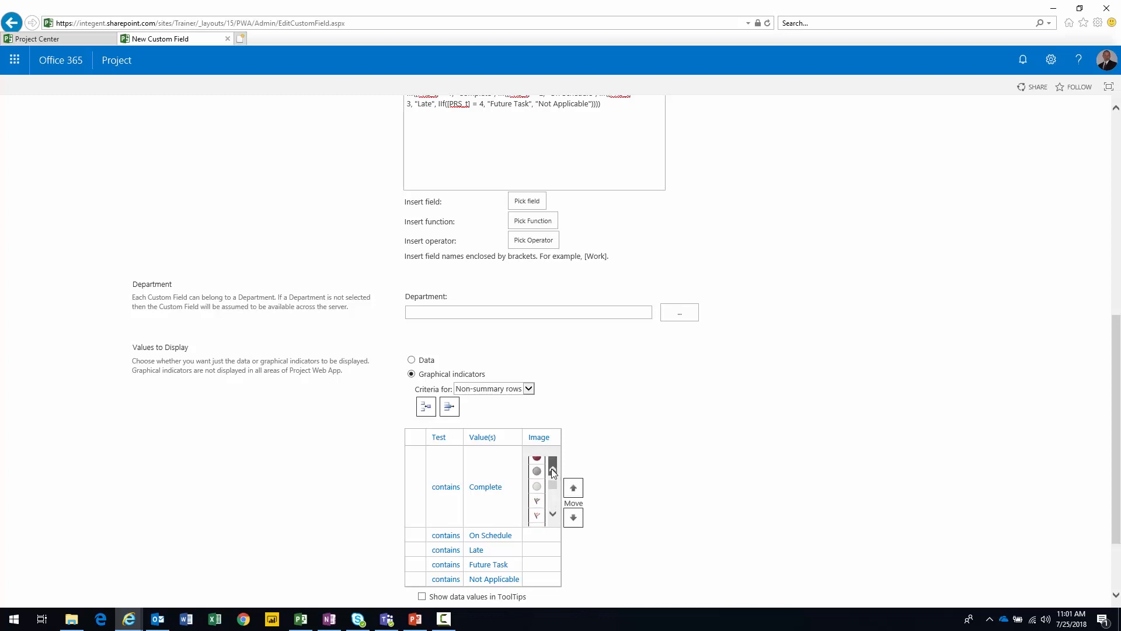
{"action": "left_click", "coordinate": [552, 467]}
{"action": "left_click", "coordinate": [552, 468]}
{"action": "left_click", "coordinate": [553, 512]}
{"action": "left_click", "coordinate": [552, 513]}
{"action": "left_click", "coordinate": [553, 512]}
{"action": "left_click", "coordinate": [552, 513]}
{"action": "left_click", "coordinate": [553, 513]}
{"action": "left_click", "coordinate": [553, 513]}
{"action": "left_click", "coordinate": [552, 513]}
{"action": "left_click", "coordinate": [552, 512]}
{"action": "left_click", "coordinate": [553, 513]}
{"action": "left_click", "coordinate": [553, 512]}
{"action": "left_click", "coordinate": [553, 512]}
{"action": "left_click", "coordinate": [553, 512]}
{"action": "left_click", "coordinate": [552, 513]}
{"action": "left_click", "coordinate": [553, 512]}
{"action": "left_click", "coordinate": [553, 513]}
{"action": "left_click", "coordinate": [553, 512]}
{"action": "left_click", "coordinate": [552, 512]}
{"action": "left_click", "coordinate": [552, 512]}
{"action": "left_click", "coordinate": [553, 512]}
{"action": "left_click", "coordinate": [553, 512]}
{"action": "left_click", "coordinate": [552, 512]}
{"action": "left_click", "coordinate": [540, 496]}
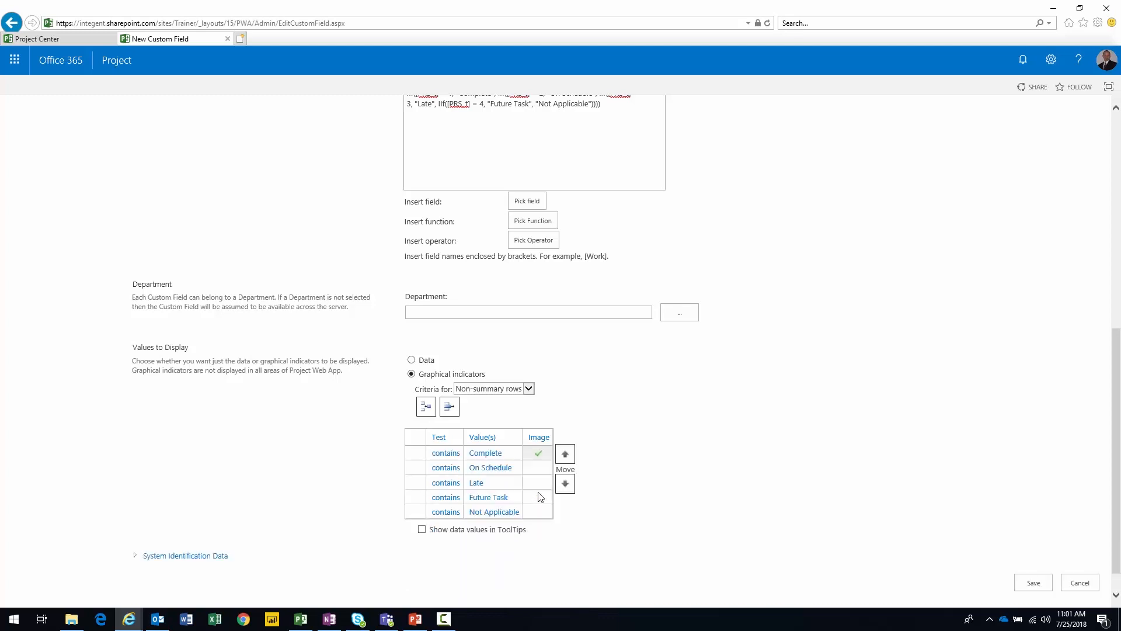
Assign the green circle image to the On Schedule criterion and open the image choices for Future Task.
{"action": "left_click", "coordinate": [538, 470]}
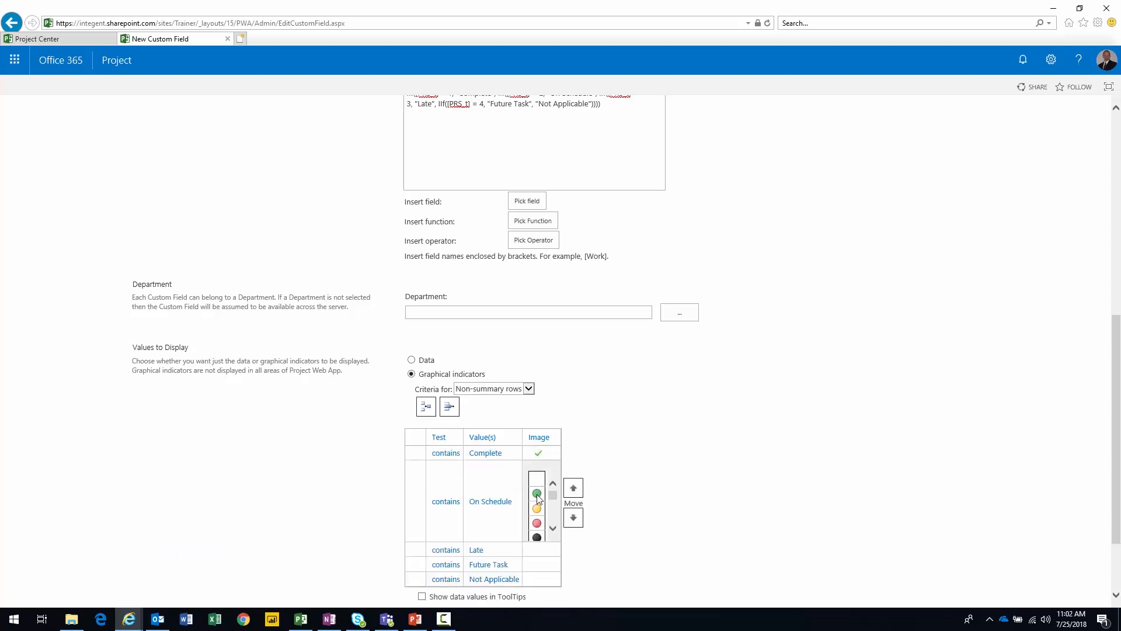
{"action": "left_click", "coordinate": [538, 497]}
{"action": "left_click", "coordinate": [538, 497]}
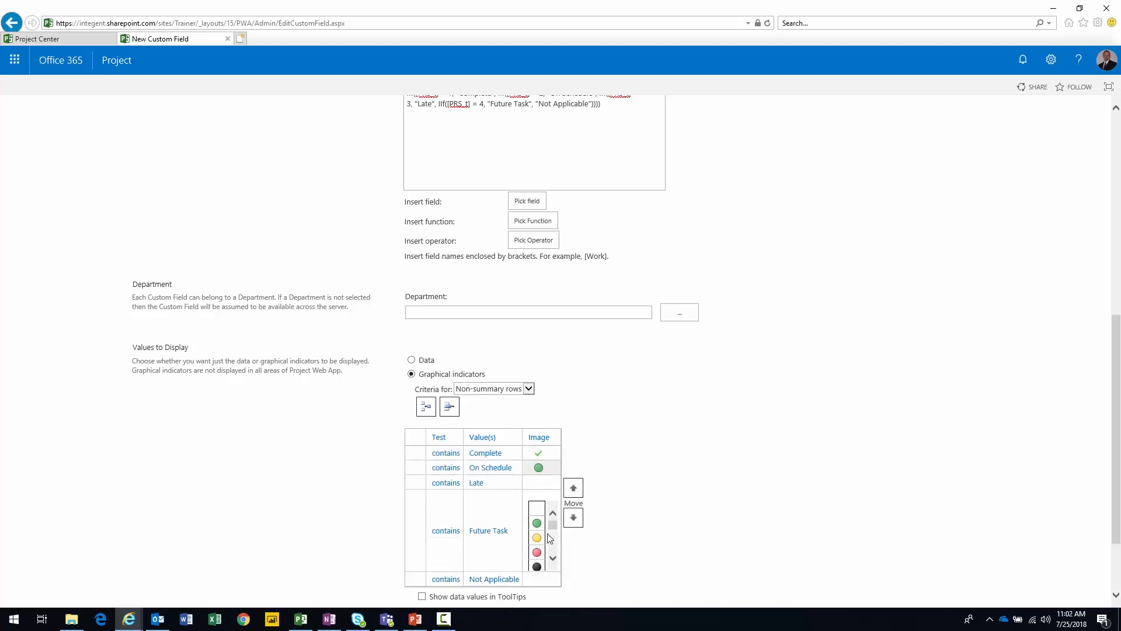
Assign the green diamond image to the Future Task criterion.
{"action": "scroll", "coordinate": [555, 547], "scroll_direction": "down", "scroll_amount": 3}
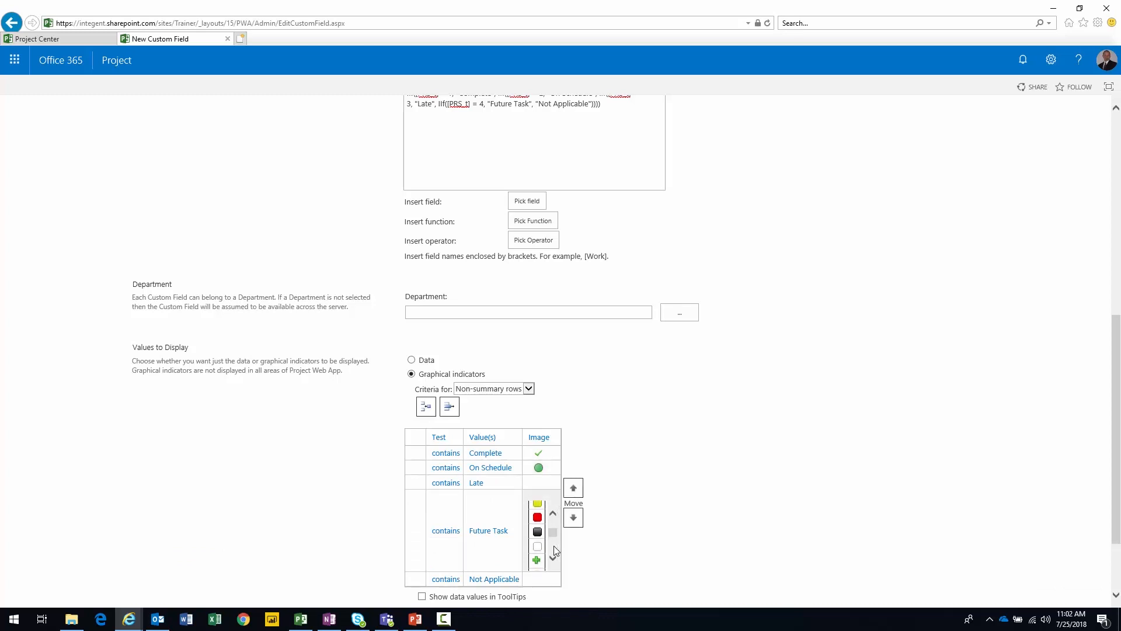
{"action": "scroll", "coordinate": [551, 535], "scroll_direction": "down", "scroll_amount": 3}
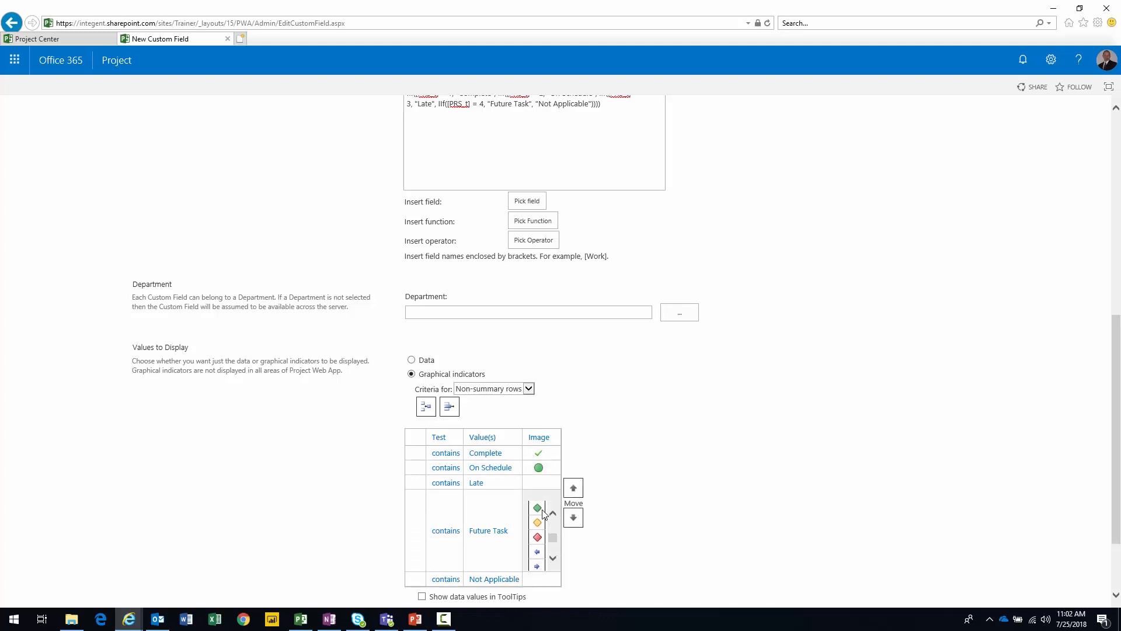
{"action": "left_click", "coordinate": [543, 512]}
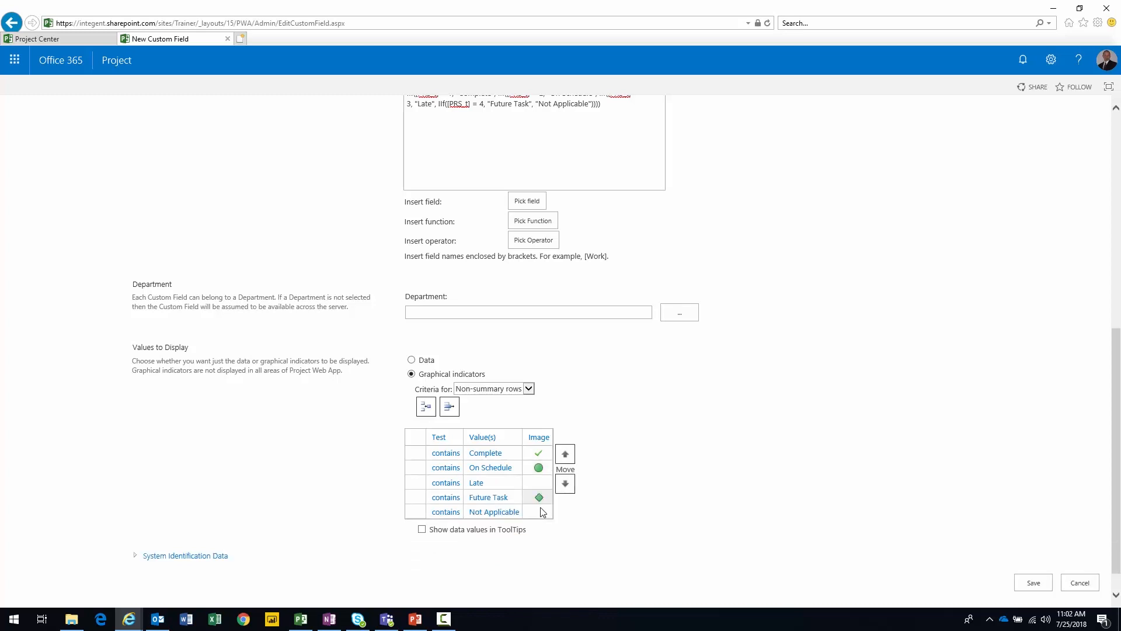
Change the On Schedule criterion's image to the green diamond and assign the yellow diamond to the Late criterion.
{"action": "left_click", "coordinate": [539, 470]}
{"action": "scroll", "coordinate": [554, 517], "scroll_direction": "down", "scroll_amount": 5}
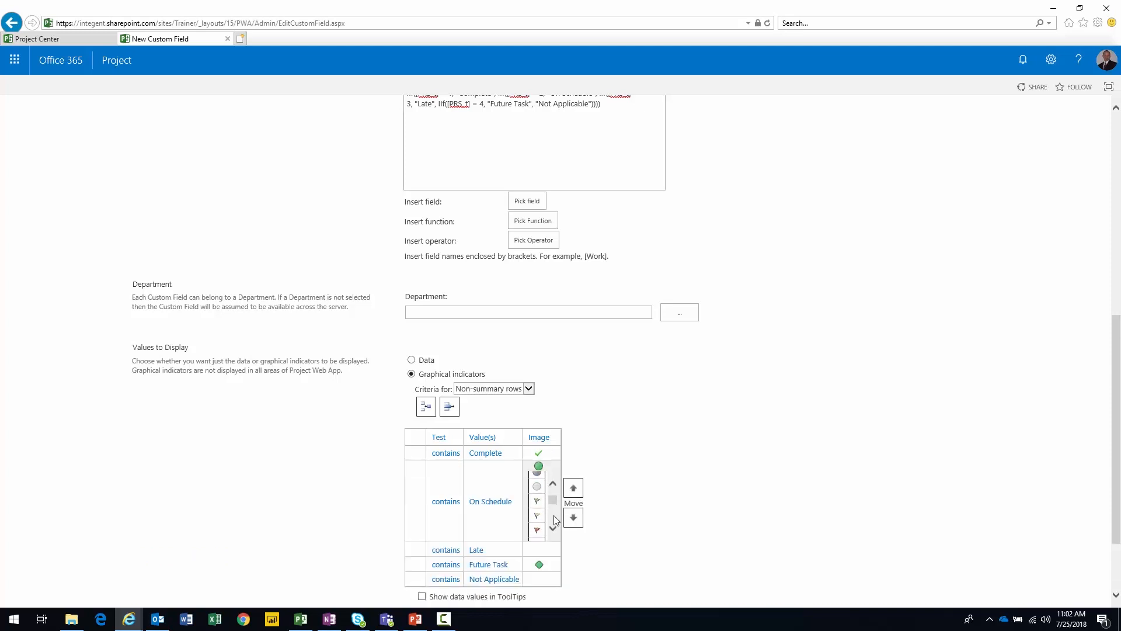
{"action": "scroll", "coordinate": [552, 497], "scroll_direction": "up", "scroll_amount": 3}
{"action": "left_click", "coordinate": [538, 486]}
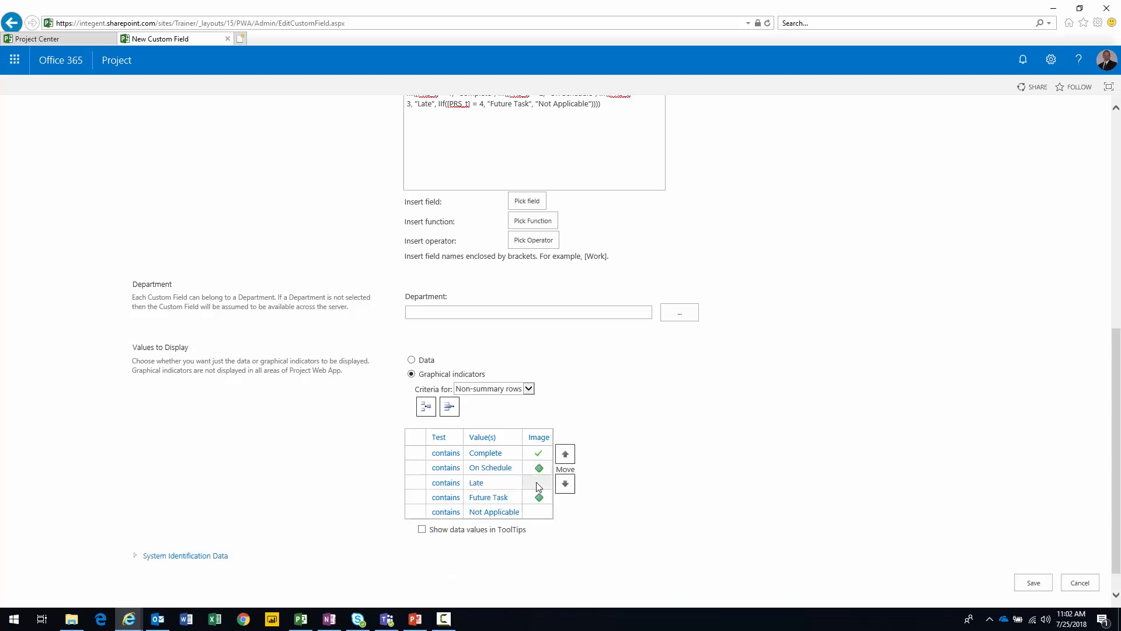
{"action": "left_click", "coordinate": [539, 484]}
{"action": "scroll", "coordinate": [555, 538], "scroll_direction": "down", "scroll_amount": 5}
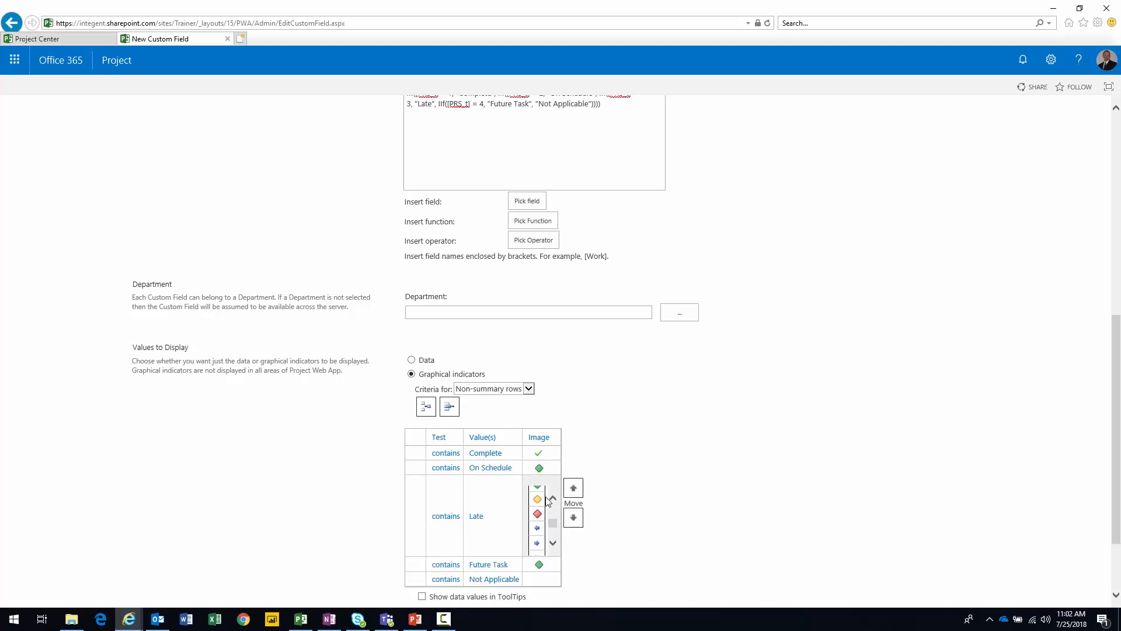
{"action": "left_click", "coordinate": [538, 506]}
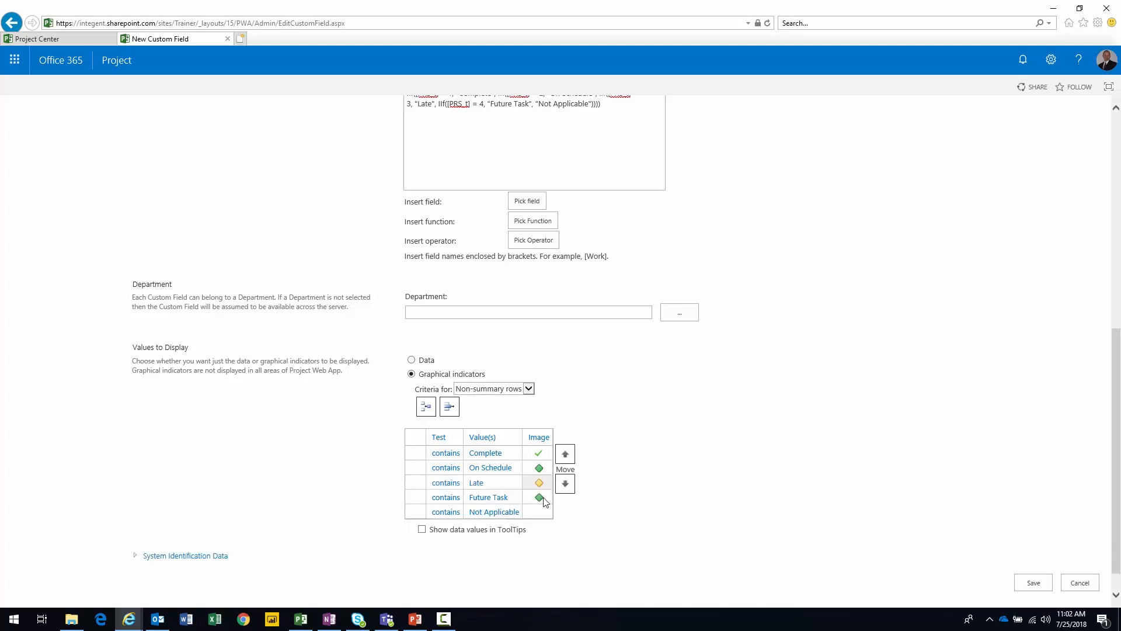
Assign the small white rectangle image to Future Task and the black circle with a white dot to Not Applicable.
{"action": "left_click", "coordinate": [547, 500]}
{"action": "scroll", "coordinate": [553, 530], "scroll_direction": "down", "scroll_amount": 3}
{"action": "left_click", "coordinate": [539, 551]}
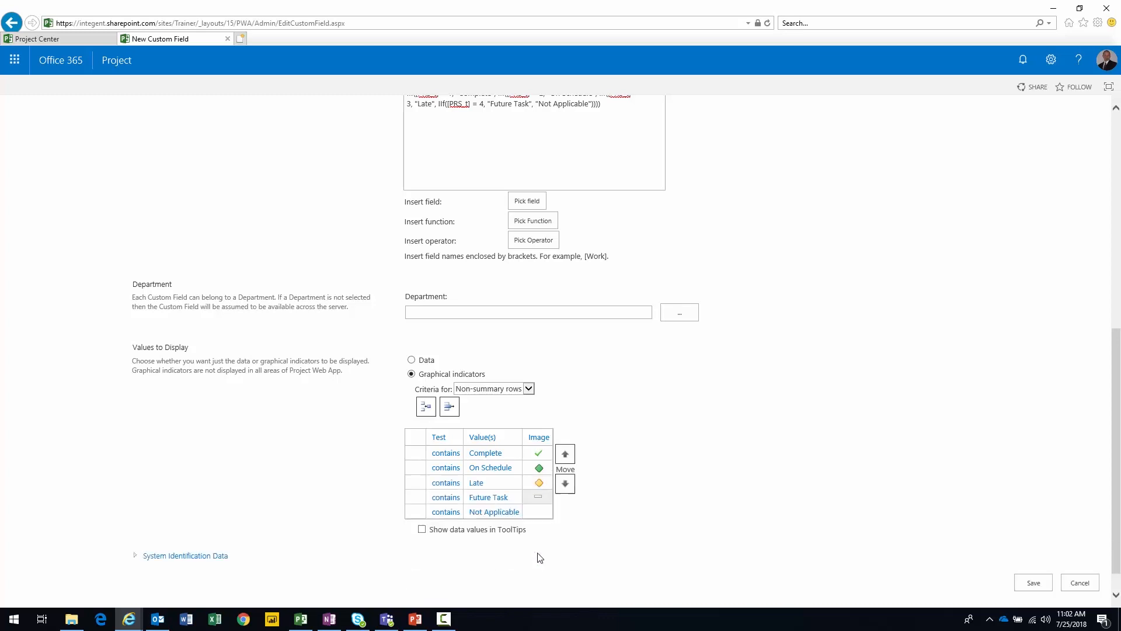
{"action": "left_click", "coordinate": [543, 516]}
{"action": "scroll", "coordinate": [552, 562], "scroll_direction": "down", "scroll_amount": 5}
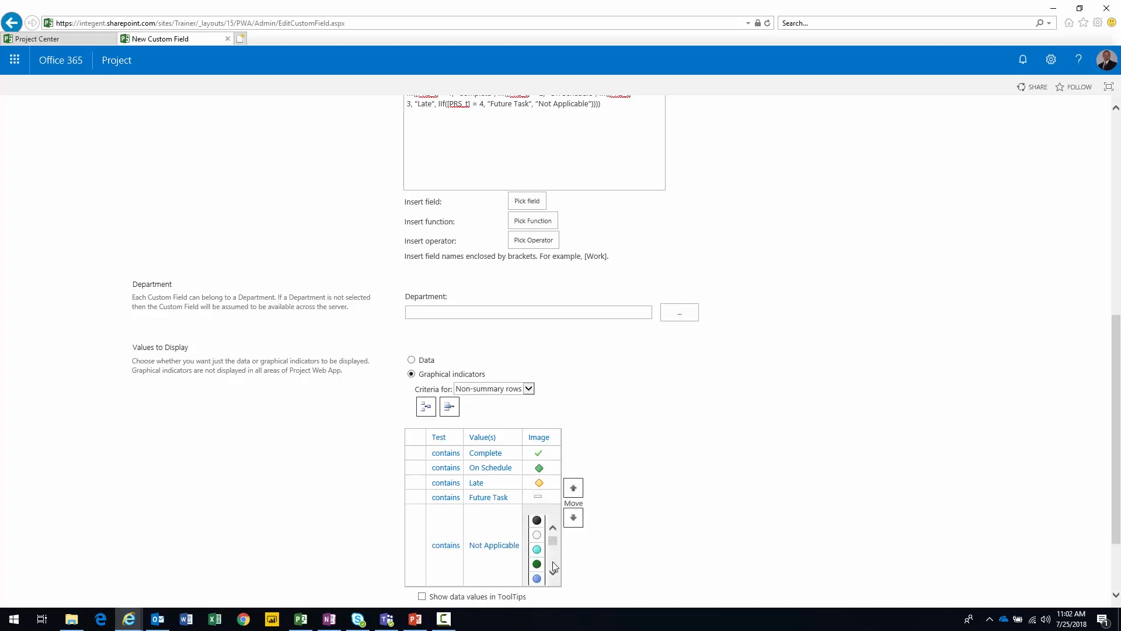
{"action": "scroll", "coordinate": [553, 562], "scroll_direction": "down", "scroll_amount": 4}
{"action": "left_click", "coordinate": [538, 547]}
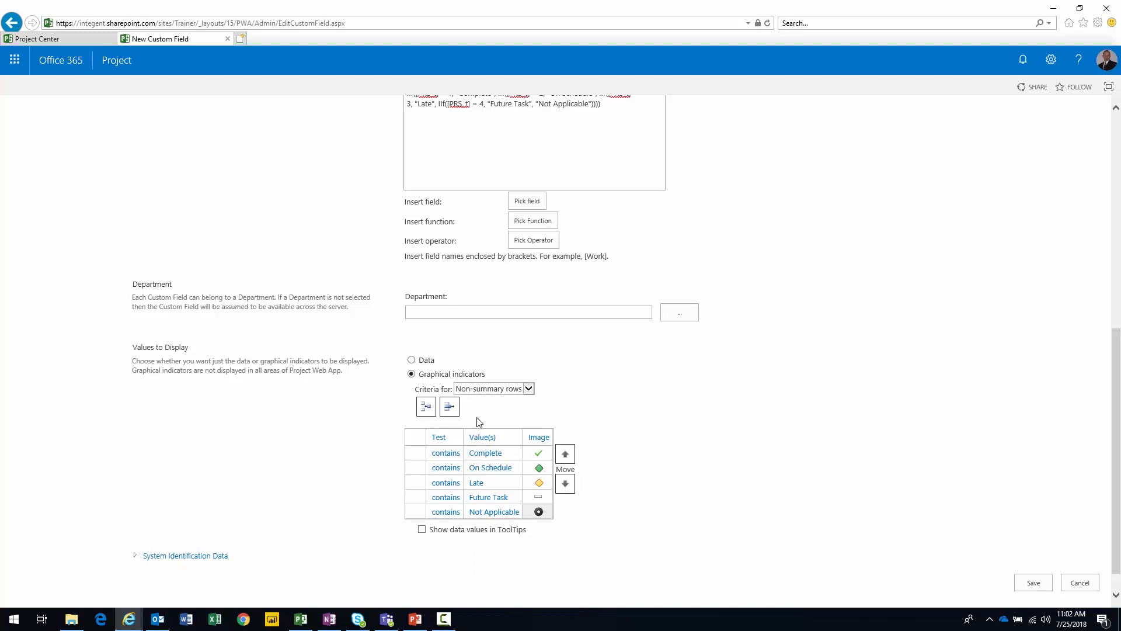
Switch the indicator criteria to Project summary, keep inheriting from summary rows, review the field's settings and save the PRS field.
{"action": "left_click", "coordinate": [500, 389]}
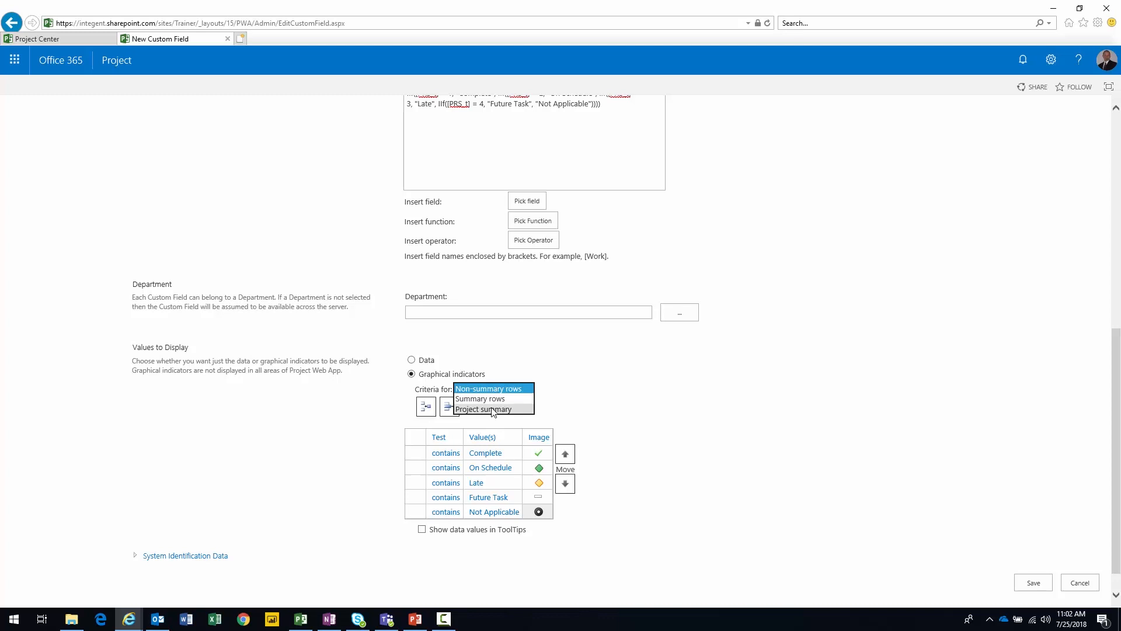
{"action": "left_click", "coordinate": [493, 409]}
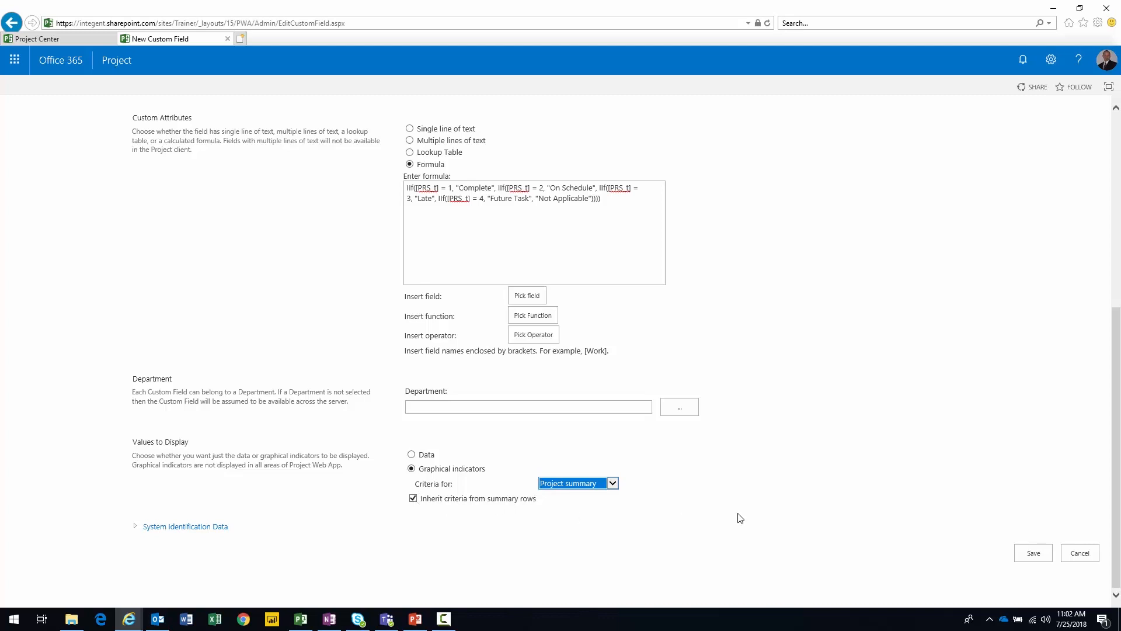
{"action": "scroll", "coordinate": [761, 518], "scroll_direction": "up", "scroll_amount": 6}
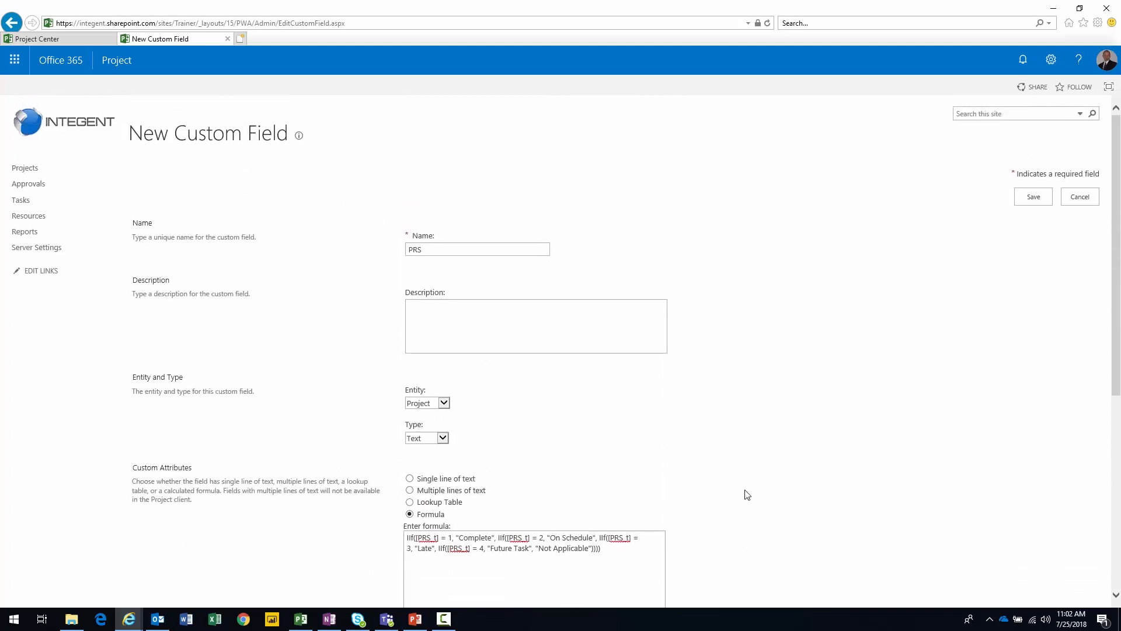
{"action": "double_click", "coordinate": [430, 249]}
{"action": "scroll", "coordinate": [477, 526], "scroll_direction": "down", "scroll_amount": 3}
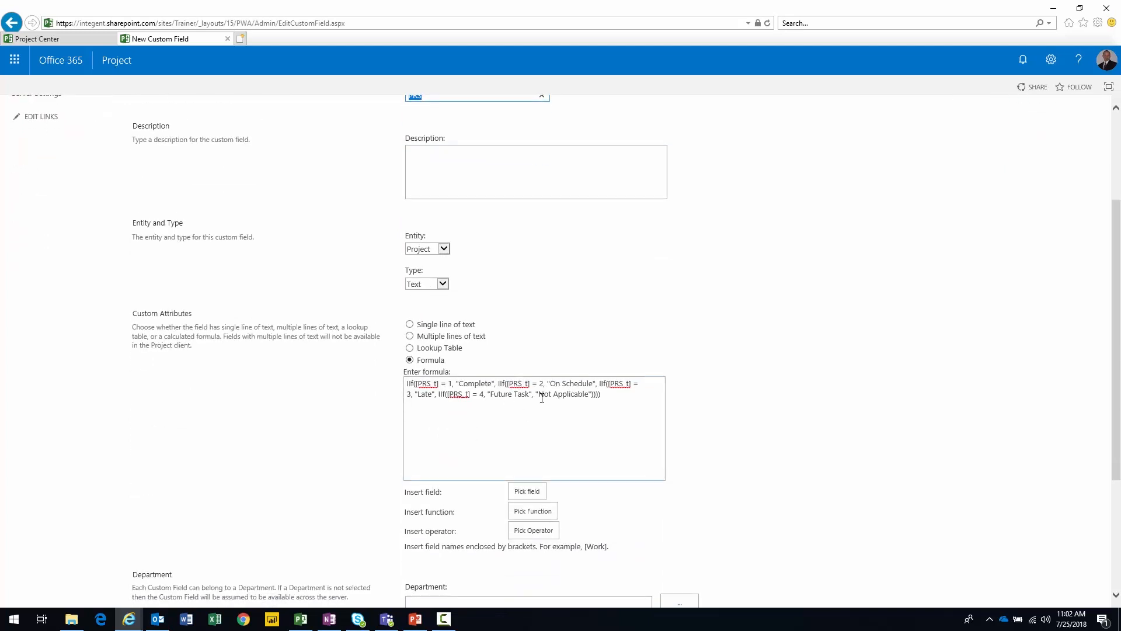
{"action": "scroll", "coordinate": [606, 414], "scroll_direction": "up", "scroll_amount": 3}
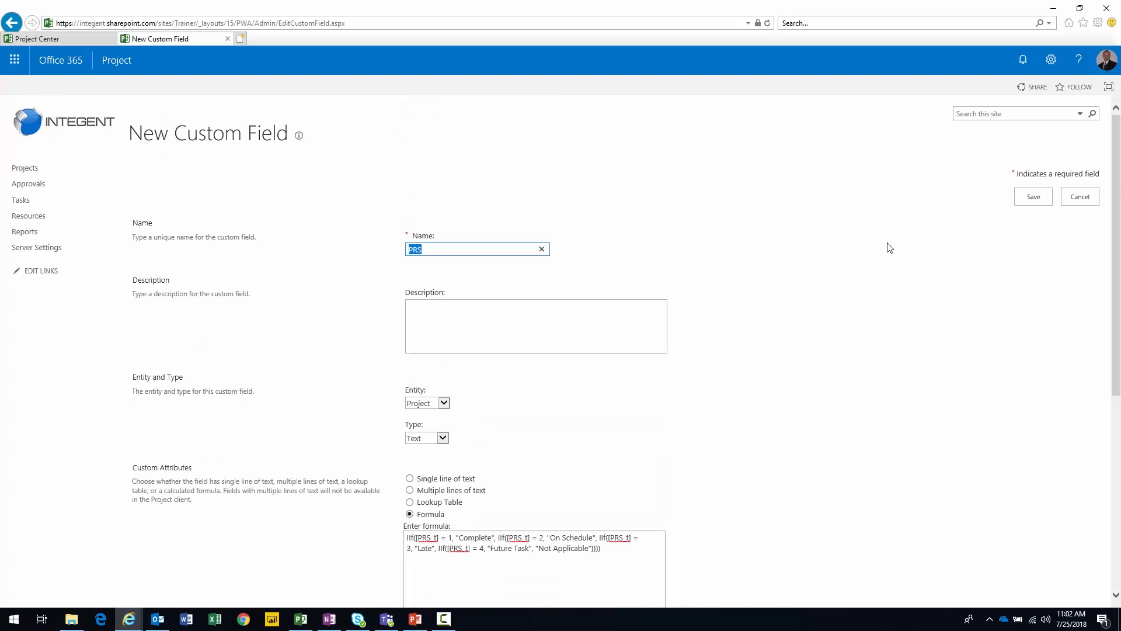
{"action": "left_click", "coordinate": [1019, 198]}
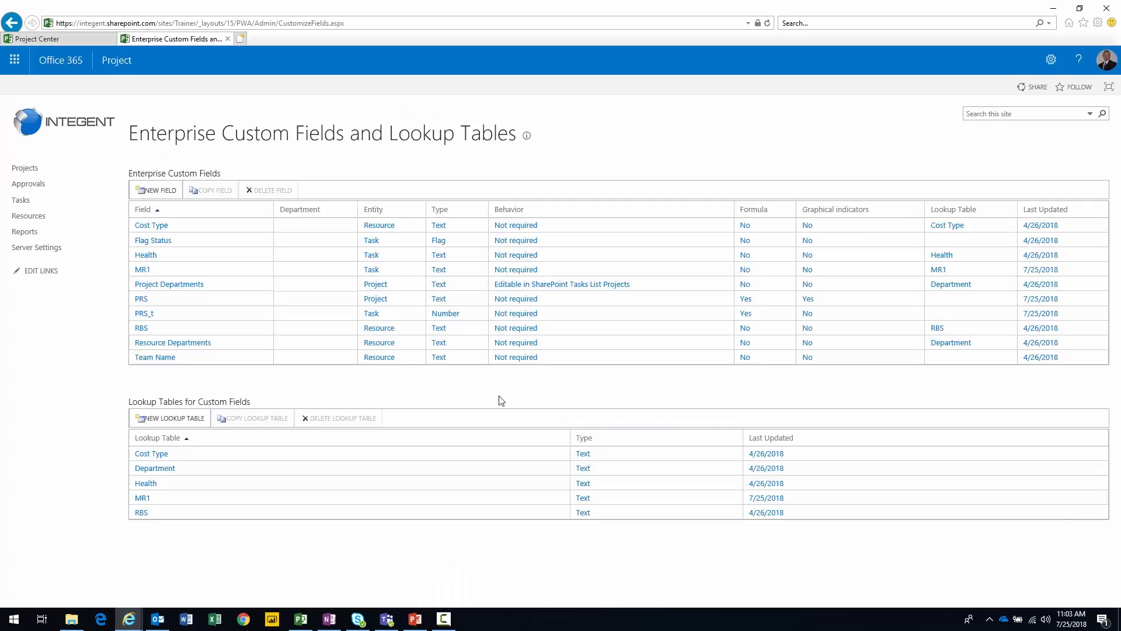
Switch to Project Professional, close the open instance, restart it and log in with the Trainer profile.
{"action": "left_click", "coordinate": [301, 619]}
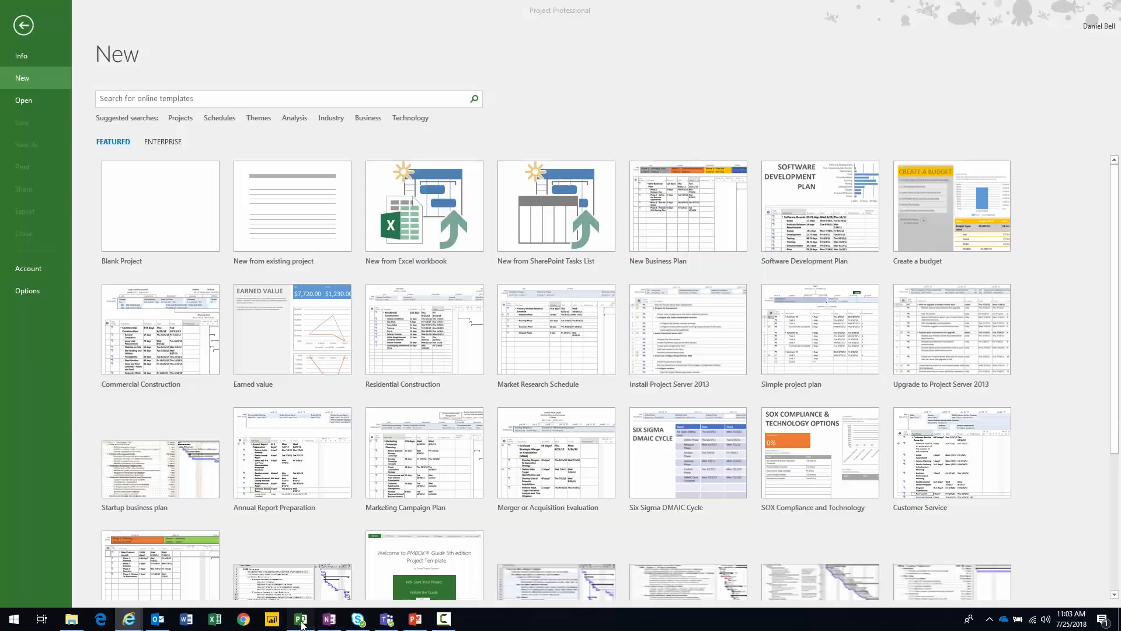
{"action": "left_click", "coordinate": [1108, 7]}
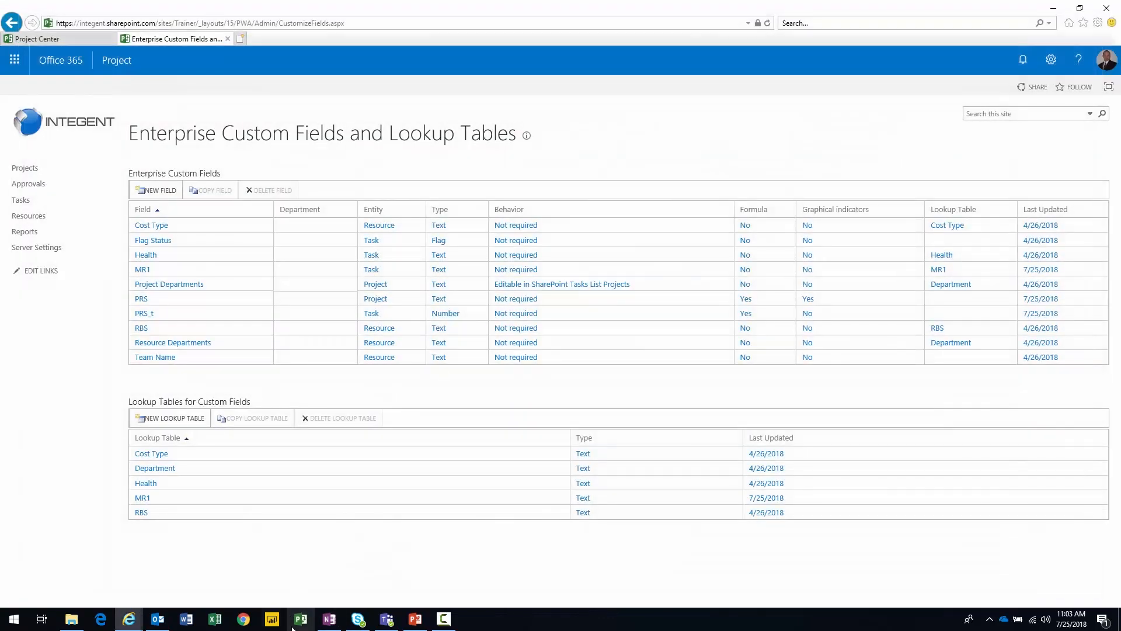
{"action": "left_click", "coordinate": [297, 623]}
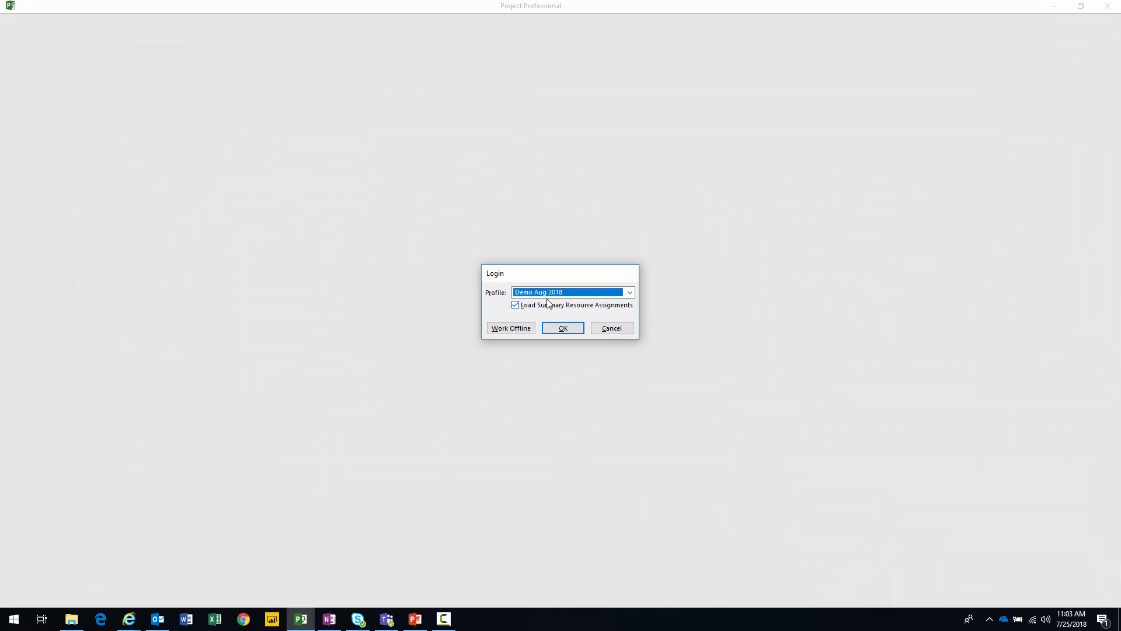
{"action": "left_click", "coordinate": [548, 293]}
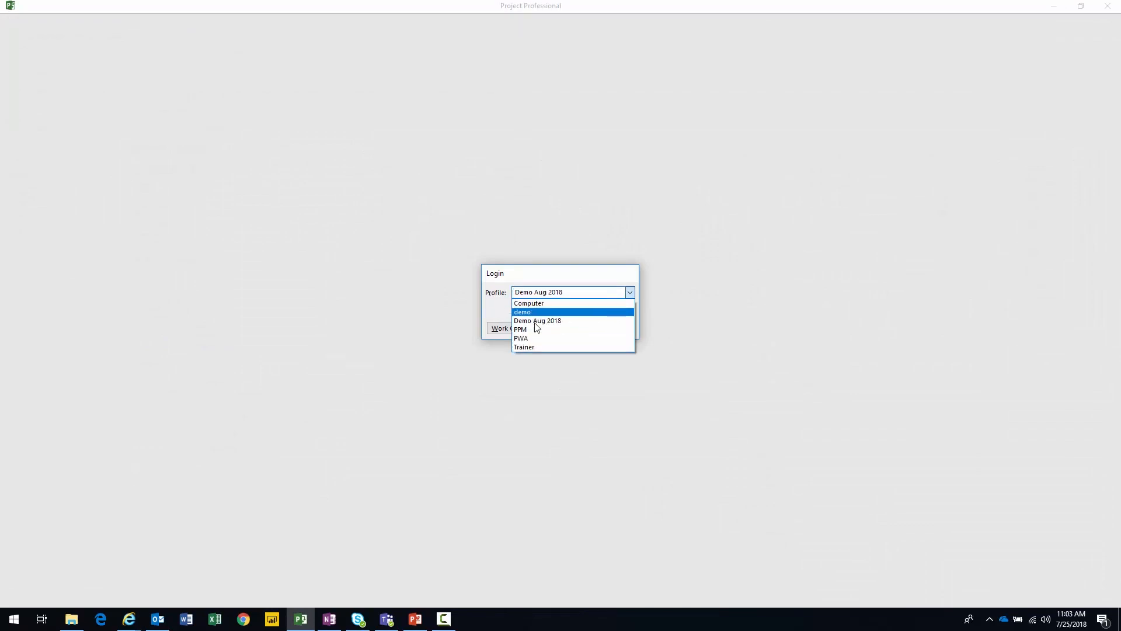
{"action": "left_click", "coordinate": [533, 347]}
{"action": "left_click", "coordinate": [563, 331]}
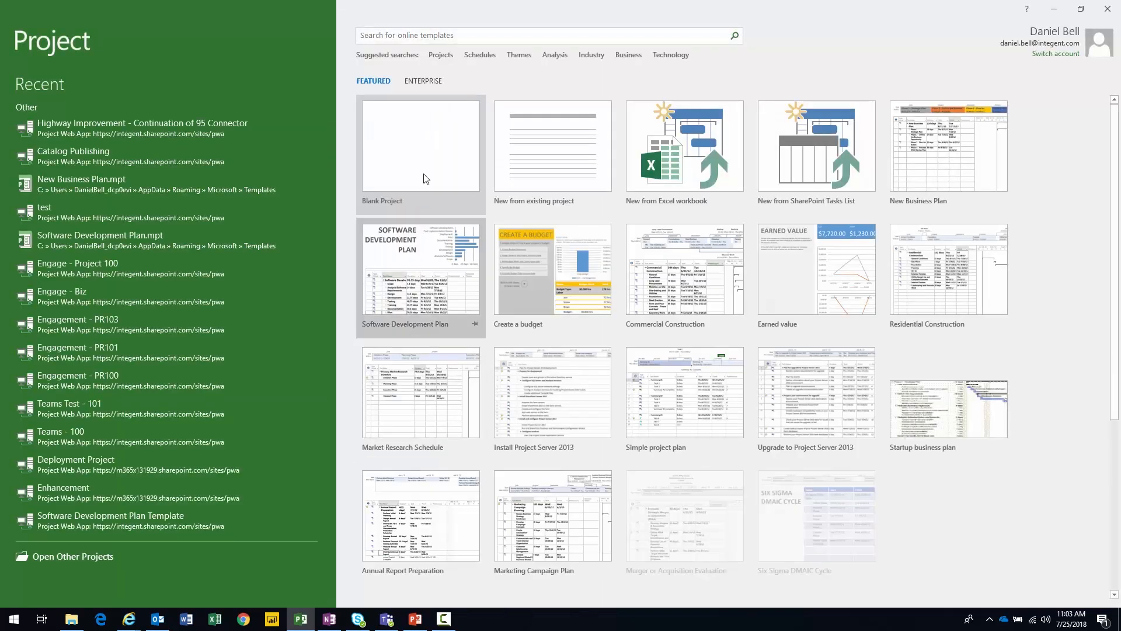
Create a blank project and widen the Task Name column.
{"action": "left_click", "coordinate": [430, 138]}
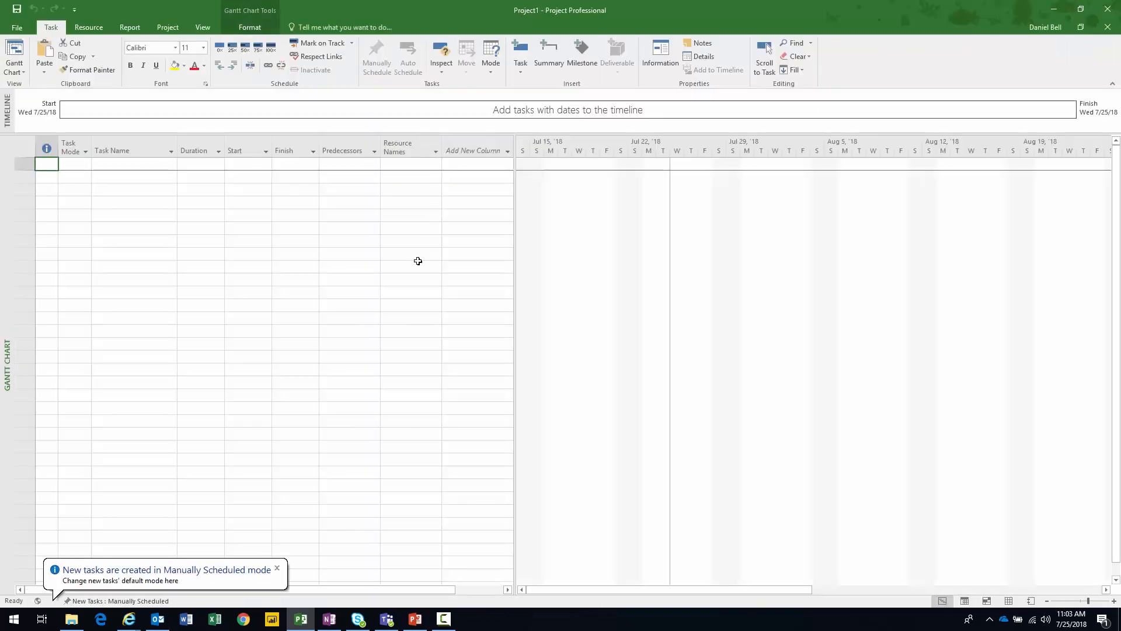
{"action": "left_click_drag", "start_coordinate": [177, 150], "coordinate": [202, 151]}
{"action": "left_click", "coordinate": [181, 165]}
Set the project's start date to Mon 7/23/18 in the project information.
{"action": "left_click", "coordinate": [166, 28]}
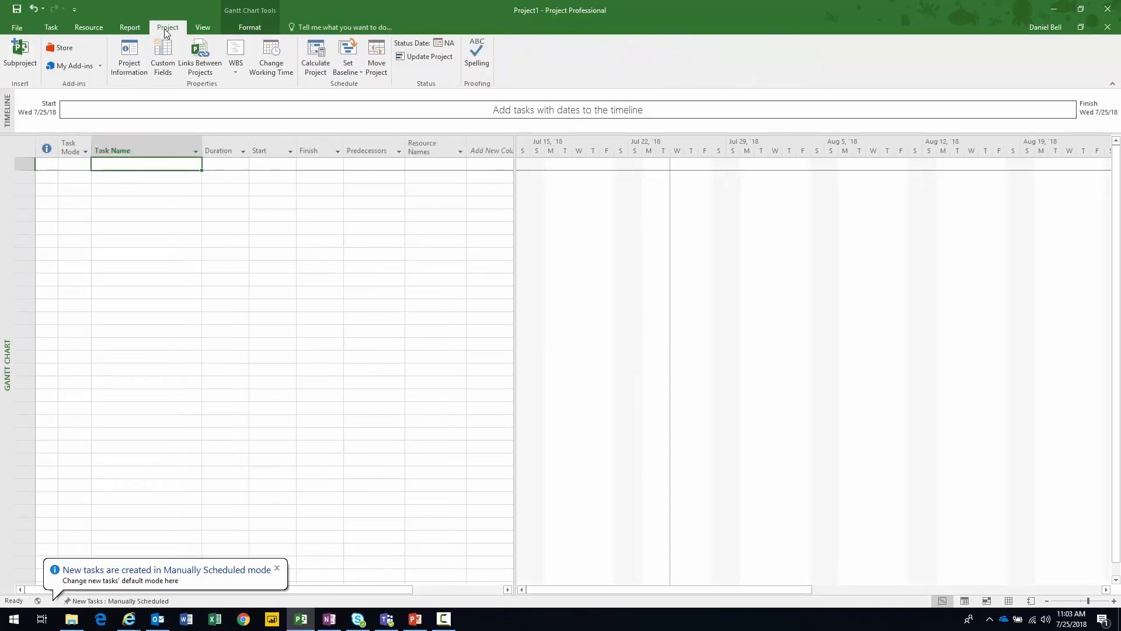
{"action": "left_click", "coordinate": [139, 56]}
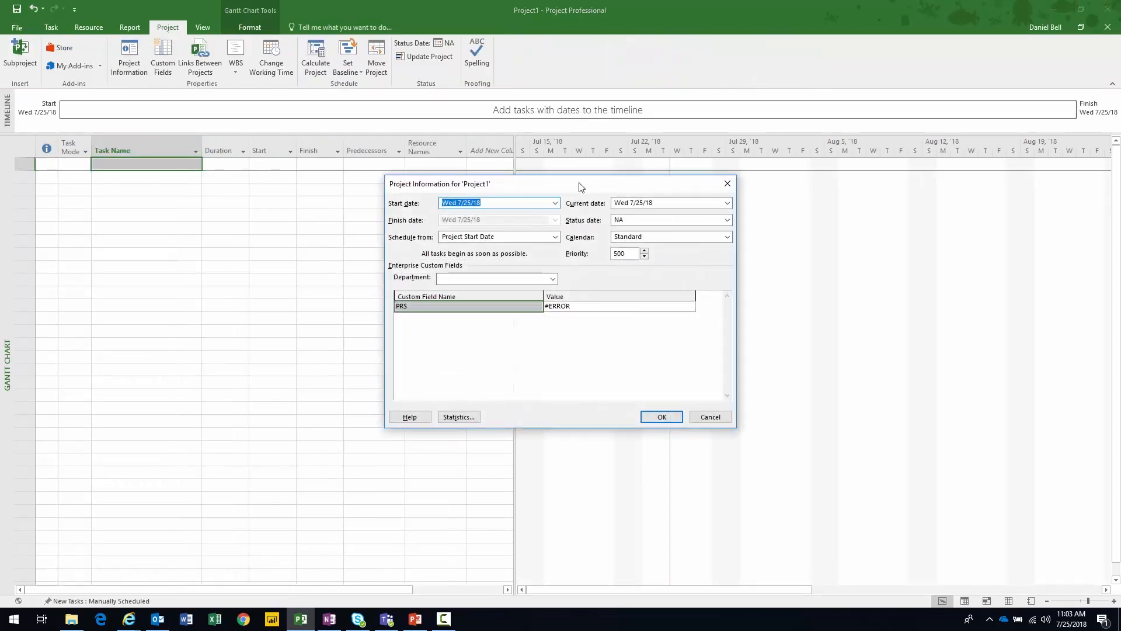
{"action": "left_click_drag", "start_coordinate": [579, 183], "coordinate": [568, 184]}
{"action": "left_click", "coordinate": [545, 203]}
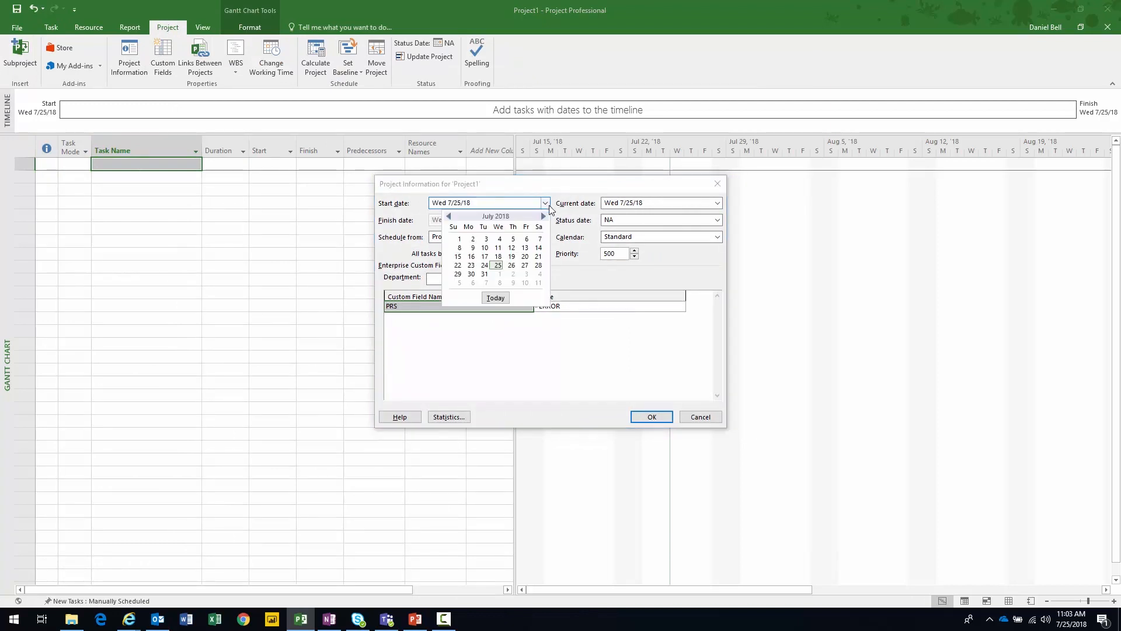
{"action": "left_click", "coordinate": [469, 268]}
{"action": "left_click", "coordinate": [652, 417]}
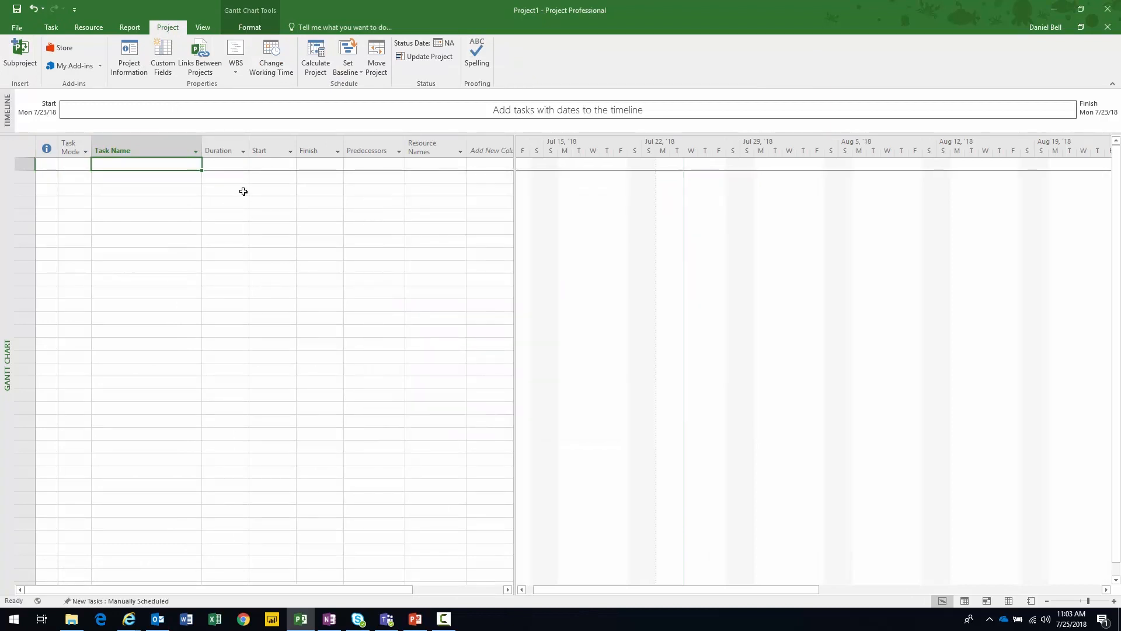
Add a task named Task in the first row and set its task mode to auto scheduled.
{"action": "type", "text": "Task"}
{"action": "key", "text": "Tab"}
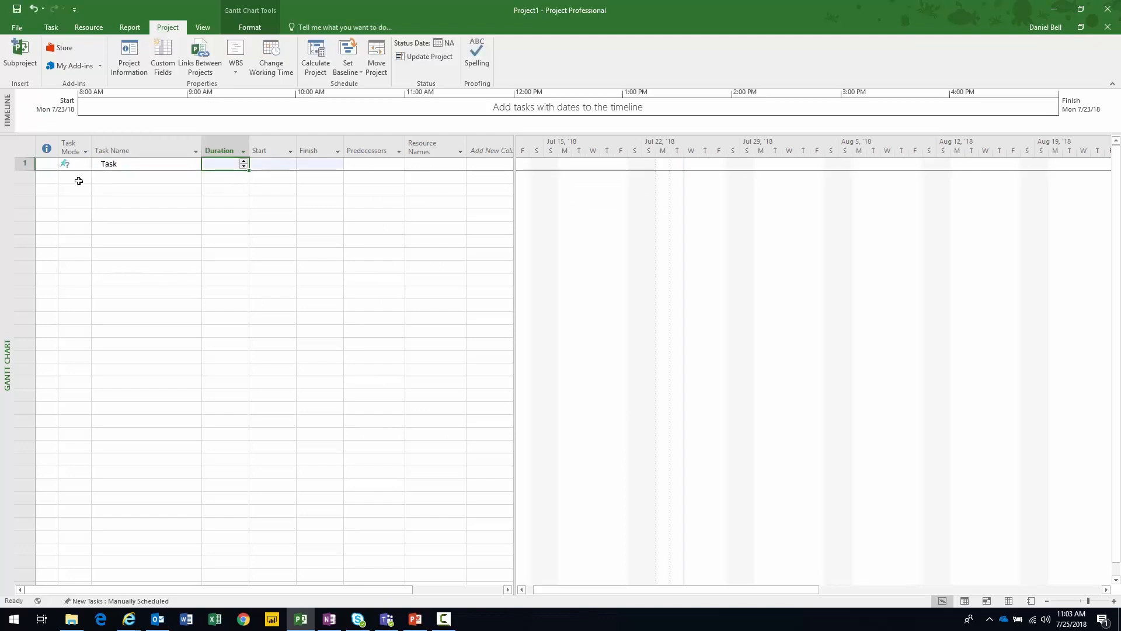
{"action": "left_click", "coordinate": [85, 163]}
{"action": "left_click", "coordinate": [85, 165]}
{"action": "left_click", "coordinate": [84, 183]}
{"action": "left_click", "coordinate": [121, 163]}
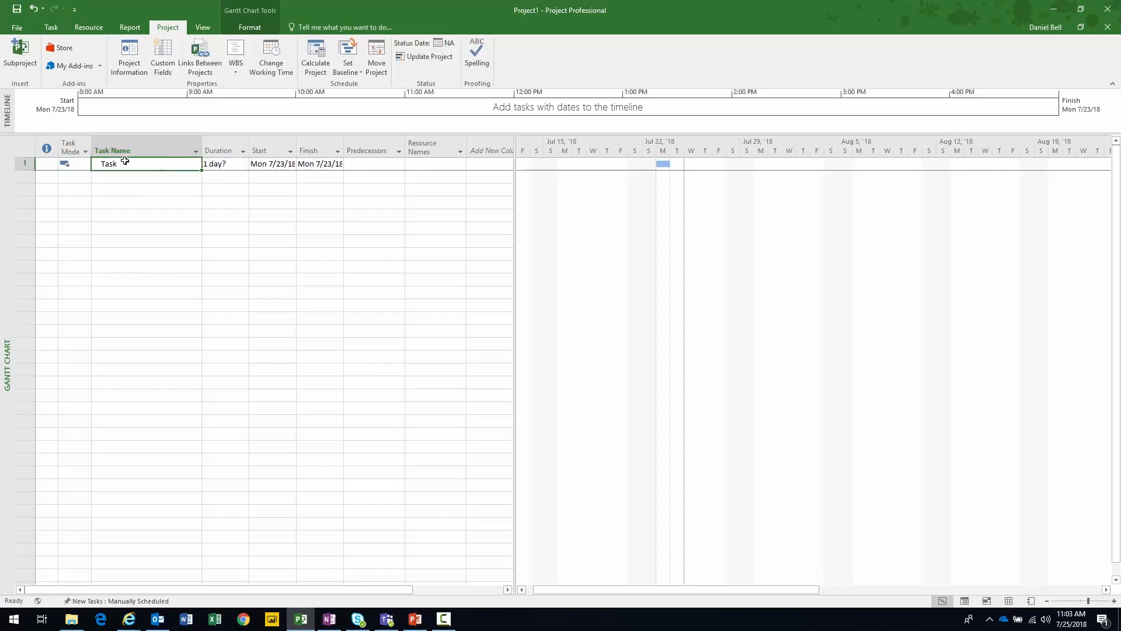
Widen the task table beside the Gantt chart and add the MR1 enterprise field as a new column.
{"action": "left_click_drag", "start_coordinate": [605, 176], "coordinate": [687, 176]}
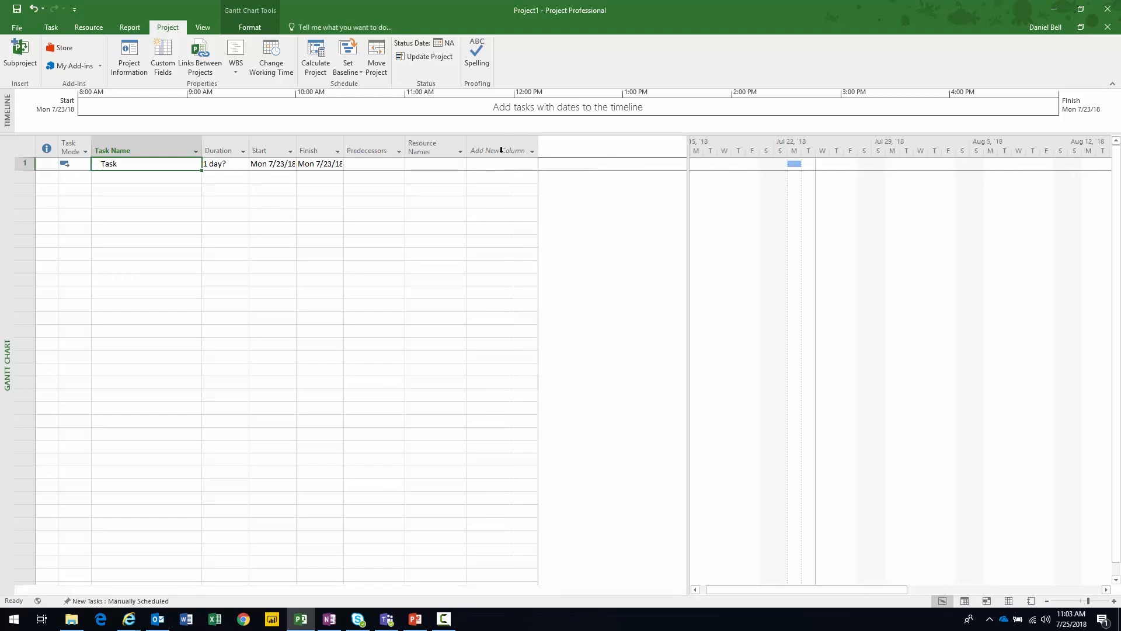
{"action": "left_click", "coordinate": [501, 148]}
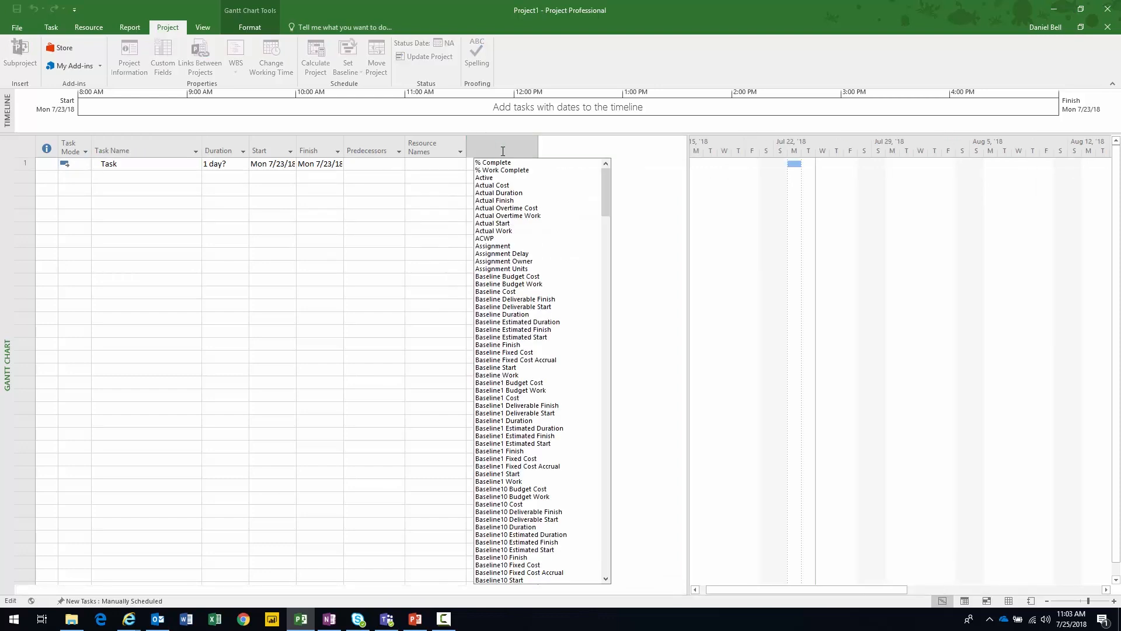
{"action": "type", "text": "mr1 (Enterprise"}
{"action": "key", "text": "Return"}
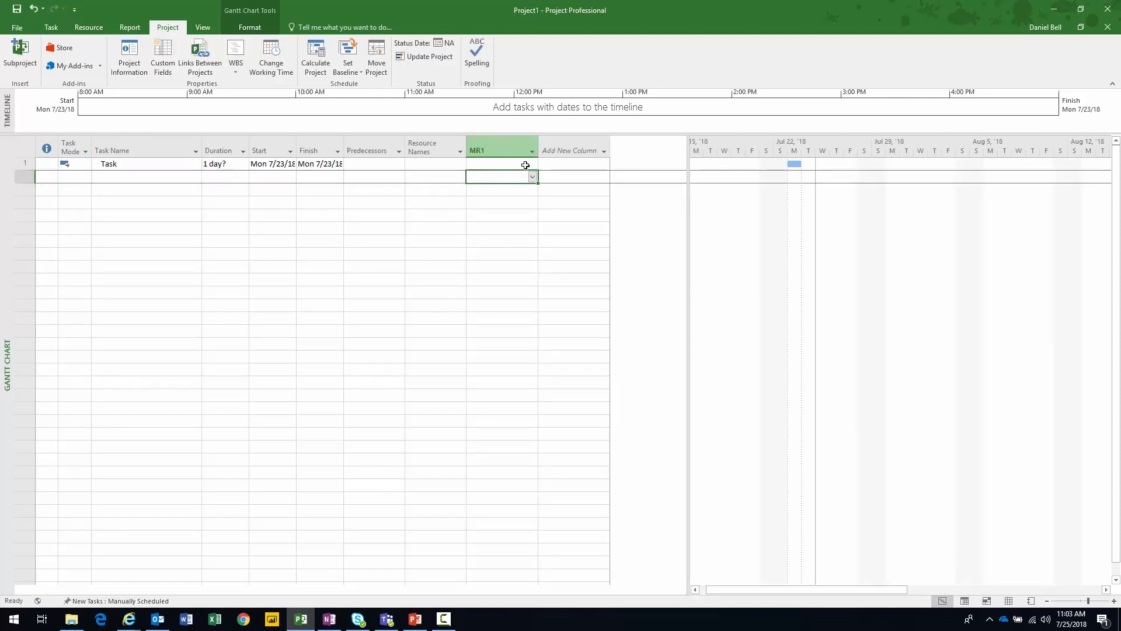
Add the PRS_t enterprise field as a new column after MR1.
{"action": "left_click", "coordinate": [575, 150]}
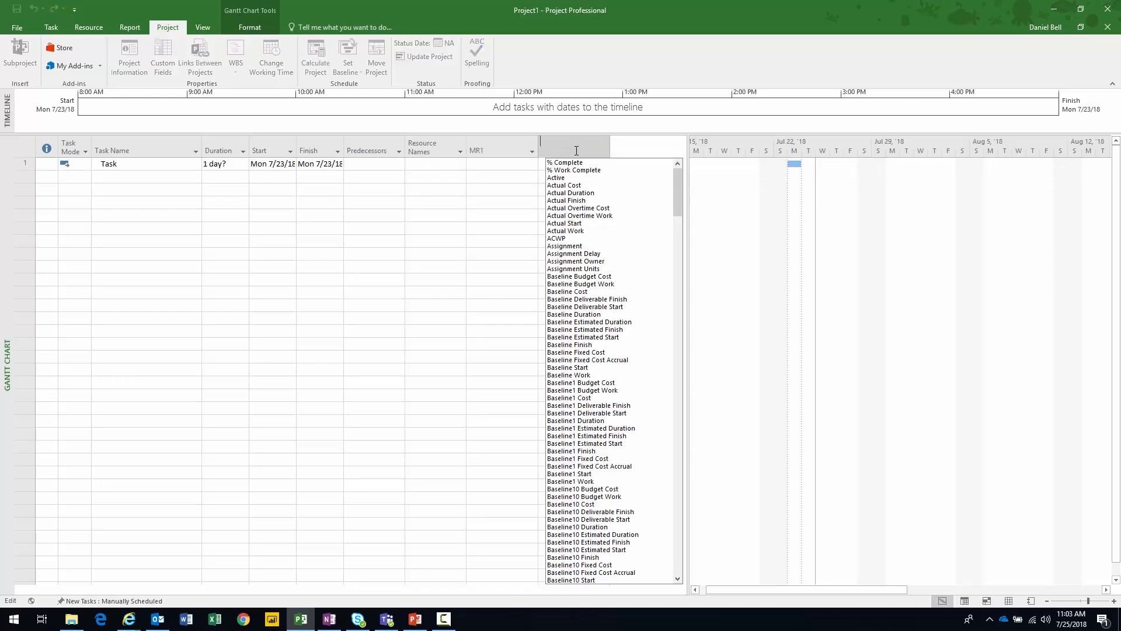
{"action": "type", "text": "or"}
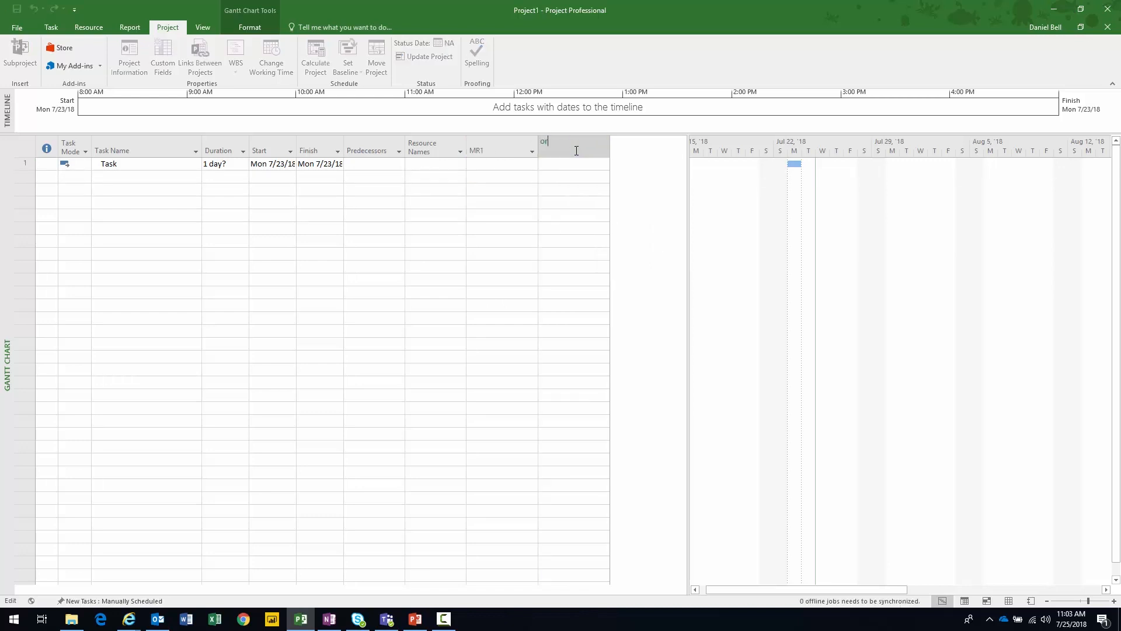
{"action": "key", "text": "Down"}
{"action": "key", "text": "Down"}
{"action": "key", "text": "Down"}
{"action": "key", "text": "Down"}
{"action": "key", "text": "Escape"}
{"action": "key", "text": "Return"}
Add the PRS enterprise field as a new column after PRS_t and widen the task table to fit it.
{"action": "right_click", "coordinate": [639, 146]}
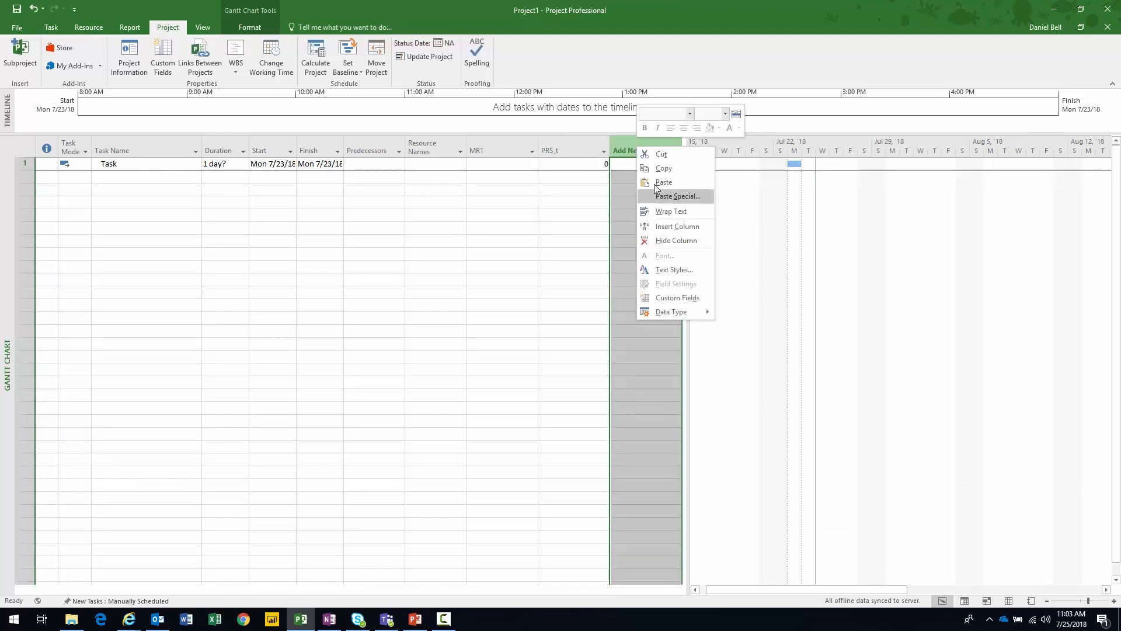
{"action": "left_click", "coordinate": [665, 227]}
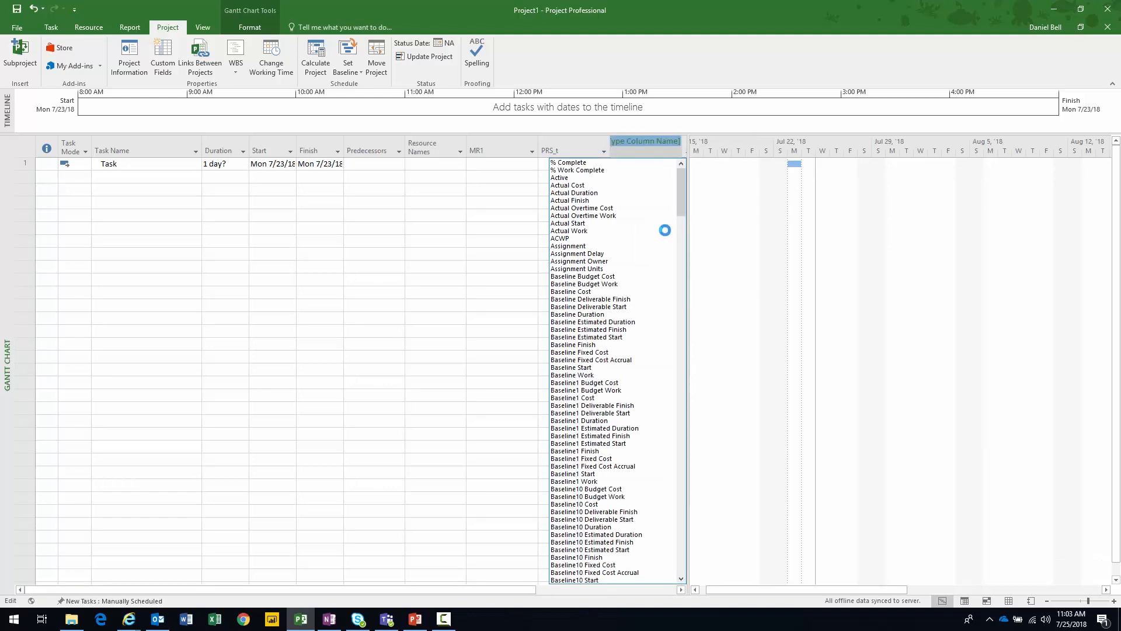
{"action": "type", "text": "Pr"}
{"action": "key", "text": "Down"}
{"action": "key", "text": "Down"}
{"action": "key", "text": "Down"}
{"action": "key", "text": "Down"}
{"action": "key", "text": "Down"}
{"action": "key", "text": "Down"}
{"action": "key", "text": "Return"}
{"action": "left_click", "coordinate": [641, 164]}
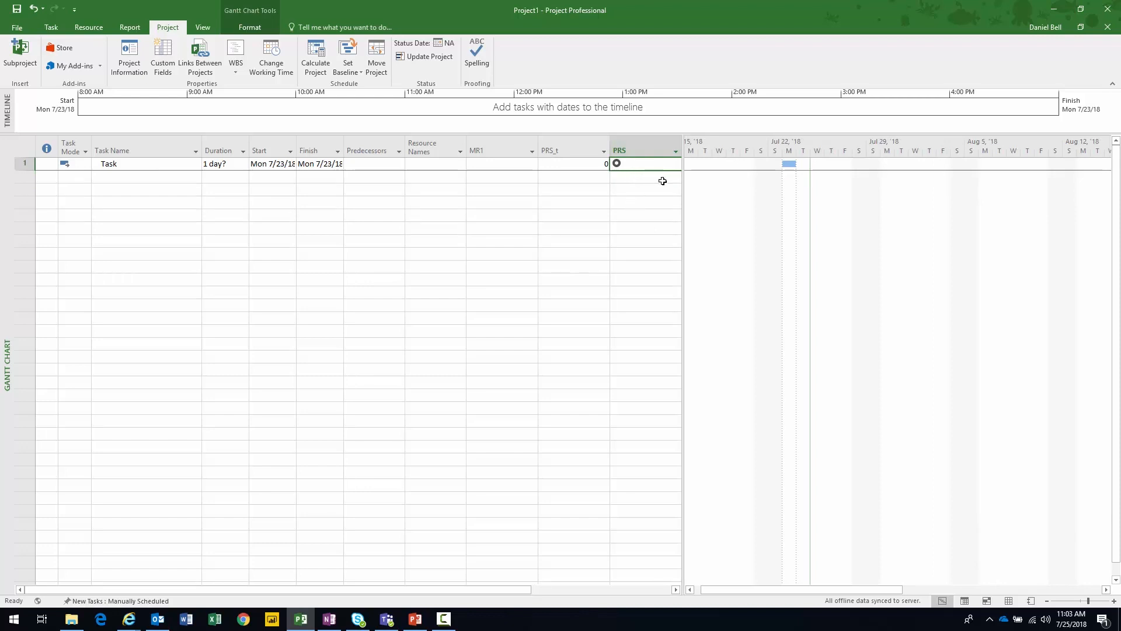
{"action": "left_click_drag", "start_coordinate": [683, 187], "coordinate": [726, 181]}
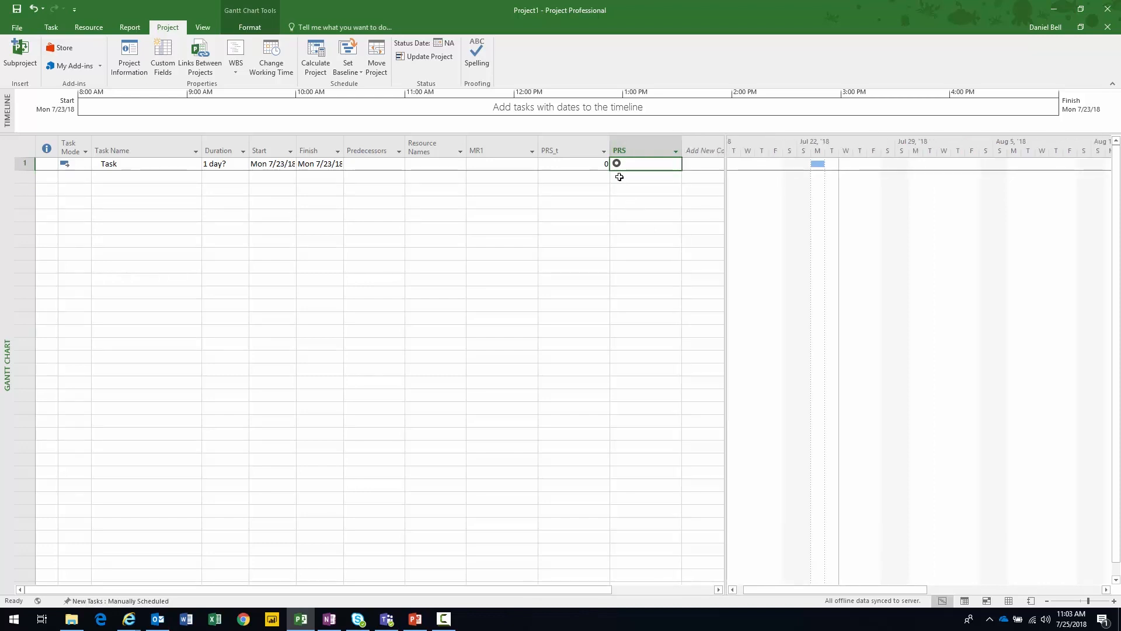
Set the MR1 value of the task to PRS.
{"action": "left_click", "coordinate": [518, 165]}
{"action": "left_click", "coordinate": [529, 164]}
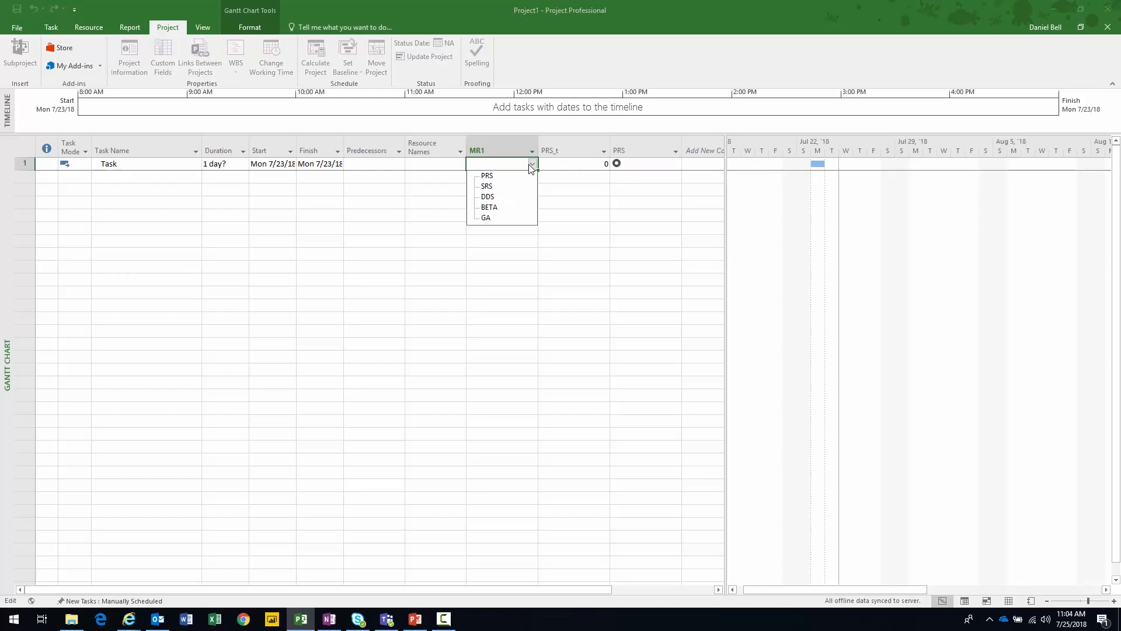
{"action": "left_click", "coordinate": [505, 175]}
{"action": "key", "text": "Tab"}
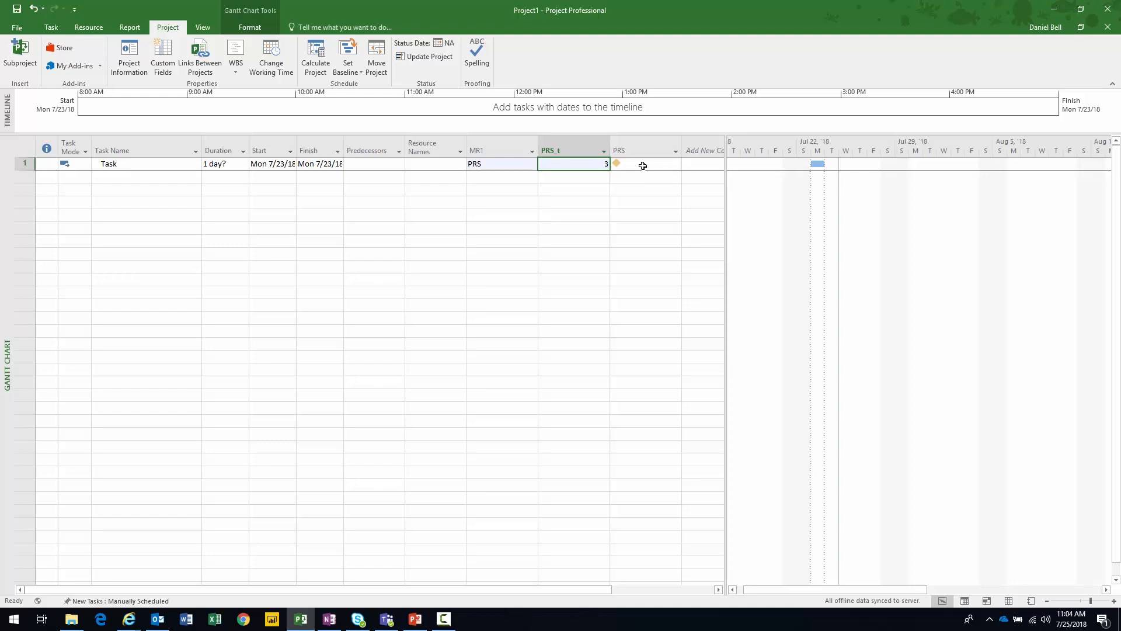
Widen the Start and Finish columns so the task's full dates fit.
{"action": "left_click_drag", "start_coordinate": [344, 150], "coordinate": [372, 150]}
{"action": "left_click_drag", "start_coordinate": [297, 150], "coordinate": [322, 150]}
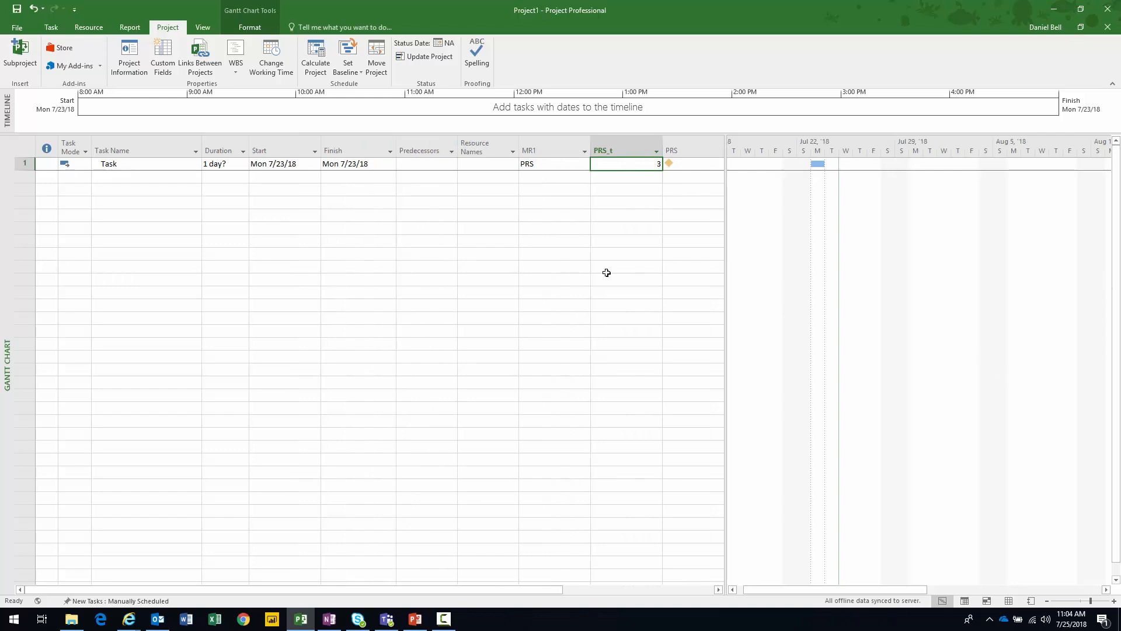
{"action": "left_click", "coordinate": [297, 166]}
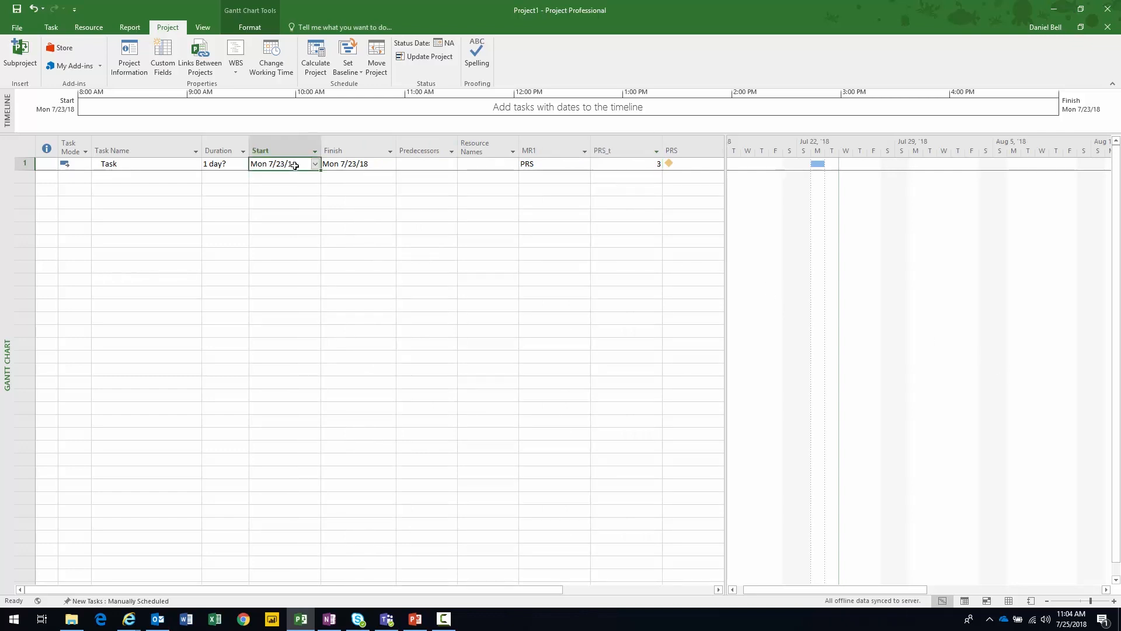
{"action": "left_click", "coordinate": [337, 165]}
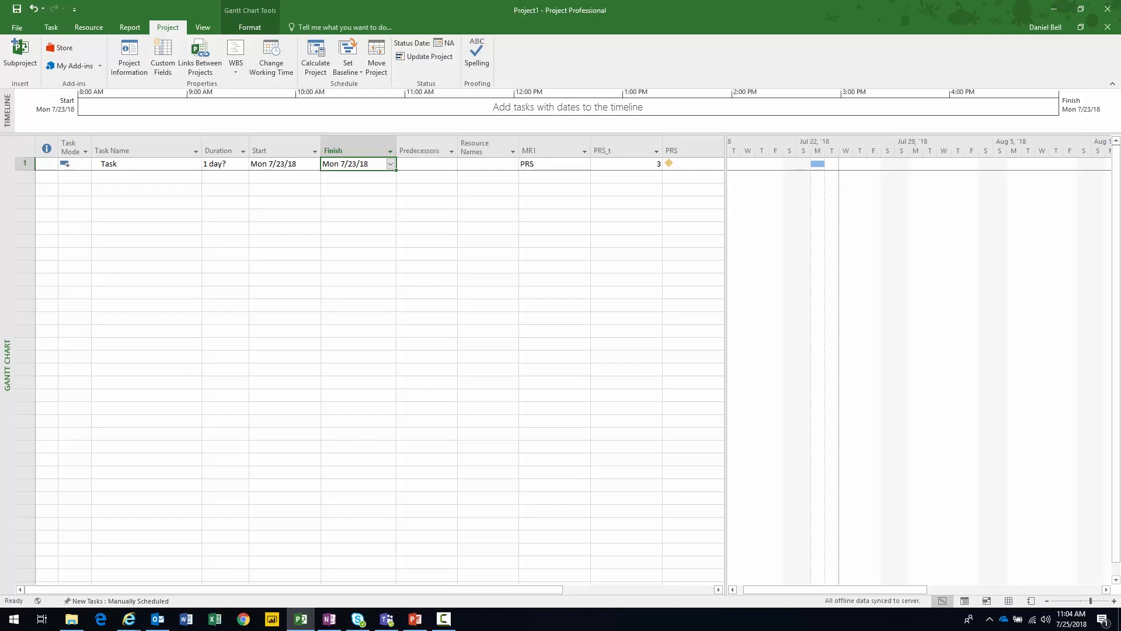
Insert a % Complete column before Predecessors and widen the task table beside the Gantt chart.
{"action": "right_click", "coordinate": [416, 144]}
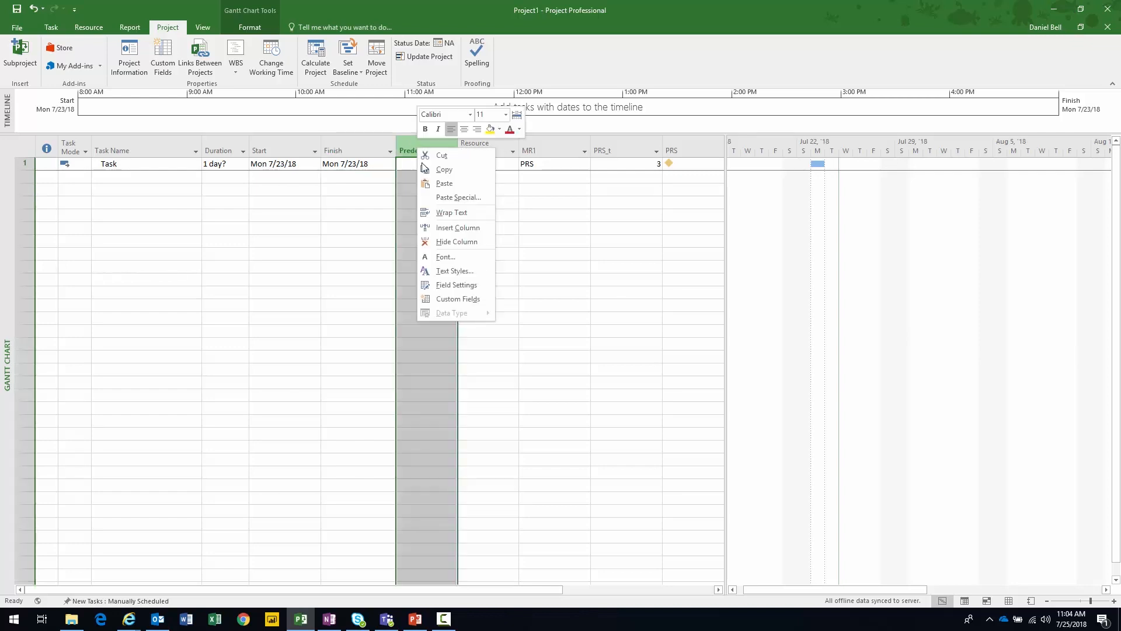
{"action": "left_click", "coordinate": [437, 229]}
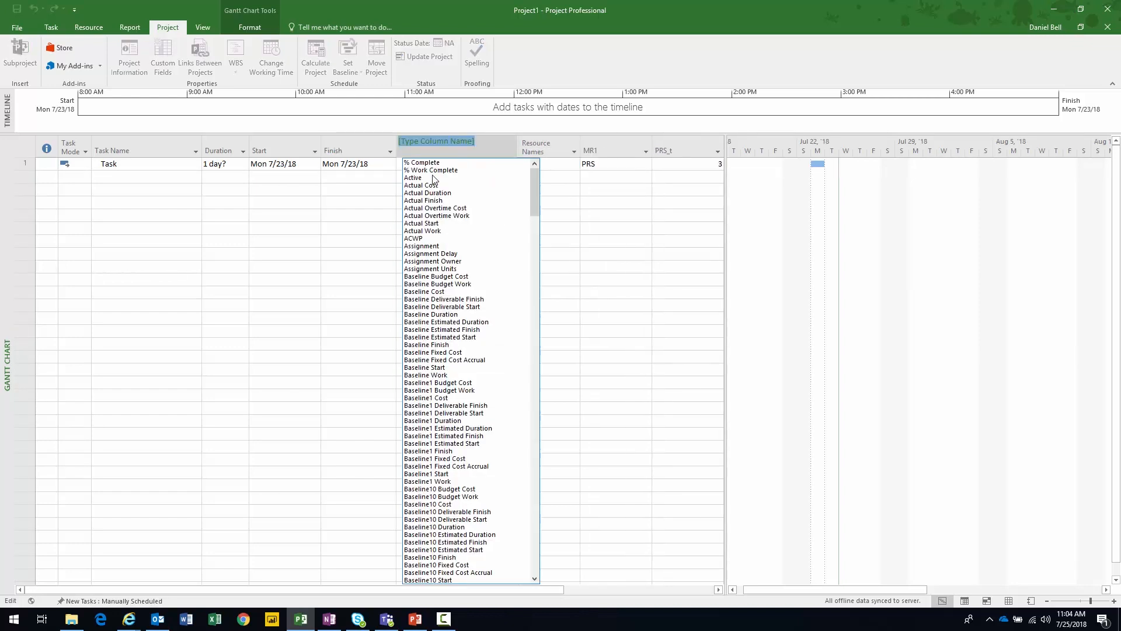
{"action": "left_click", "coordinate": [432, 164]}
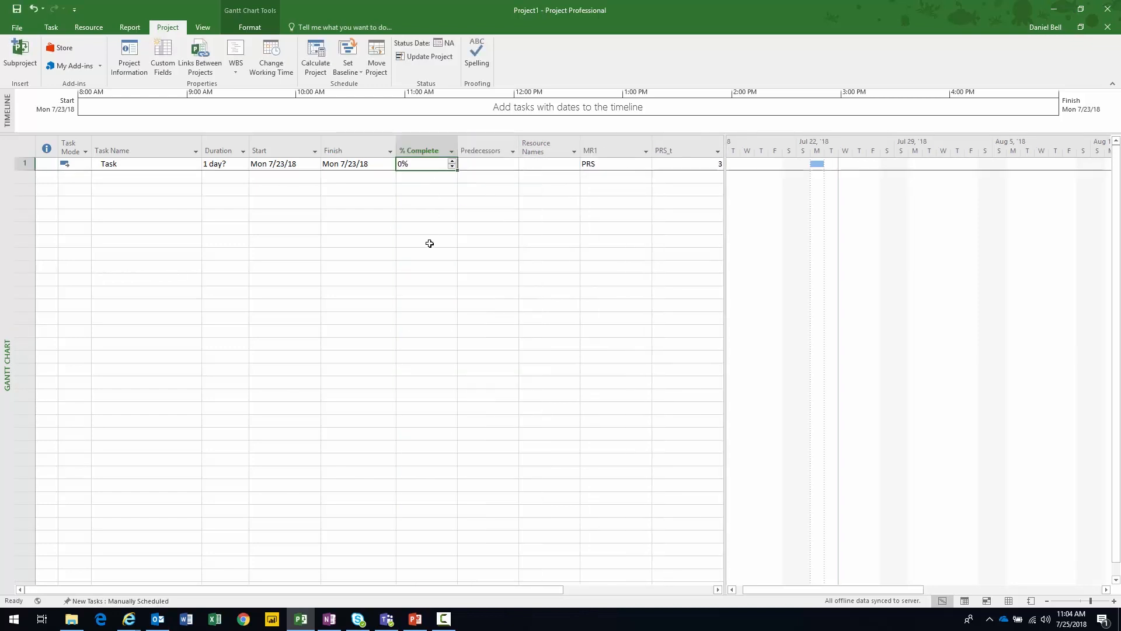
{"action": "left_click_drag", "start_coordinate": [719, 199], "coordinate": [845, 200]}
Set the task's % Complete to 100.
{"action": "left_click", "coordinate": [389, 165]}
{"action": "left_click", "coordinate": [416, 162]}
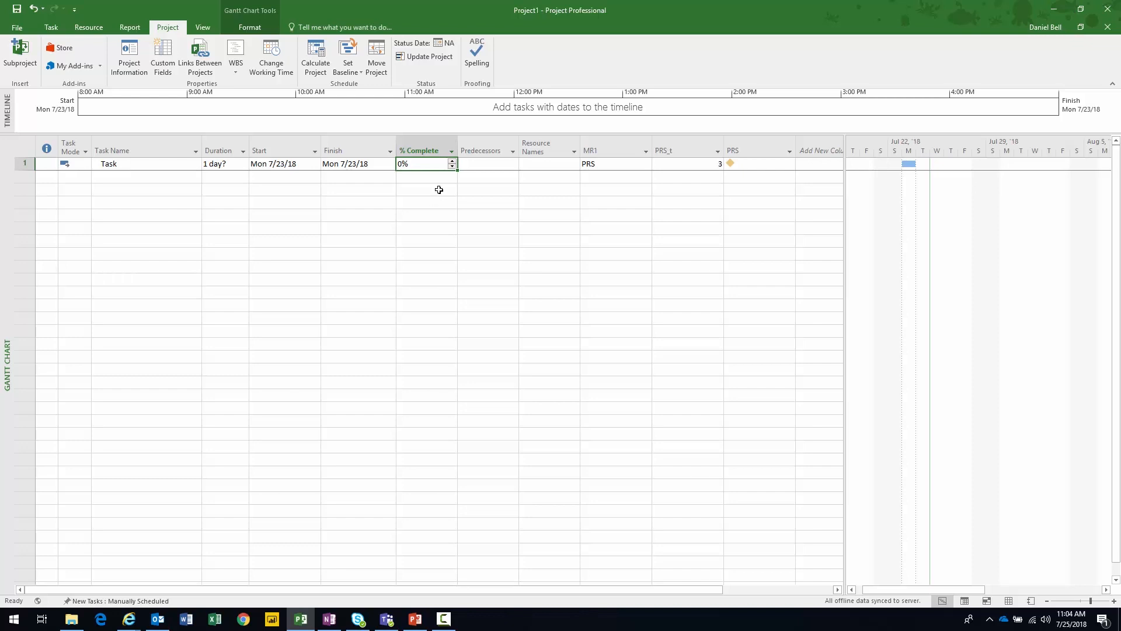
{"action": "type", "text": "100"}
{"action": "key", "text": "Return"}
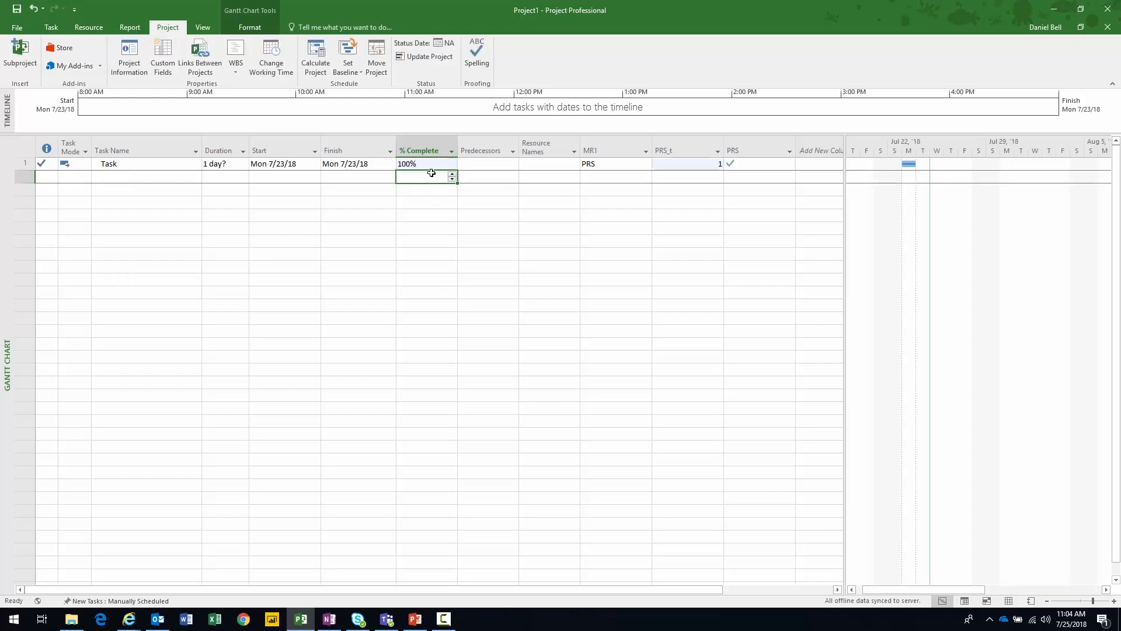
Examine the completed task's % Complete, PRS, PRS_t and MR1 values.
{"action": "left_click", "coordinate": [429, 165]}
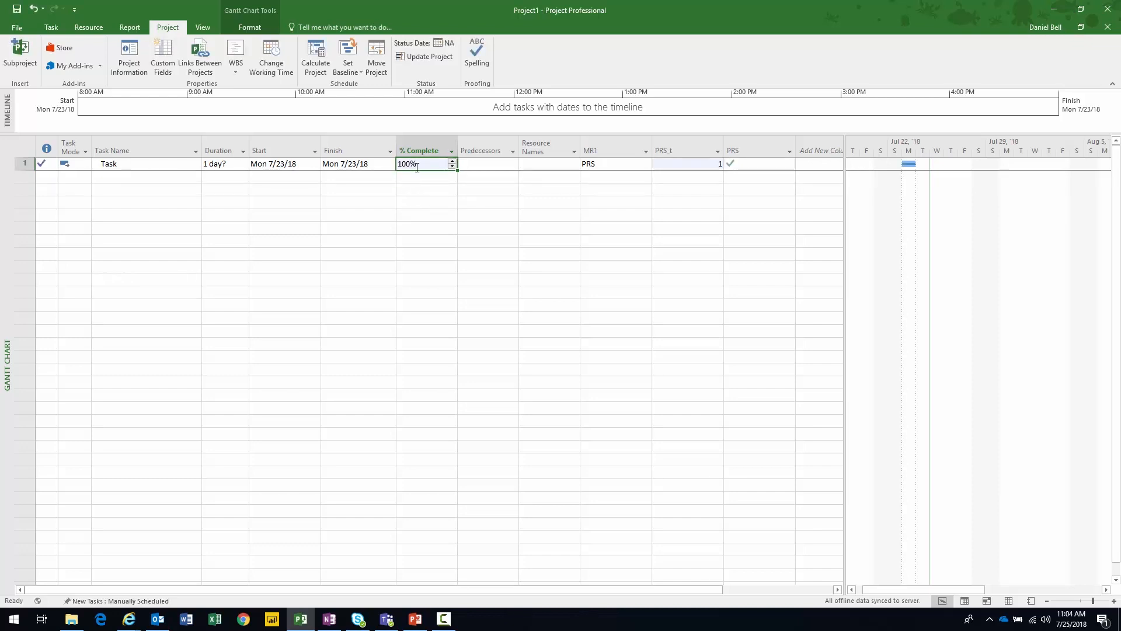
{"action": "left_click", "coordinate": [751, 166]}
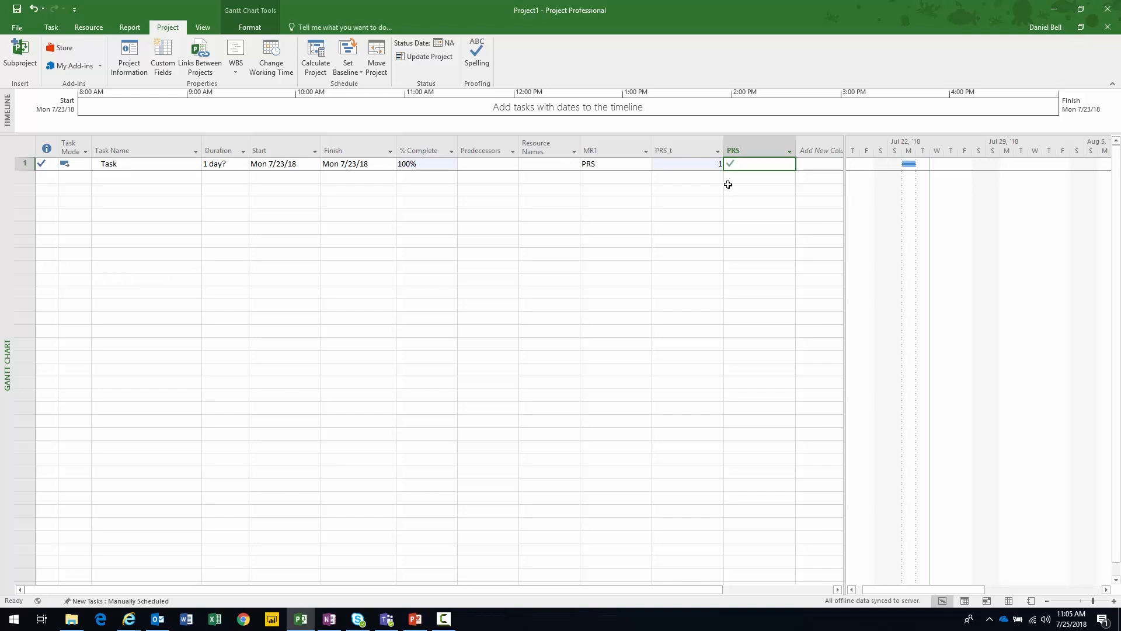
{"action": "left_click", "coordinate": [692, 164]}
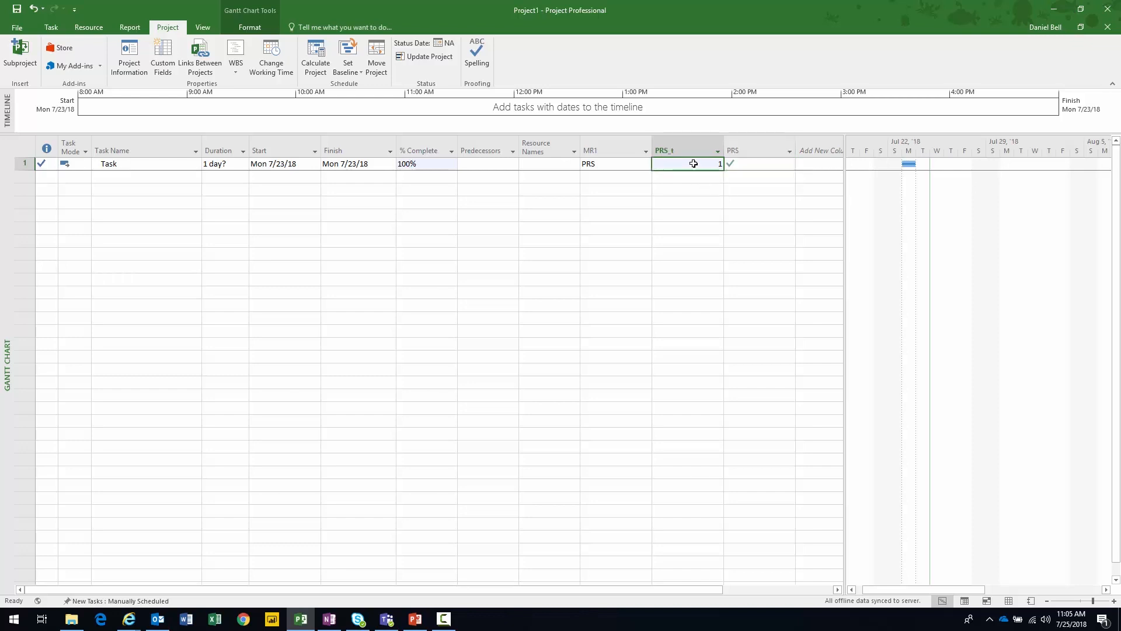
{"action": "left_click", "coordinate": [619, 163]}
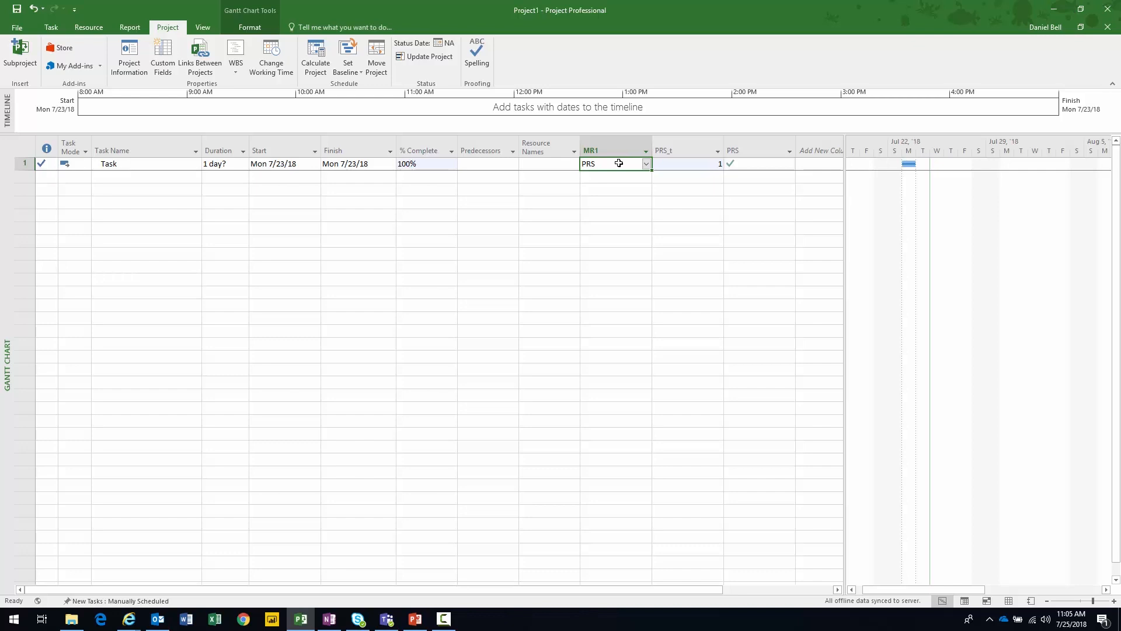
{"action": "left_click", "coordinate": [560, 167]}
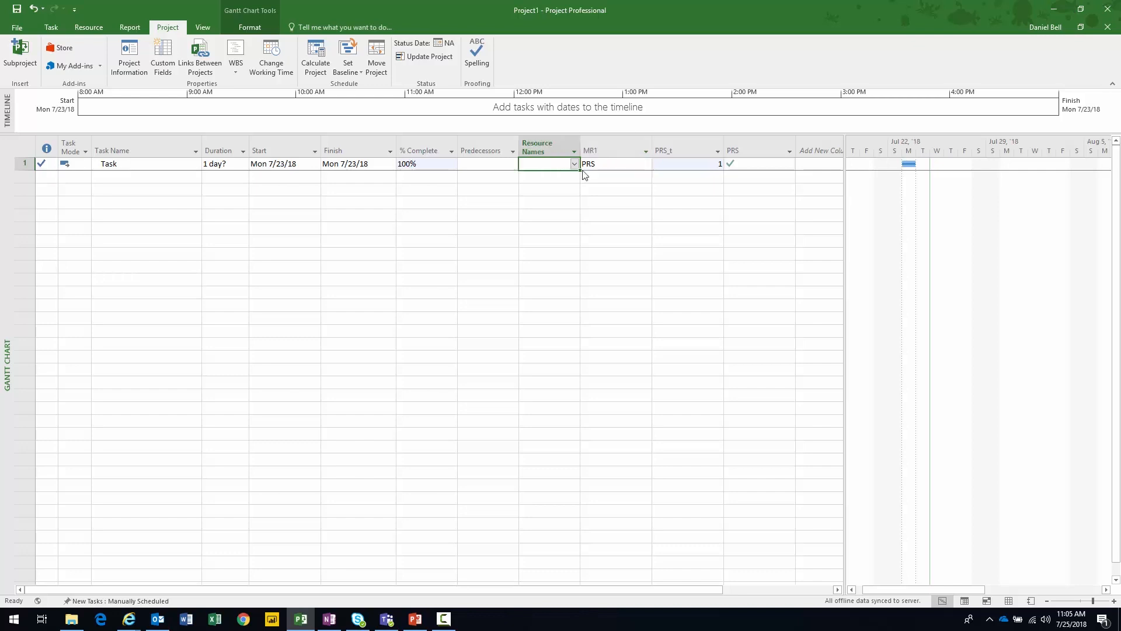
{"action": "left_click", "coordinate": [688, 162]}
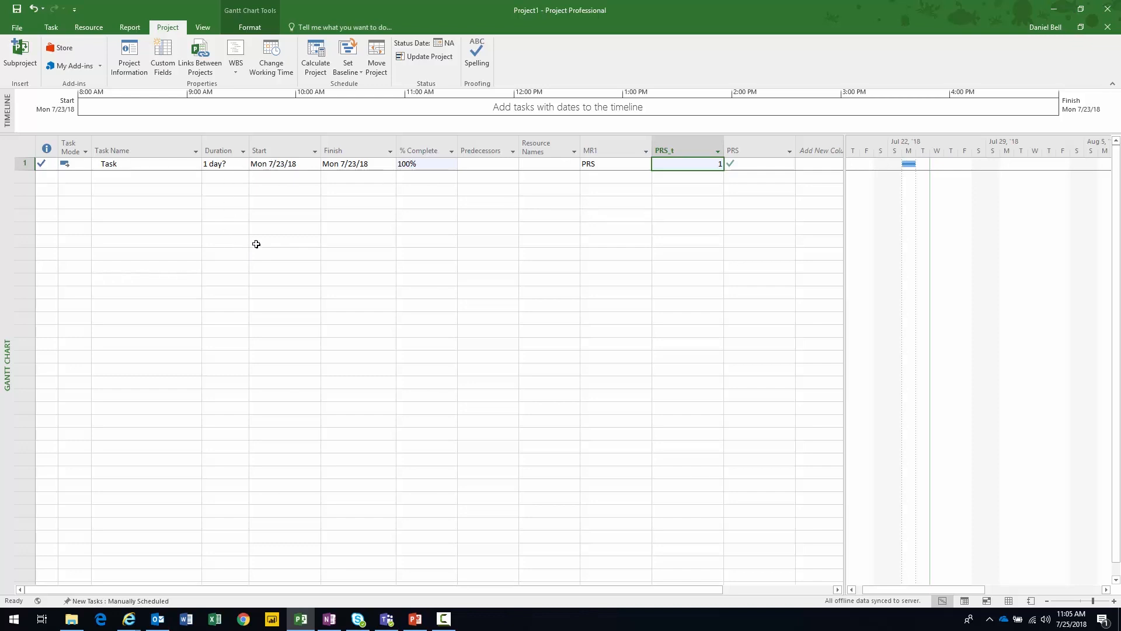
Switch to the New Custom Field page in the browser and name the field SRS_1.
{"action": "left_click", "coordinate": [330, 619]}
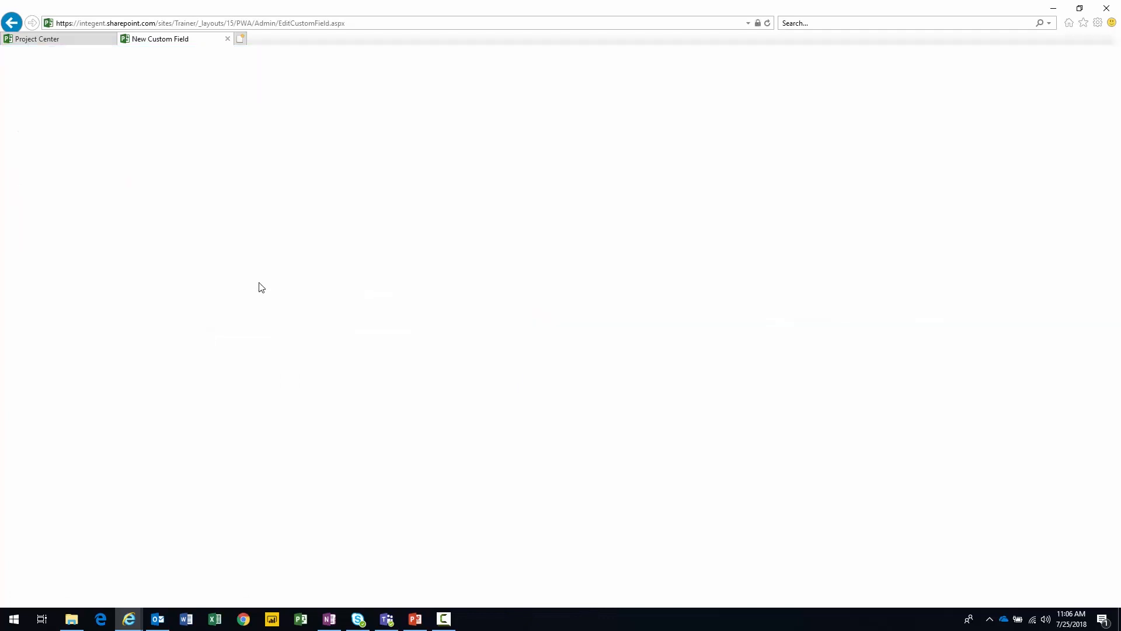
{"action": "key", "text": "alt+Tab"}
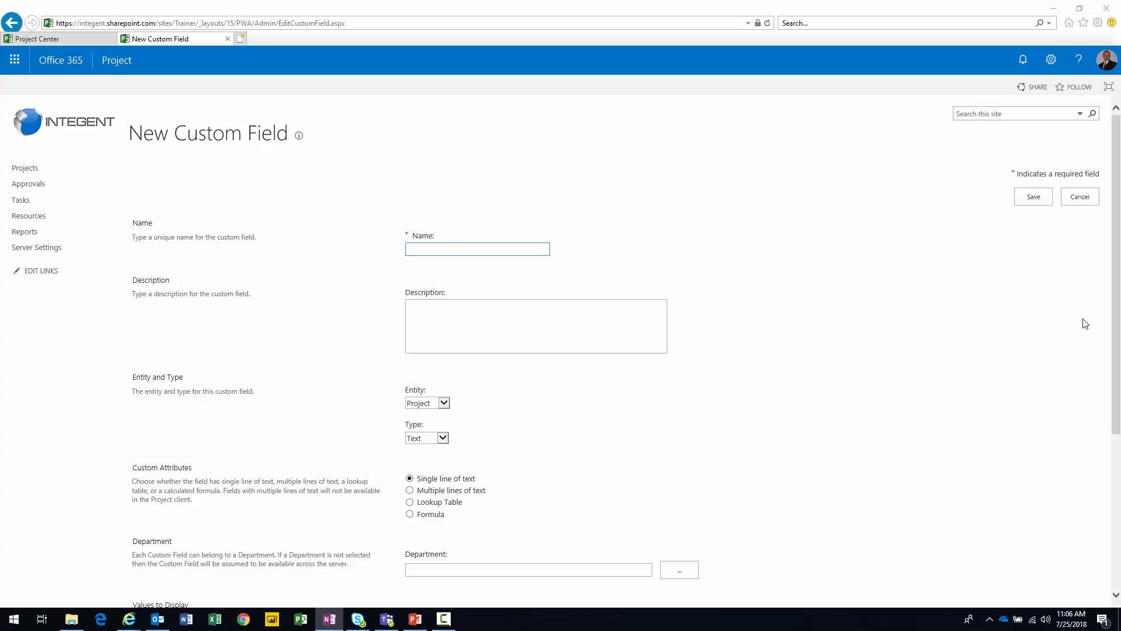
{"action": "left_click", "coordinate": [426, 251]}
{"action": "type", "text": "SRS_1"}
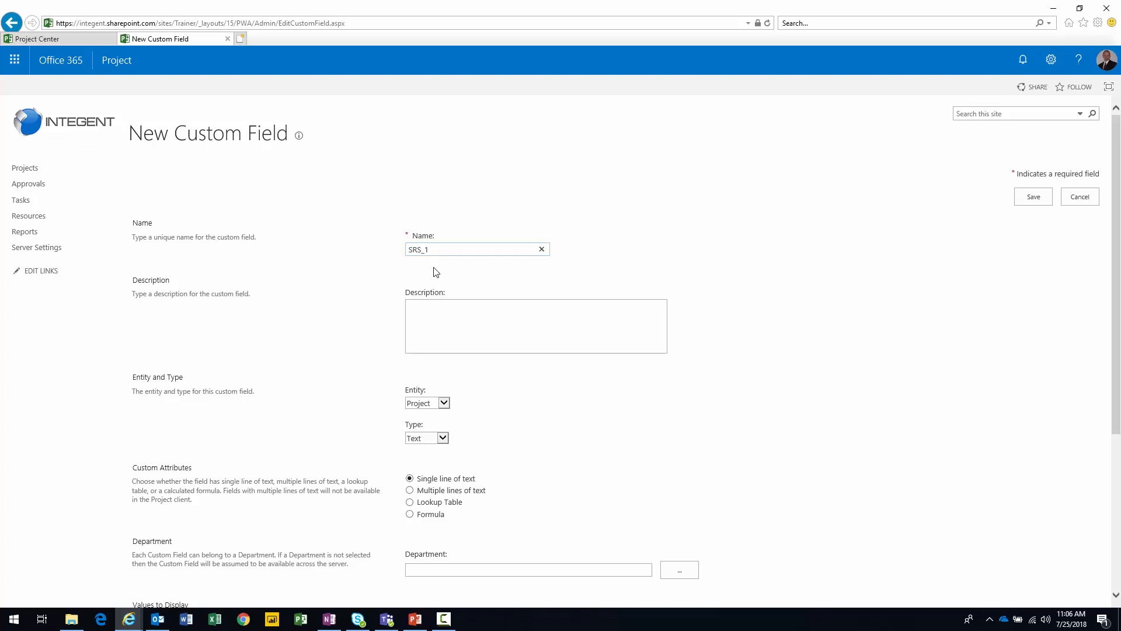
Set the field type to Number and enter a formula mapping SRS_t values 1–4 to Complete, On Schedule, Late and Future Task, otherwise Not Applicable.
{"action": "scroll", "coordinate": [481, 278], "scroll_direction": "down", "scroll_amount": 3}
{"action": "left_click", "coordinate": [422, 285]}
{"action": "left_click", "coordinate": [422, 278]}
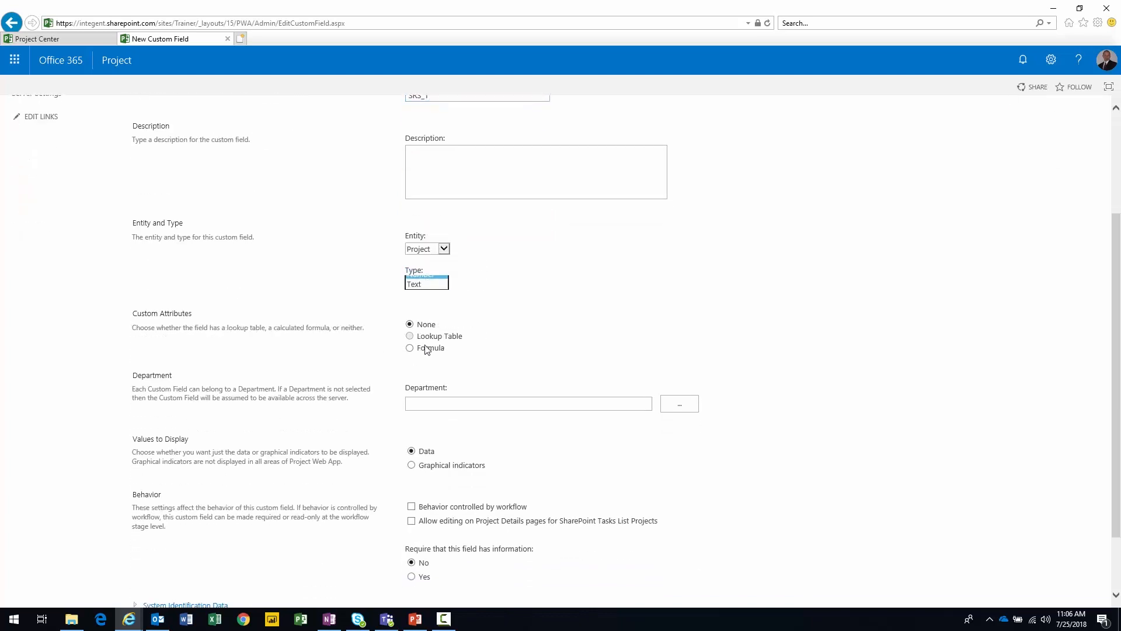
{"action": "left_click", "coordinate": [426, 347]}
{"action": "type", "text": "IIf([SRS_t] = 1, \"Complete\", IIf([SRS_t] = 2, \"On Schedule\", IIf([SRS_t] = 3, \"Late\", IIf([SRS_t] = 4, \"Future Task\", \"Not Applicable\"))))"}
{"action": "scroll", "coordinate": [458, 381], "scroll_direction": "down", "scroll_amount": 3}
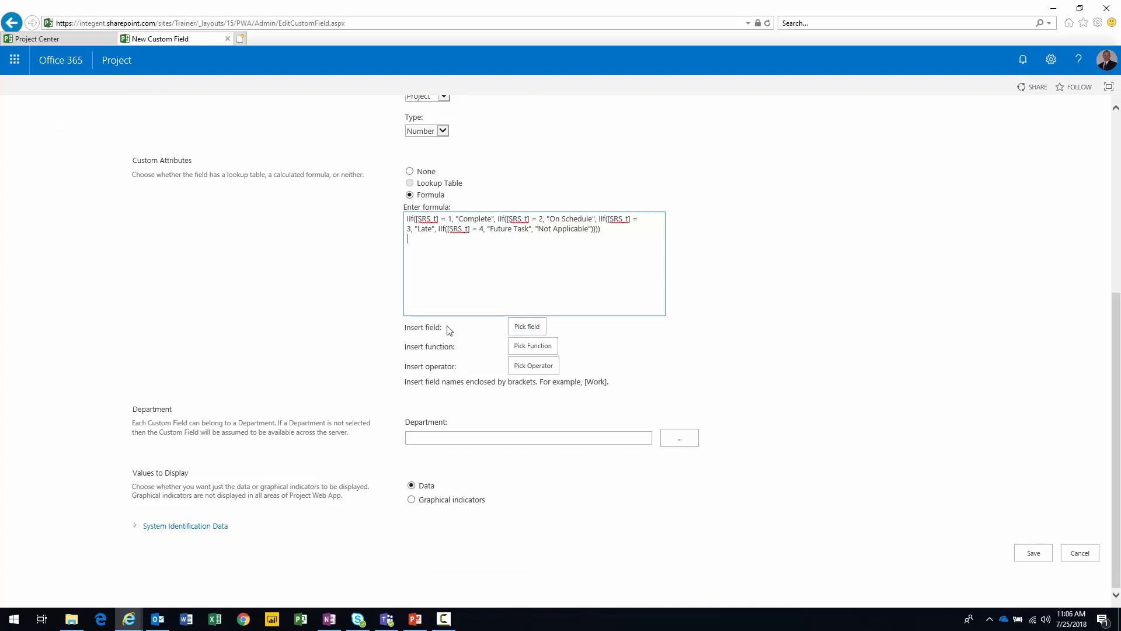
Change the new custom field's entity to Task, keeping Number as its type.
{"action": "scroll", "coordinate": [441, 293], "scroll_direction": "up", "scroll_amount": 3}
{"action": "left_click", "coordinate": [443, 285]}
{"action": "left_click", "coordinate": [447, 286]}
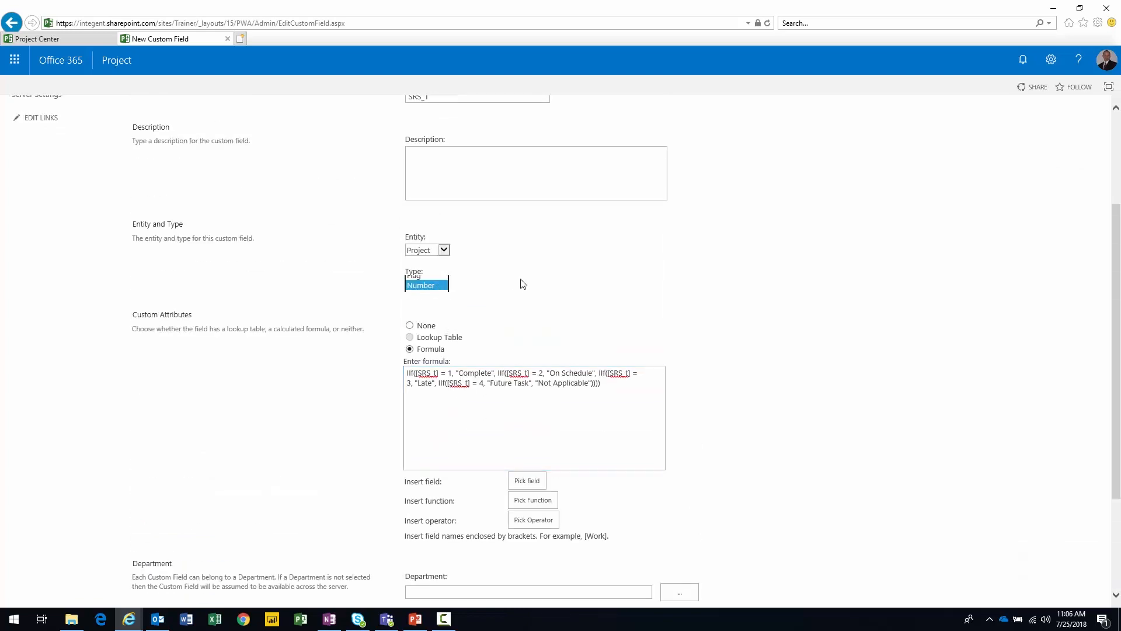
{"action": "scroll", "coordinate": [543, 281], "scroll_direction": "up", "scroll_amount": 3}
{"action": "left_click", "coordinate": [426, 404]}
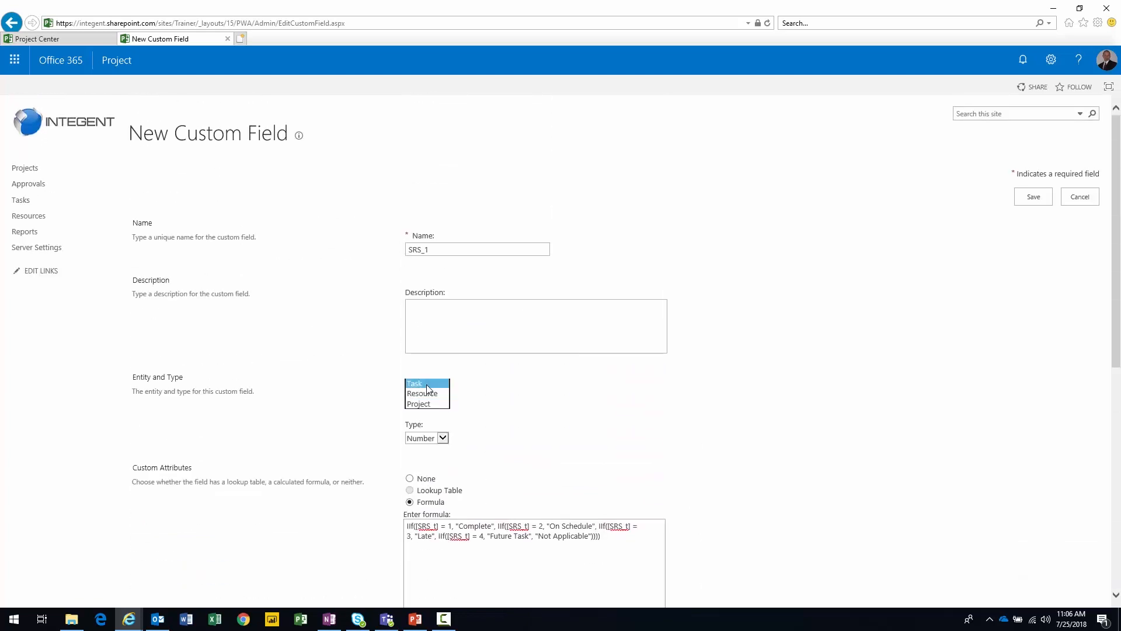
{"action": "left_click", "coordinate": [419, 381]}
Set summary rows to roll up by Maximum and assignment rows to roll down unless manually specified.
{"action": "scroll", "coordinate": [608, 369], "scroll_direction": "down", "scroll_amount": 9}
{"action": "left_click", "coordinate": [409, 378]}
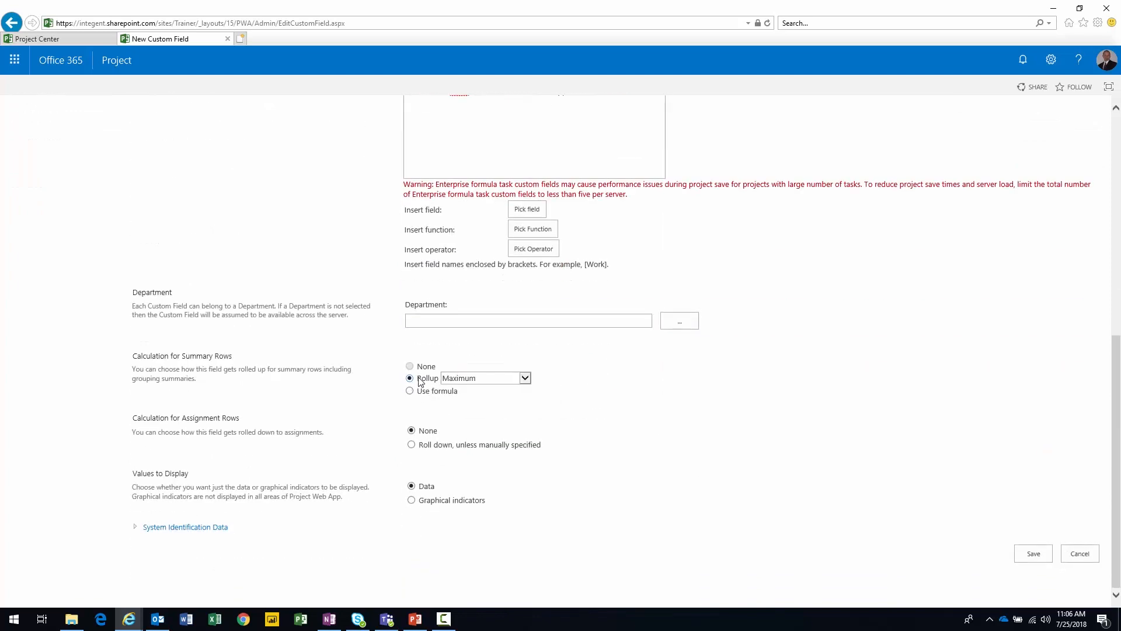
{"action": "left_click", "coordinate": [412, 444]}
Rename the new custom field as SRS_t and try to save it.
{"action": "scroll", "coordinate": [639, 443], "scroll_direction": "up", "scroll_amount": 6}
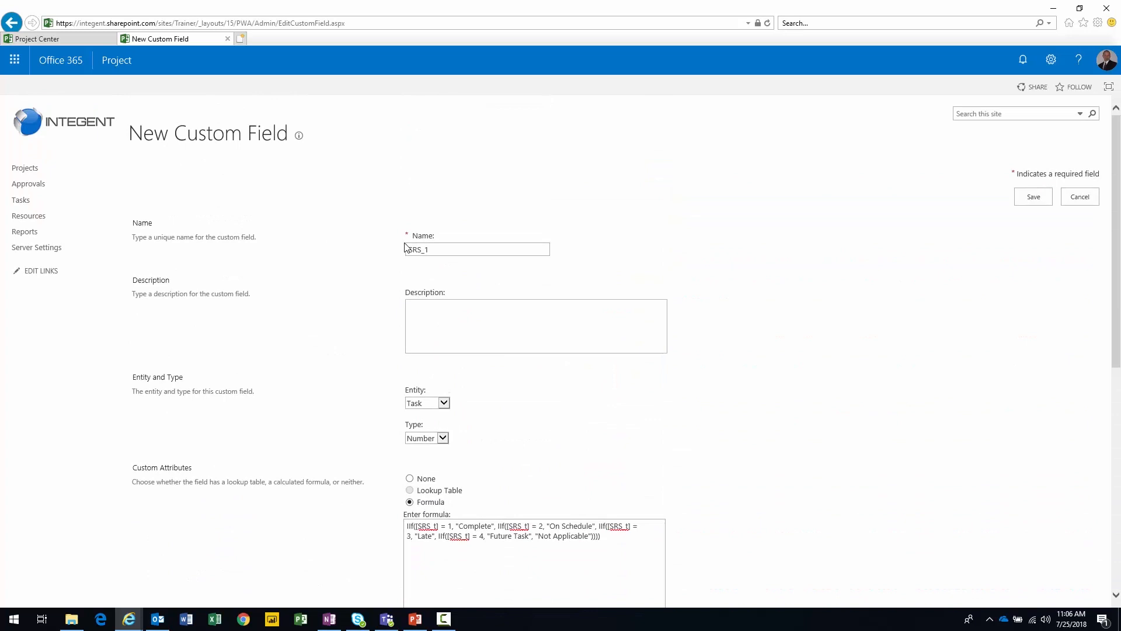
{"action": "scroll", "coordinate": [514, 423], "scroll_direction": "down", "scroll_amount": 1}
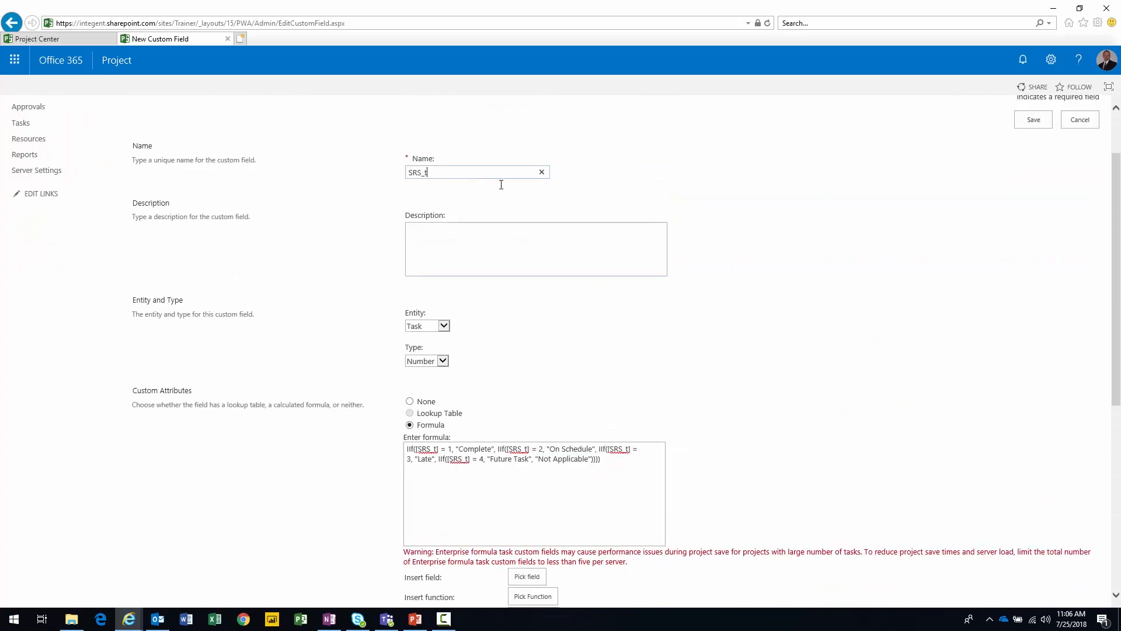
{"action": "scroll", "coordinate": [445, 402], "scroll_direction": "down", "scroll_amount": 2}
{"action": "scroll", "coordinate": [442, 420], "scroll_direction": "down", "scroll_amount": 3}
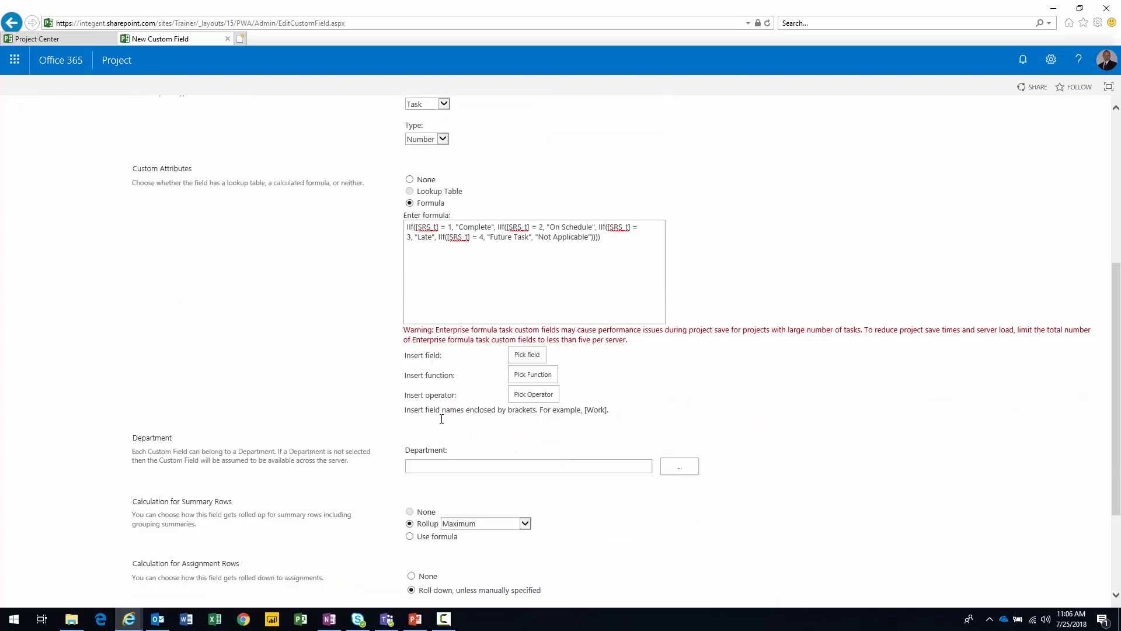
{"action": "left_click", "coordinate": [1034, 555]}
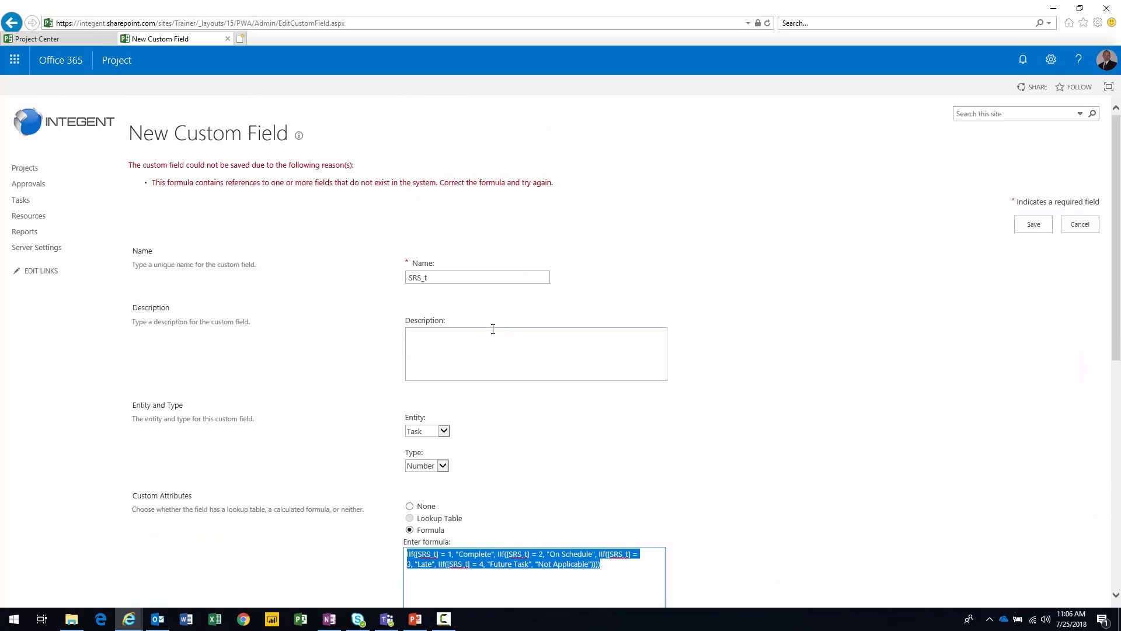
Recheck the SRS_t field's formula and cancel creating the custom field.
{"action": "scroll", "coordinate": [493, 329], "scroll_direction": "down", "scroll_amount": 3}
{"action": "left_click", "coordinate": [613, 340]}
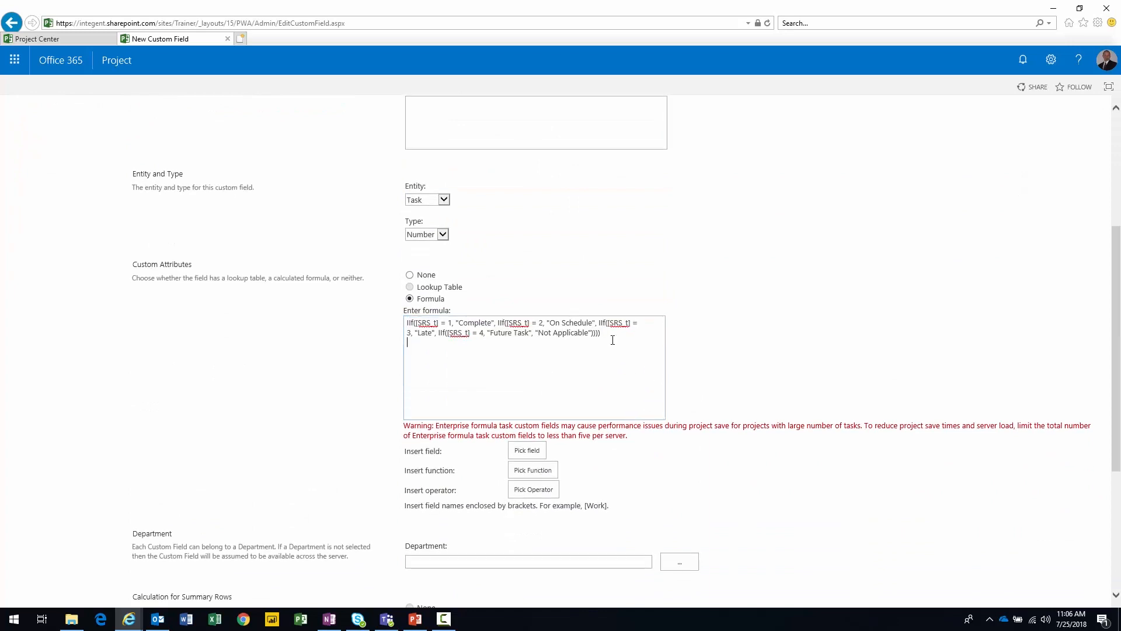
{"action": "scroll", "coordinate": [613, 340], "scroll_direction": "up", "scroll_amount": 1}
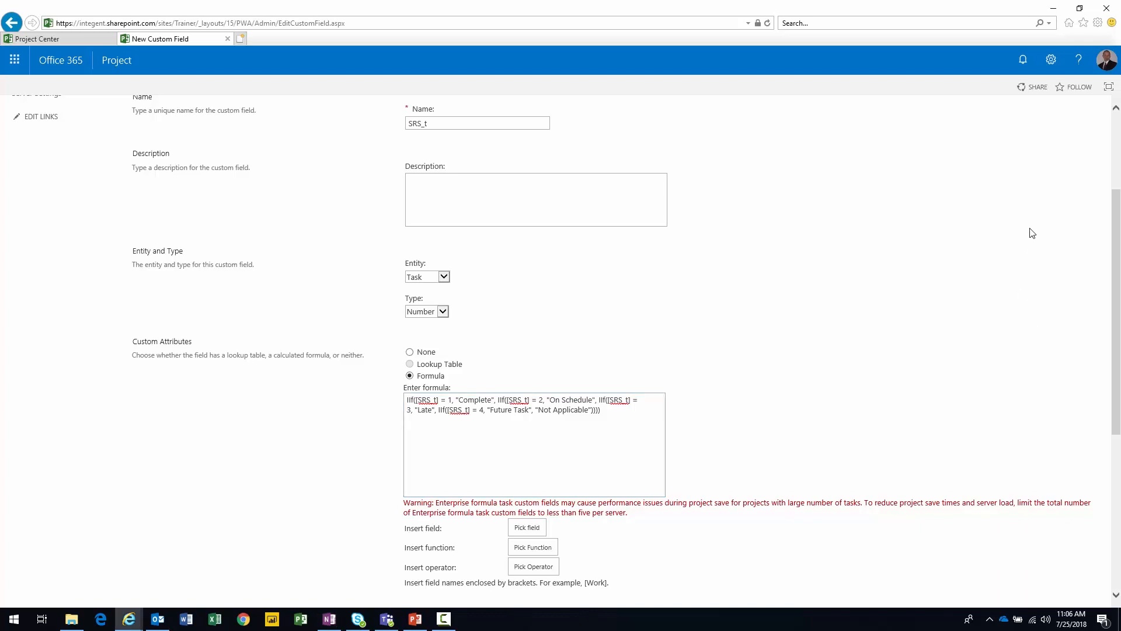
{"action": "scroll", "coordinate": [1032, 231], "scroll_direction": "up", "scroll_amount": 2}
{"action": "left_click", "coordinate": [1078, 225]}
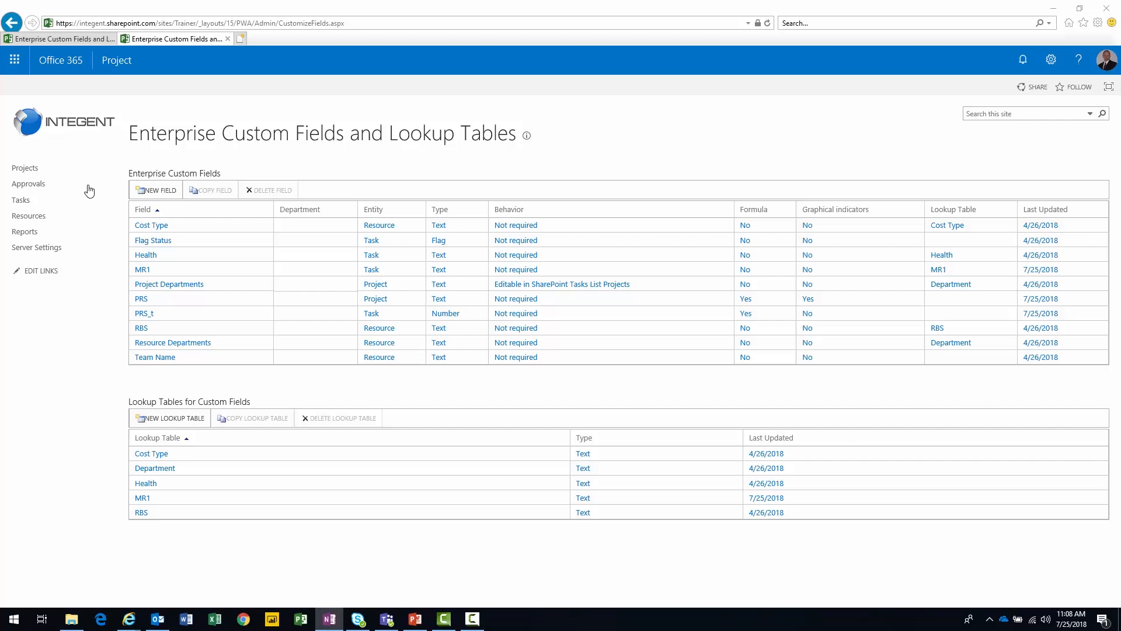
Create a new enterprise custom field named SRS_t with entity Task and type Number.
{"action": "left_click", "coordinate": [150, 225]}
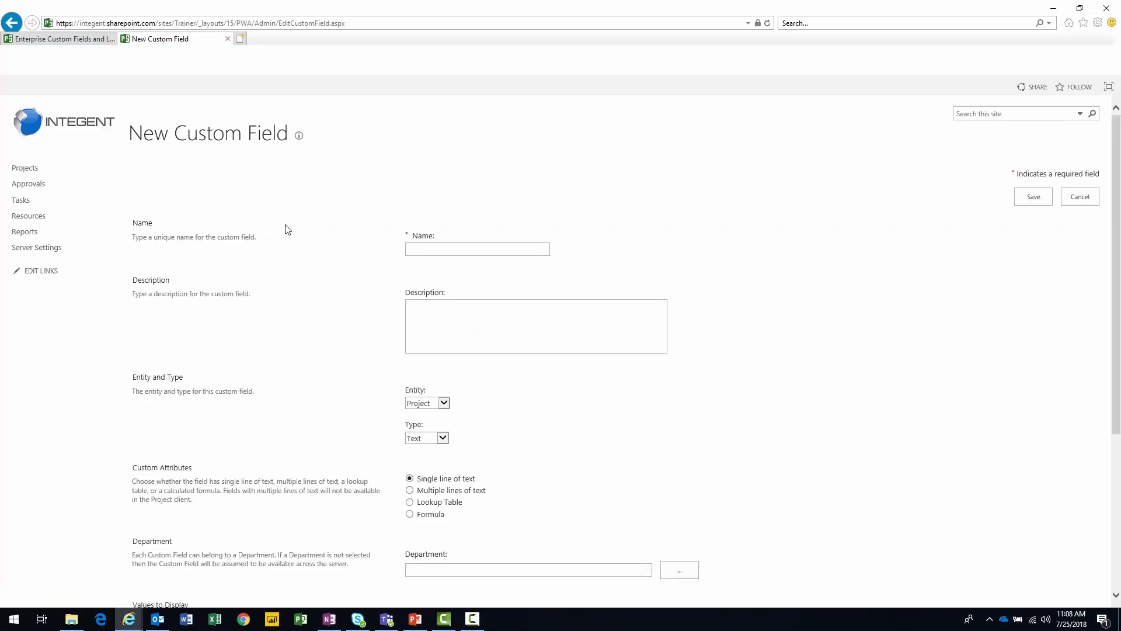
{"action": "left_click", "coordinate": [461, 248]}
{"action": "type", "text": "SRS_t"}
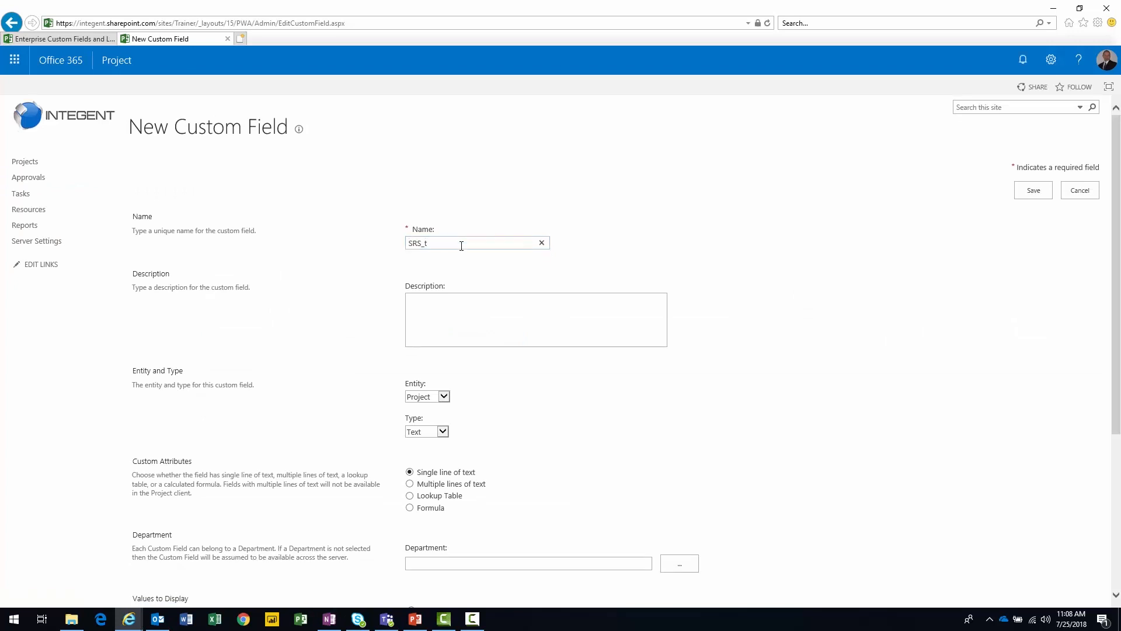
{"action": "scroll", "coordinate": [460, 248], "scroll_direction": "down", "scroll_amount": 3}
{"action": "left_click", "coordinate": [431, 248]}
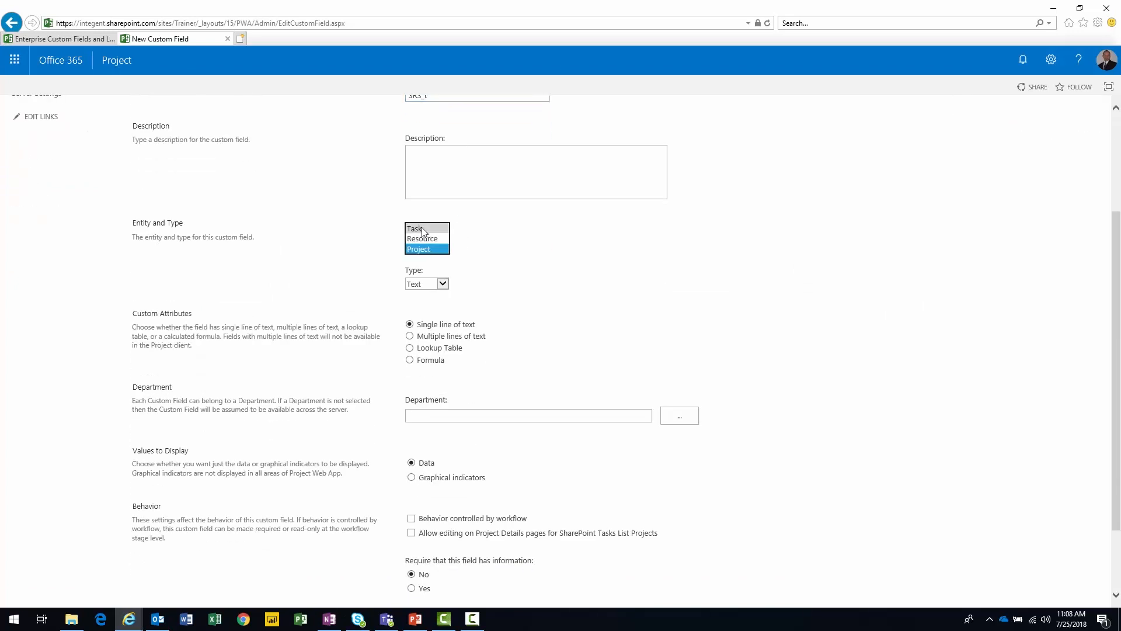
{"action": "left_click", "coordinate": [421, 227]}
{"action": "left_click", "coordinate": [421, 284]}
{"action": "left_click", "coordinate": [421, 274]}
Make SRS_t a formula field using the copied Switch on % Complete, Start and Finish when [MR1] = "DDS", otherwise 0.
{"action": "left_click", "coordinate": [411, 348]}
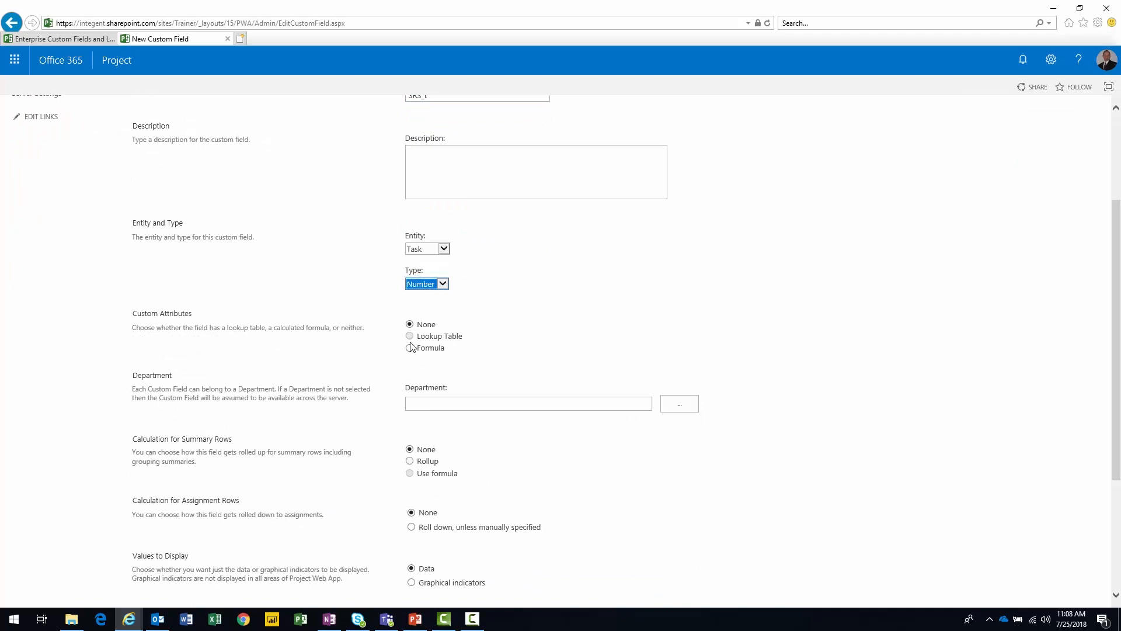
{"action": "key", "text": "ctrl+v"}
{"action": "scroll", "coordinate": [462, 386], "scroll_direction": "down", "scroll_amount": 5}
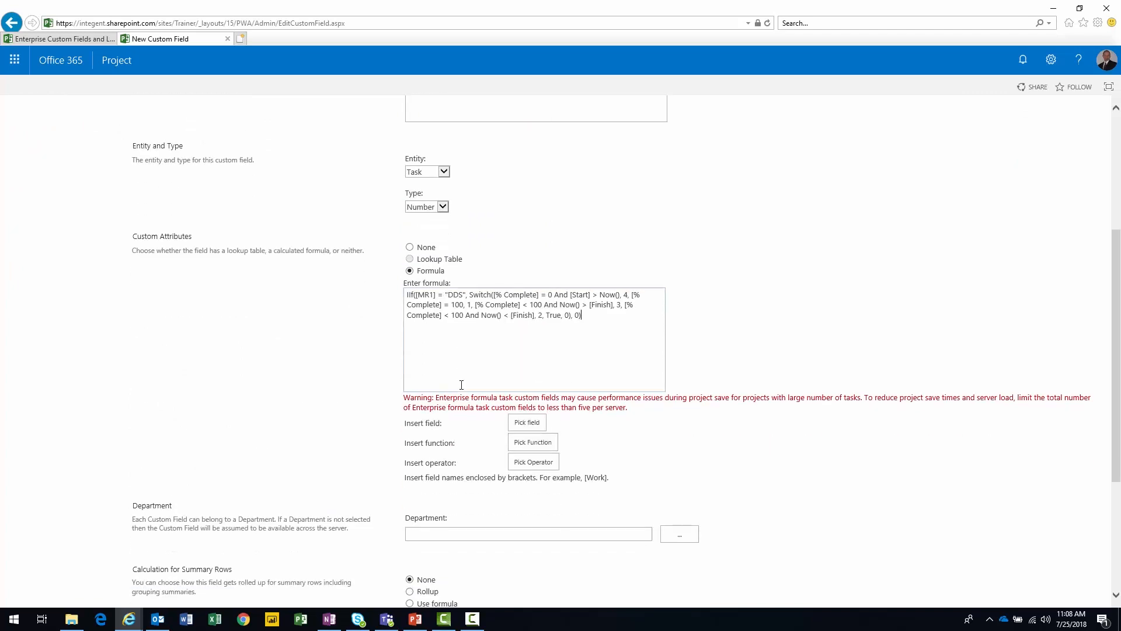
Roll SRS_t up by Maximum for summary rows, roll it down to assignments unless manually specified, and save the field.
{"action": "left_click", "coordinate": [411, 379]}
{"action": "left_click", "coordinate": [412, 445]}
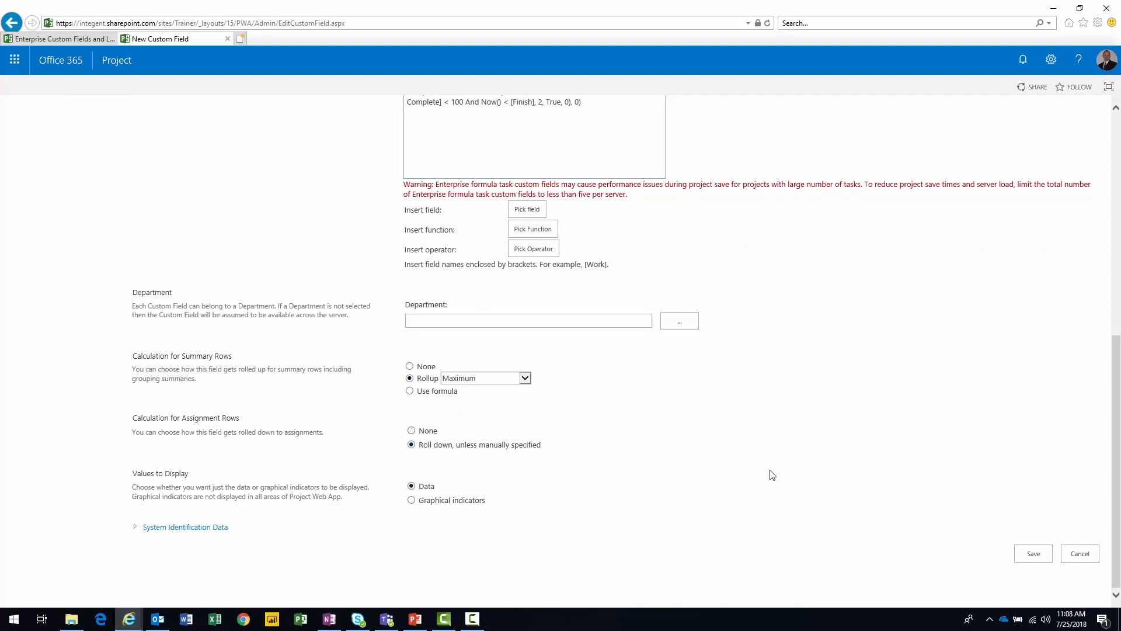
{"action": "left_click", "coordinate": [1032, 553]}
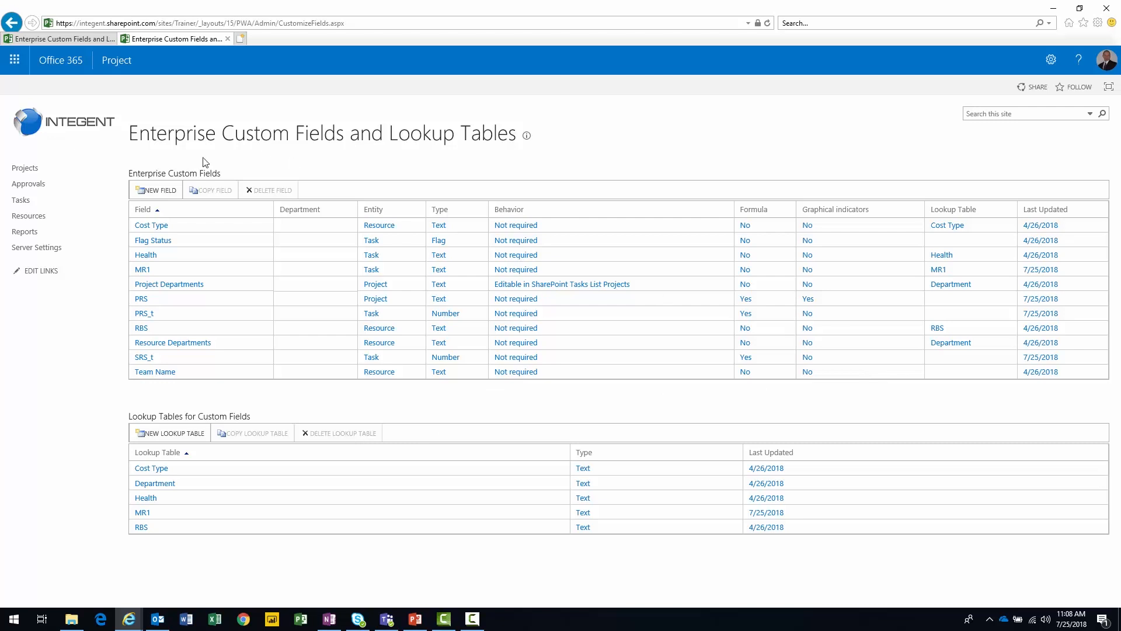
Create a new custom field named SRS with entity Project and type Text, calculated by a formula.
{"action": "left_click", "coordinate": [155, 190]}
{"action": "left_click", "coordinate": [464, 247]}
{"action": "type", "text": "SKS"}
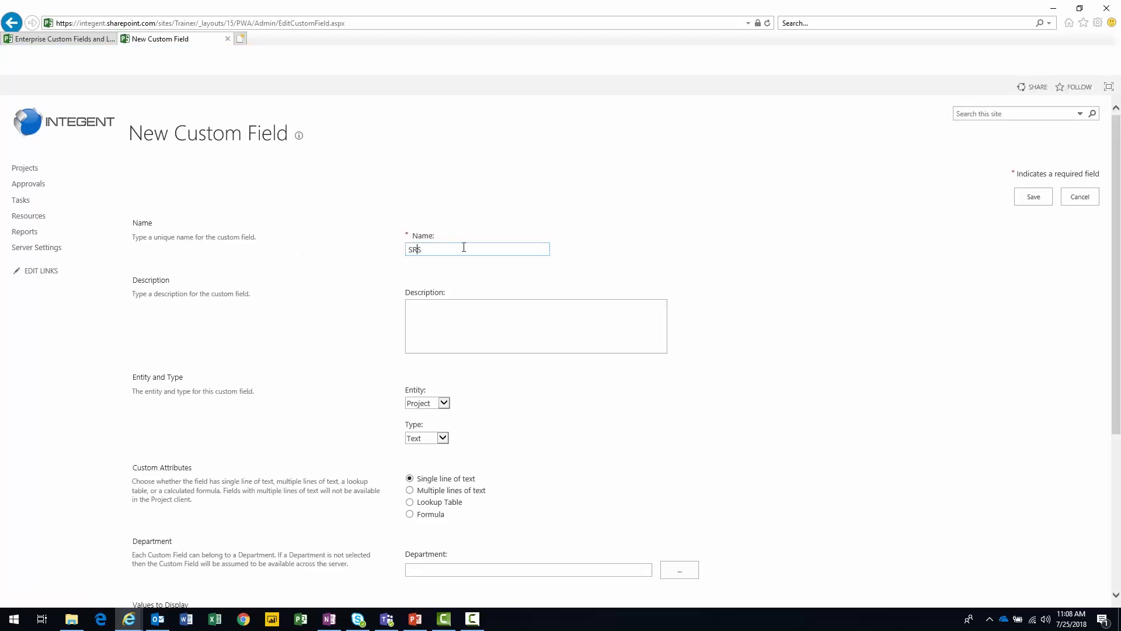
{"action": "scroll", "coordinate": [453, 257], "scroll_direction": "down", "scroll_amount": 3}
{"action": "left_click", "coordinate": [425, 287]}
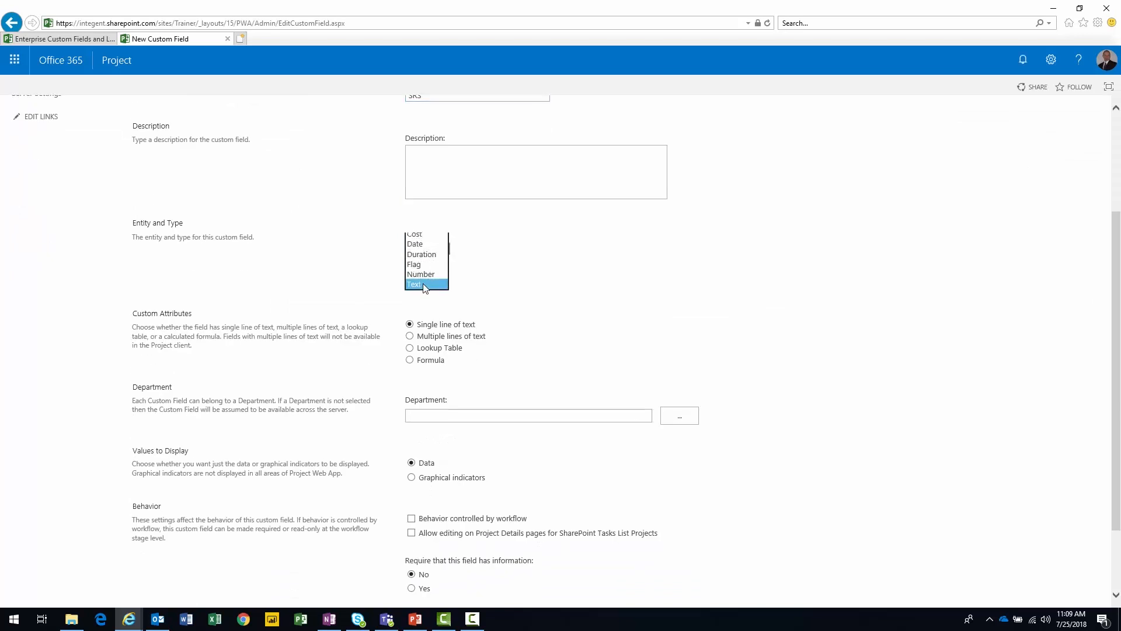
{"action": "left_click", "coordinate": [418, 284]}
{"action": "left_click", "coordinate": [429, 360]}
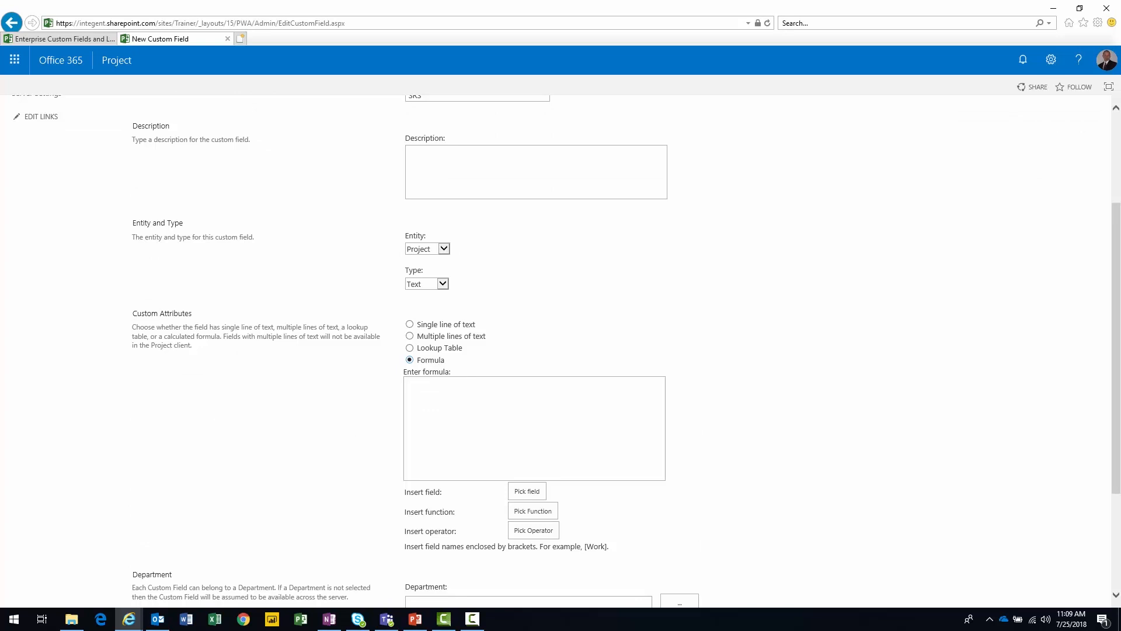
Paste a formula mapping [DDS_t] values 1 to 4 to "Complete", "On Schedule", "Late" and "Future Task", otherwise "Not Applicable".
{"action": "key", "text": "alt+Tab"}
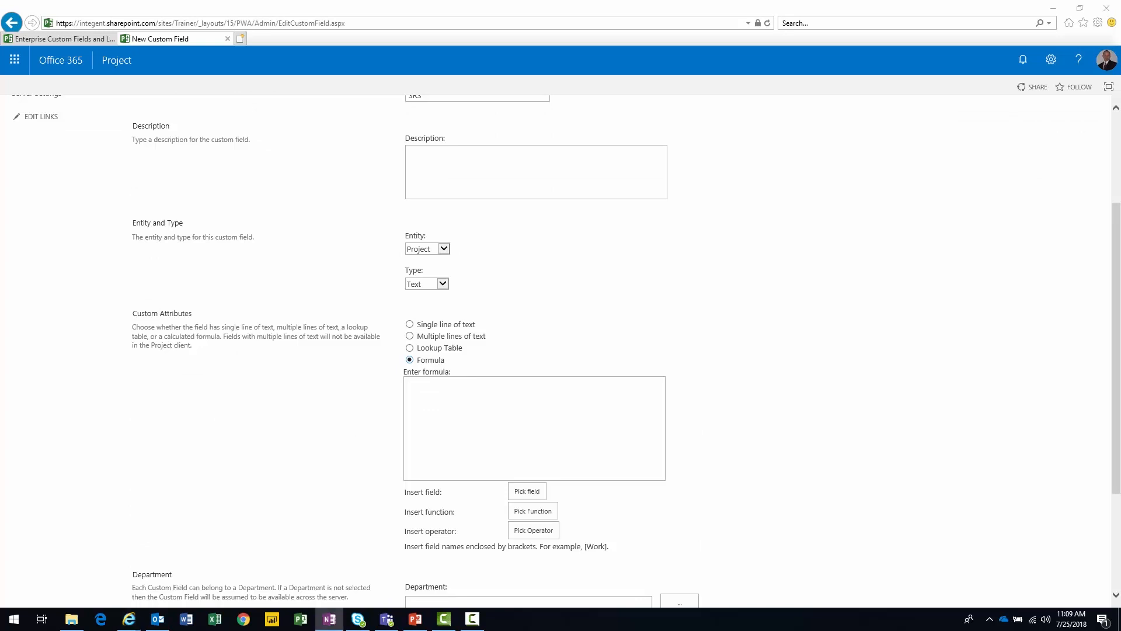
{"action": "left_click", "coordinate": [510, 455]}
{"action": "type", "text": "IIf([DDS_t] = 1, \"Complete\", IIf([DDS_t] = 2, \"On Schedule\", IIf([DDS_t] = 3, \"Late\", IIf([DDS_t] = 4, \"Future Task\", \"Not Applicable\"))))"}
Display SRS as graphical indicators and set up five non-summary row criteria that use the "contains" test.
{"action": "scroll", "coordinate": [513, 444], "scroll_direction": "down", "scroll_amount": 3}
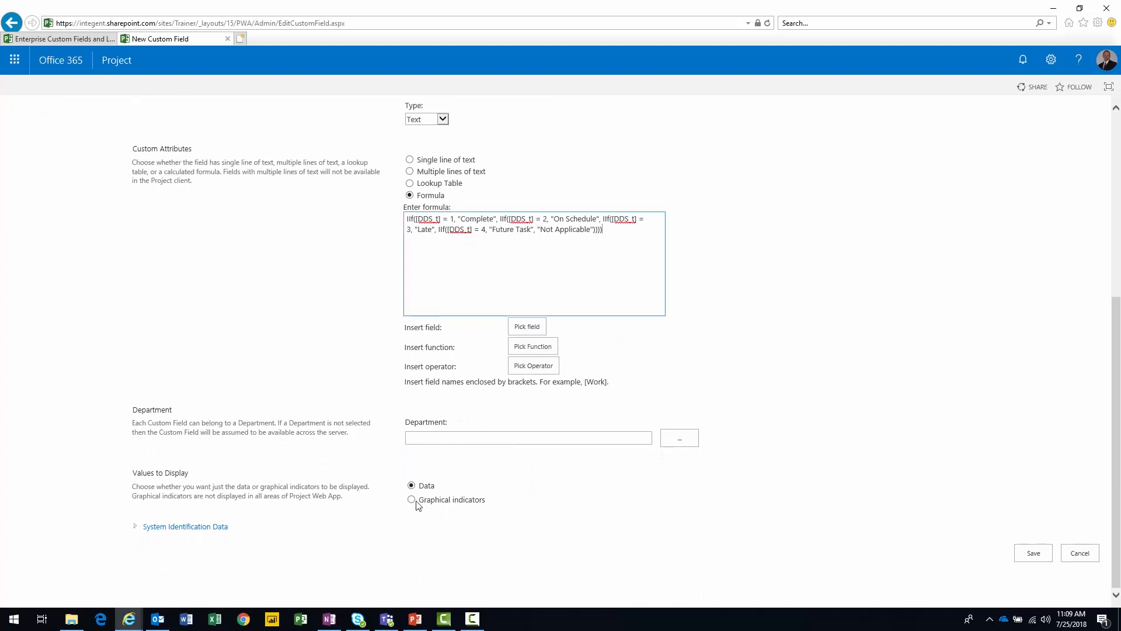
{"action": "left_click", "coordinate": [413, 501]}
{"action": "scroll", "coordinate": [447, 520], "scroll_direction": "down", "scroll_amount": 2}
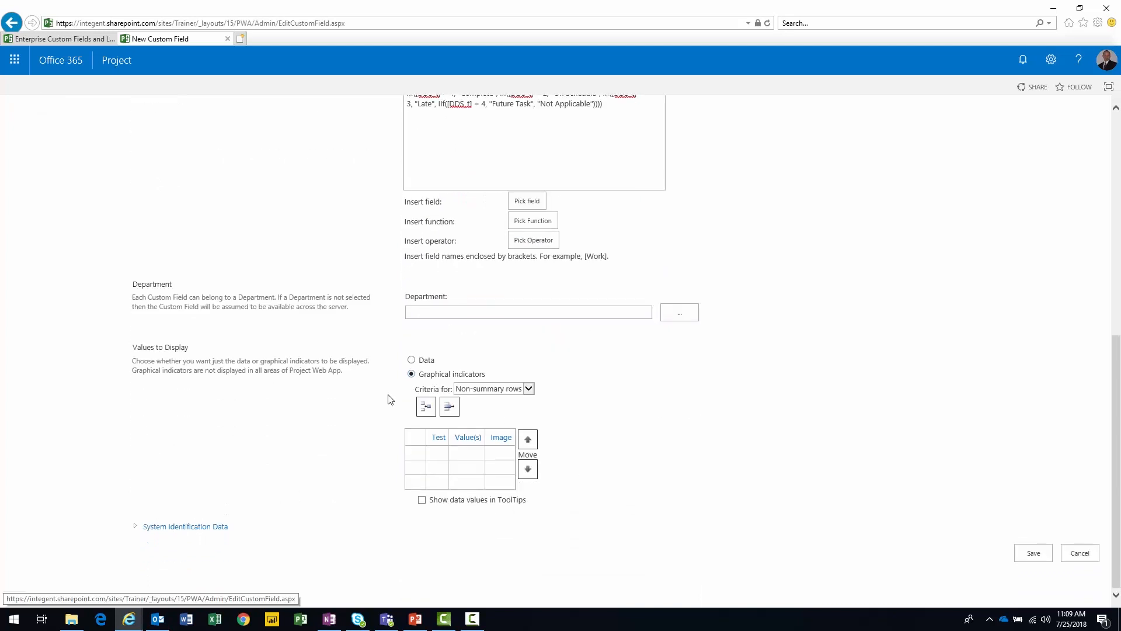
{"action": "left_click", "coordinate": [421, 410]}
{"action": "left_click", "coordinate": [437, 453]}
{"action": "left_click", "coordinate": [444, 469]}
{"action": "left_click", "coordinate": [444, 482]}
{"action": "left_click", "coordinate": [448, 497]}
{"action": "left_click", "coordinate": [451, 511]}
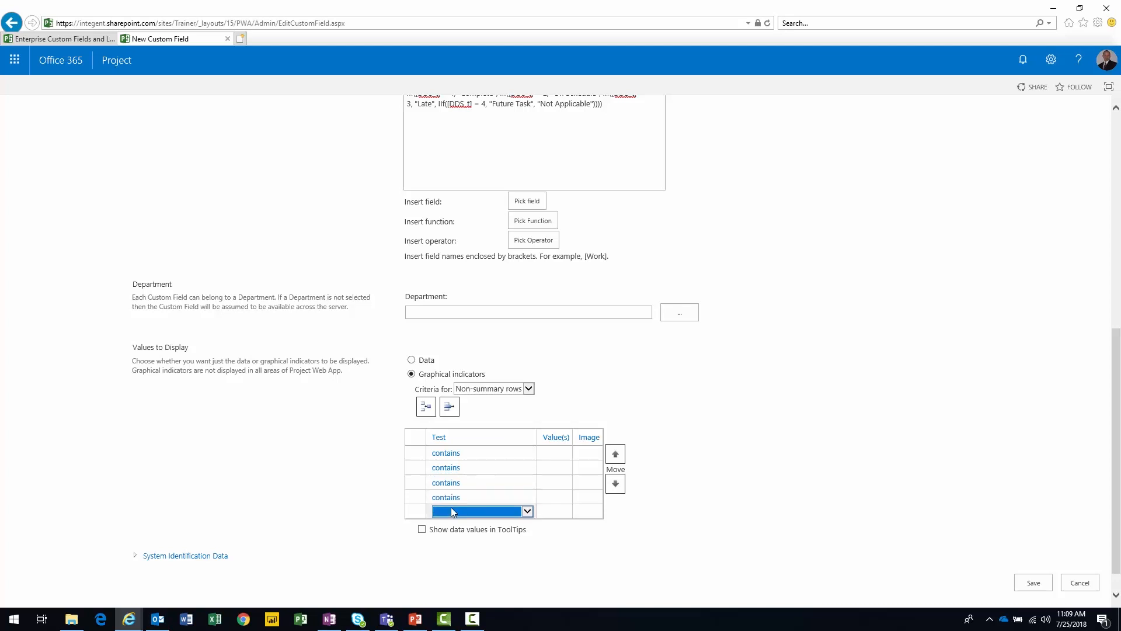
Enter Complete, On Schedule, Late, Future Task and Not Applicable as the indicator values, and show data values in ToolTips.
{"action": "left_click", "coordinate": [577, 454]}
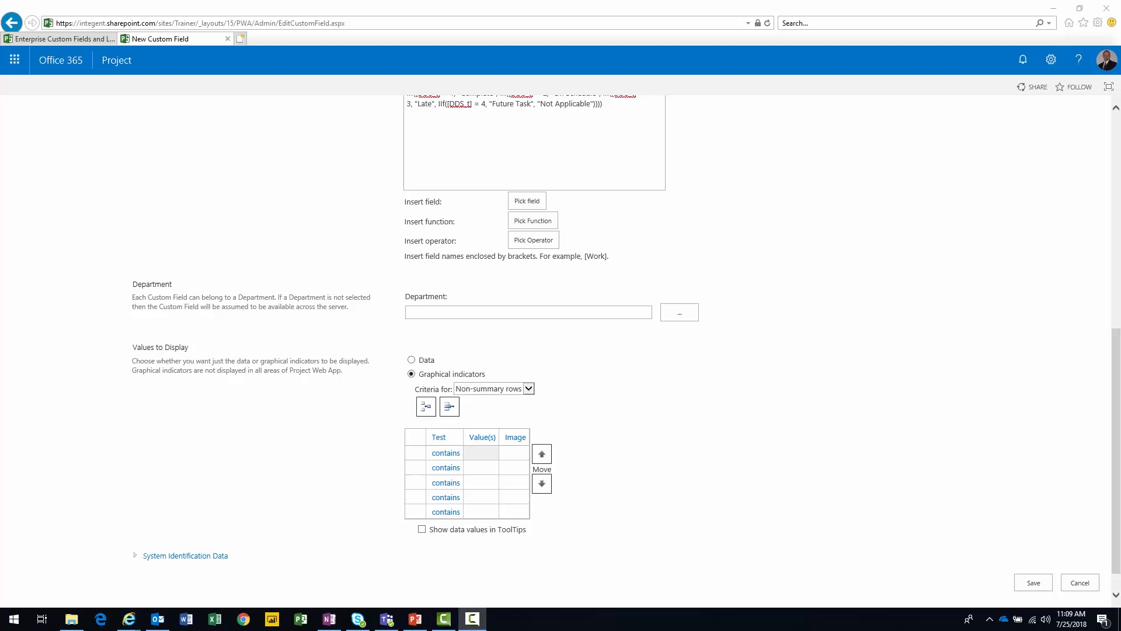
{"action": "left_click", "coordinate": [481, 455]}
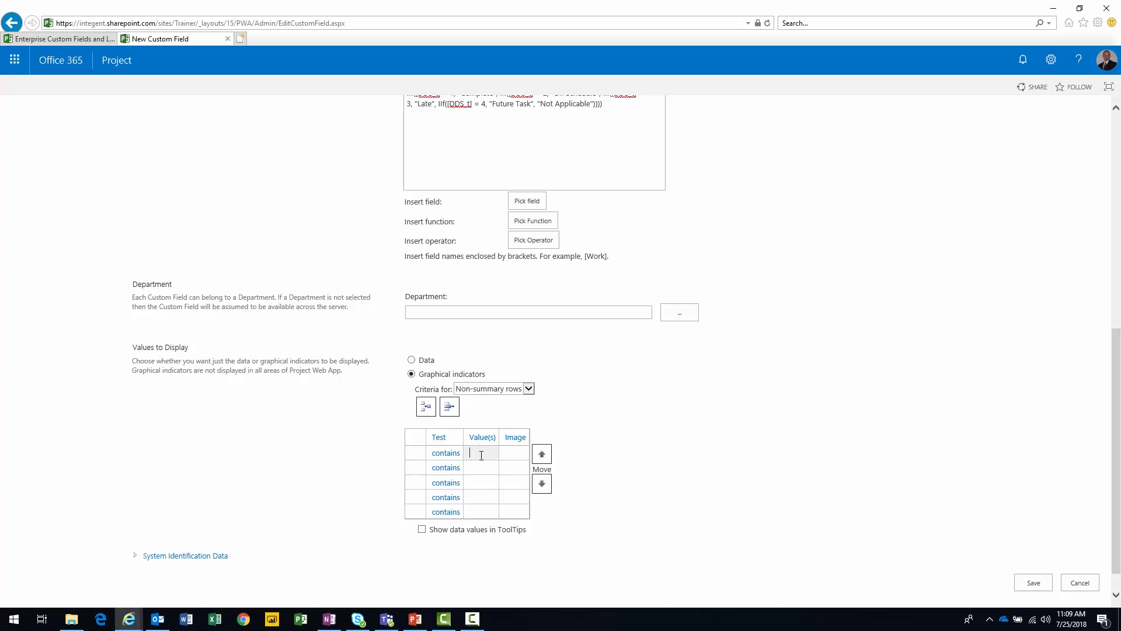
{"action": "type", "text": "Complete"}
{"action": "key", "text": "Return"}
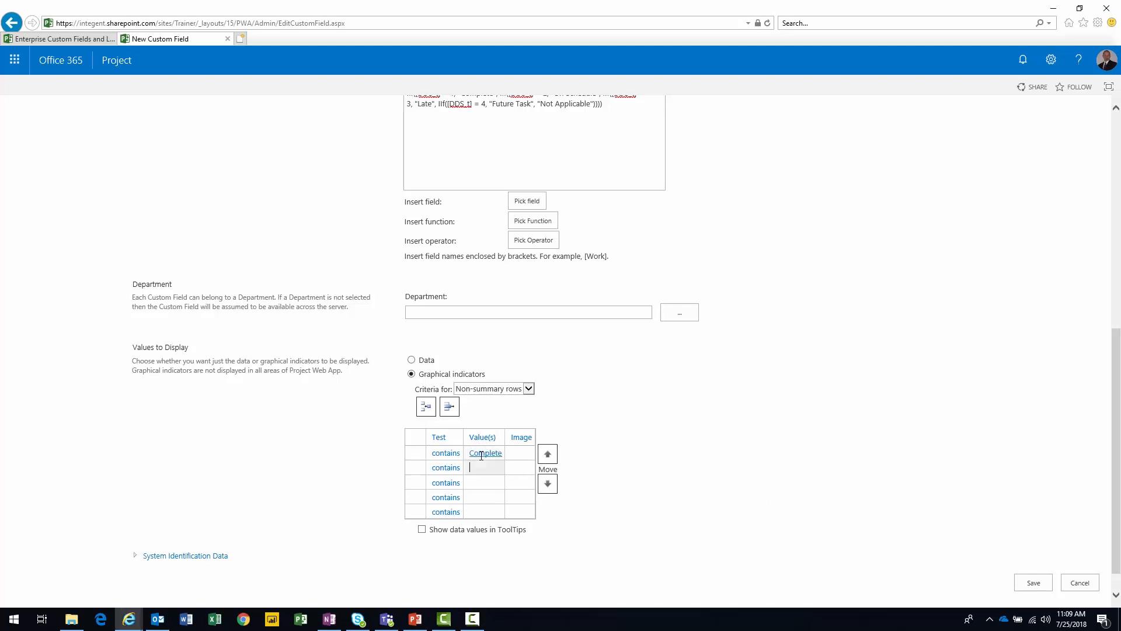
{"action": "type", "text": "On Schedule"}
{"action": "key", "text": "Return"}
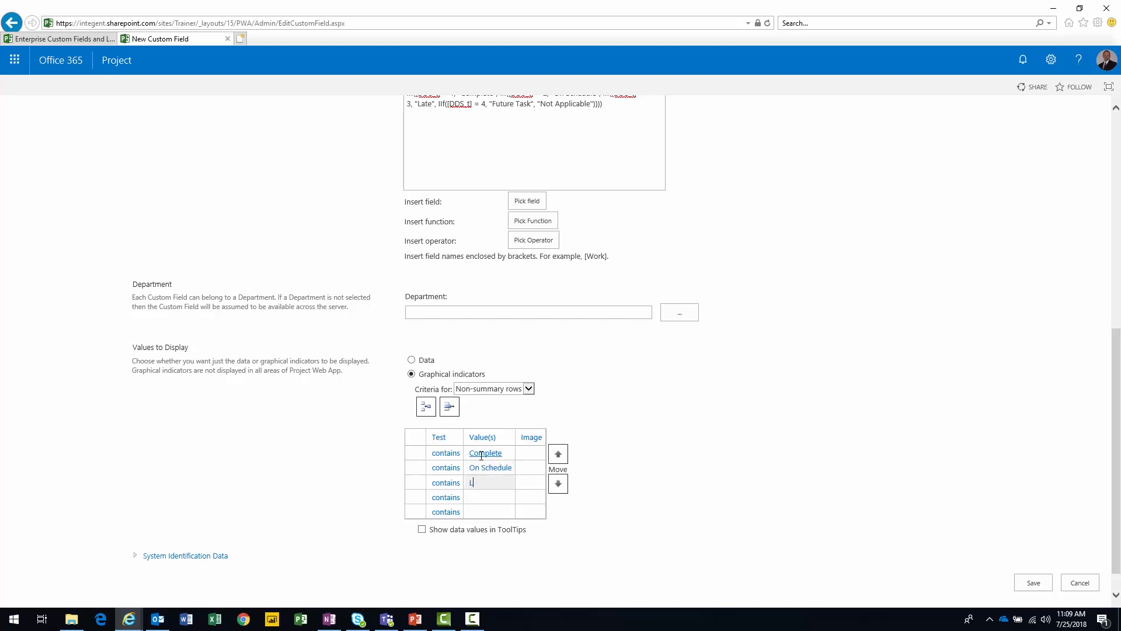
{"action": "key", "text": "Return"}
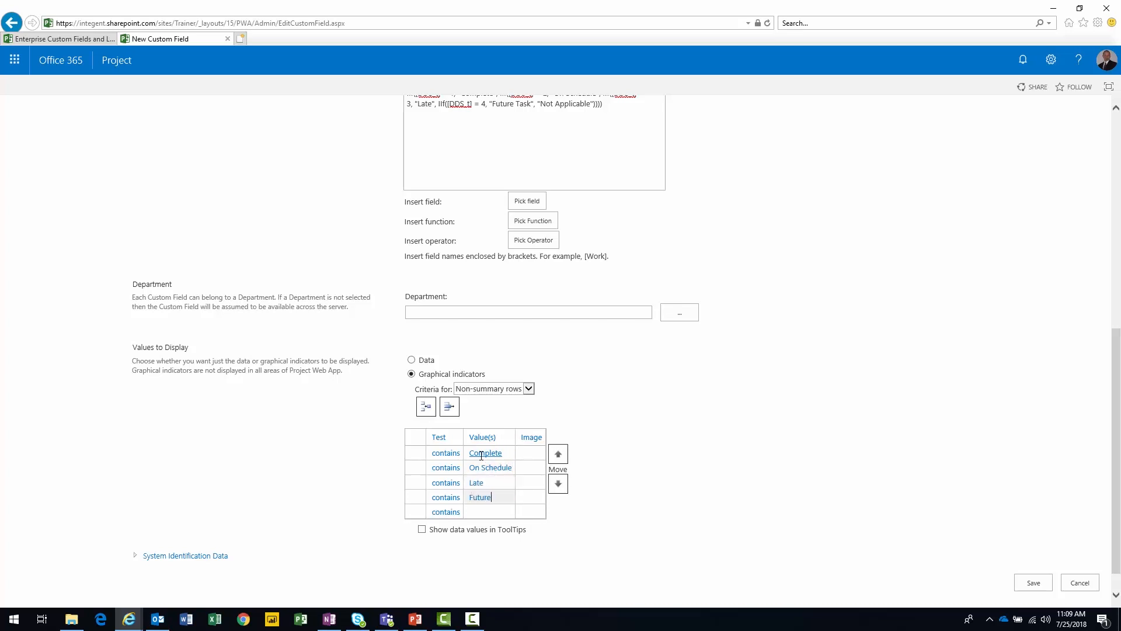
{"action": "key", "text": "Return"}
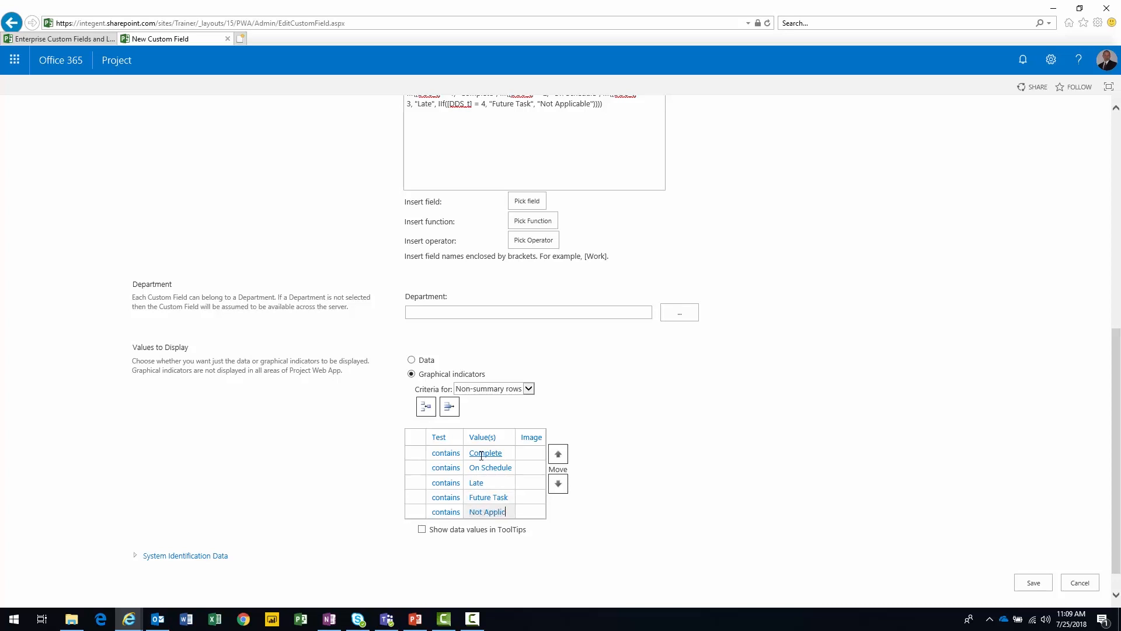
{"action": "type", "text": "Not Applicable"}
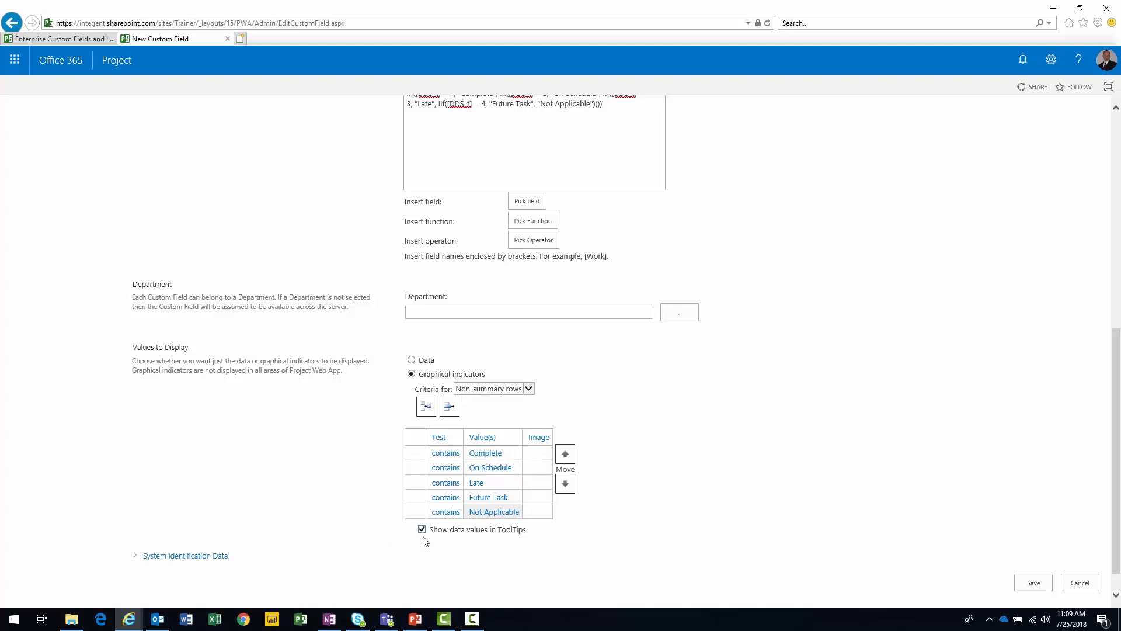
Assign the green check mark image to the Complete indicator row.
{"action": "left_click", "coordinate": [538, 454]}
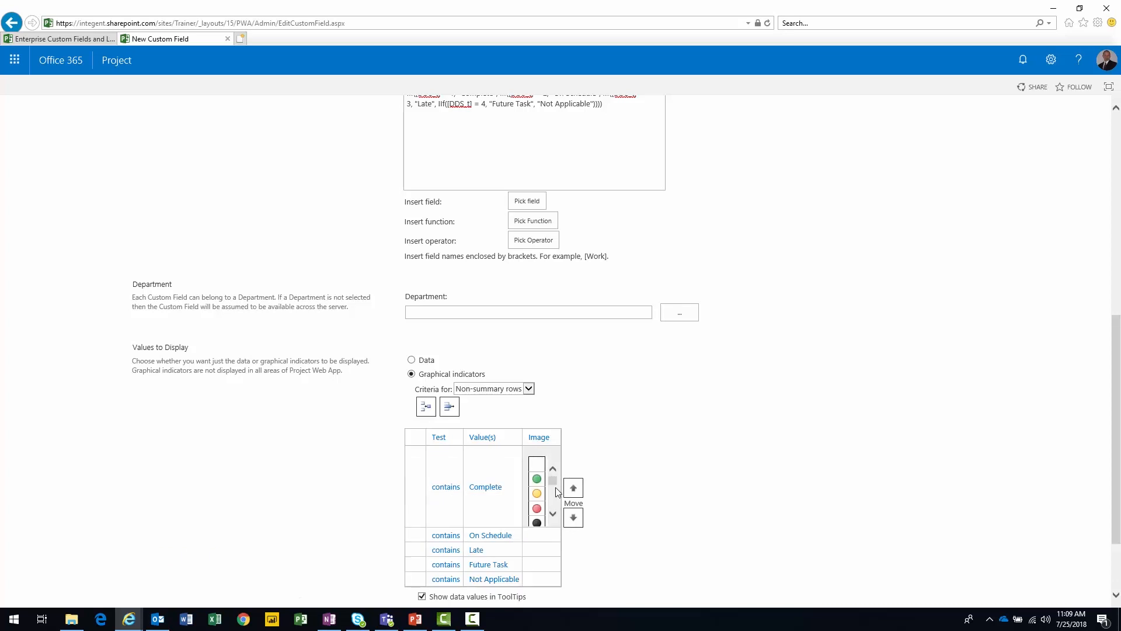
{"action": "left_click", "coordinate": [553, 512]}
{"action": "left_click", "coordinate": [555, 514]}
{"action": "left_click", "coordinate": [556, 515]}
{"action": "left_click", "coordinate": [556, 514]}
{"action": "left_click", "coordinate": [554, 507]}
{"action": "left_click", "coordinate": [553, 513]}
{"action": "left_click", "coordinate": [554, 513]}
{"action": "left_click", "coordinate": [554, 515]}
{"action": "left_click", "coordinate": [554, 517]}
{"action": "left_click", "coordinate": [552, 478]}
{"action": "left_click", "coordinate": [552, 476]}
{"action": "left_click", "coordinate": [551, 476]}
{"action": "left_click", "coordinate": [552, 476]}
{"action": "left_click", "coordinate": [551, 474]}
{"action": "left_click", "coordinate": [552, 472]}
{"action": "left_click", "coordinate": [553, 514]}
{"action": "left_click", "coordinate": [553, 514]}
{"action": "left_click", "coordinate": [553, 514]}
{"action": "left_click", "coordinate": [553, 515]}
{"action": "left_click", "coordinate": [553, 514]}
{"action": "left_click", "coordinate": [553, 514]}
{"action": "left_click", "coordinate": [553, 514]}
{"action": "left_click", "coordinate": [553, 514]}
{"action": "left_click", "coordinate": [553, 514]}
{"action": "left_click", "coordinate": [553, 514]}
{"action": "left_click", "coordinate": [553, 514]}
{"action": "left_click", "coordinate": [553, 514]}
{"action": "left_click", "coordinate": [553, 514]}
{"action": "left_click", "coordinate": [553, 514]}
{"action": "left_click", "coordinate": [553, 514]}
{"action": "left_click", "coordinate": [554, 514]}
{"action": "left_click", "coordinate": [540, 489]}
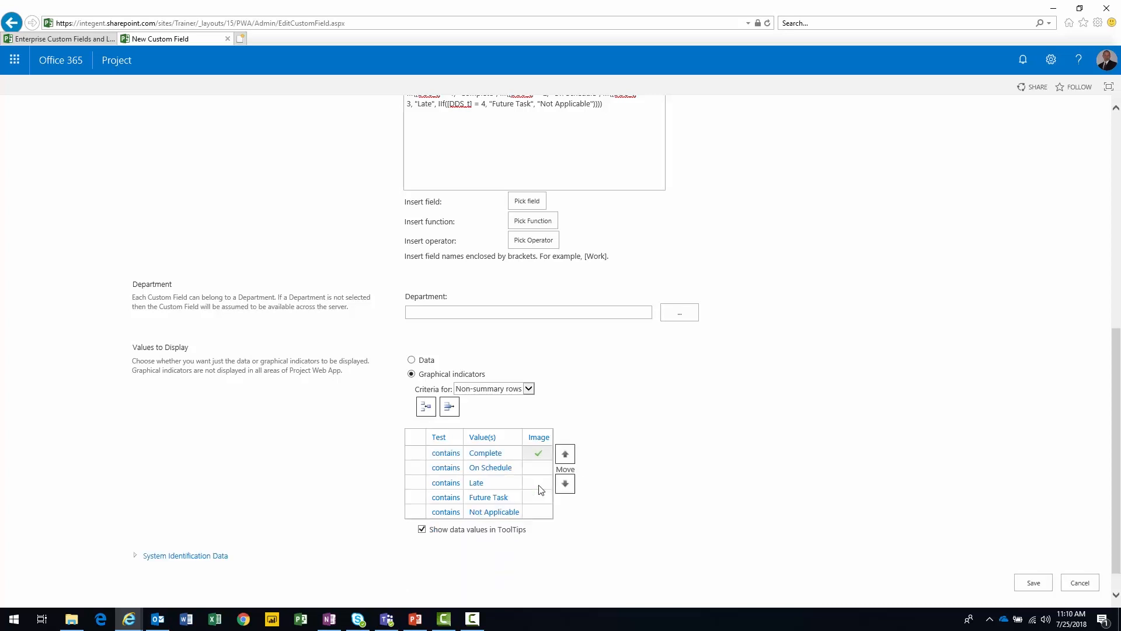
Assign the green diamond image to the On Schedule indicator row.
{"action": "left_click", "coordinate": [539, 470]}
{"action": "left_click", "coordinate": [553, 530]}
{"action": "left_click", "coordinate": [553, 530]}
{"action": "left_click", "coordinate": [552, 530]}
{"action": "left_click", "coordinate": [552, 531]}
{"action": "left_click", "coordinate": [552, 531]}
{"action": "left_click", "coordinate": [552, 530]}
{"action": "left_click", "coordinate": [552, 530]}
{"action": "left_click", "coordinate": [552, 530]}
{"action": "left_click", "coordinate": [553, 531]}
{"action": "left_click", "coordinate": [553, 531]}
{"action": "left_click", "coordinate": [552, 530]}
{"action": "left_click", "coordinate": [553, 530]}
{"action": "left_click", "coordinate": [552, 530]}
{"action": "left_click", "coordinate": [553, 531]}
{"action": "left_click", "coordinate": [552, 531]}
{"action": "left_click", "coordinate": [553, 531]}
{"action": "left_click", "coordinate": [553, 483]}
{"action": "left_click", "coordinate": [553, 483]}
{"action": "left_click", "coordinate": [553, 485]}
{"action": "left_click", "coordinate": [553, 486]}
{"action": "left_click", "coordinate": [553, 528]}
{"action": "left_click", "coordinate": [552, 527]}
{"action": "left_click", "coordinate": [553, 526]}
{"action": "left_click", "coordinate": [552, 526]}
{"action": "left_click", "coordinate": [538, 528]}
{"action": "left_click", "coordinate": [548, 469]}
{"action": "left_click", "coordinate": [537, 514]}
Assign the yellow diamond image to the Late row and the white dash image to the Future Task row.
{"action": "left_click", "coordinate": [538, 482]}
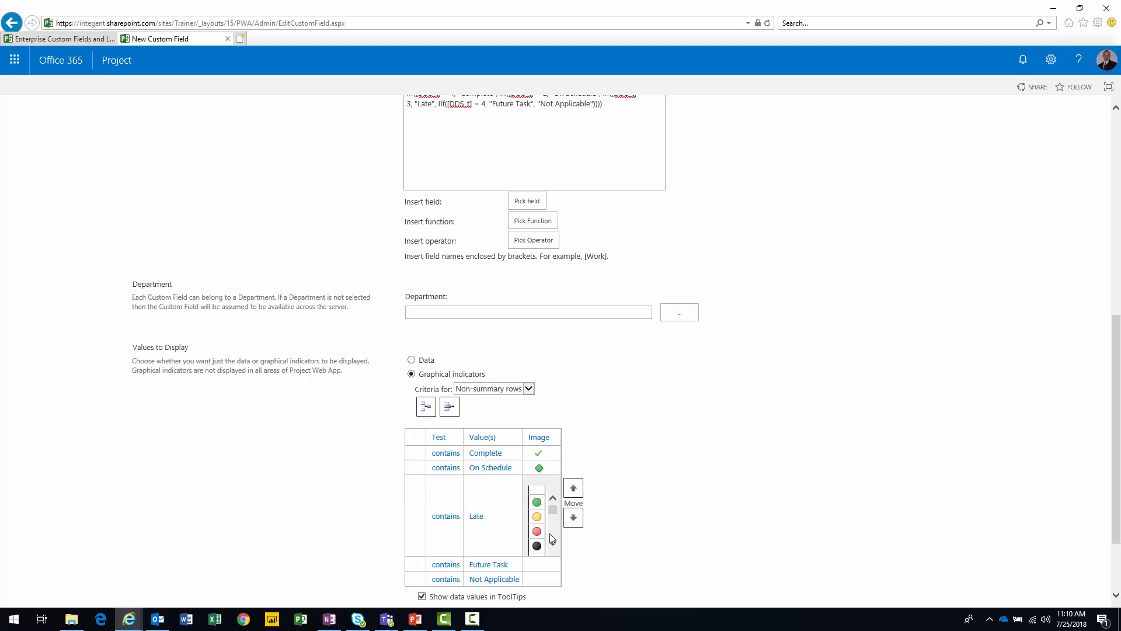
{"action": "scroll", "coordinate": [552, 538], "scroll_direction": "down", "scroll_amount": 5}
{"action": "scroll", "coordinate": [552, 540], "scroll_direction": "down", "scroll_amount": 2}
{"action": "left_click", "coordinate": [537, 545]}
{"action": "left_click", "coordinate": [539, 497]}
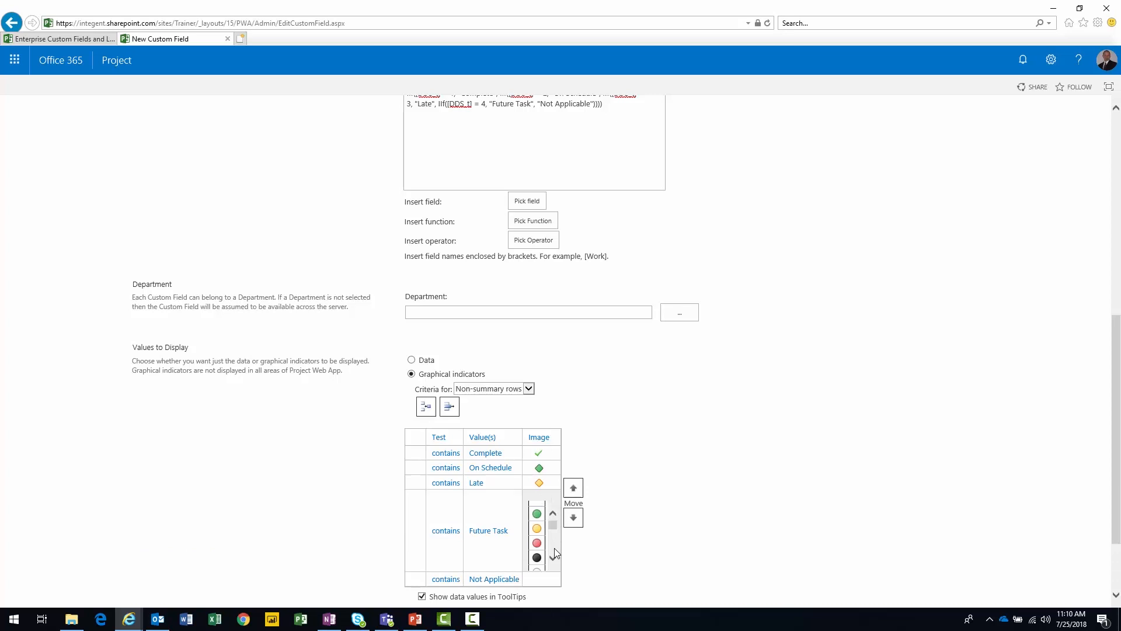
{"action": "scroll", "coordinate": [553, 546], "scroll_direction": "down", "scroll_amount": 2}
{"action": "left_click", "coordinate": [538, 518]}
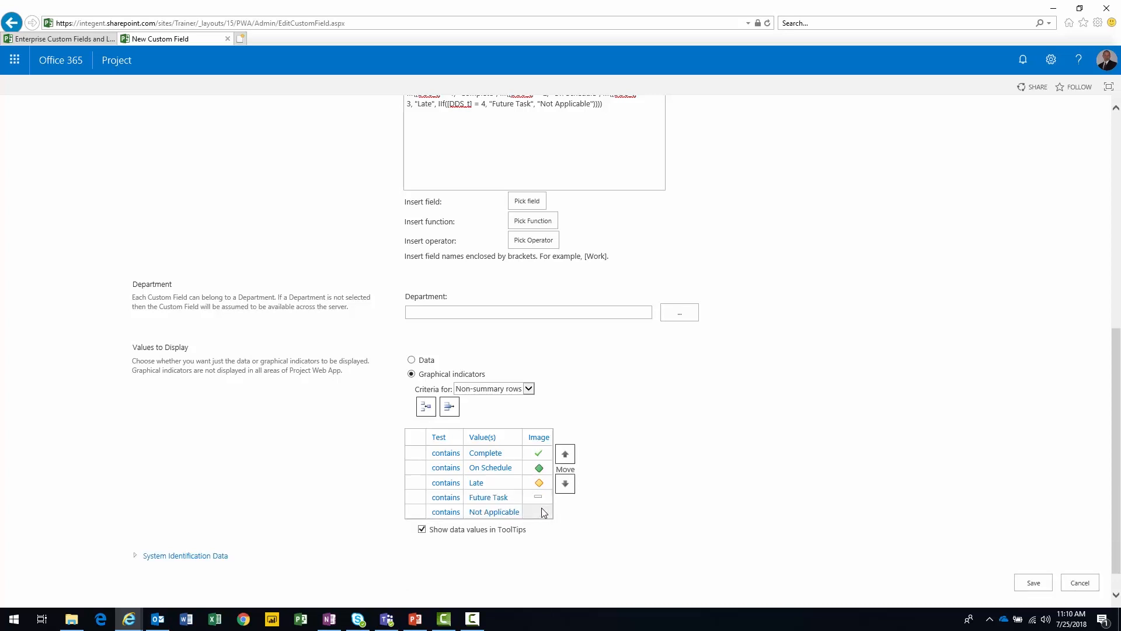
Choose an image for the Not Applicable indicator row and try to save the SRS field.
{"action": "left_click", "coordinate": [538, 512]}
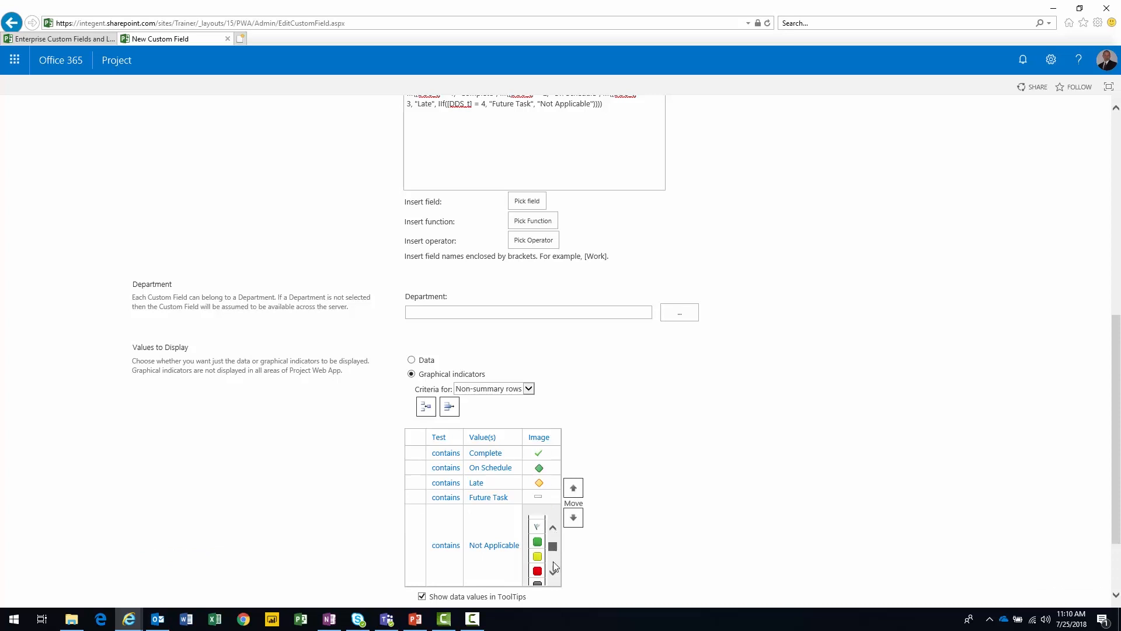
{"action": "scroll", "coordinate": [553, 538], "scroll_direction": "up", "scroll_amount": 5}
{"action": "left_click", "coordinate": [537, 543]}
{"action": "left_click", "coordinate": [1019, 584]}
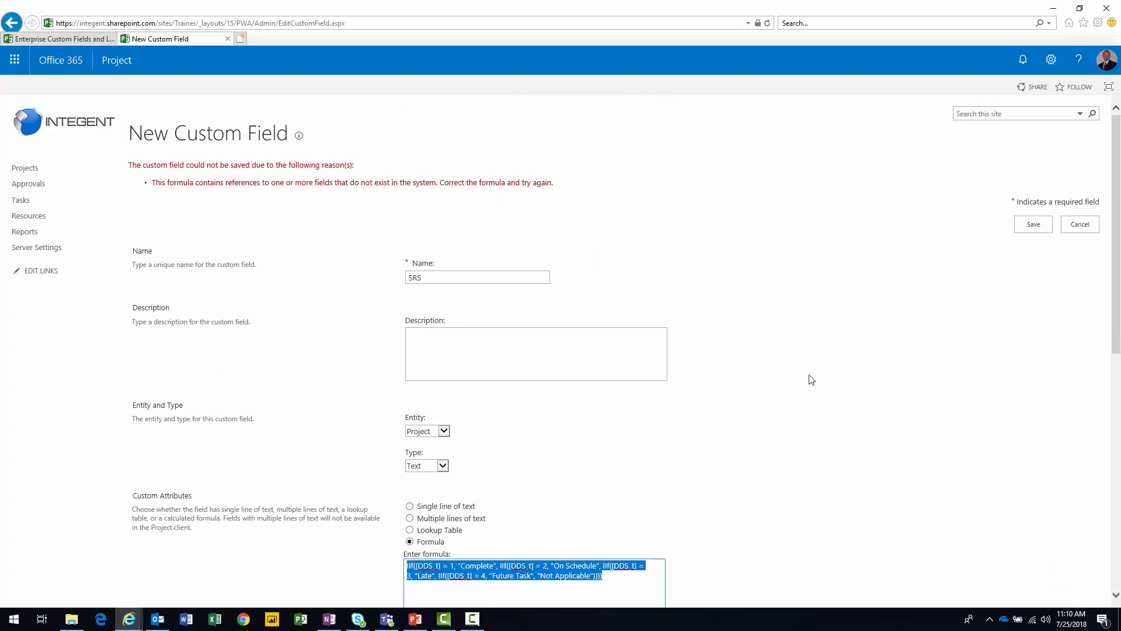
Check the field names referenced in the SRS formula against the enterprise custom fields list in a separate browser tab.
{"action": "scroll", "coordinate": [809, 381], "scroll_direction": "down", "scroll_amount": 3}
{"action": "left_click", "coordinate": [619, 427]}
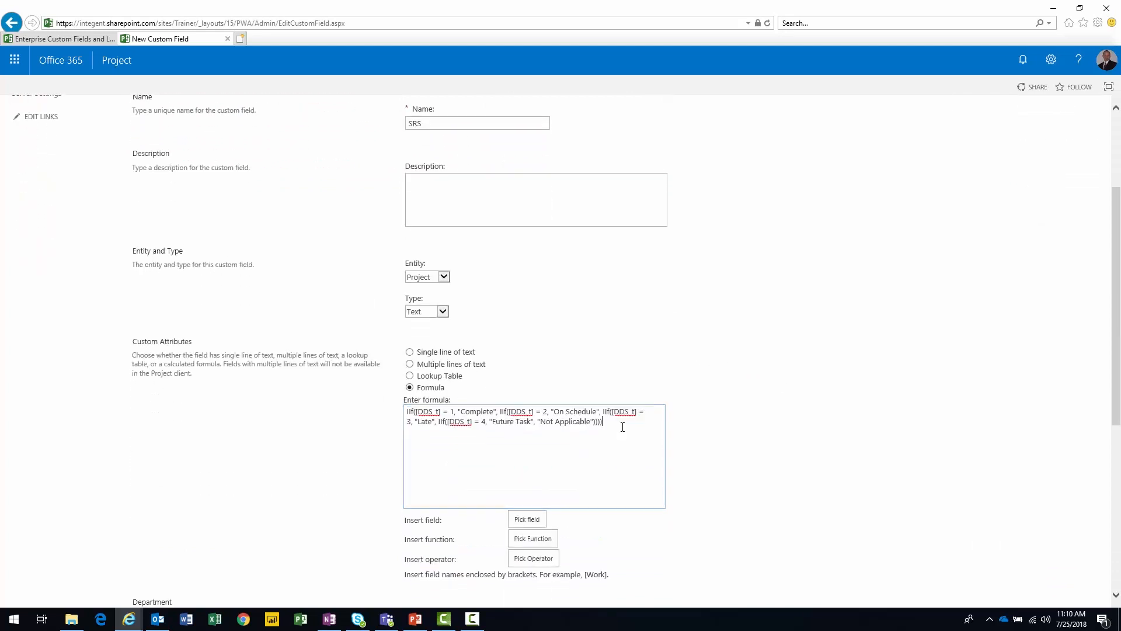
{"action": "scroll", "coordinate": [623, 427], "scroll_direction": "up", "scroll_amount": 2}
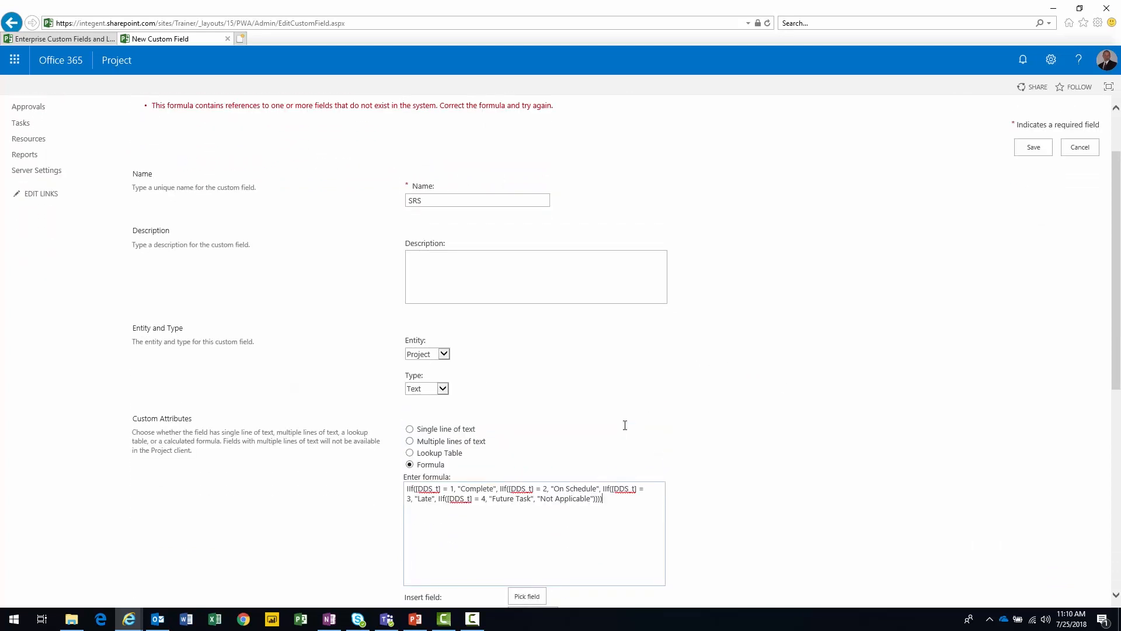
{"action": "middle_click", "coordinate": [41, 172]}
{"action": "left_click", "coordinate": [305, 39]}
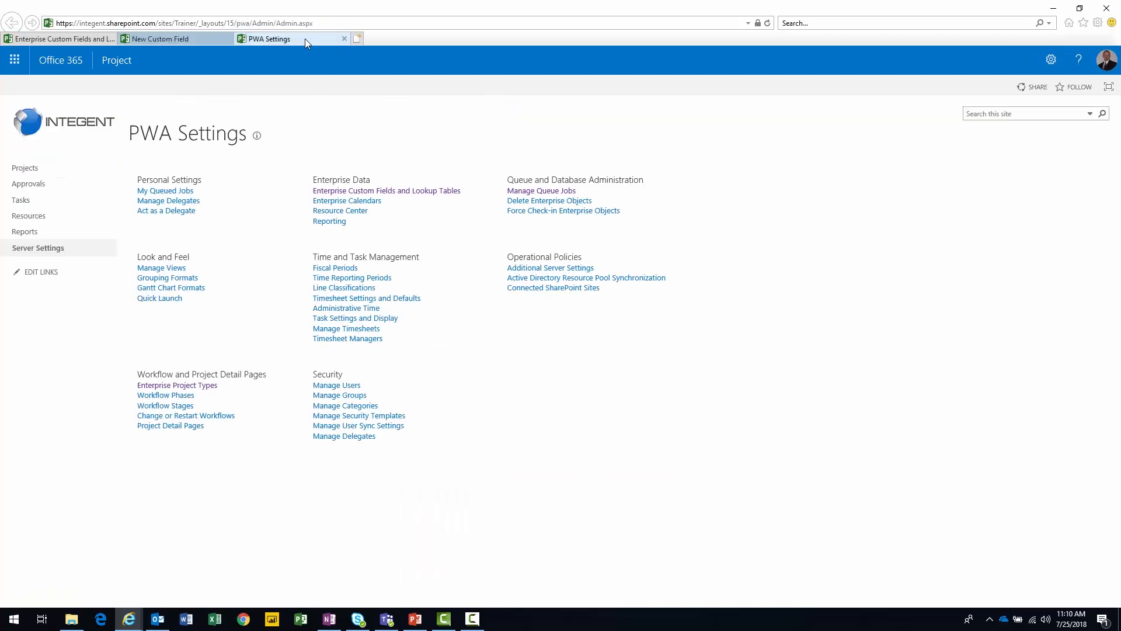
{"action": "left_click", "coordinate": [449, 191]}
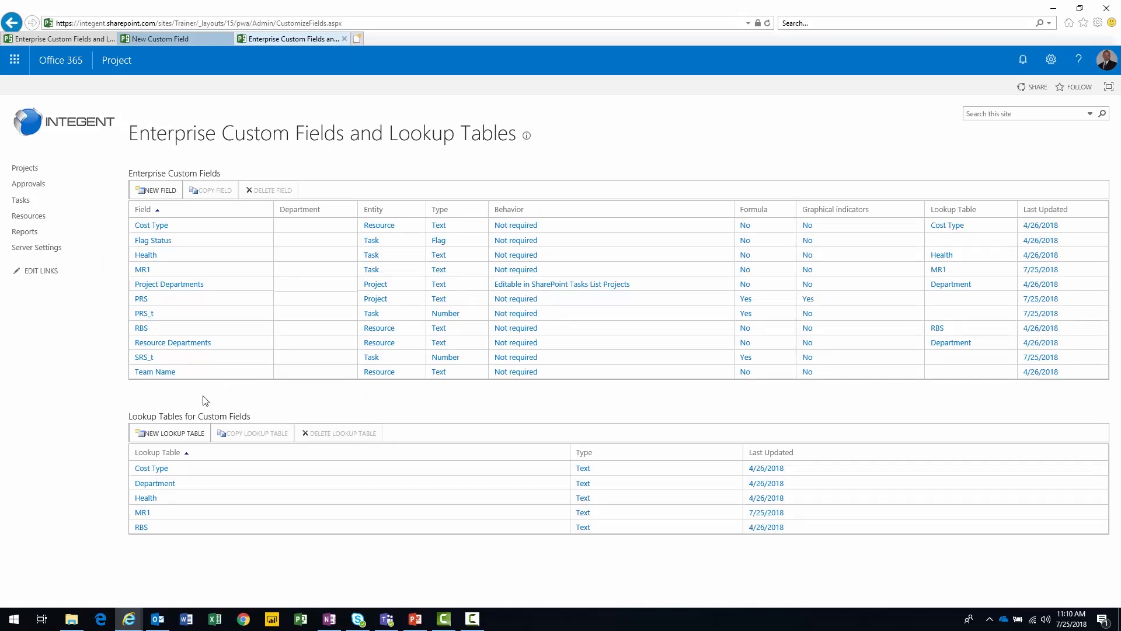
{"action": "left_click", "coordinate": [166, 39]}
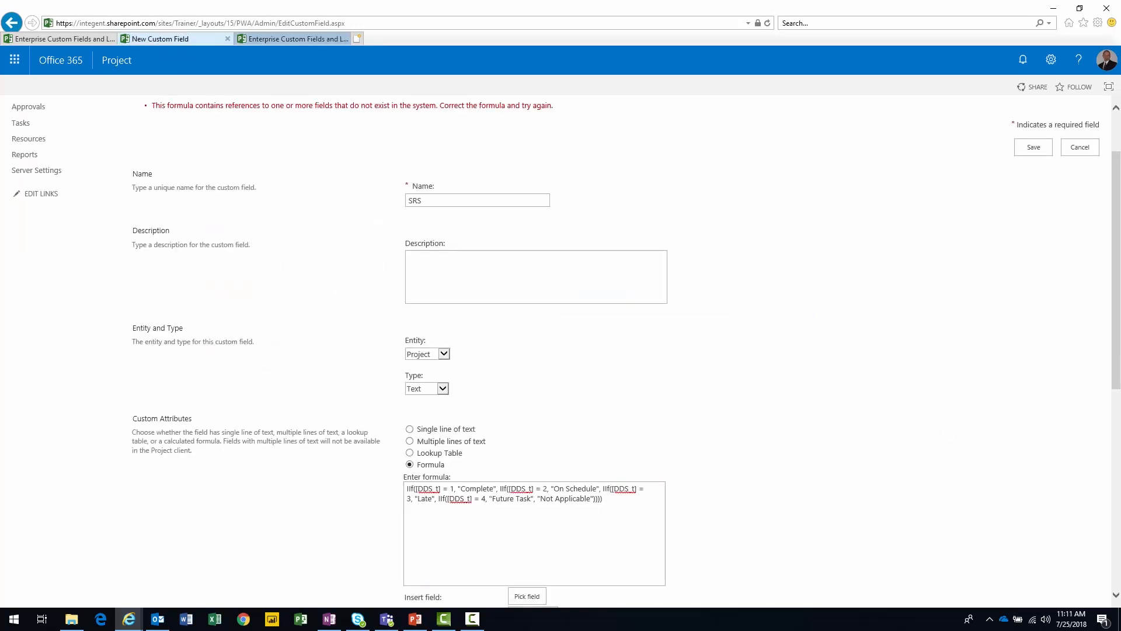
Replace the SRS formula with one mapping [SRS_t] values 1 to 4 to "Complete", "On Schedule", "Late" and "Future Task", otherwise "Not Applicable".
{"action": "key", "text": "alt+Tab"}
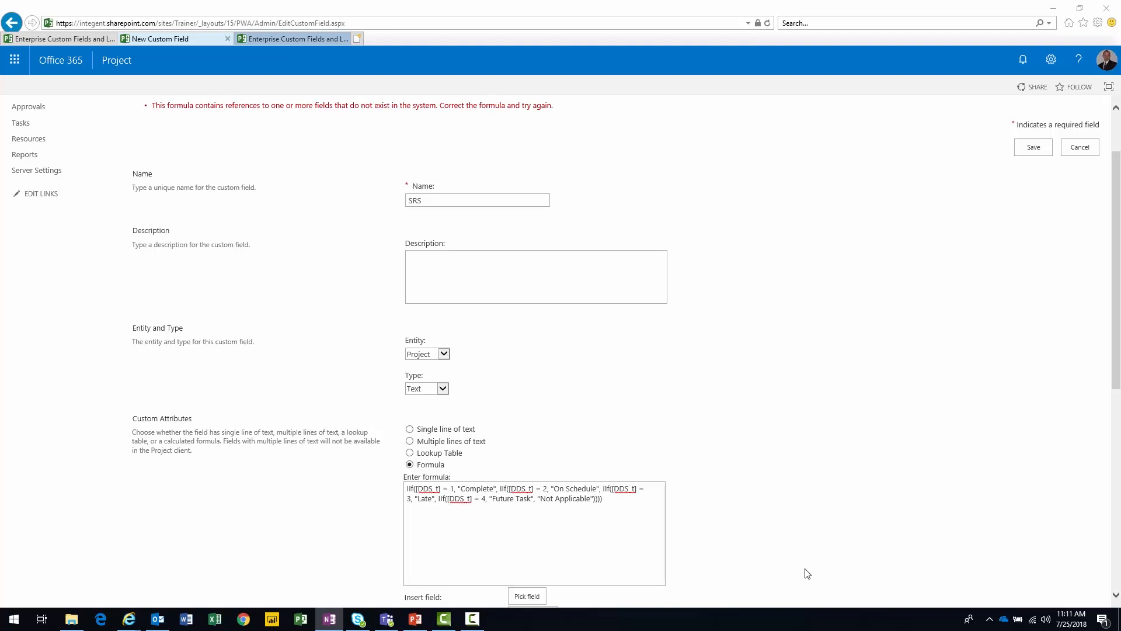
{"action": "key", "text": "alt+Tab"}
{"action": "key", "text": "ctrl+a"}
{"action": "type", "text": "IIf([SRS_t] = 1, \"Complete\", IIf([SRS_t] = 2, \"On Schedule\", IIf([SRS_t] = 3, \"Late\", IIf([SRS_t] = 4, \"Future Task\", \"Not Applicable\"))))"}
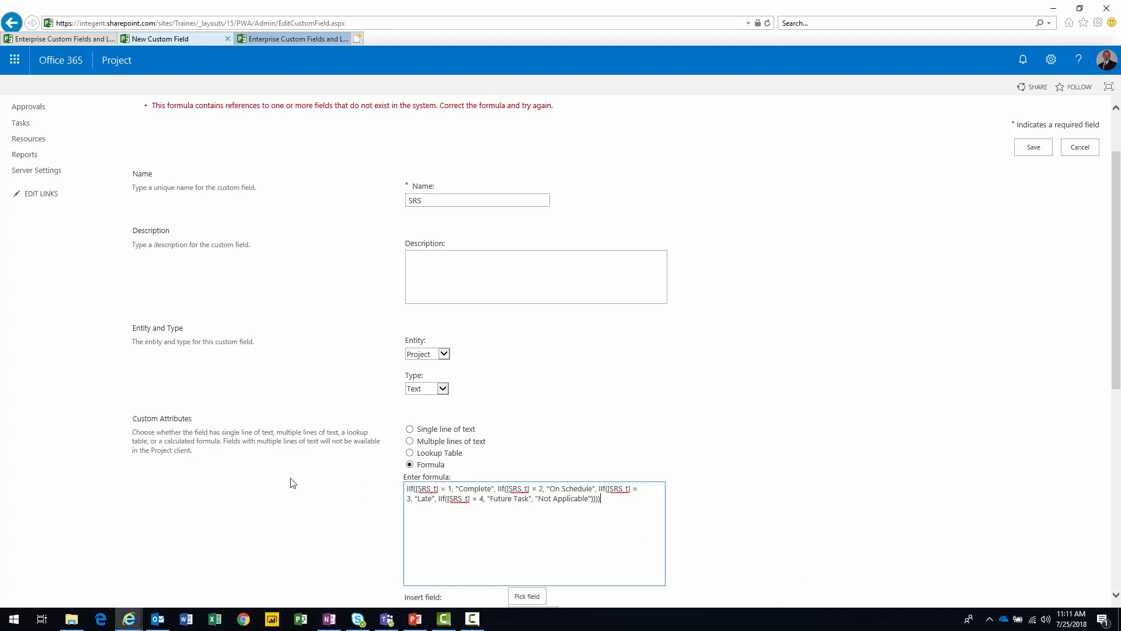
Save the SRS field and start a new enterprise custom field named DDS_t.
{"action": "left_click", "coordinate": [1034, 152]}
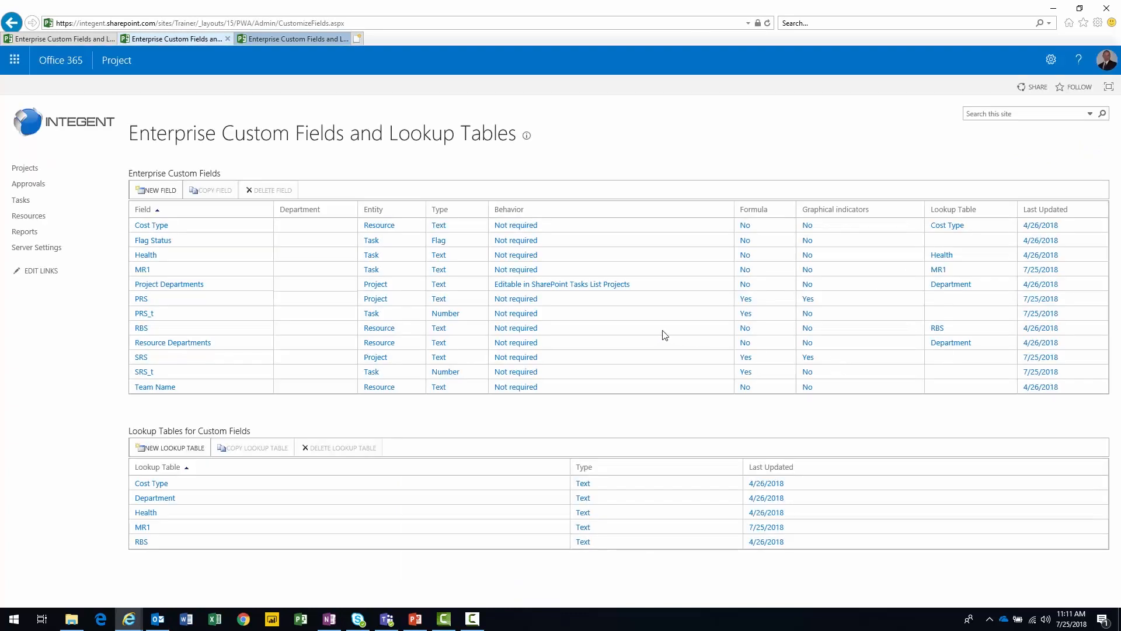
{"action": "left_click", "coordinate": [156, 194]}
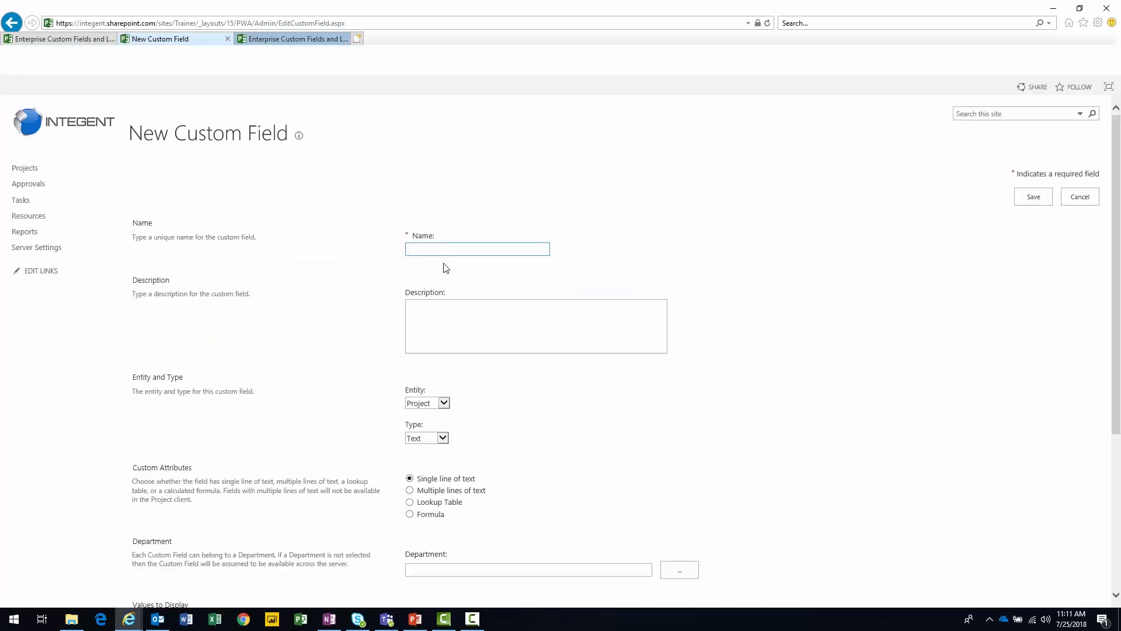
{"action": "type", "text": "DDS_t"}
Set the DDS_t field's entity to Task and its type to Number.
{"action": "scroll", "coordinate": [526, 444], "scroll_direction": "down", "scroll_amount": 3}
{"action": "left_click", "coordinate": [429, 249]}
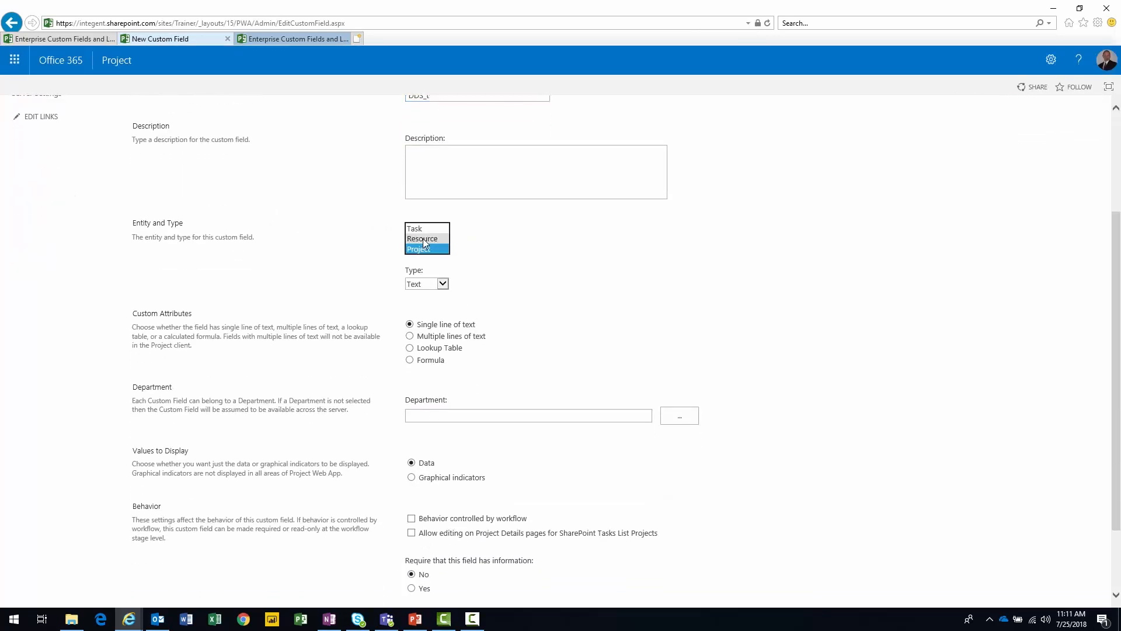
{"action": "left_click", "coordinate": [414, 228]}
{"action": "left_click", "coordinate": [427, 283]}
{"action": "left_click", "coordinate": [422, 274]}
Make DDS_t a formula field and paste the prepared status formula ending in "Now() < [Finish], 2, True, 0), 0)".
{"action": "left_click", "coordinate": [426, 347]}
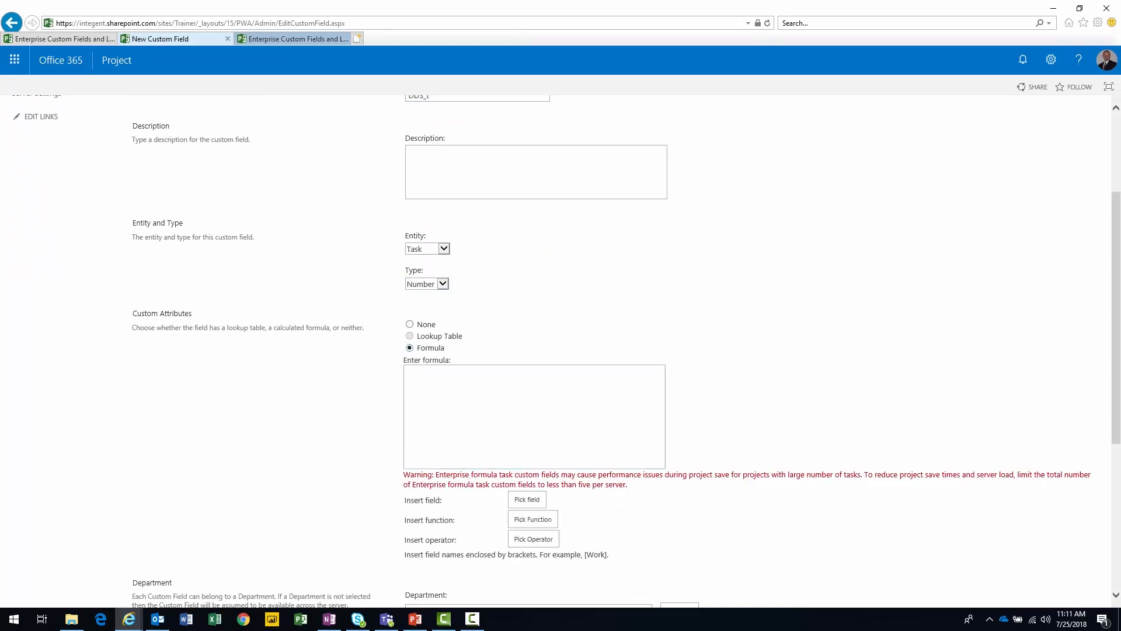
{"action": "key", "text": "alt+Tab"}
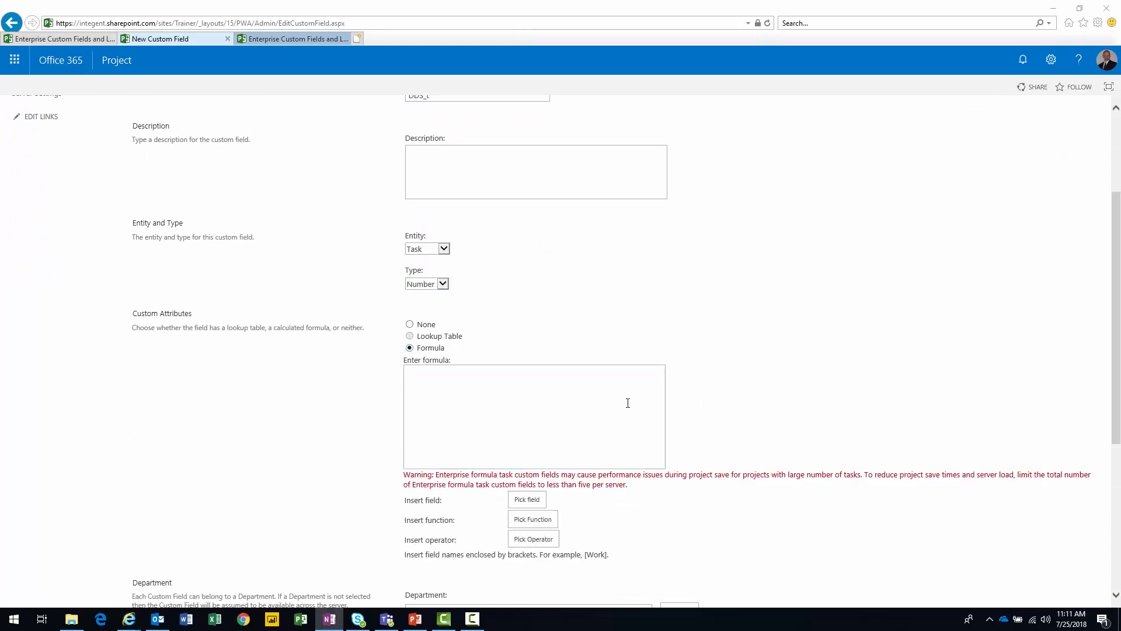
{"action": "left_click", "coordinate": [474, 406]}
{"action": "key", "text": "ctrl+v"}
Set DDS_t summary rows to Rollup Maximum and assignment rows to roll down unless manually specified, and save the field.
{"action": "scroll", "coordinate": [461, 405], "scroll_direction": "down", "scroll_amount": 5}
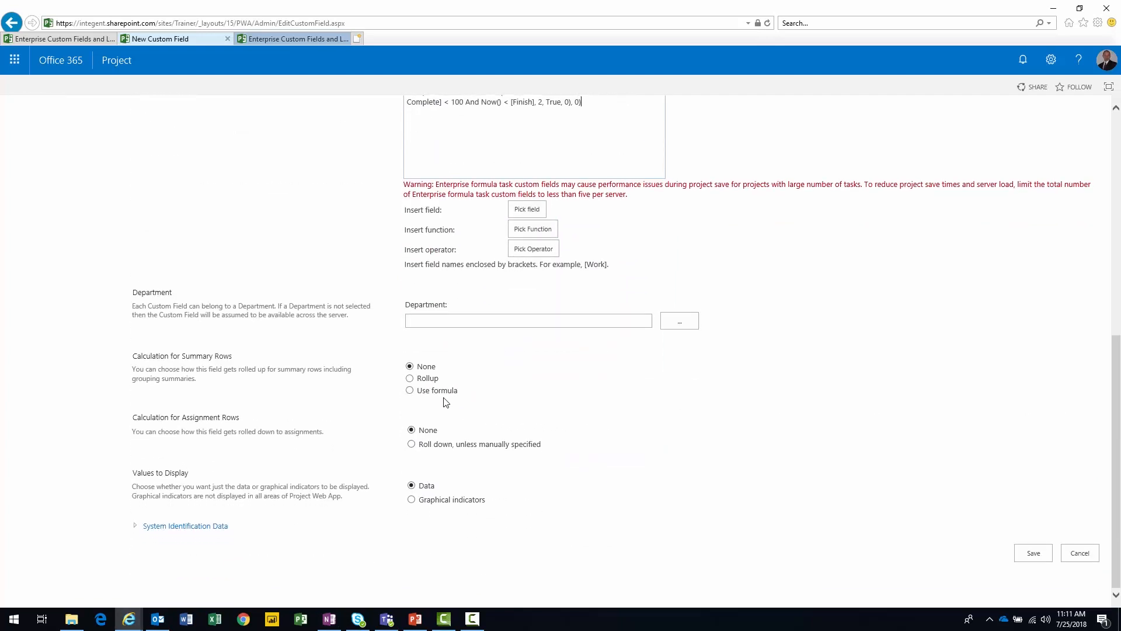
{"action": "left_click", "coordinate": [427, 378]}
{"action": "left_click", "coordinate": [412, 444]}
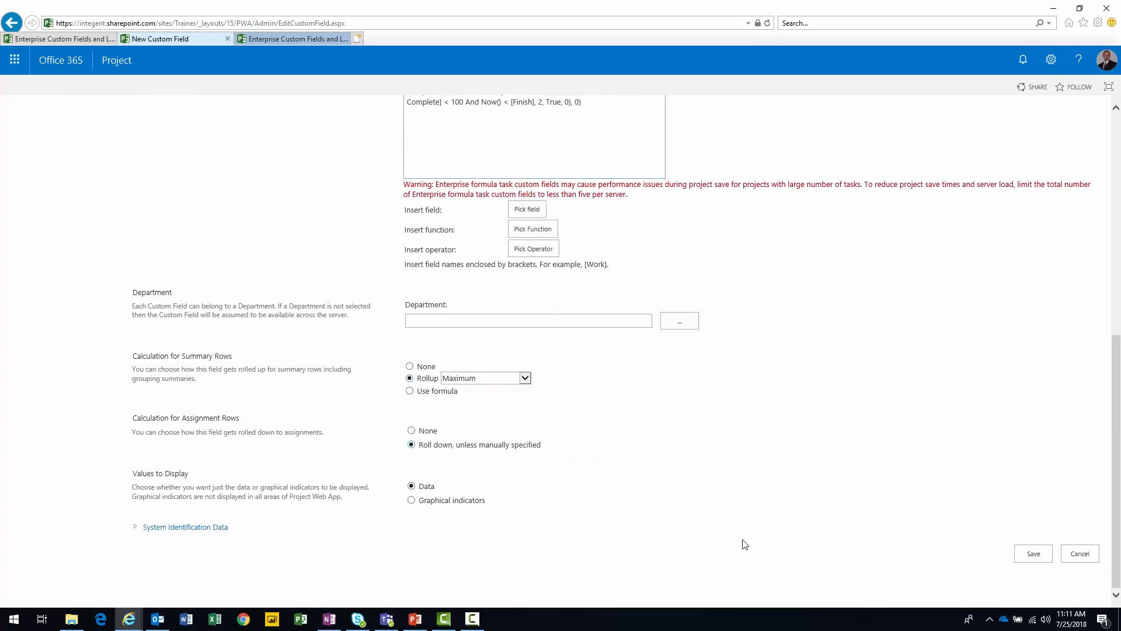
{"action": "left_click", "coordinate": [1032, 554]}
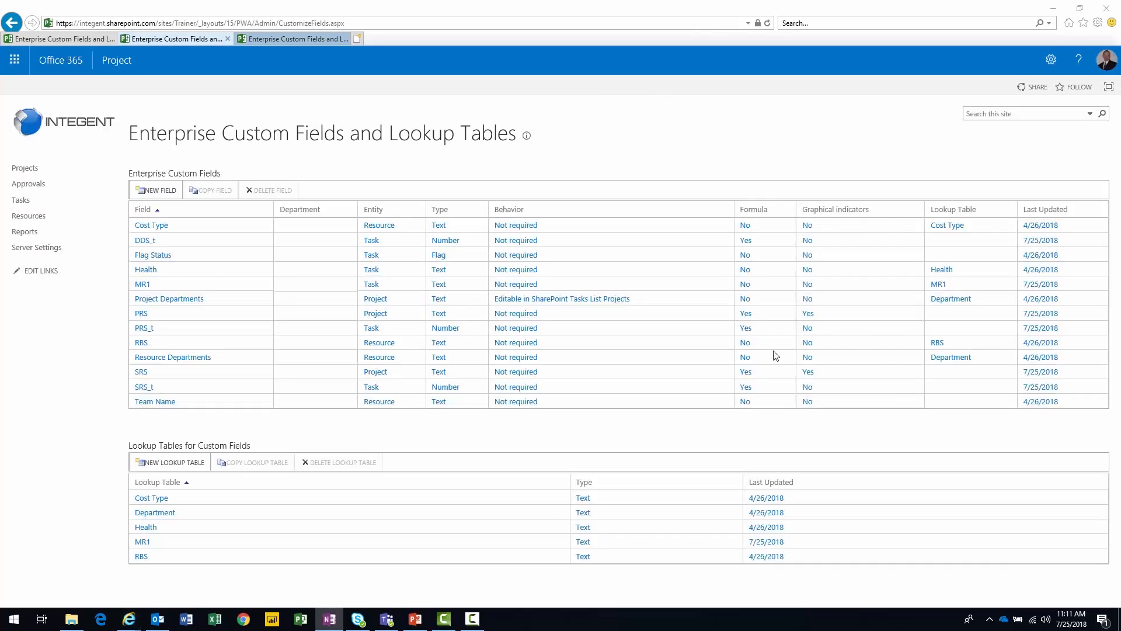
Start a new enterprise custom field named DDS with entity Project and type Text.
{"action": "left_click", "coordinate": [157, 189]}
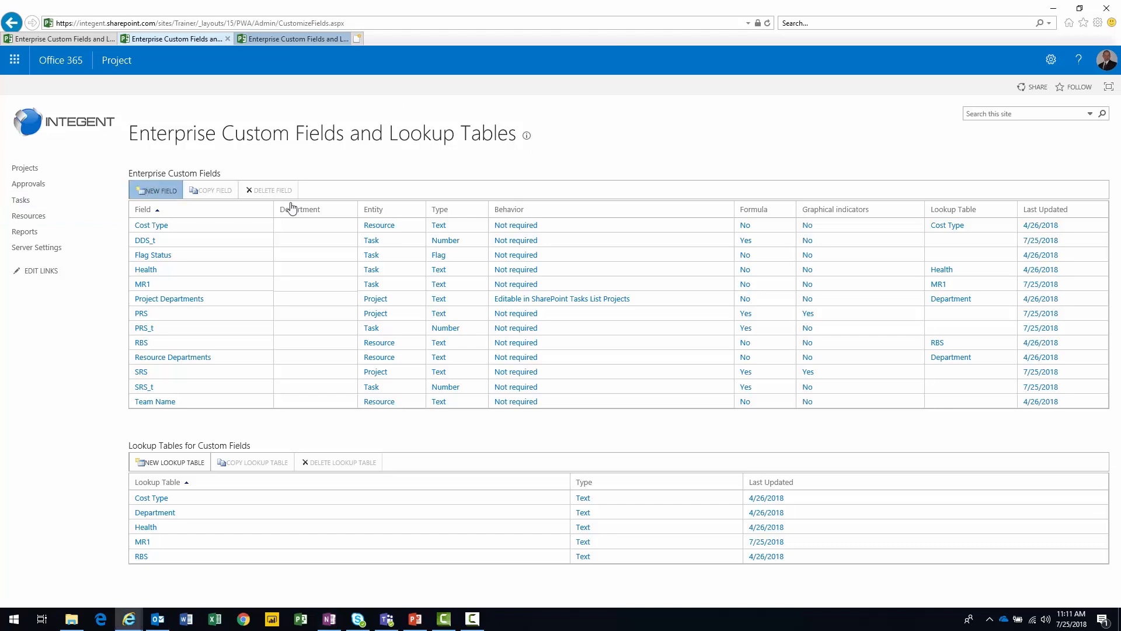
{"action": "left_click", "coordinate": [488, 248]}
{"action": "type", "text": "DDS"}
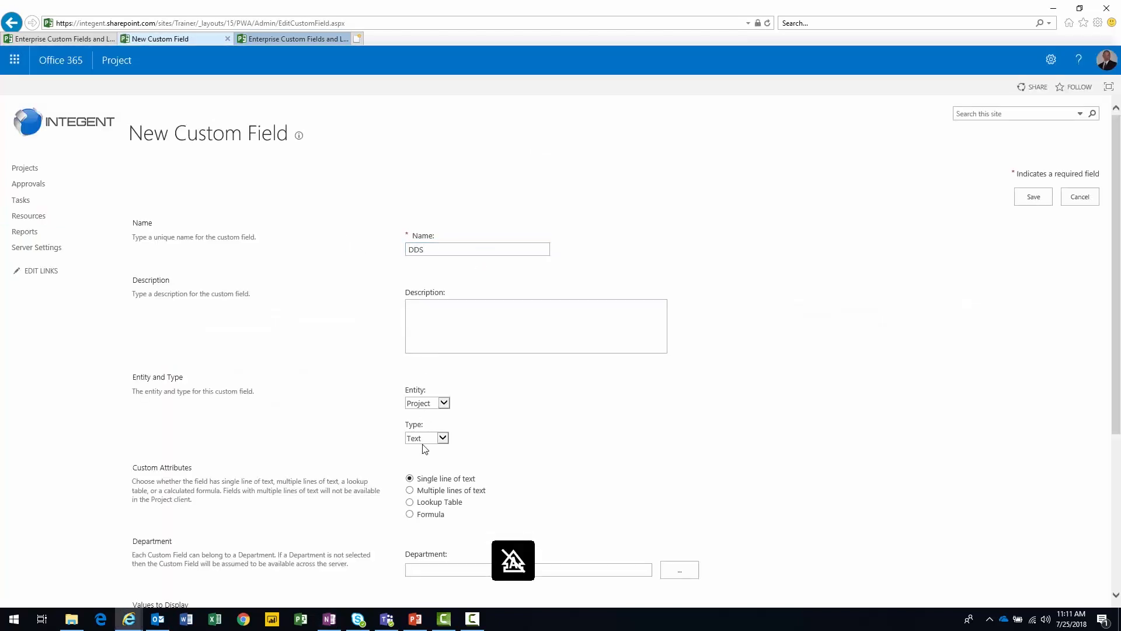
{"action": "left_click", "coordinate": [439, 438]}
{"action": "scroll", "coordinate": [632, 405], "scroll_direction": "down", "scroll_amount": 2}
{"action": "scroll", "coordinate": [632, 405], "scroll_direction": "down", "scroll_amount": 2}
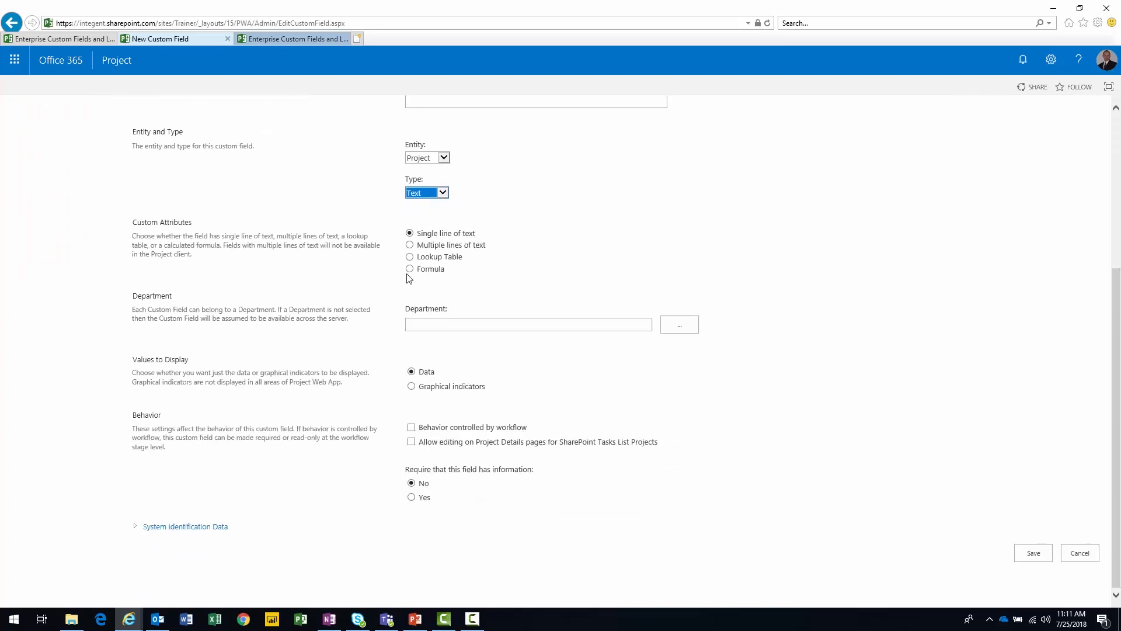
Give DDS a formula mapping [DDS_t] values 1 to 4 to "Complete", "On Schedule", "Late" and "Future Task", otherwise "Not Applicable".
{"action": "left_click", "coordinate": [420, 272]}
{"action": "left_click", "coordinate": [503, 325]}
{"action": "type", "text": "IIf([DDS_t] = 1, \"Complete\", IIf([DDS_t] = 2, \"On Schedule\", IIf([DDS_t] = 3, \"Late\", IIf([DDS_t] = 4, \"Future Task\", \"Not Applicable\"))))"}
Display DDS as graphical indicators with five "contains" test rows for non-summary rows and show data values in ToolTips.
{"action": "scroll", "coordinate": [529, 329], "scroll_direction": "down", "scroll_amount": 1}
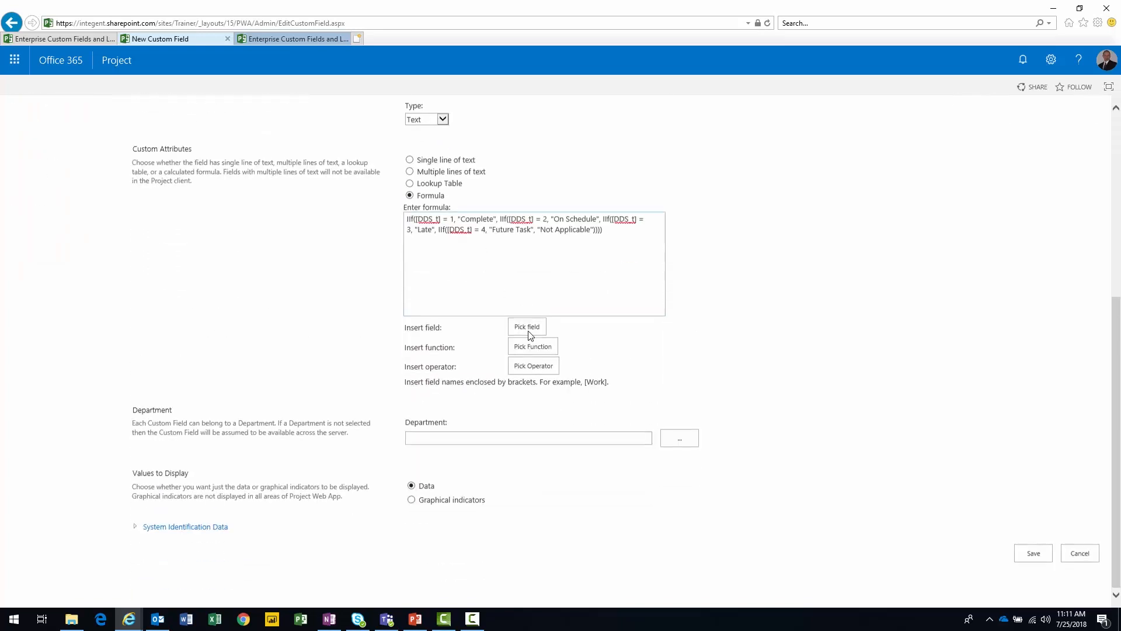
{"action": "left_click", "coordinate": [435, 500]}
{"action": "scroll", "coordinate": [446, 536], "scroll_direction": "down", "scroll_amount": 2}
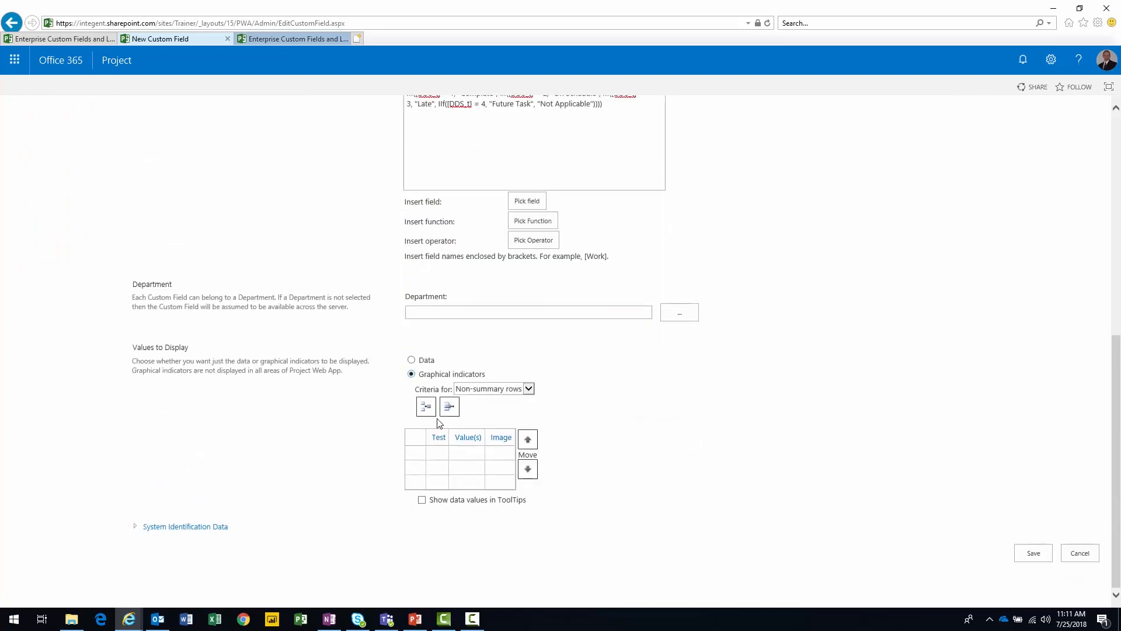
{"action": "left_click", "coordinate": [427, 411]}
{"action": "left_click", "coordinate": [444, 453]}
{"action": "left_click", "coordinate": [448, 467]}
{"action": "left_click", "coordinate": [451, 483]}
{"action": "left_click", "coordinate": [452, 497]}
{"action": "left_click", "coordinate": [453, 512]}
{"action": "left_click", "coordinate": [422, 529]}
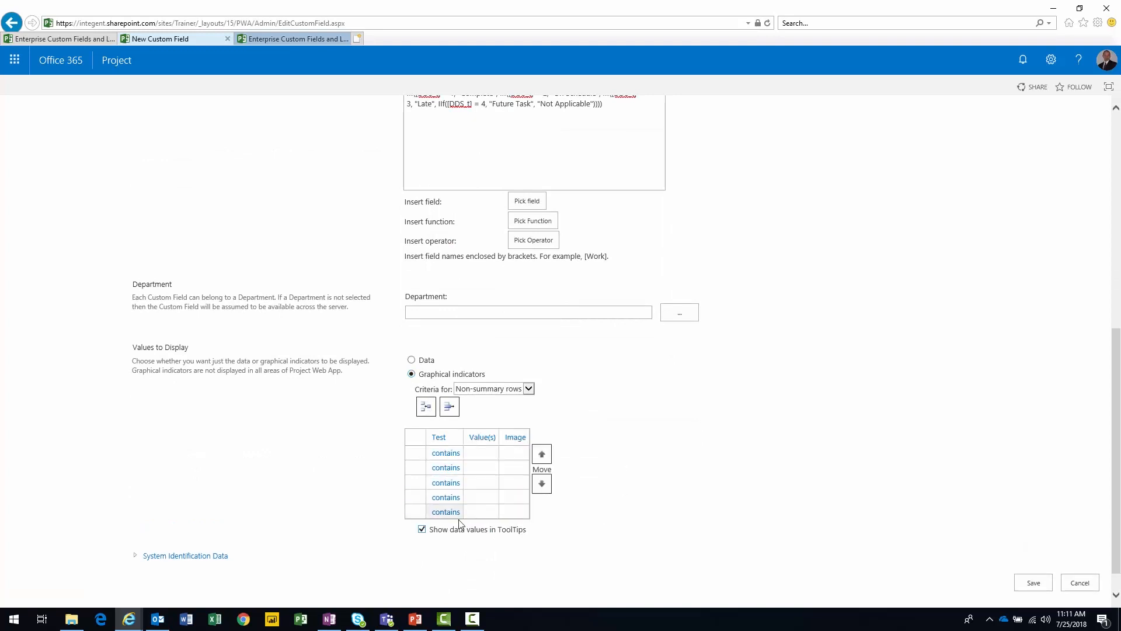
Fill the five indicator row values with Complete, On Schedule, Late, Future Task and Not Applicable.
{"action": "left_click", "coordinate": [476, 454]}
{"action": "type", "text": "Complete"}
{"action": "type", "text": "On Schedule"}
{"action": "key", "text": "Return"}
{"action": "type", "text": "Late"}
{"action": "key", "text": "Return"}
{"action": "type", "text": "Fitir"}
{"action": "key", "text": "BackSpace"}
{"action": "key", "text": "BackSpace"}
{"action": "key", "text": "BackSpace"}
{"action": "key", "text": "BackSpace"}
{"action": "type", "text": "uture Ta"}
{"action": "key", "text": "Return"}
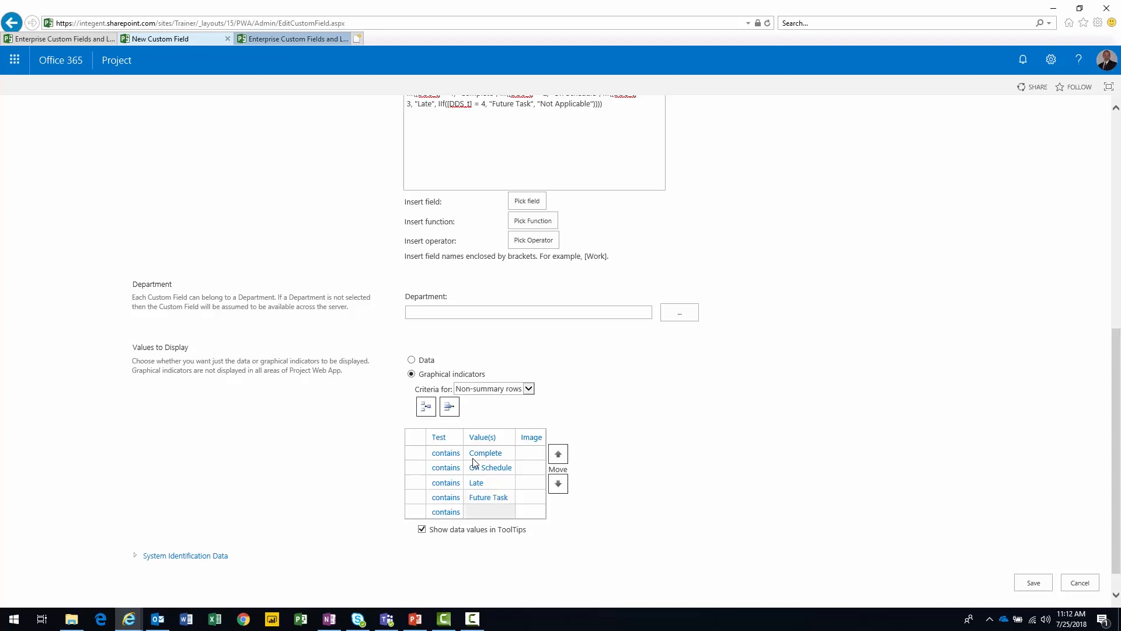
{"action": "type", "text": "Not Applicable"}
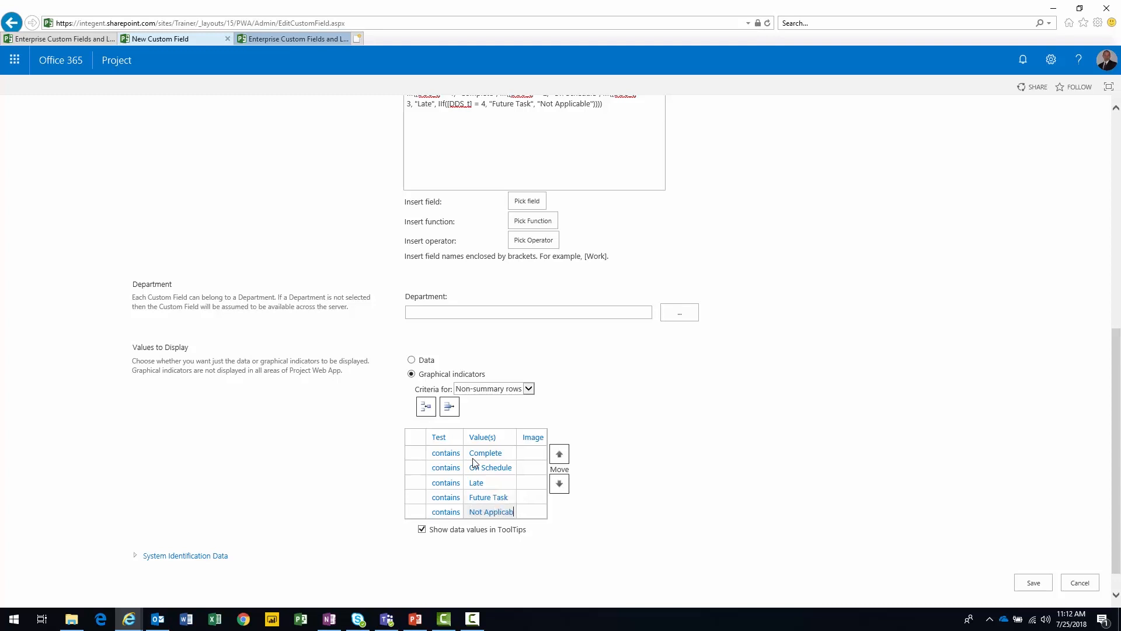
Assign the green check mark image to the Complete row and the green diamond image to the On Schedule row.
{"action": "left_click", "coordinate": [538, 461]}
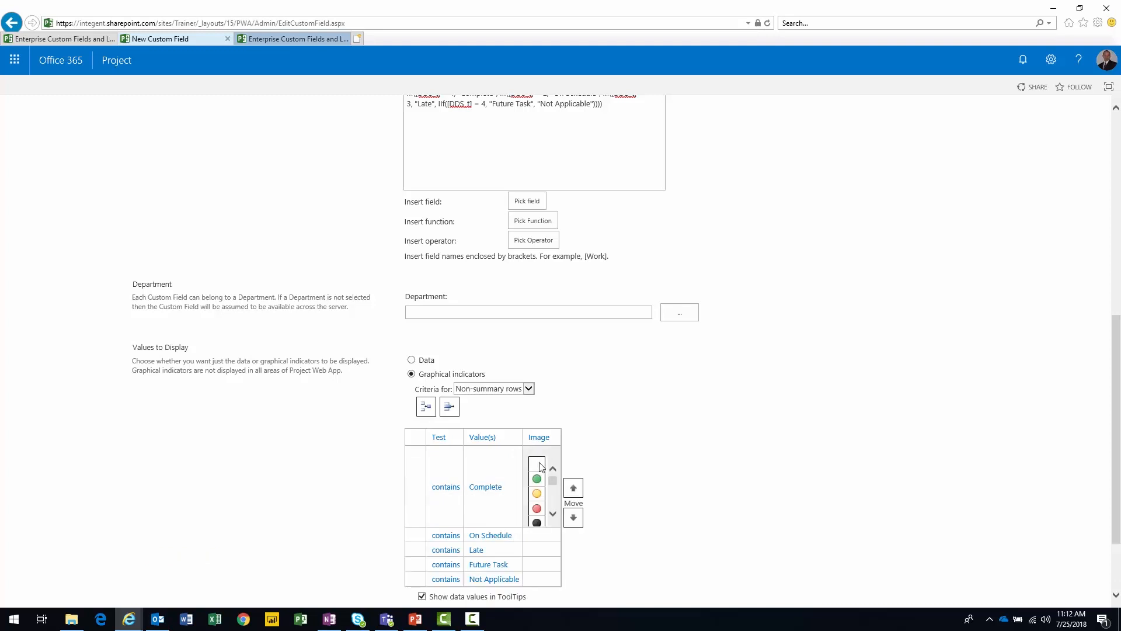
{"action": "scroll", "coordinate": [551, 504], "scroll_direction": "down", "scroll_amount": 5}
{"action": "scroll", "coordinate": [552, 511], "scroll_direction": "down", "scroll_amount": 4}
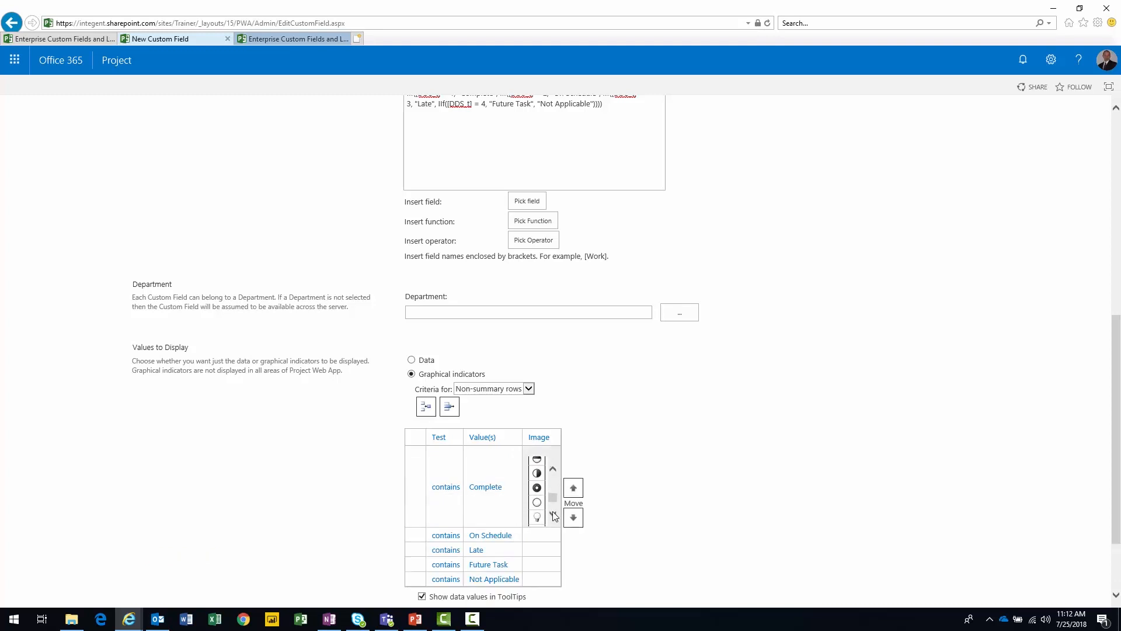
{"action": "left_click", "coordinate": [538, 493]}
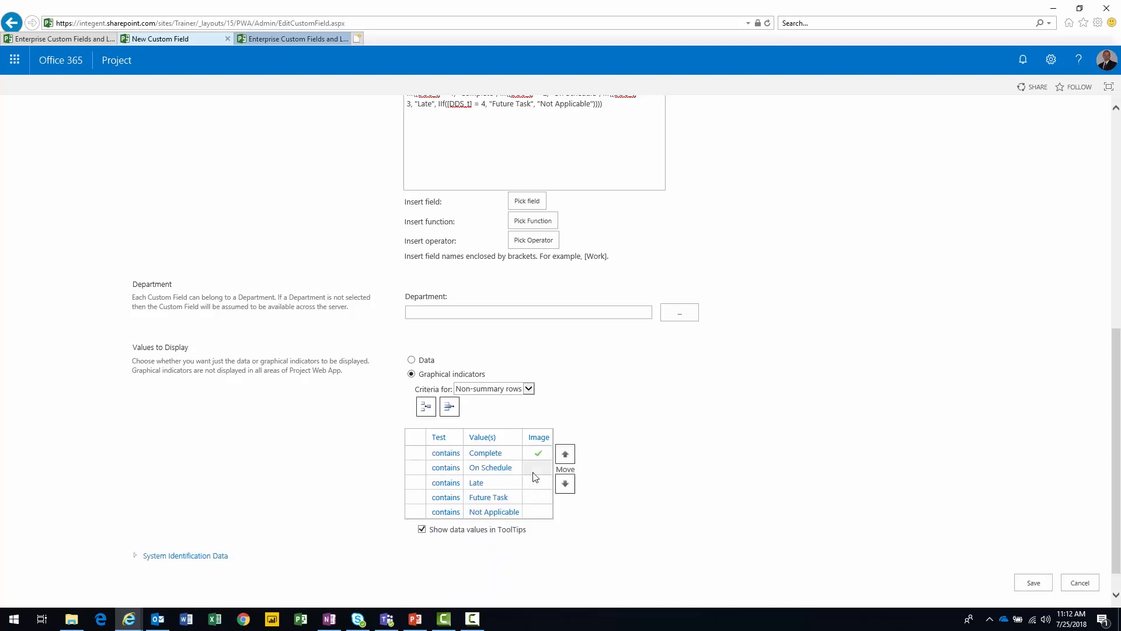
{"action": "left_click", "coordinate": [538, 467]}
{"action": "scroll", "coordinate": [551, 521], "scroll_direction": "down", "scroll_amount": 3}
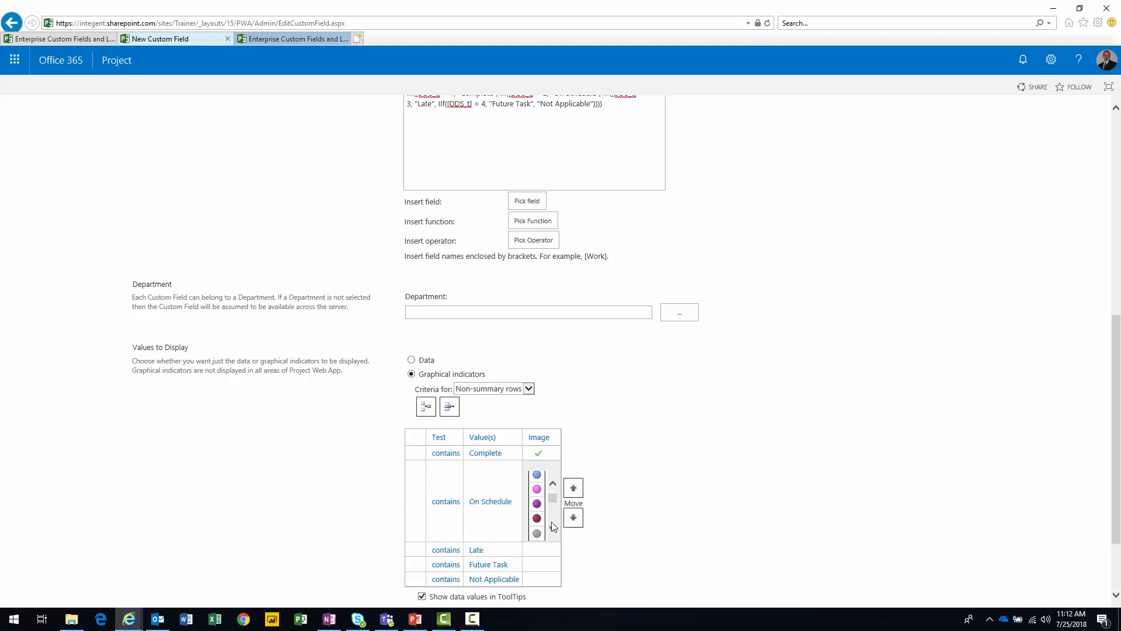
{"action": "scroll", "coordinate": [551, 516], "scroll_direction": "down", "scroll_amount": 5}
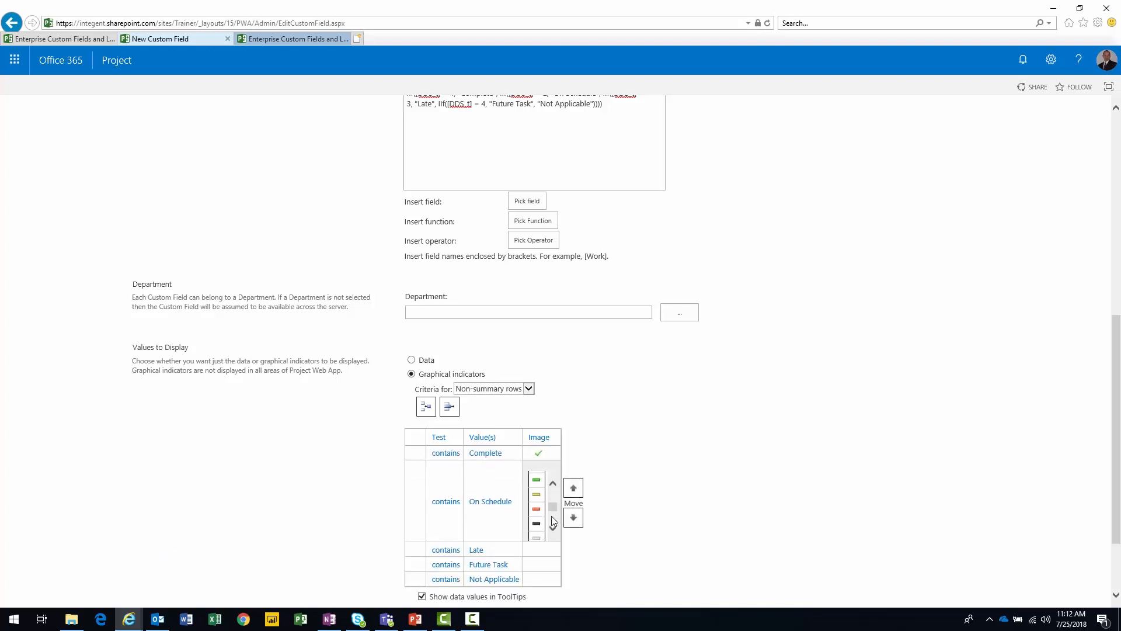
{"action": "left_click", "coordinate": [537, 531]}
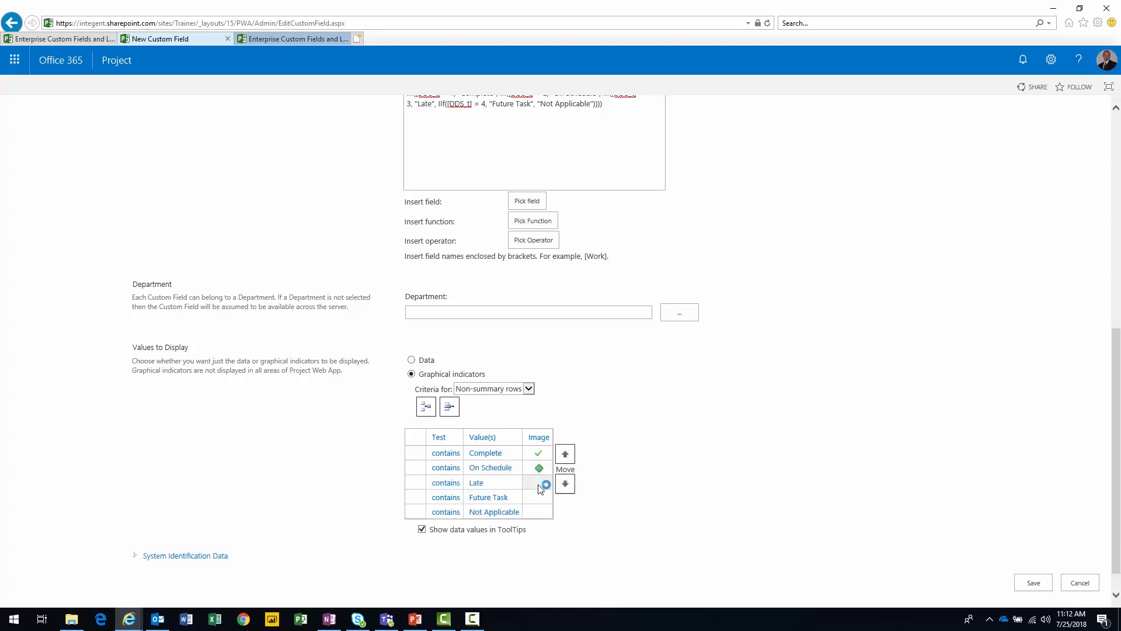
Assign the yellow diamond image to the DDS field's Late row and the white dash image to its Future Task row.
{"action": "left_click", "coordinate": [539, 484]}
{"action": "scroll", "coordinate": [551, 523], "scroll_direction": "down", "scroll_amount": 3}
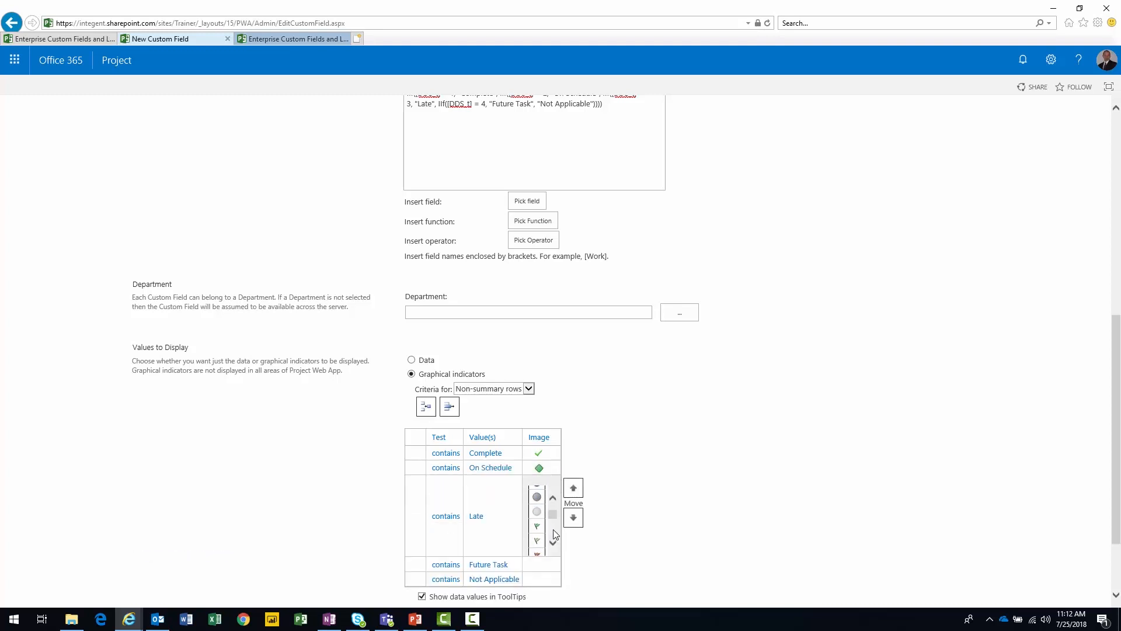
{"action": "scroll", "coordinate": [552, 514], "scroll_direction": "up", "scroll_amount": 2}
{"action": "left_click", "coordinate": [538, 502]}
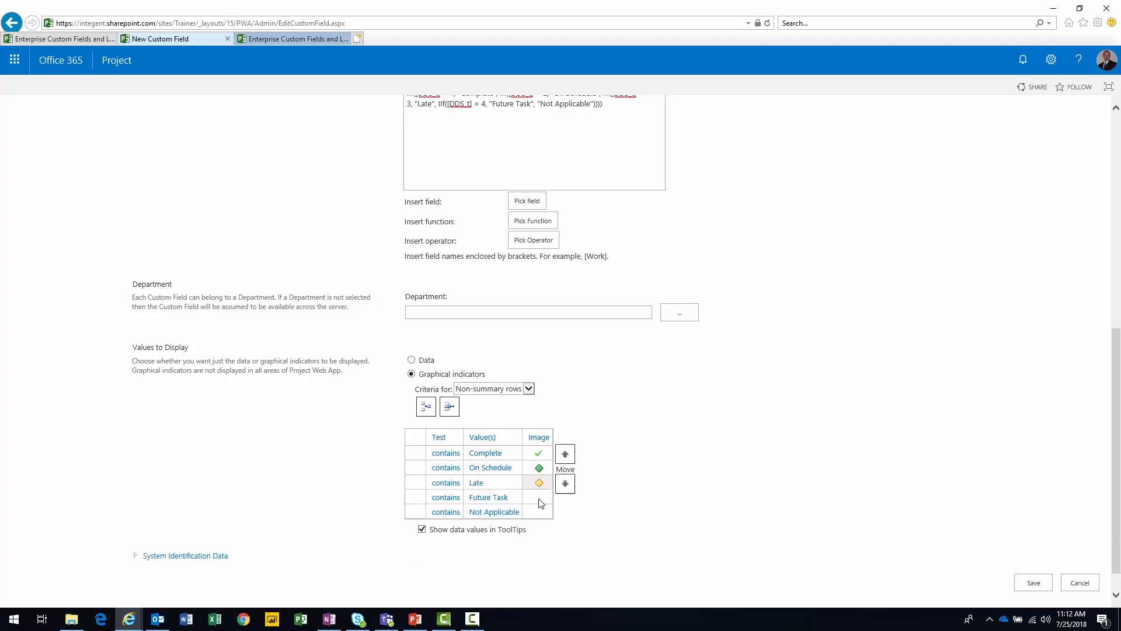
{"action": "left_click", "coordinate": [538, 498]}
{"action": "scroll", "coordinate": [552, 548], "scroll_direction": "down", "scroll_amount": 5}
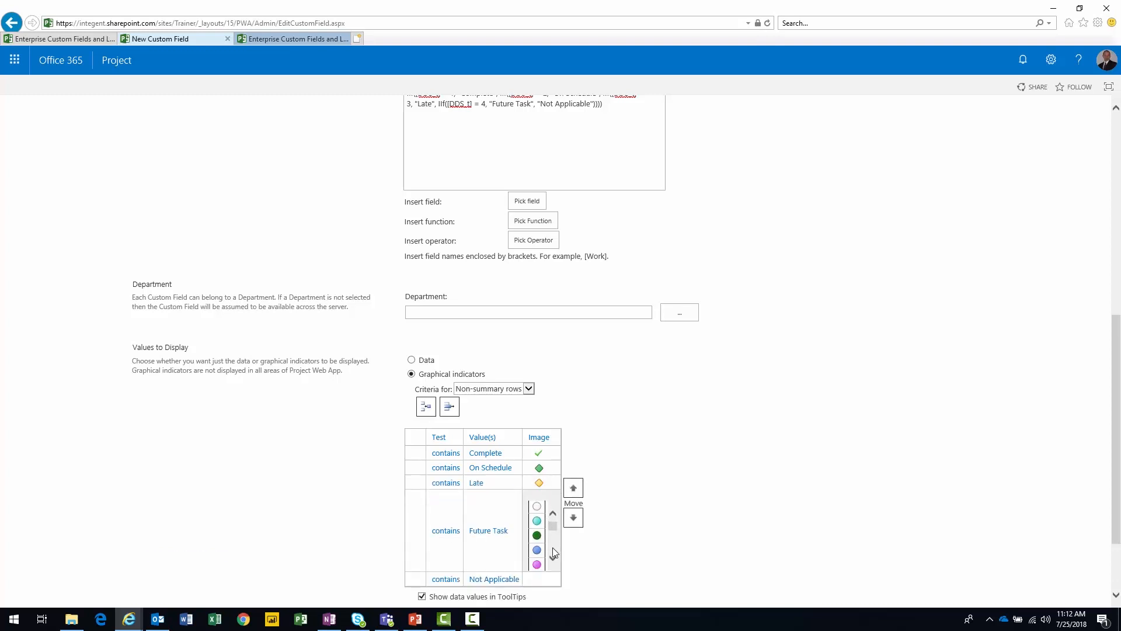
{"action": "left_click", "coordinate": [539, 545]}
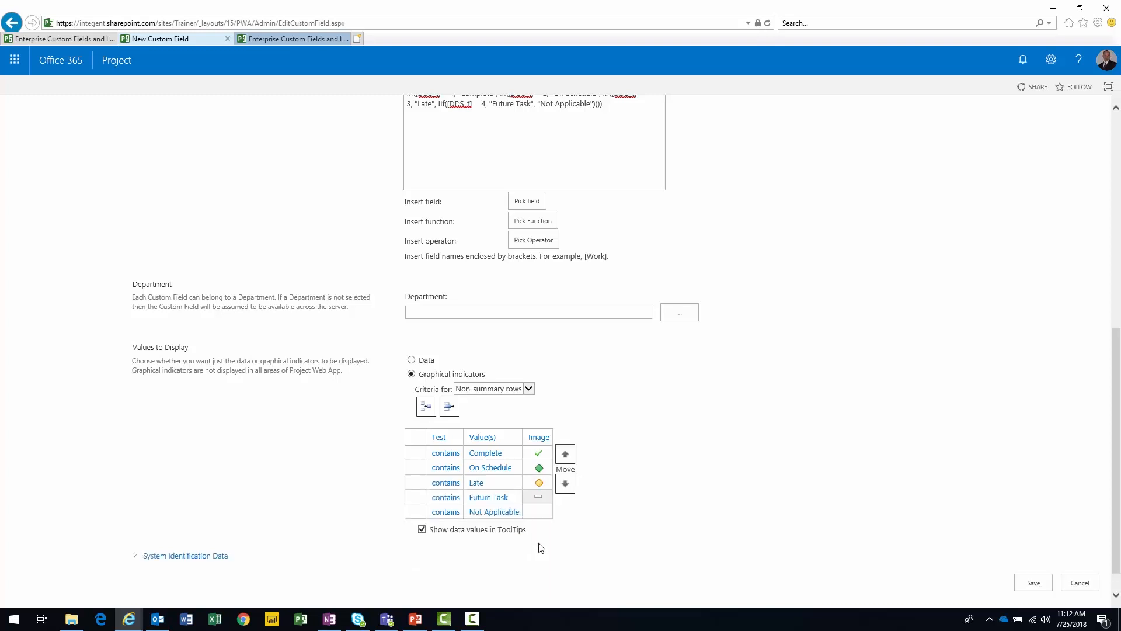
Assign the black circle with a white center to the Not Applicable row and save the DDS field.
{"action": "left_click", "coordinate": [539, 513]}
{"action": "scroll", "coordinate": [555, 562], "scroll_direction": "down", "scroll_amount": 3}
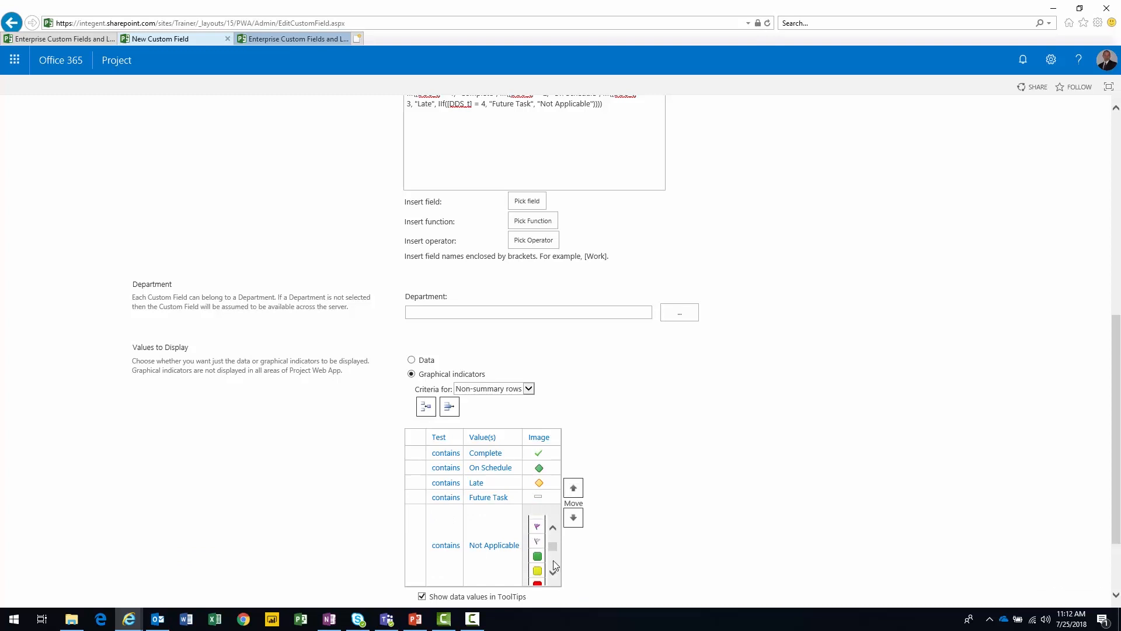
{"action": "left_click", "coordinate": [537, 521]}
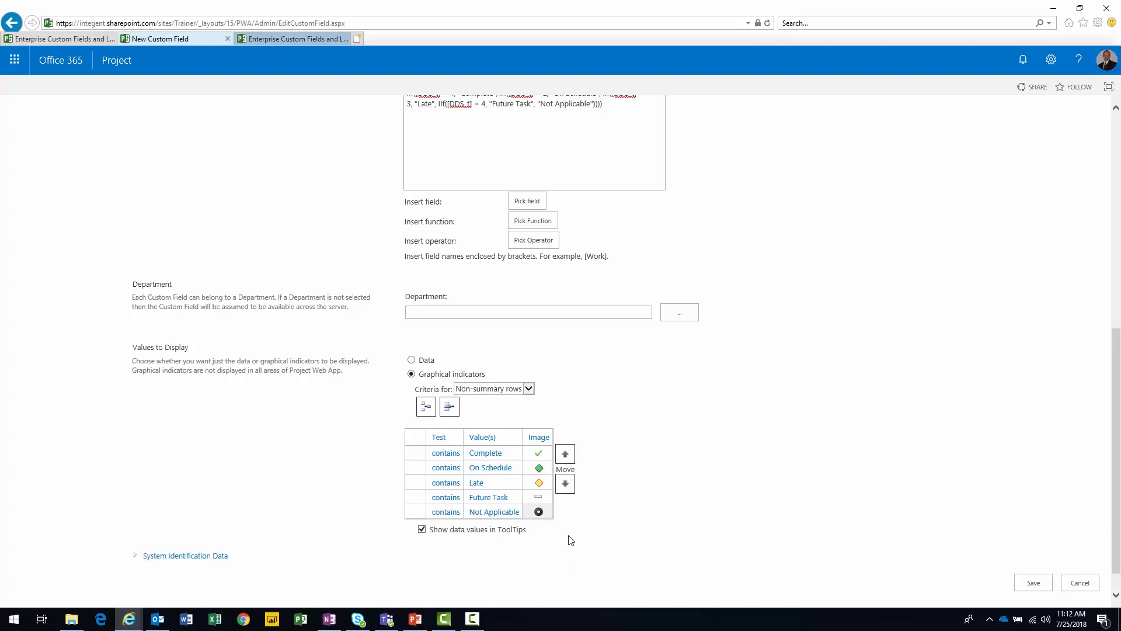
{"action": "left_click", "coordinate": [1033, 583]}
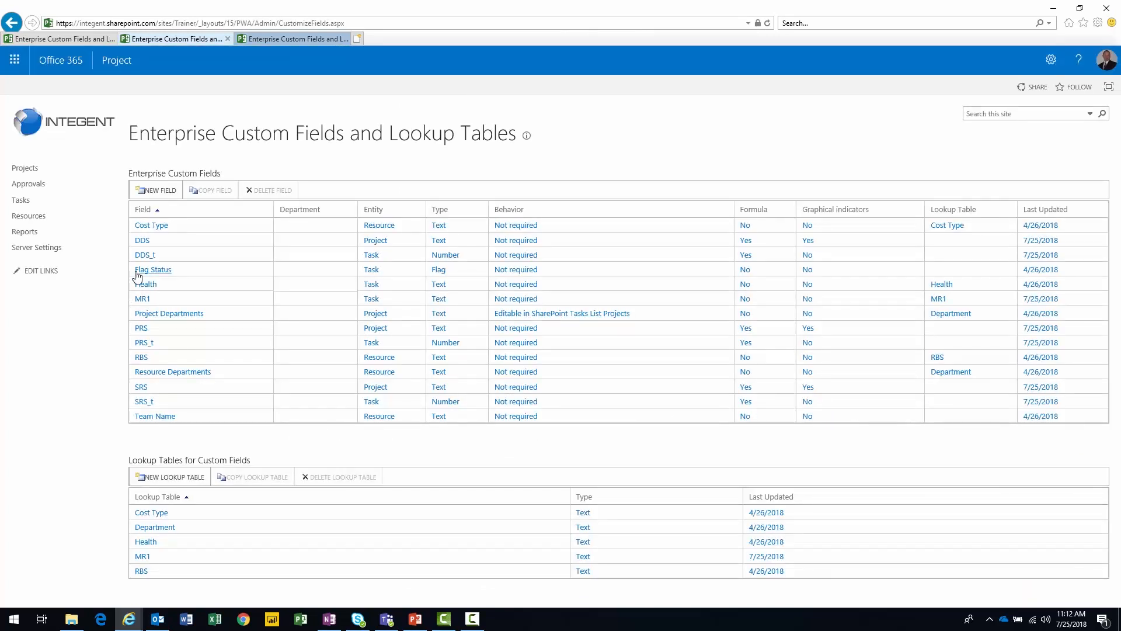
Start a new enterprise custom field named BETA_t with entity Task and type Number.
{"action": "left_click", "coordinate": [158, 190]}
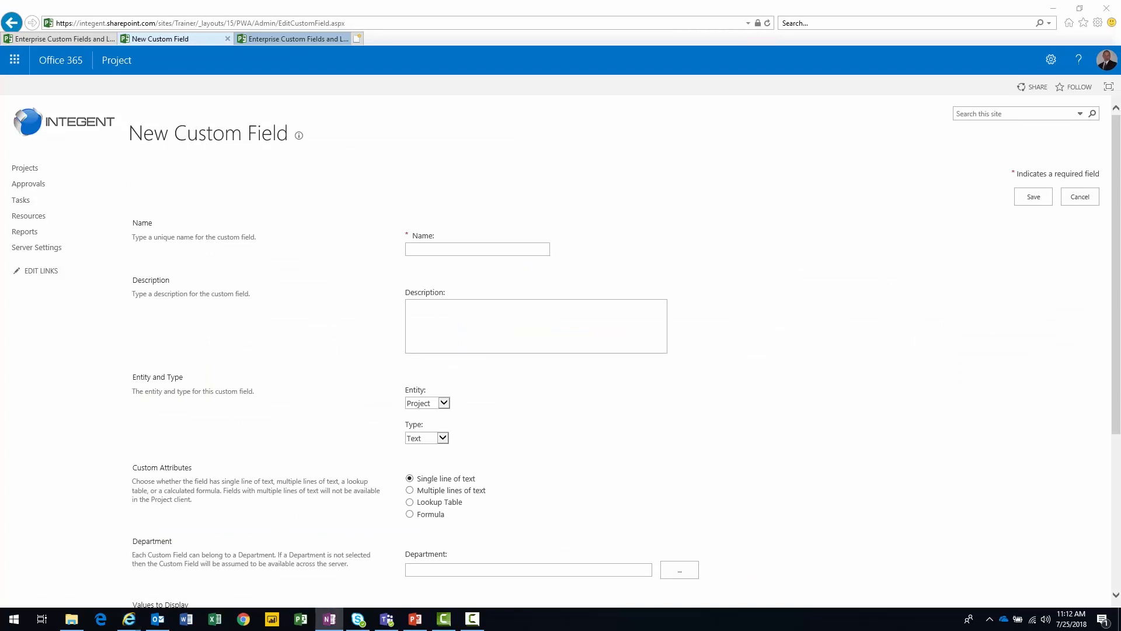
{"action": "left_click", "coordinate": [467, 247]}
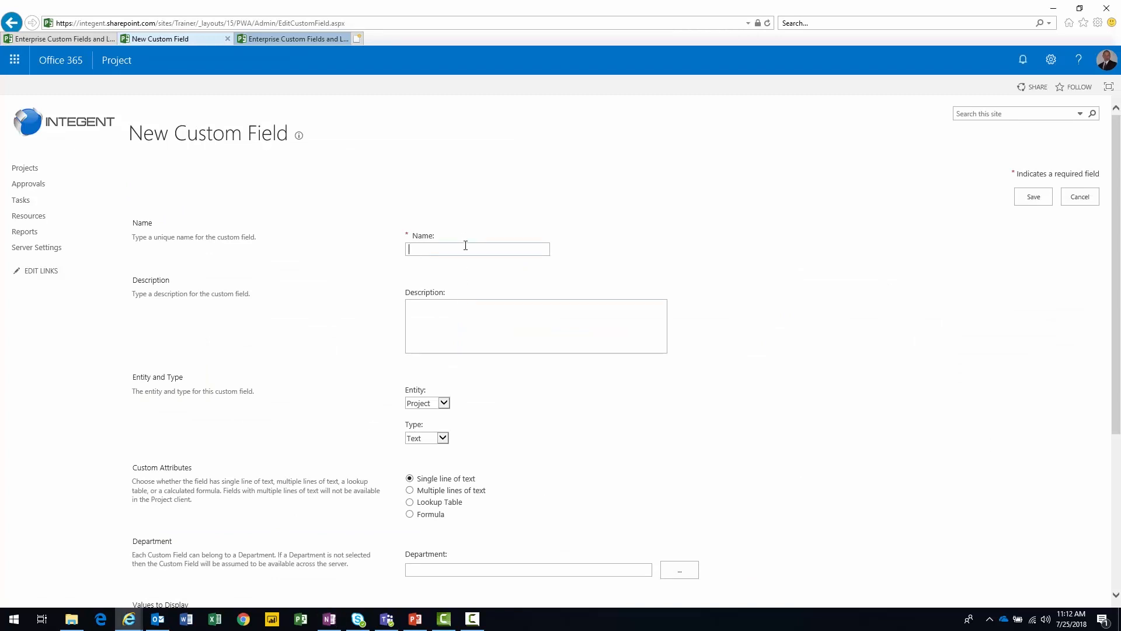
{"action": "key", "text": "Caps_Lock"}
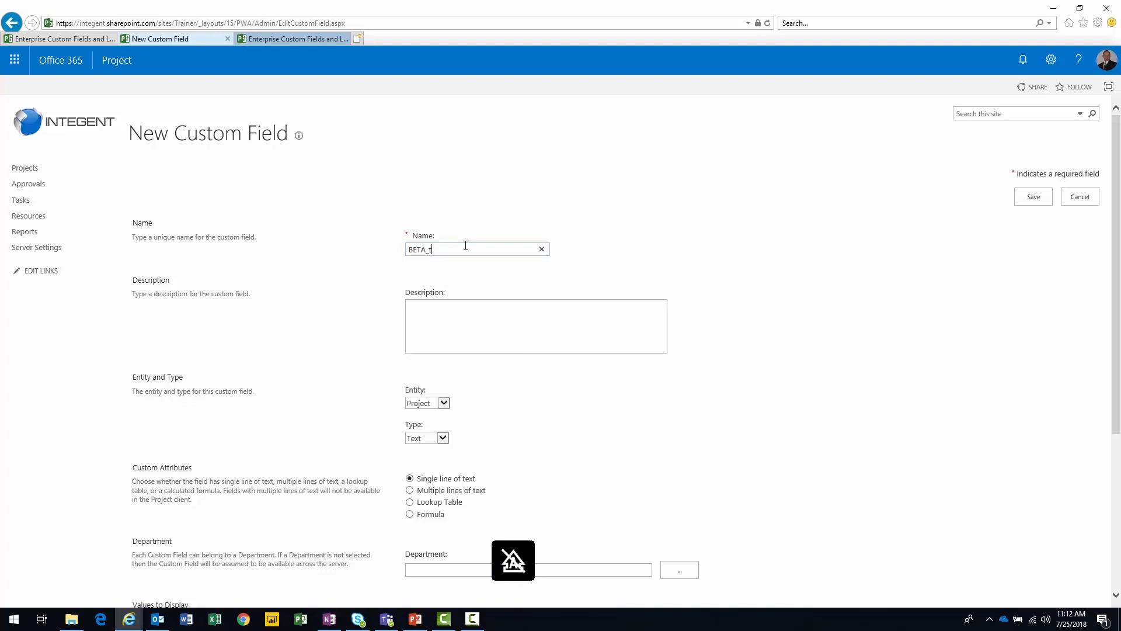
{"action": "scroll", "coordinate": [377, 345], "scroll_direction": "down", "scroll_amount": 3}
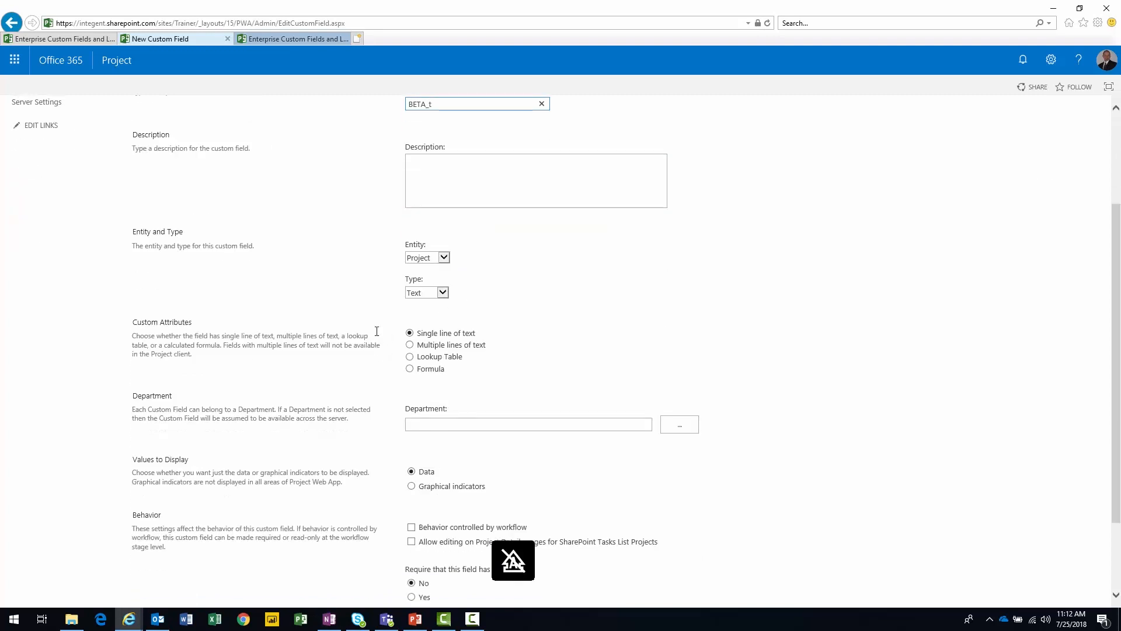
{"action": "left_click", "coordinate": [427, 250]}
{"action": "left_click", "coordinate": [426, 248]}
{"action": "left_click", "coordinate": [427, 287]}
{"action": "left_click", "coordinate": [421, 274]}
Give BETA_t a formula testing [MR1] = "Beta", with a Switch returning status codes from [% Complete], [Start] and [Finish], otherwise 0.
{"action": "left_click", "coordinate": [429, 349]}
{"action": "left_click", "coordinate": [465, 393]}
{"action": "type", "text": "IIf([MR1] = \"Beta\", Switch([% Complete] = 0 And [Start] > Now(), 4, [% Complete] = 100, 1, [% Complete] < 100 And Now() > [Finish], 3, [% Complete] < 100 And Now() < [Finish], 2, True, 0), 0)"}
Set BETA_t summary rows to Rollup Maximum and assignment rows to roll down unless manually specified, and save the field.
{"action": "scroll", "coordinate": [465, 394], "scroll_direction": "down", "scroll_amount": 5}
{"action": "left_click", "coordinate": [428, 383]}
{"action": "left_click", "coordinate": [430, 445]}
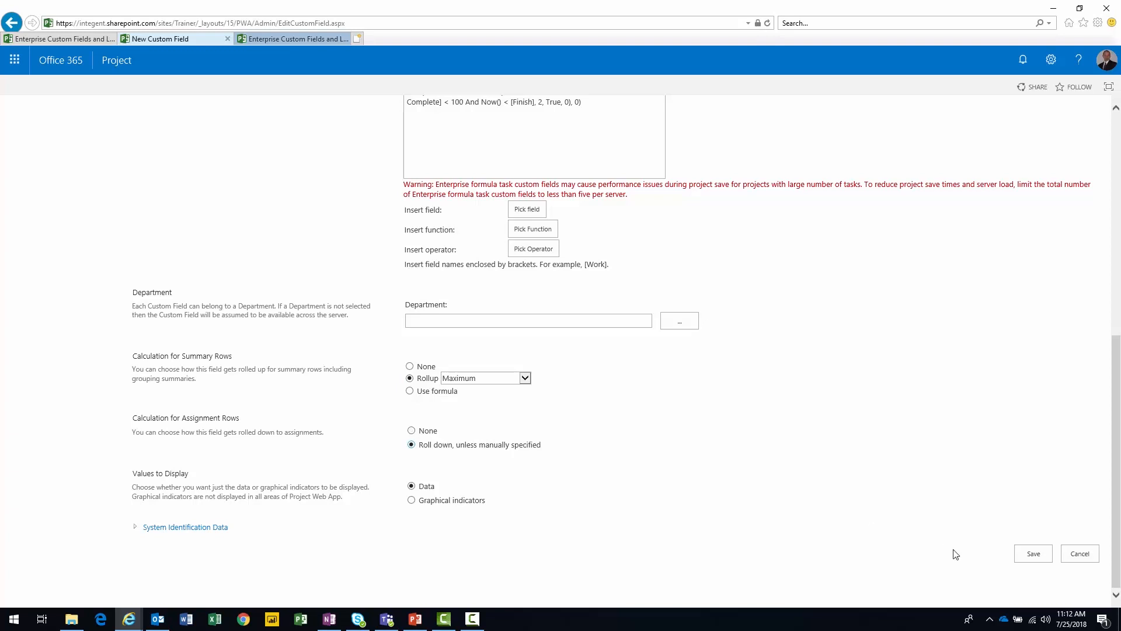
{"action": "left_click", "coordinate": [1032, 554]}
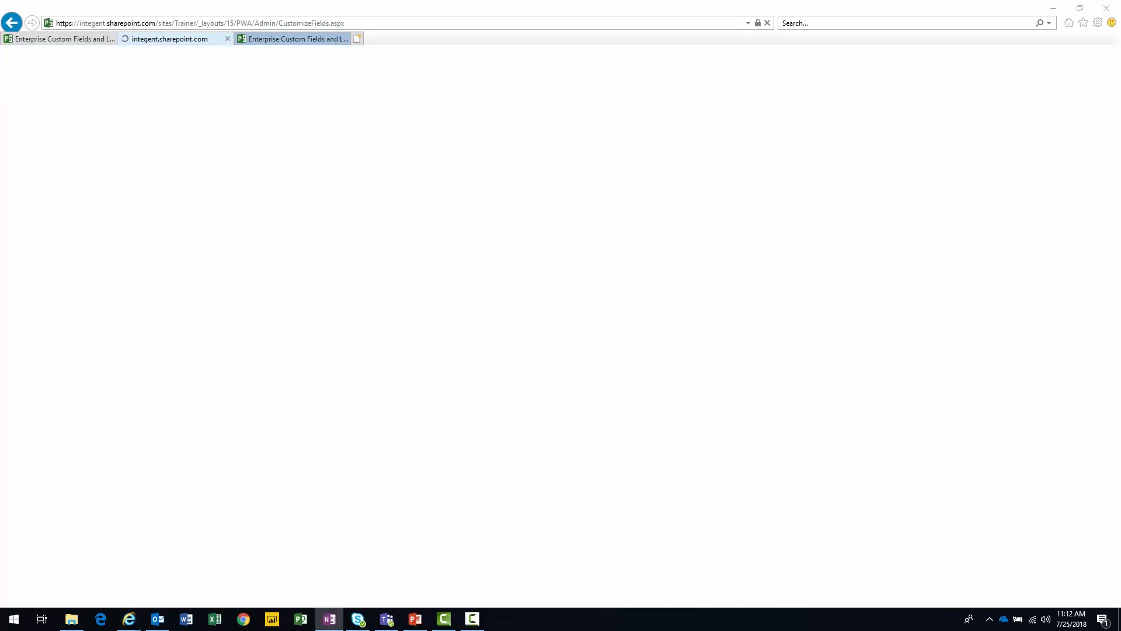
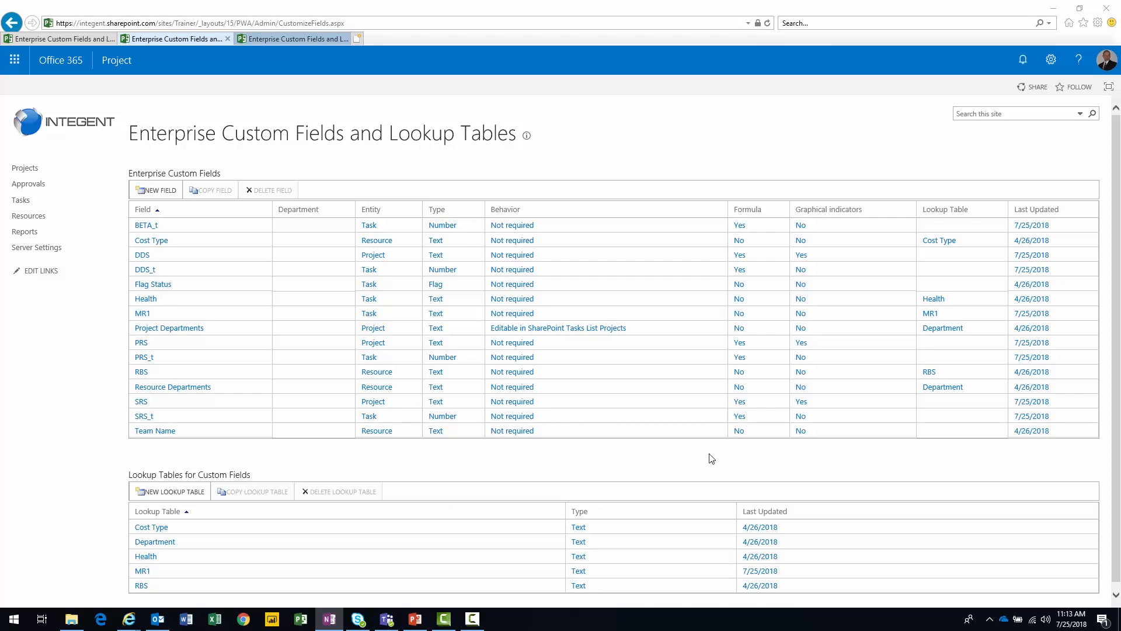
Create a Project text field named BETA with a nested IIf formula mapping [BETA_t] 1–4 to Complete, On Schedule, Late and Future Task, otherwise Not Applicable.
{"action": "left_click", "coordinate": [153, 191]}
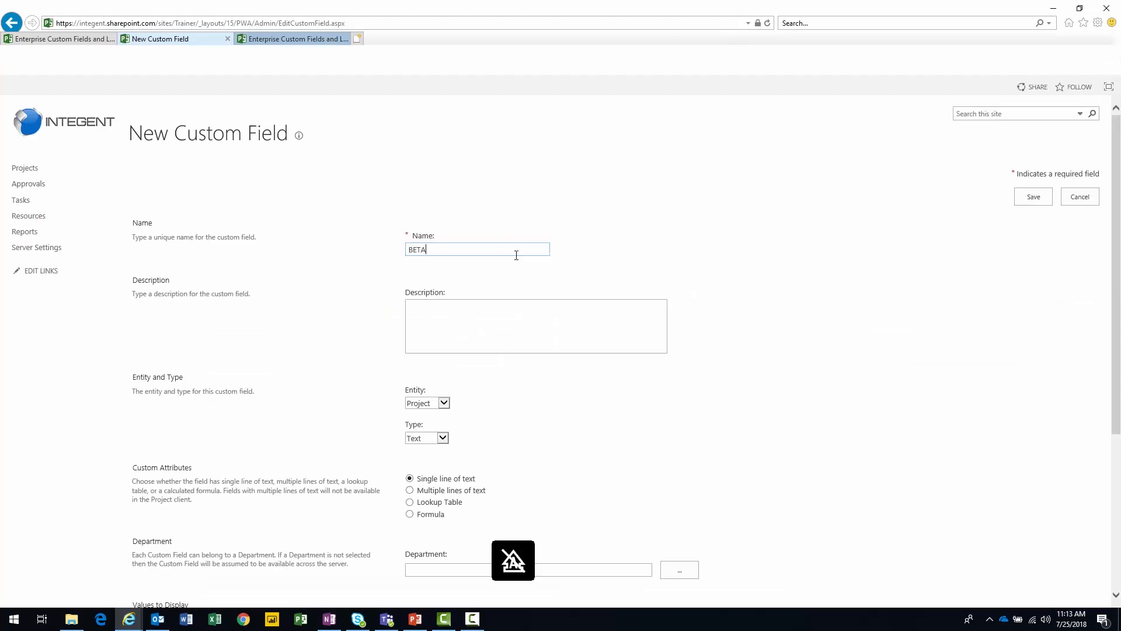
{"action": "scroll", "coordinate": [497, 257], "scroll_direction": "down", "scroll_amount": 4}
{"action": "left_click", "coordinate": [425, 195]}
{"action": "left_click", "coordinate": [424, 196]}
{"action": "left_click", "coordinate": [420, 271]}
{"action": "left_click", "coordinate": [475, 315]}
{"action": "type", "text": "IIf([BETA_t] = 1, \"Complete\", IIf([BETA_t] = 2, \"On Schedule\", IIf([BETA_t] = 3, \"Late\", IIf([BETA_t] = 4, \"Future Task\", \"Not Applicable\"))))"}
Display BETA as graphical indicators for non-summary rows with five "contains" tests, and show data values in ToolTips.
{"action": "scroll", "coordinate": [409, 350], "scroll_direction": "down", "scroll_amount": 2}
{"action": "left_click", "coordinate": [424, 499]}
{"action": "scroll", "coordinate": [415, 371], "scroll_direction": "down", "scroll_amount": 2}
{"action": "left_click", "coordinate": [426, 406]}
{"action": "left_click", "coordinate": [438, 454]}
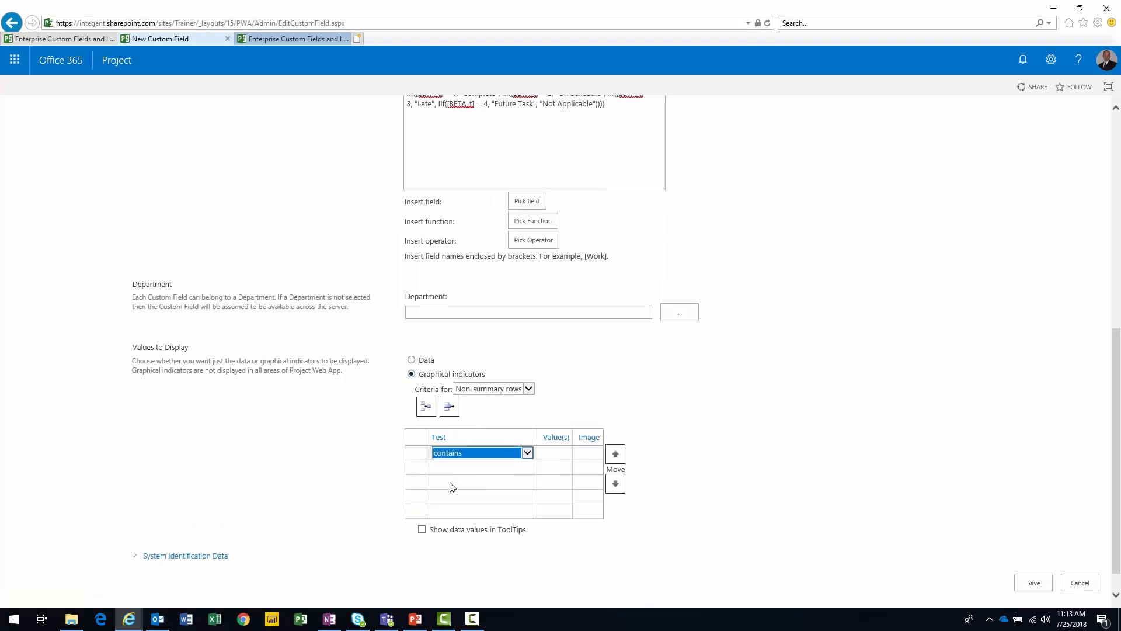
{"action": "left_click", "coordinate": [454, 468]}
{"action": "left_click", "coordinate": [459, 482]}
{"action": "left_click", "coordinate": [461, 497]}
{"action": "left_click", "coordinate": [461, 512]}
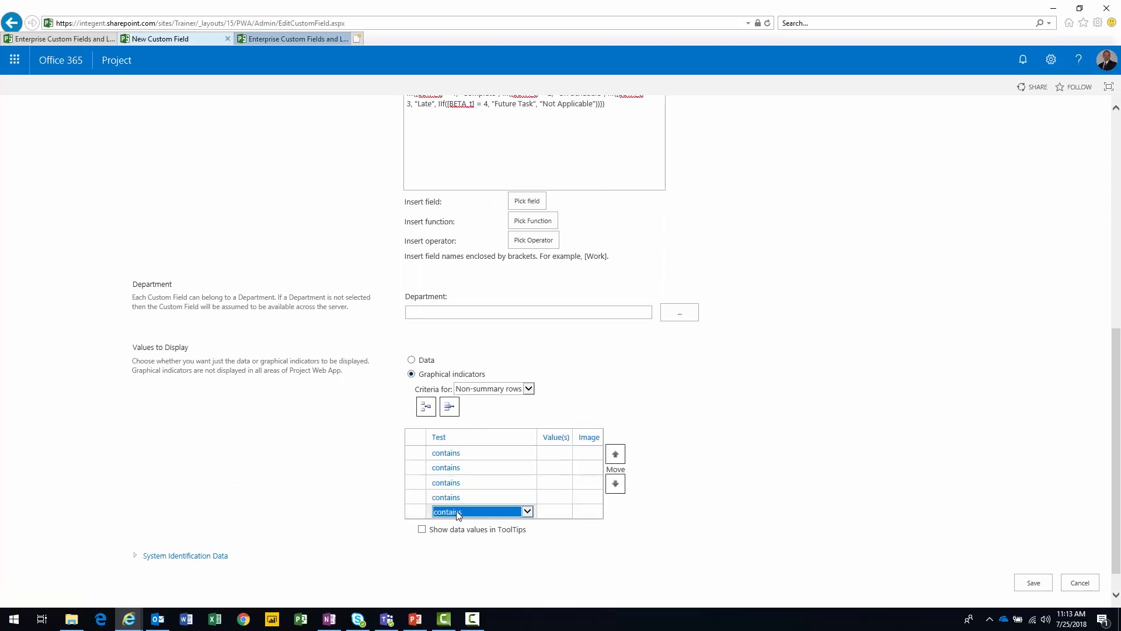
{"action": "left_click", "coordinate": [422, 529]}
Fill in BETA's five indicator test values as Complete, On Schedule, Late, Future Task and Not Applicable.
{"action": "left_click", "coordinate": [481, 453]}
{"action": "type", "text": "Conplete"}
{"action": "key", "text": "Return"}
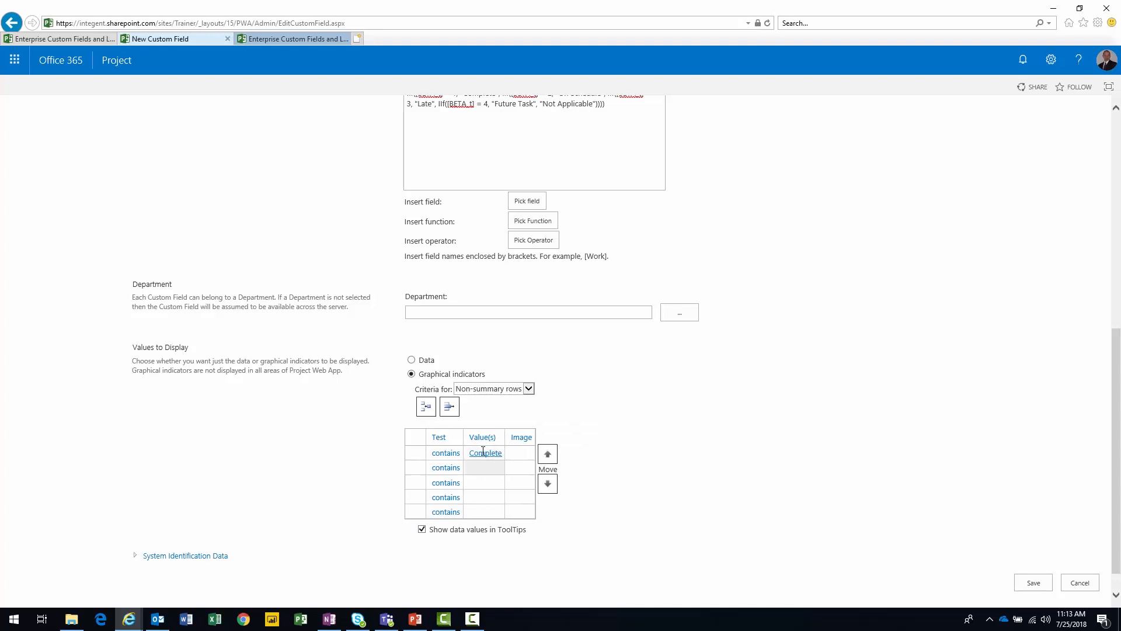
{"action": "type", "text": "On Schedule"}
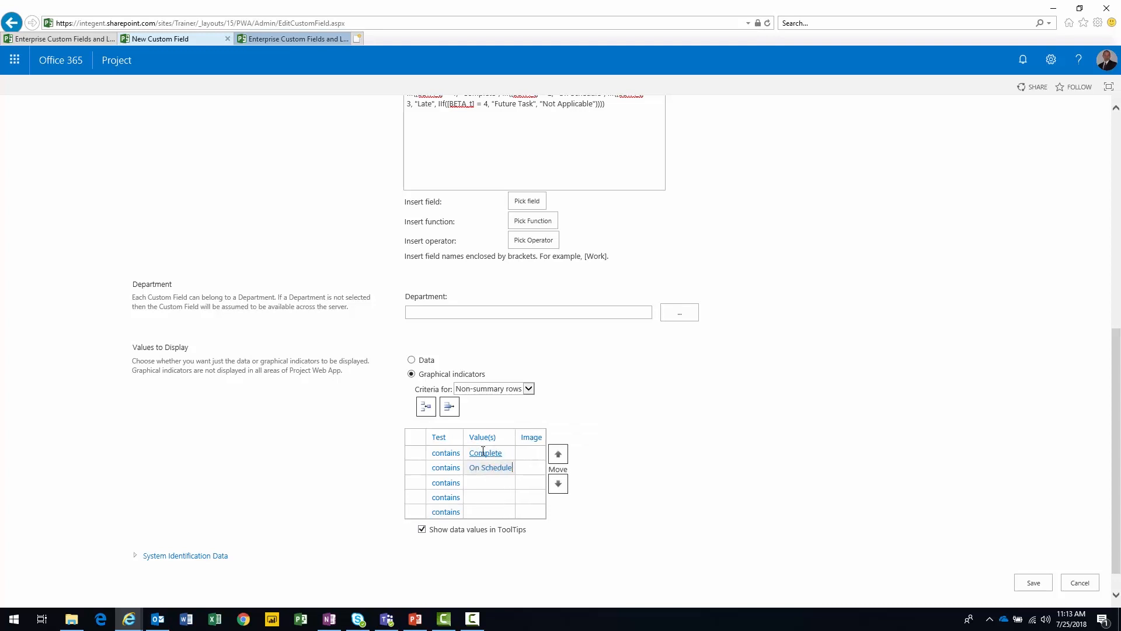
{"action": "key", "text": "Return"}
{"action": "type", "text": "Late"}
{"action": "key", "text": "Return"}
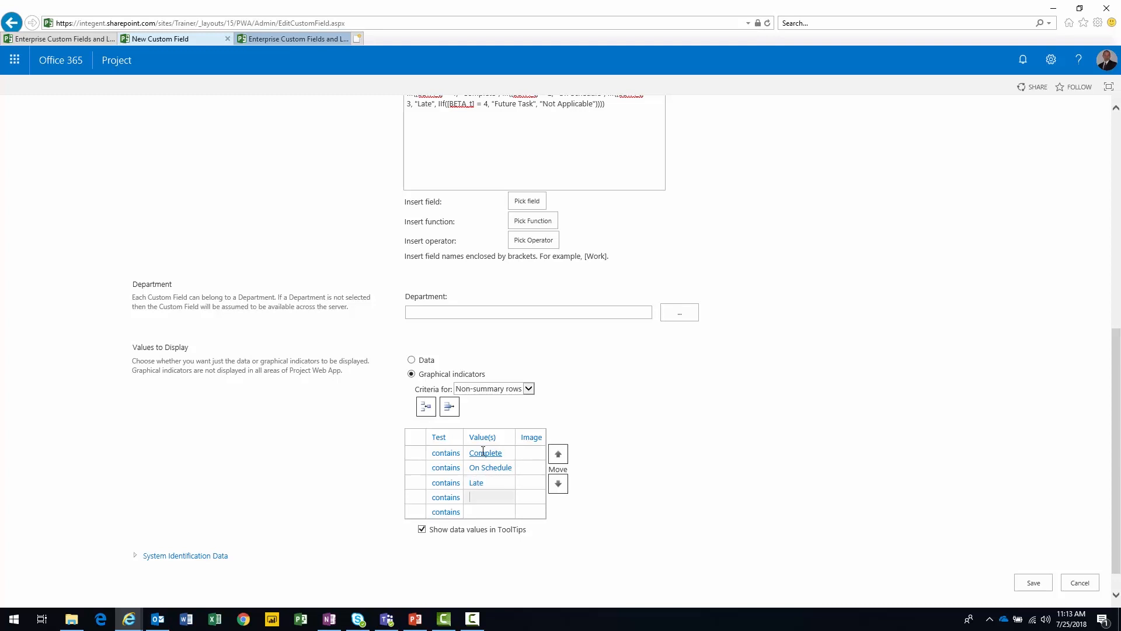
{"action": "key", "text": "Return"}
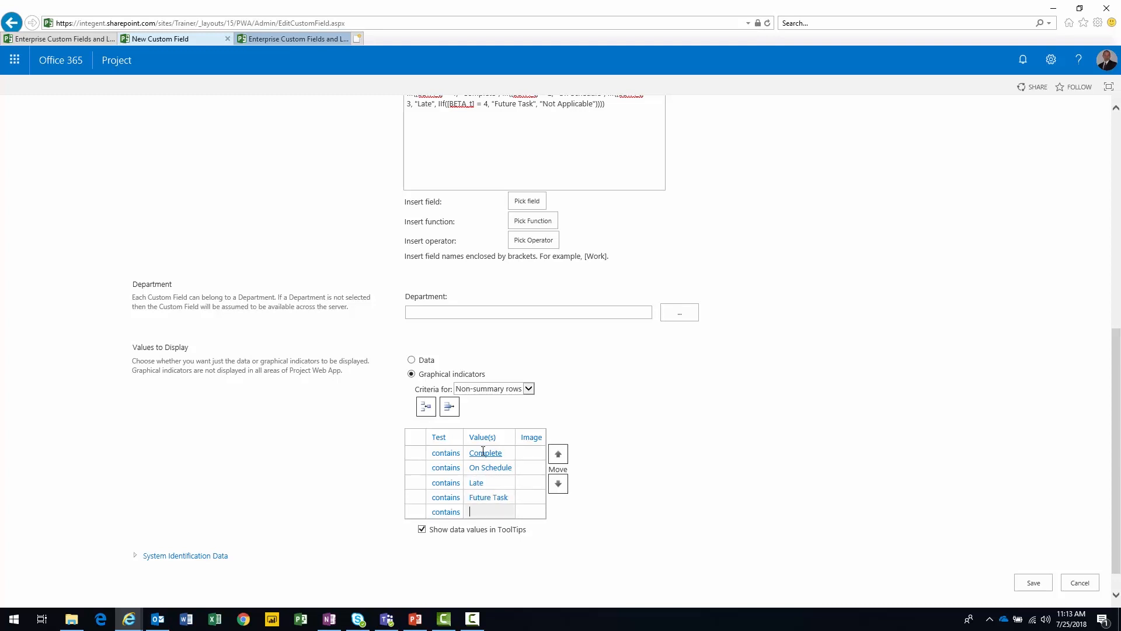
{"action": "type", "text": "Not Applicable"}
Assign the green check mark to BETA's Complete row and the green diamond to its On Schedule row.
{"action": "left_click", "coordinate": [539, 454]}
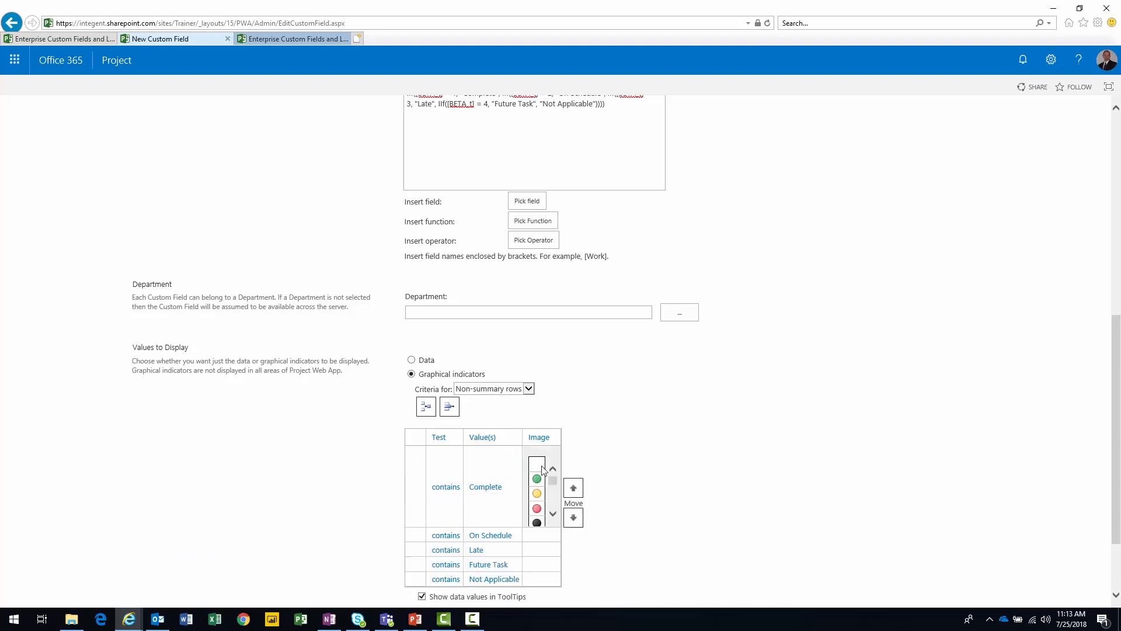
{"action": "scroll", "coordinate": [551, 475], "scroll_direction": "down", "scroll_amount": 2}
{"action": "left_click", "coordinate": [538, 506]}
{"action": "left_click", "coordinate": [545, 471]}
{"action": "scroll", "coordinate": [552, 518], "scroll_direction": "down", "scroll_amount": 3}
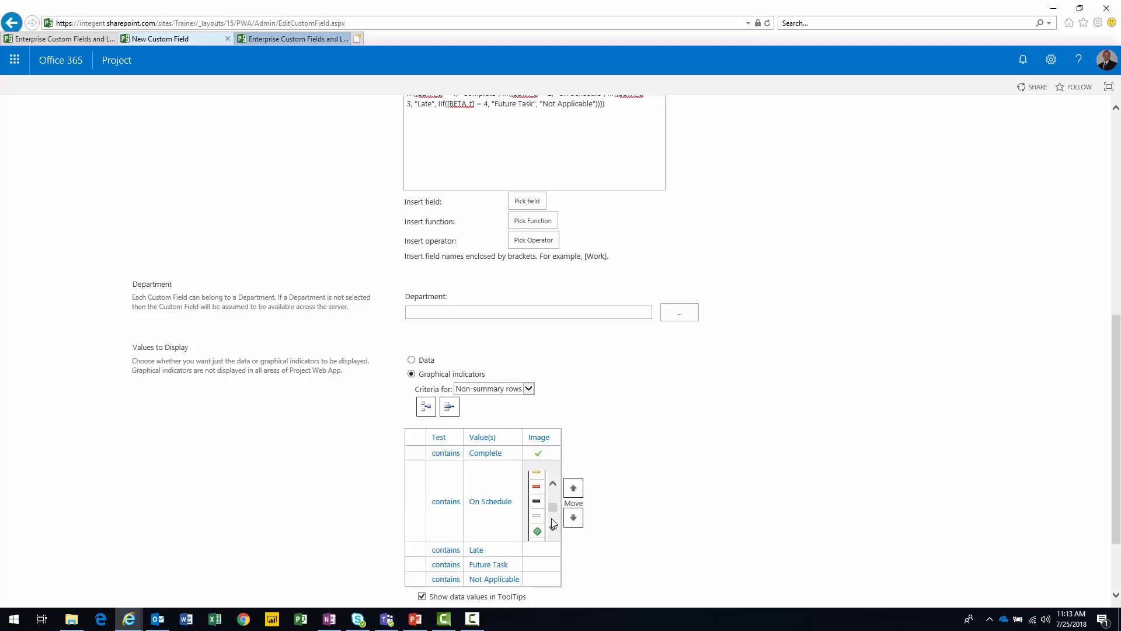
{"action": "left_click", "coordinate": [538, 473]}
Assign the yellow diamond to BETA's Late row and the small white rectangle to its Future Task row.
{"action": "left_click", "coordinate": [543, 483]}
{"action": "scroll", "coordinate": [553, 517], "scroll_direction": "down", "scroll_amount": 4}
{"action": "scroll", "coordinate": [553, 516], "scroll_direction": "down", "scroll_amount": 2}
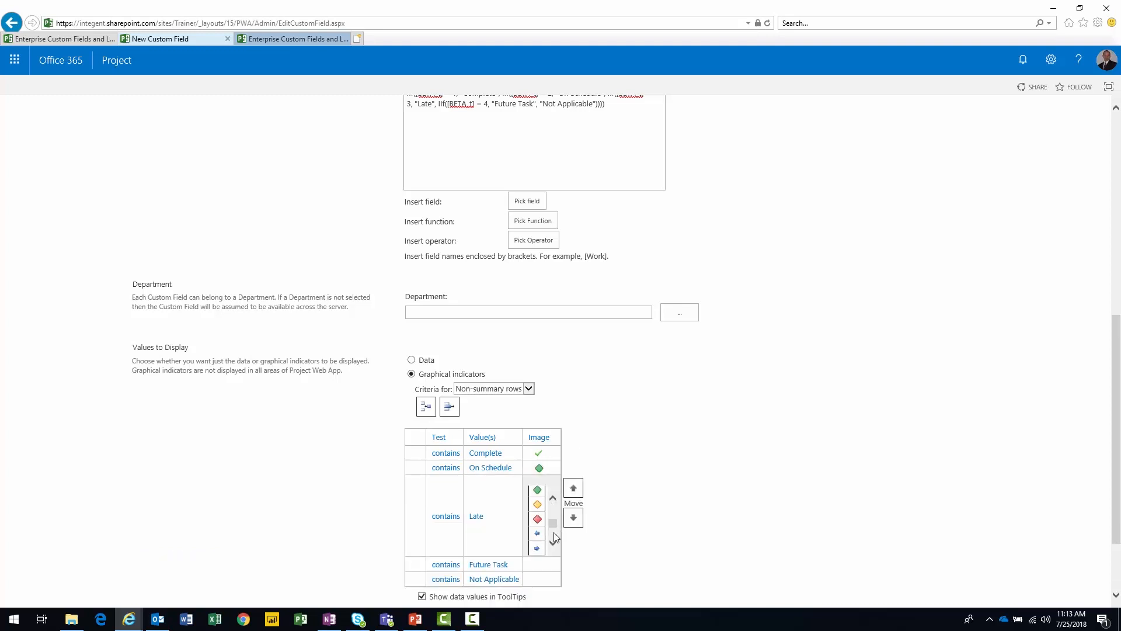
{"action": "left_click", "coordinate": [537, 506]}
{"action": "left_click", "coordinate": [538, 508]}
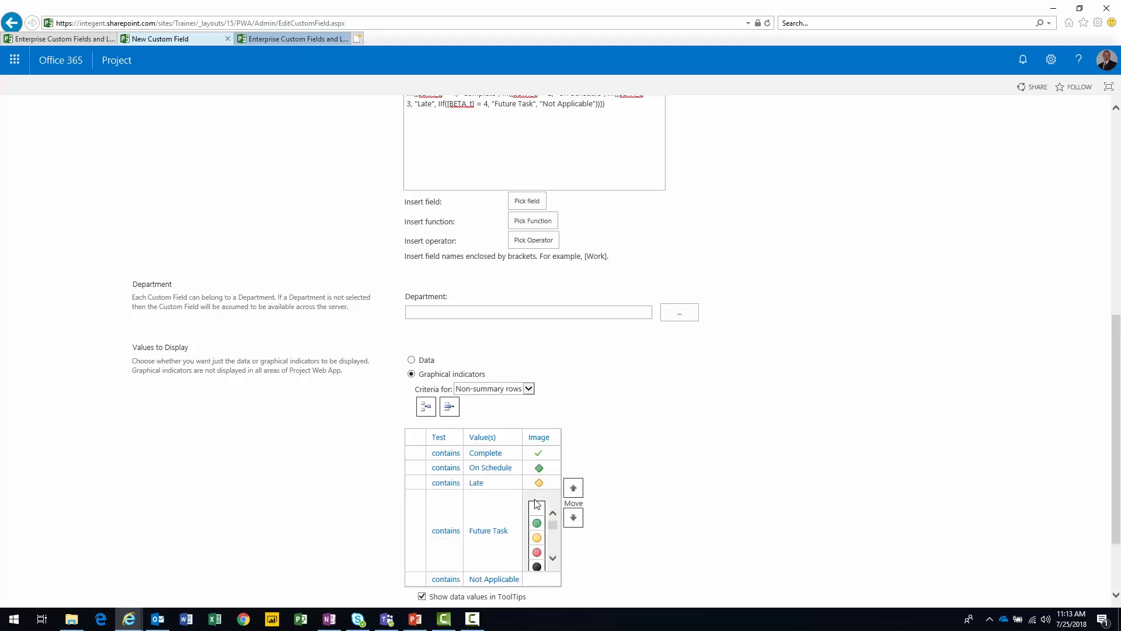
{"action": "scroll", "coordinate": [555, 555], "scroll_direction": "down", "scroll_amount": 2}
{"action": "scroll", "coordinate": [554, 549], "scroll_direction": "down", "scroll_amount": 3}
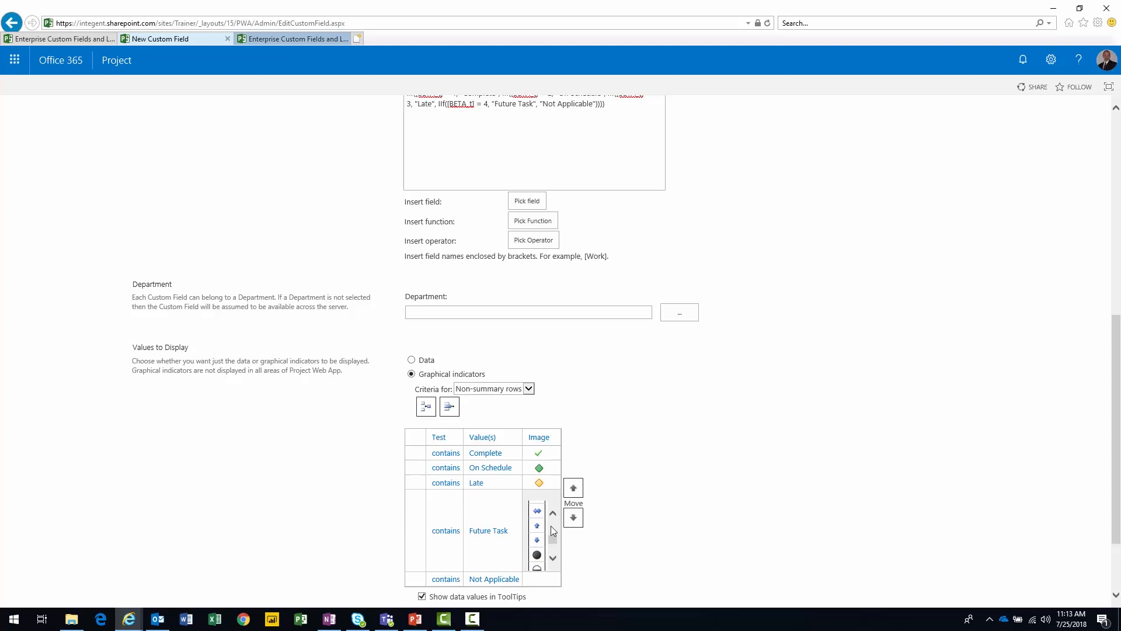
{"action": "left_click", "coordinate": [552, 560]}
{"action": "left_click", "coordinate": [551, 563]}
{"action": "left_click", "coordinate": [538, 553]}
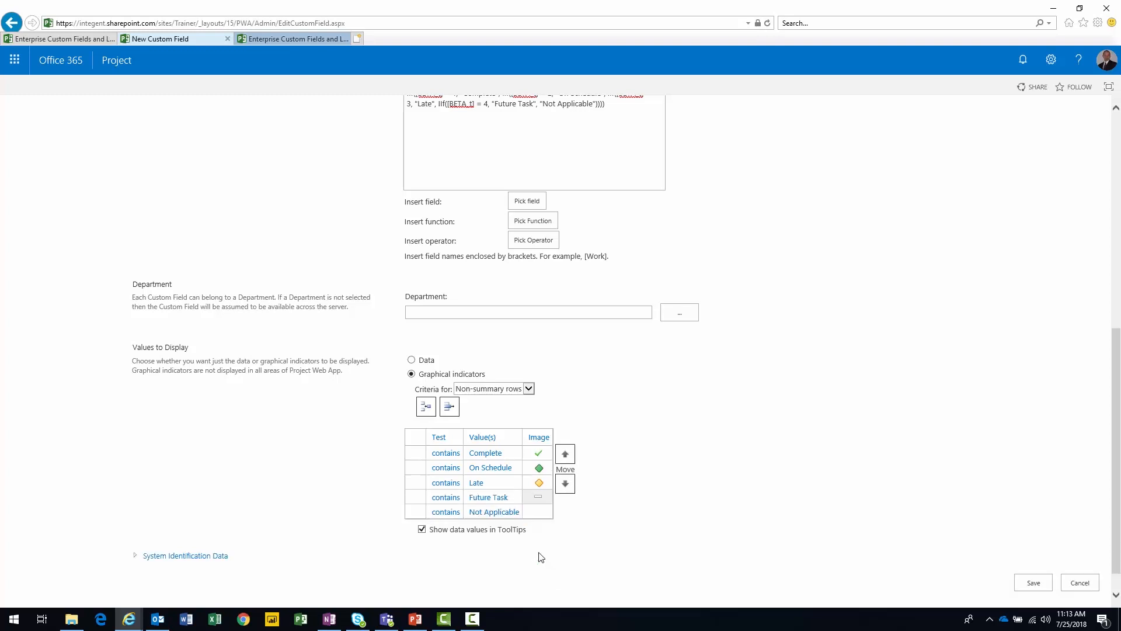
Assign the black circle with a white center to BETA's Not Applicable row and save the field.
{"action": "left_click", "coordinate": [541, 516]}
{"action": "scroll", "coordinate": [552, 542], "scroll_direction": "down", "scroll_amount": 2}
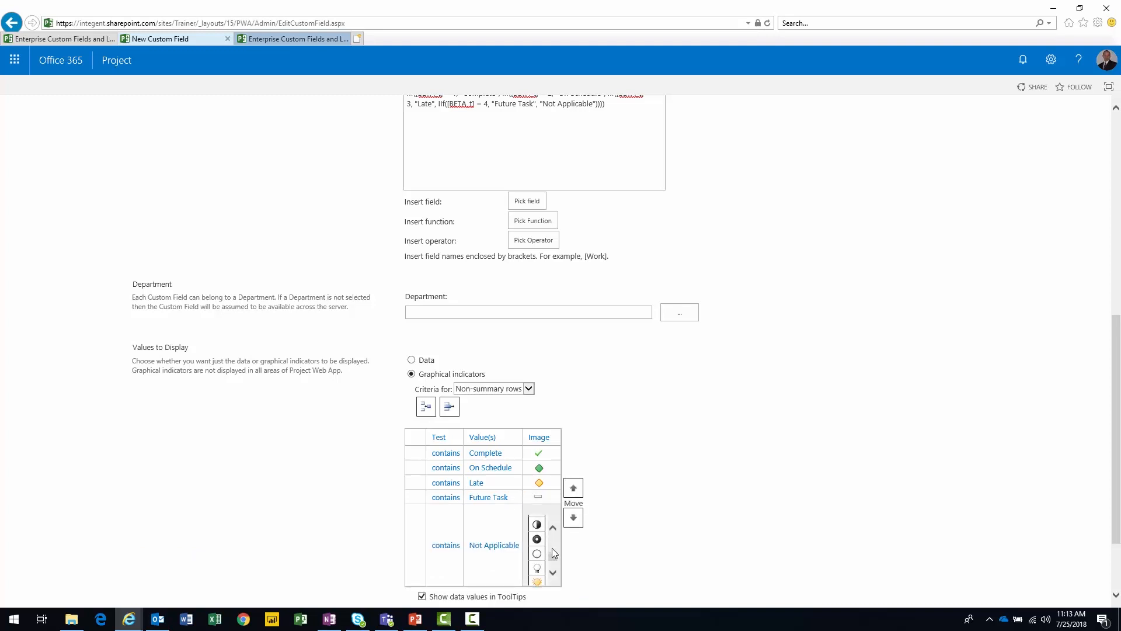
{"action": "left_click", "coordinate": [538, 540]}
{"action": "left_click", "coordinate": [1036, 584]}
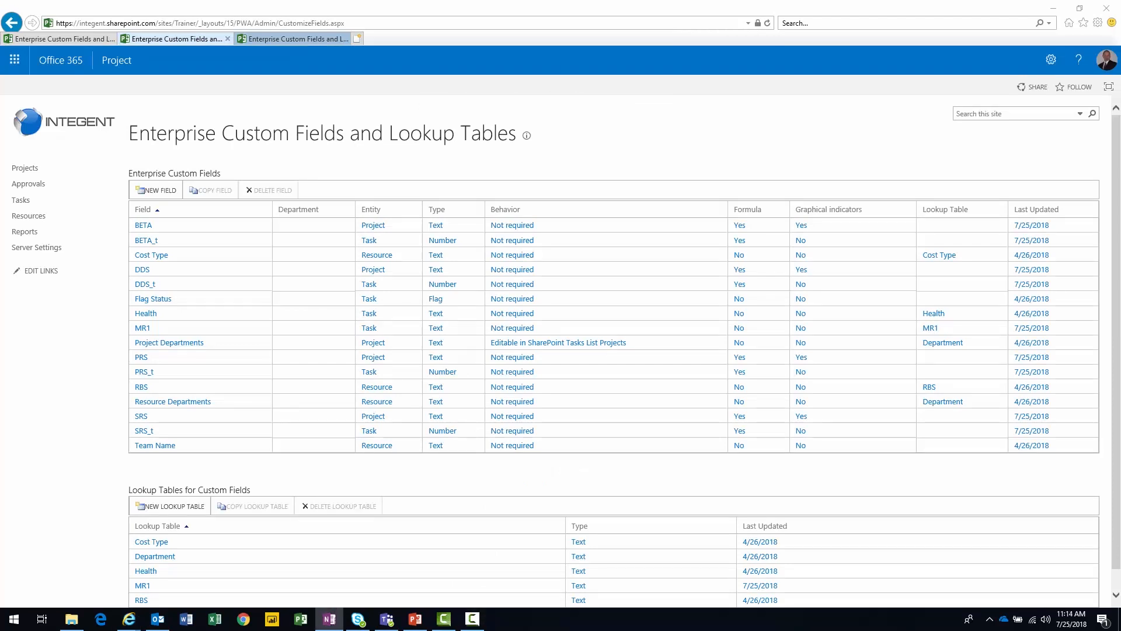
Start a new enterprise custom field named GA_t with entity Task and type Number.
{"action": "left_click", "coordinate": [148, 191]}
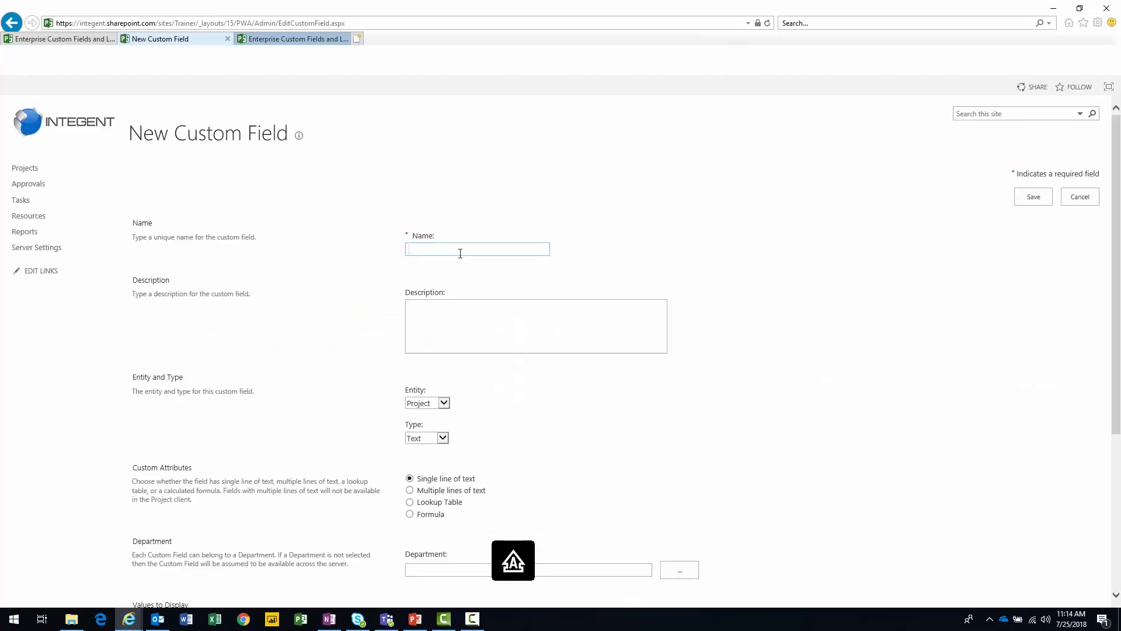
{"action": "type", "text": "GA_t"}
{"action": "scroll", "coordinate": [467, 374], "scroll_direction": "down", "scroll_amount": 1}
{"action": "left_click", "coordinate": [425, 327]}
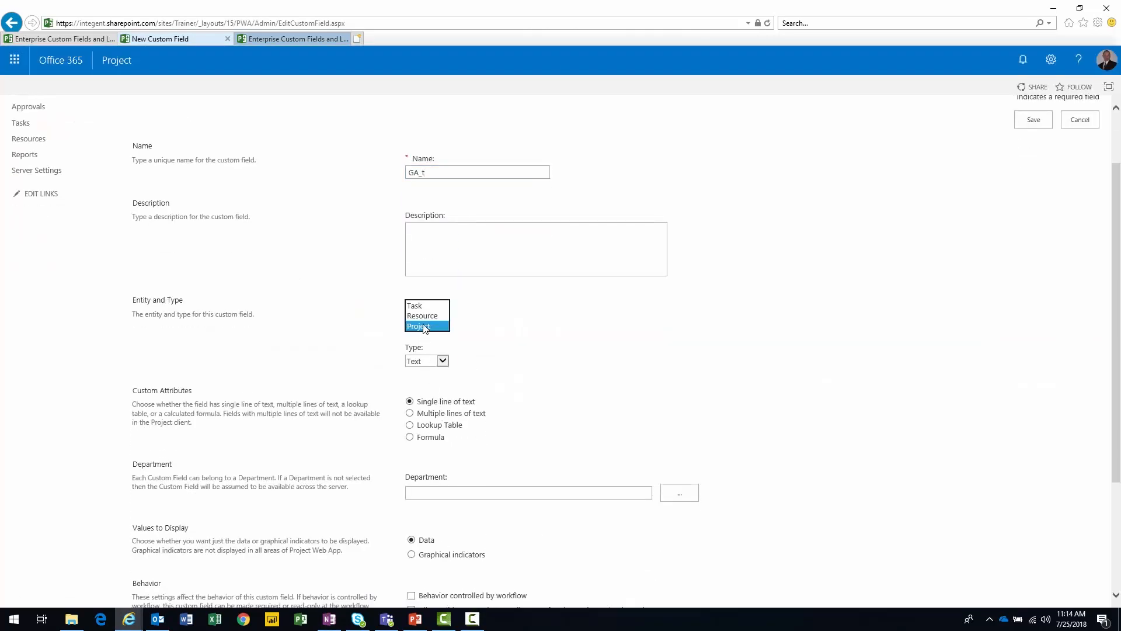
{"action": "left_click", "coordinate": [422, 315]}
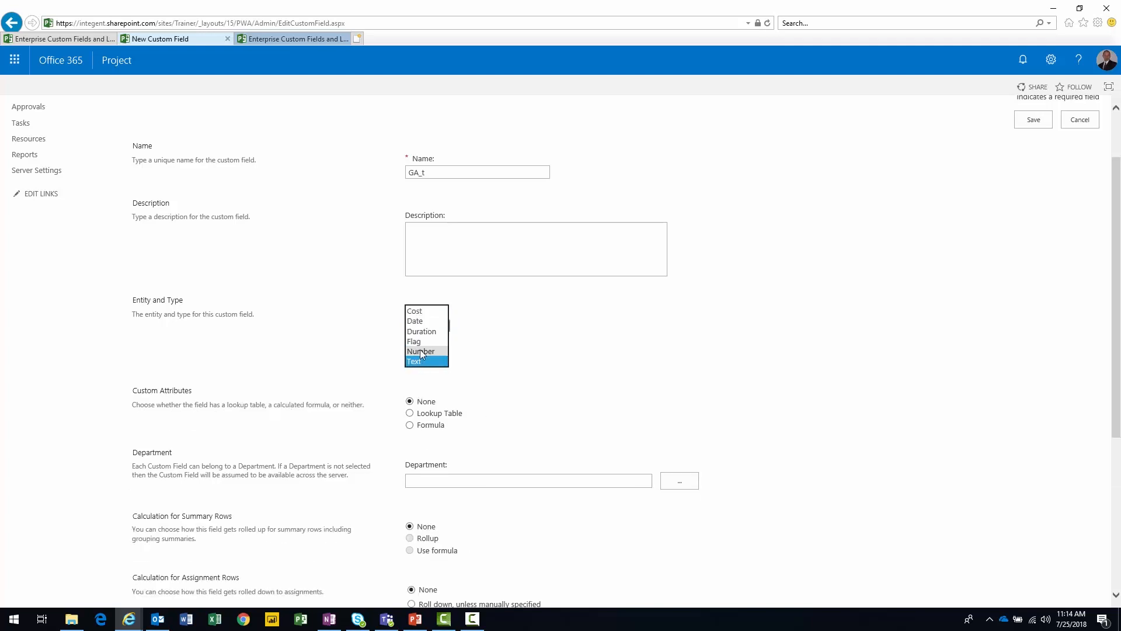
{"action": "left_click", "coordinate": [420, 352]}
Give GA_t a formula testing [MR1] = "GA", with a Switch returning status codes from [% Complete], [Start] and [Finish], otherwise 0.
{"action": "left_click", "coordinate": [411, 425]}
{"action": "left_click", "coordinate": [477, 470]}
{"action": "type", "text": "IIf([MR1] = \"GA\", Switch([% Complete] = 0 And [Start] > Now(), 4, [% Complete] = 100, 1, [% Complete] < 100 And Now() > [Finish], 3, [% Complete] < 100 And Now() < [Finish], 2, True, 0), 0)"}
Set GA_t summary rows to Rollup Maximum and assignment rows to roll down unless manually specified, and save the field.
{"action": "scroll", "coordinate": [477, 470], "scroll_direction": "down", "scroll_amount": 6}
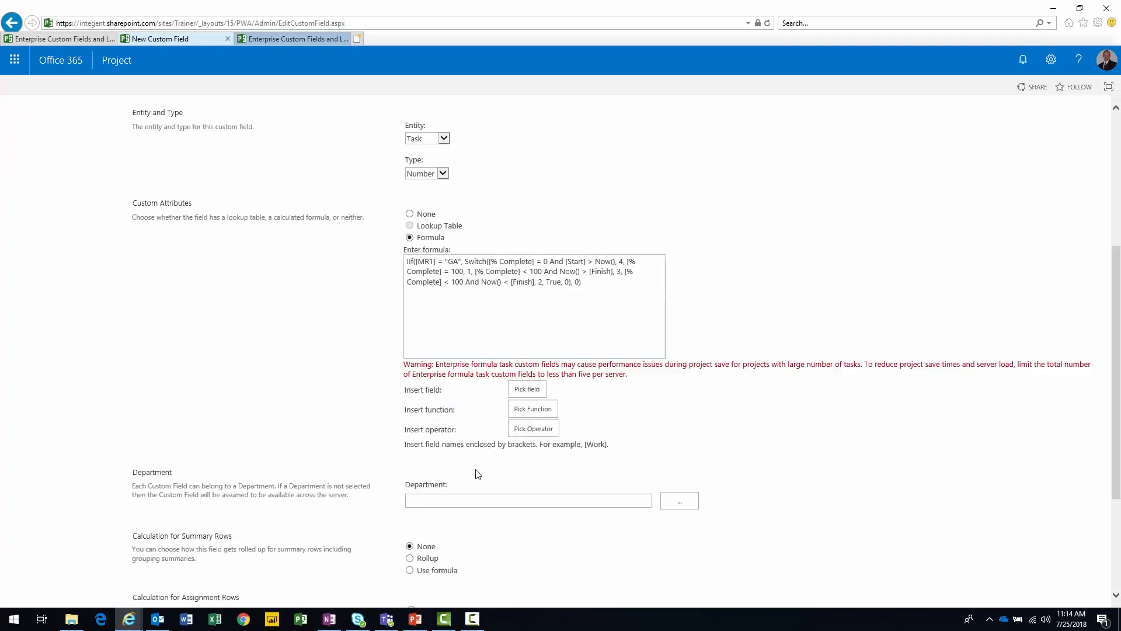
{"action": "left_click", "coordinate": [426, 378]}
{"action": "left_click", "coordinate": [435, 446]}
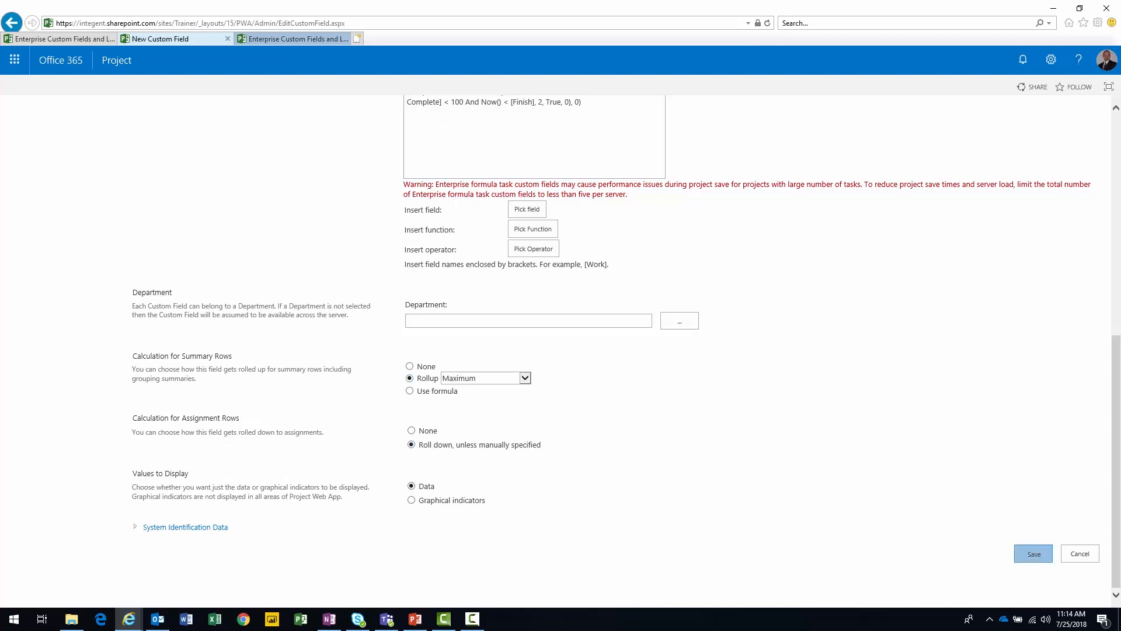
{"action": "left_click", "coordinate": [1034, 554]}
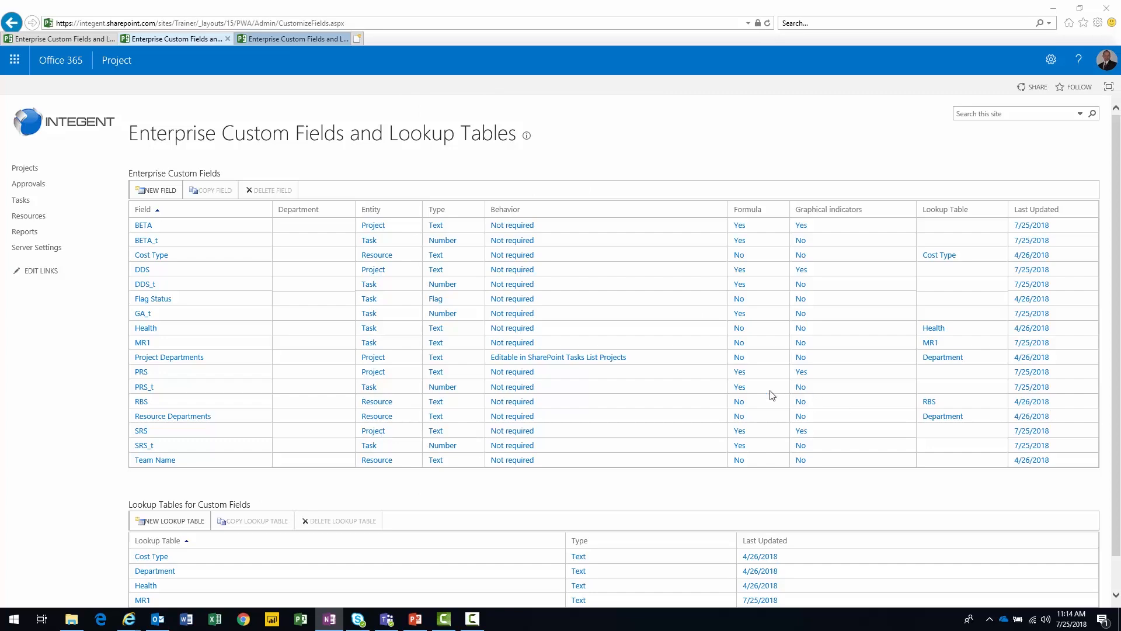
Create a Project text field for GA with an IIf formula mapping [GA_t] 1–4 to Complete, On Schedule, Late and Future Task, otherwise Not Applicable.
{"action": "left_click", "coordinate": [156, 190]}
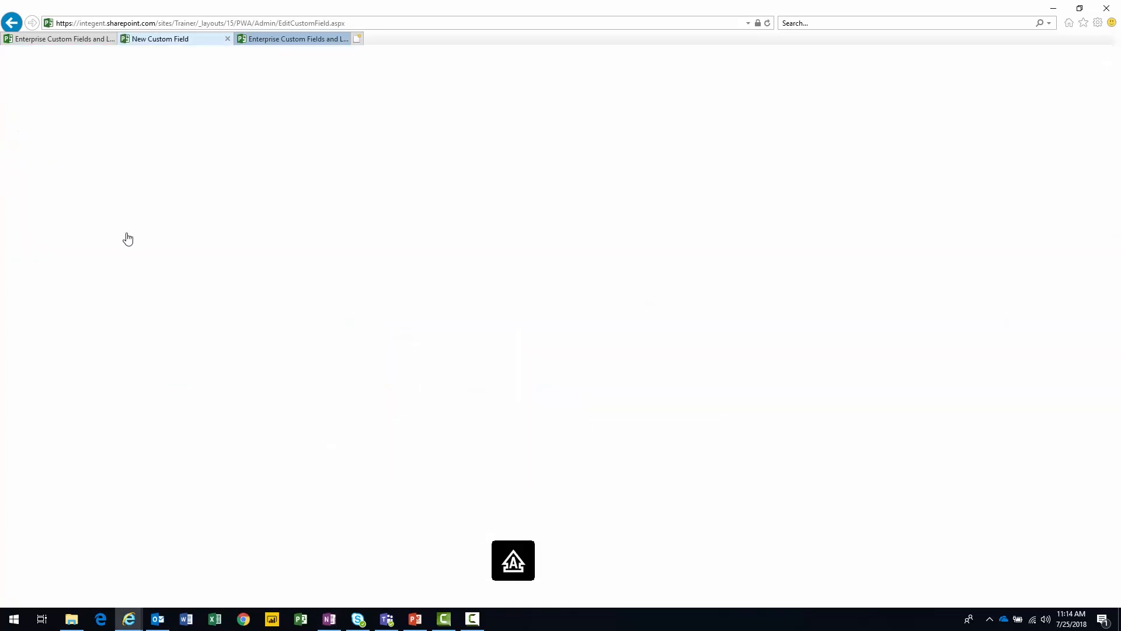
{"action": "type", "text": "DG"}
{"action": "key", "text": "Caps_Lock"}
{"action": "scroll", "coordinate": [443, 349], "scroll_direction": "down", "scroll_amount": 4}
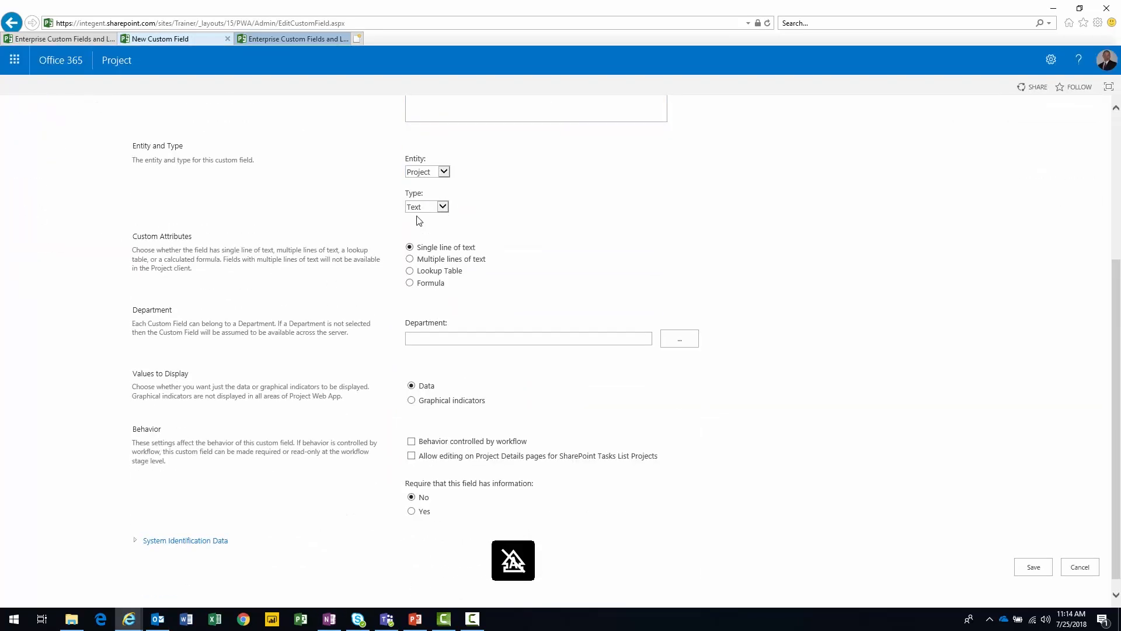
{"action": "left_click", "coordinate": [420, 283]}
{"action": "scroll", "coordinate": [468, 343], "scroll_direction": "down", "scroll_amount": 1}
{"action": "scroll", "coordinate": [472, 350], "scroll_direction": "down", "scroll_amount": 1}
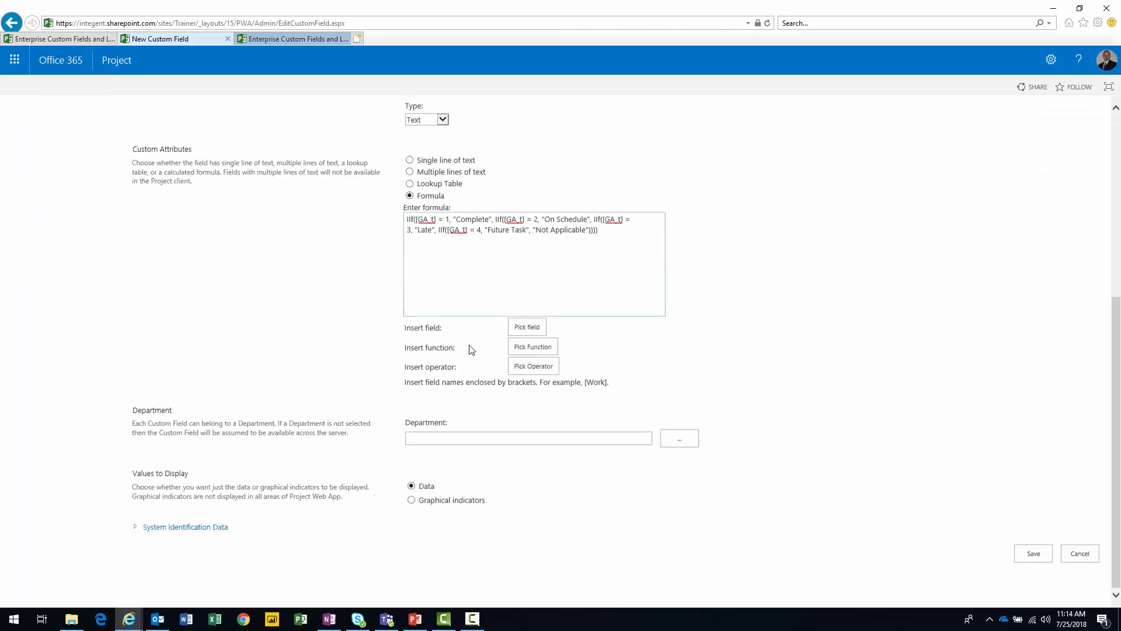
Display the GA project field as graphical indicators with five "contains" tests and data values shown in ToolTips.
{"action": "left_click", "coordinate": [412, 499]}
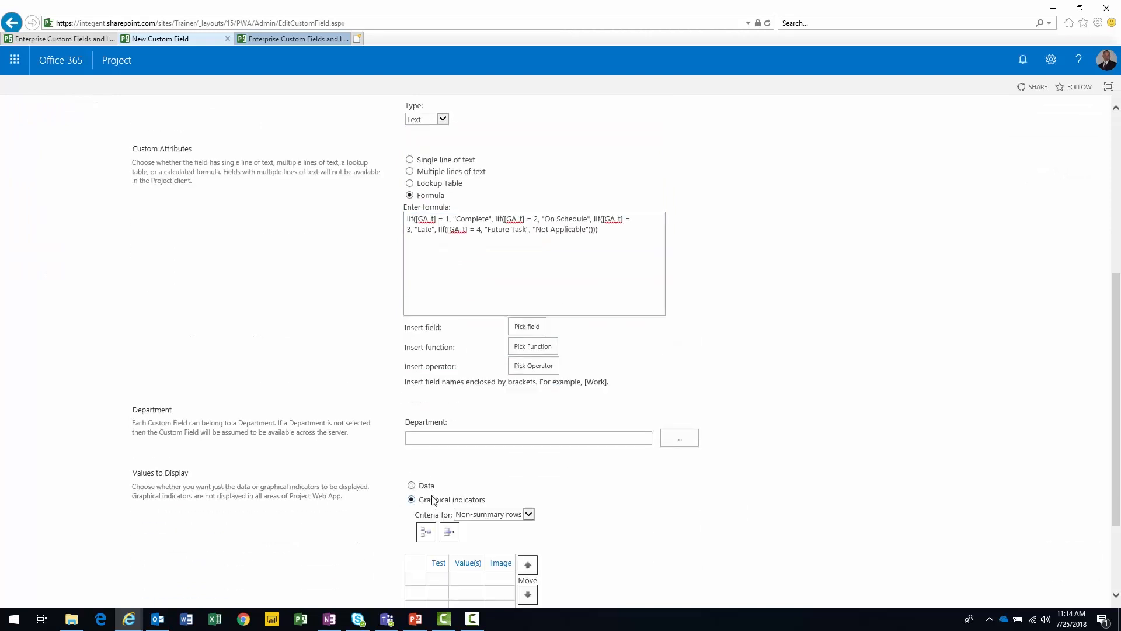
{"action": "left_click", "coordinate": [431, 533]}
{"action": "scroll", "coordinate": [585, 526], "scroll_direction": "down", "scroll_amount": 3}
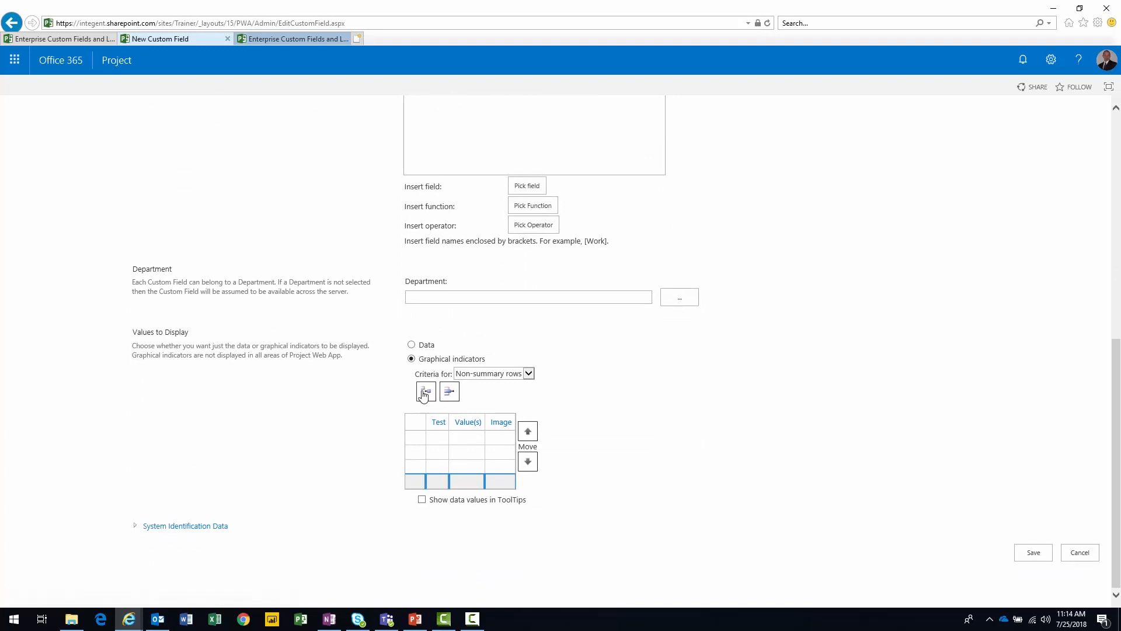
{"action": "left_click", "coordinate": [422, 514]}
{"action": "left_click", "coordinate": [437, 446]}
{"action": "left_click", "coordinate": [438, 450]}
{"action": "left_click", "coordinate": [443, 464]}
{"action": "left_click", "coordinate": [451, 481]}
{"action": "left_click", "coordinate": [465, 495]}
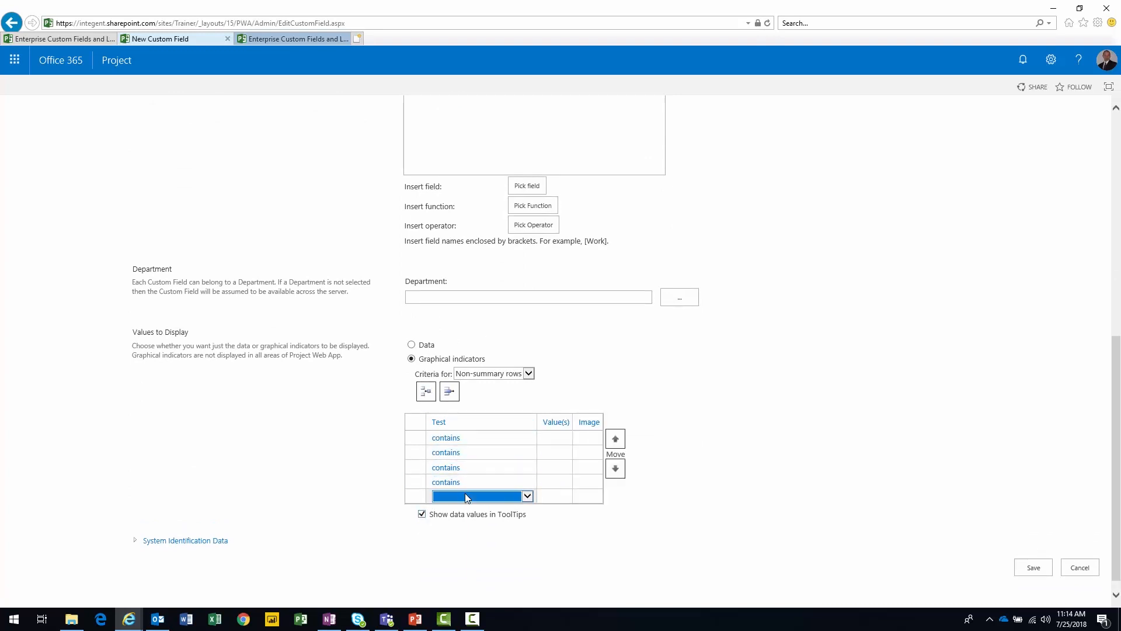
Enter Complete, On Schedule, Late, Future Task and Not Applicable as the test values of the GA project field's indicators.
{"action": "left_click", "coordinate": [568, 439]}
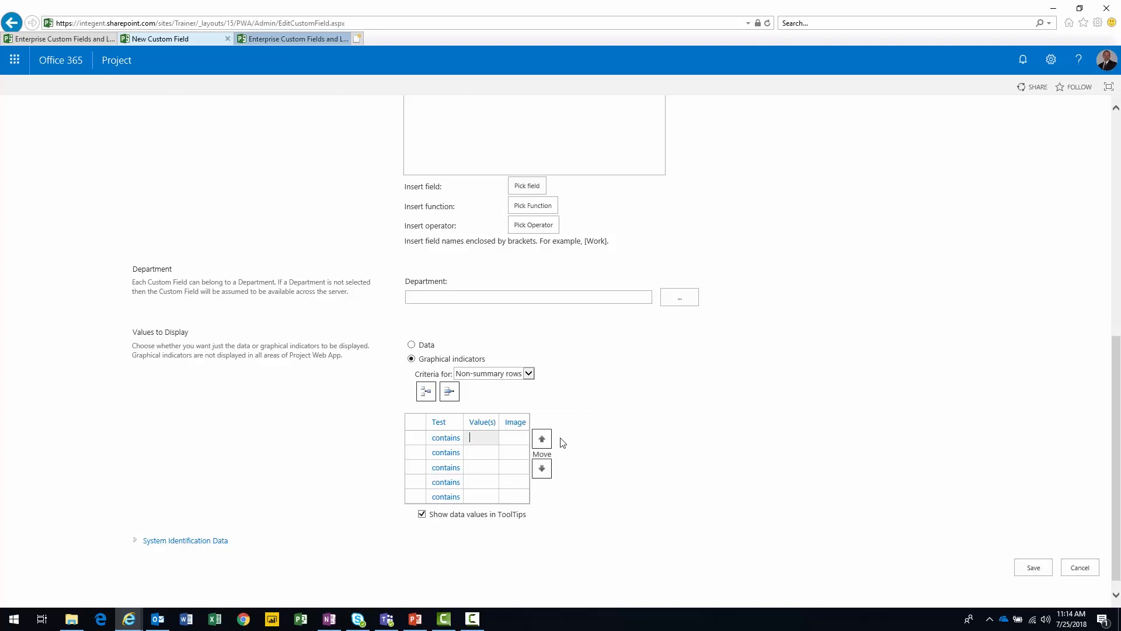
{"action": "type", "text": "Cp,[;et"}
{"action": "key", "text": "BackSpace"}
{"action": "key", "text": "BackSpace"}
{"action": "type", "text": "omplete"}
{"action": "key", "text": "Return"}
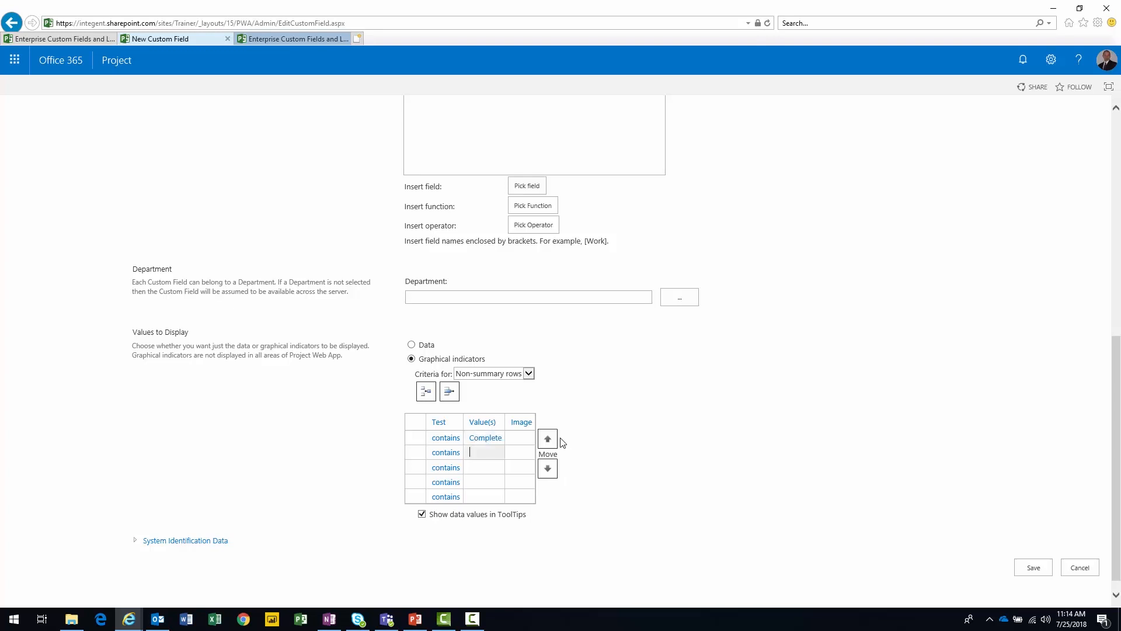
{"action": "type", "text": "On Schedule"}
{"action": "key", "text": "Return"}
{"action": "type", "text": "Late"}
{"action": "key", "text": "Return"}
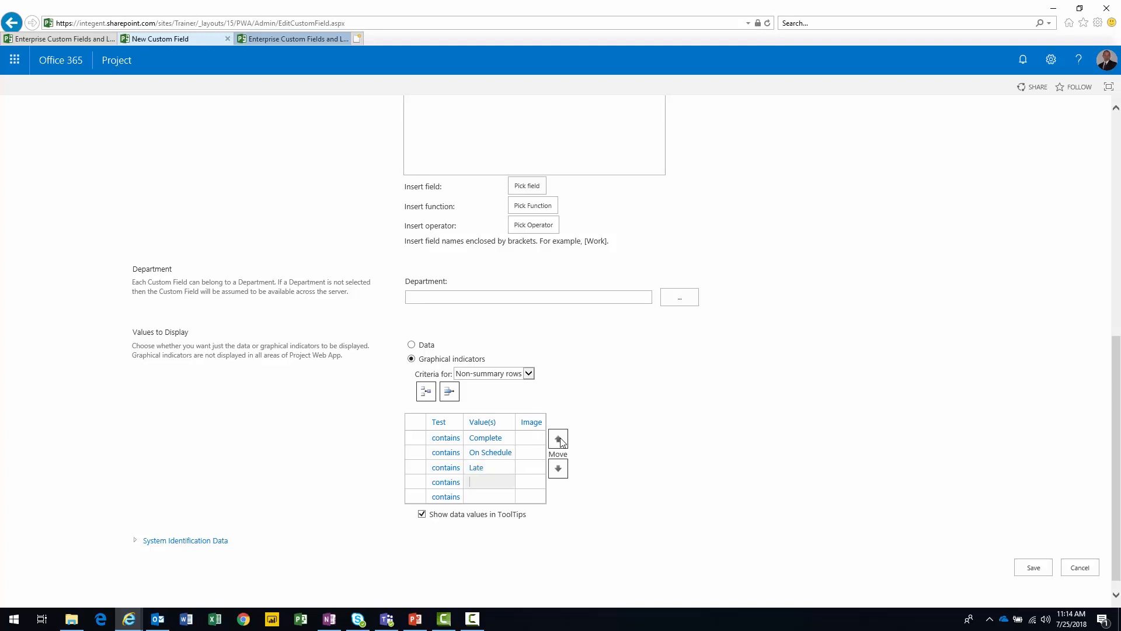
{"action": "type", "text": "Future Task"}
{"action": "key", "text": "Return"}
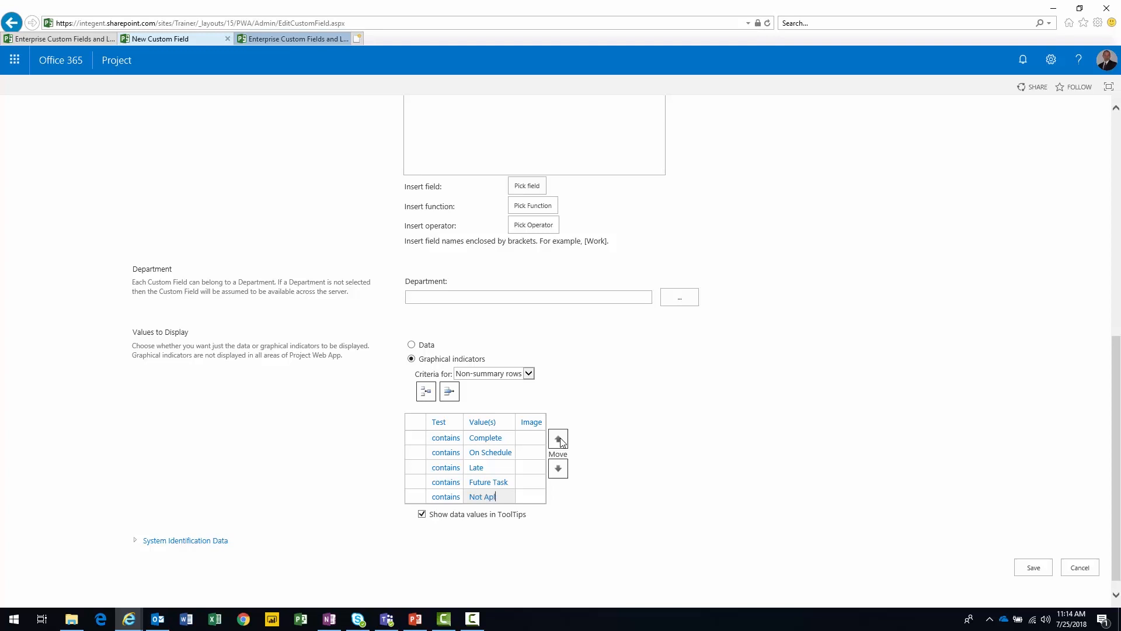
{"action": "type", "text": "Not Applicable"}
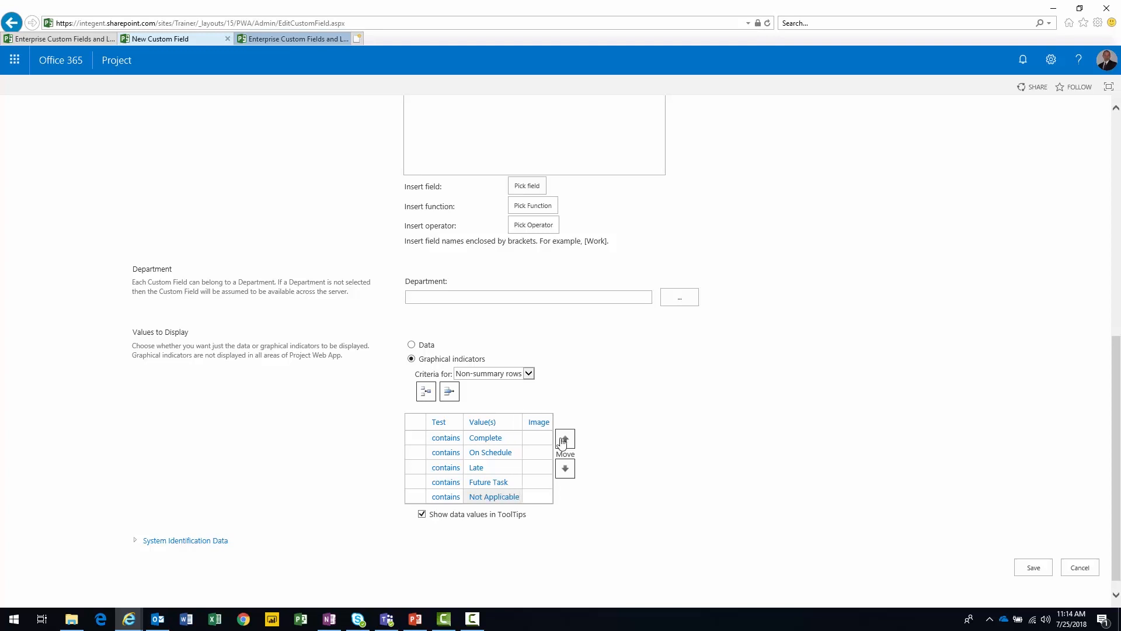
Assign a green check mark as the image for Complete and a green diamond for On Schedule in the GA field's indicators.
{"action": "left_click", "coordinate": [535, 442]}
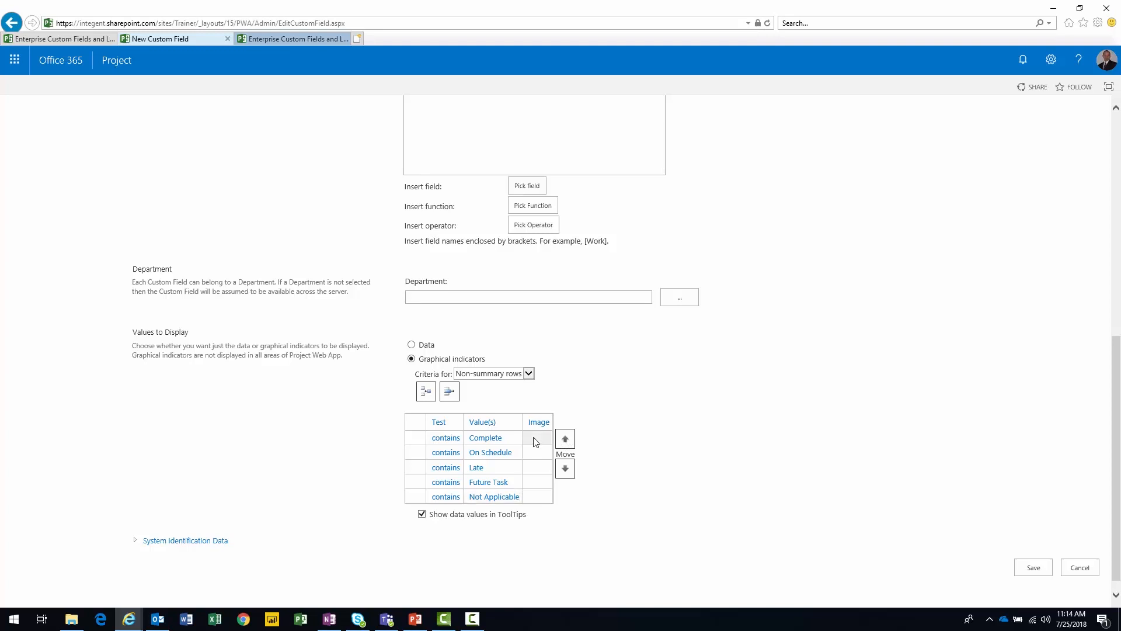
{"action": "scroll", "coordinate": [554, 494], "scroll_direction": "down", "scroll_amount": 6}
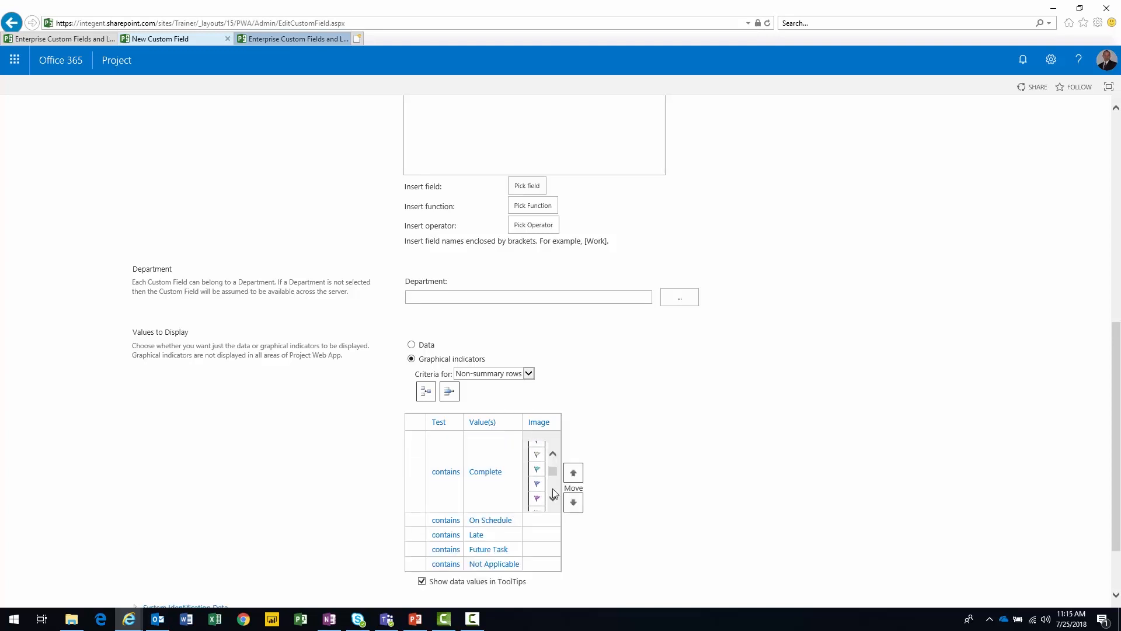
{"action": "scroll", "coordinate": [552, 489], "scroll_direction": "down", "scroll_amount": 4}
{"action": "left_click", "coordinate": [537, 445]}
{"action": "left_click", "coordinate": [538, 454]}
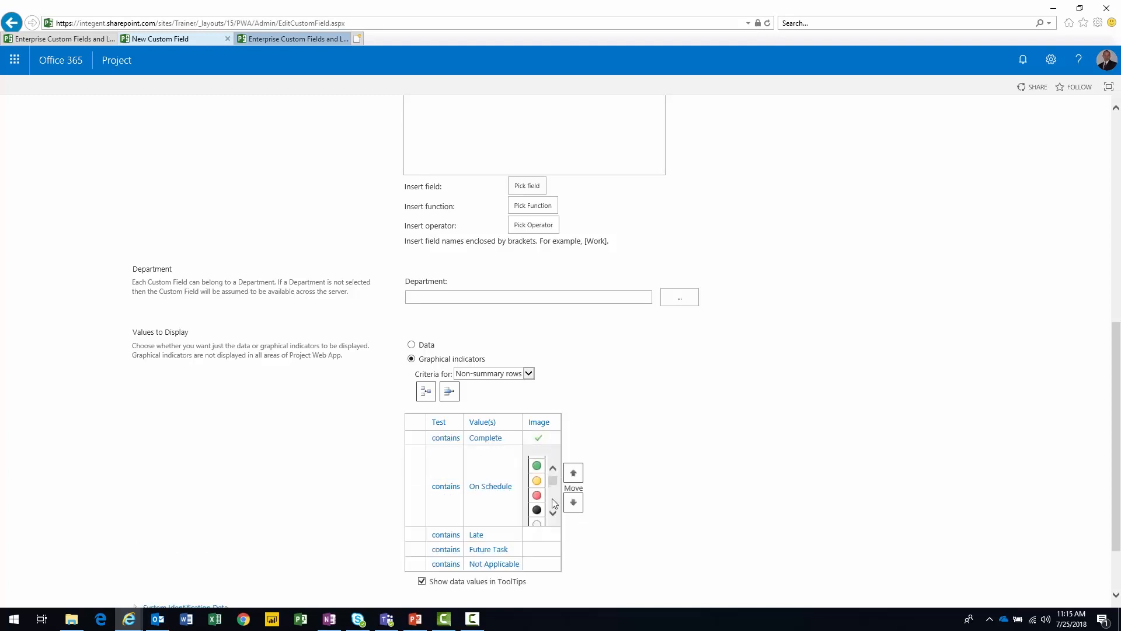
{"action": "scroll", "coordinate": [552, 499], "scroll_direction": "down", "scroll_amount": 3}
{"action": "left_click", "coordinate": [540, 518]}
Assign a yellow diamond as the image for Late and a grey bar for Future Task.
{"action": "left_click", "coordinate": [537, 467]}
{"action": "scroll", "coordinate": [554, 522], "scroll_direction": "down", "scroll_amount": 4}
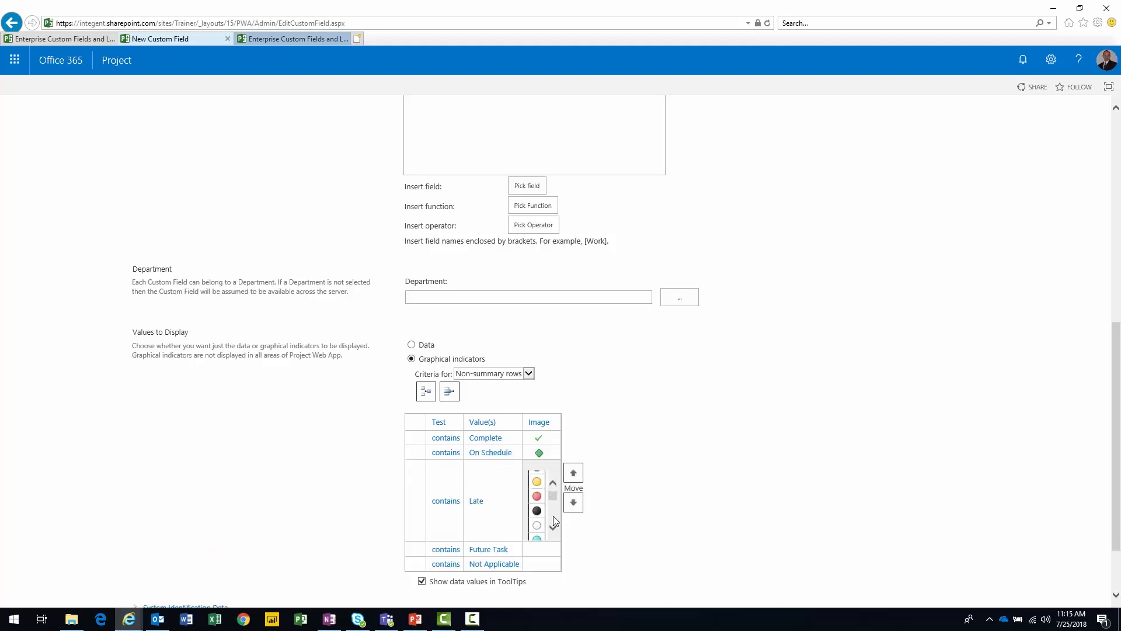
{"action": "scroll", "coordinate": [555, 521], "scroll_direction": "down", "scroll_amount": 3}
{"action": "left_click", "coordinate": [541, 493]}
{"action": "left_click", "coordinate": [538, 482]}
{"action": "scroll", "coordinate": [552, 535], "scroll_direction": "down", "scroll_amount": 3}
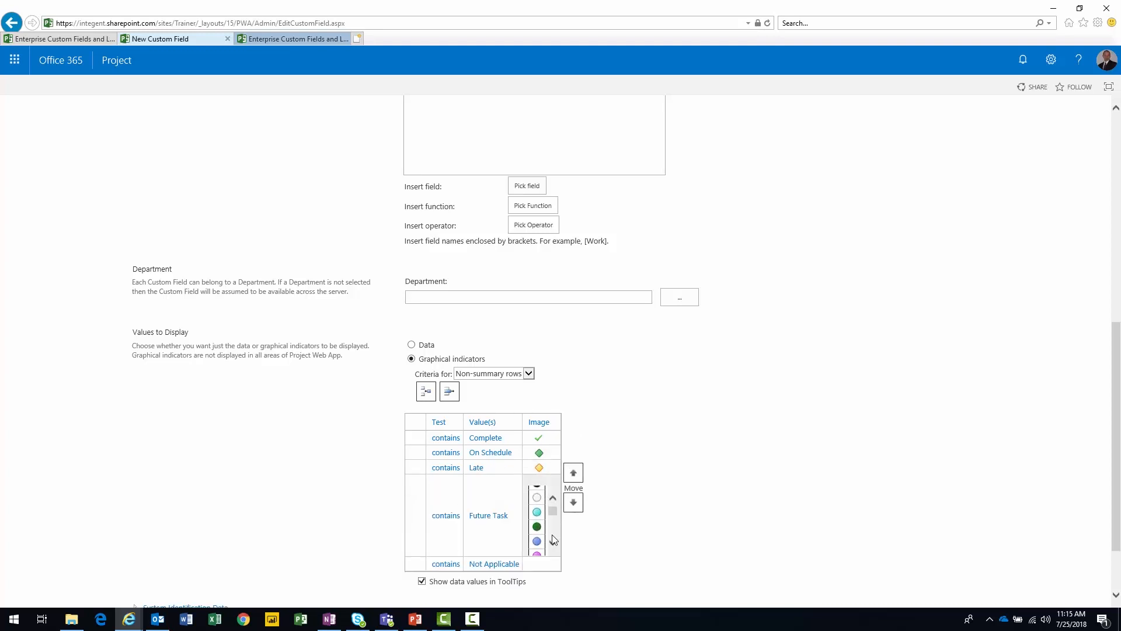
{"action": "left_click", "coordinate": [537, 534]}
Choose the indicator image for Not Applicable and save the GA project field.
{"action": "left_click", "coordinate": [540, 497]}
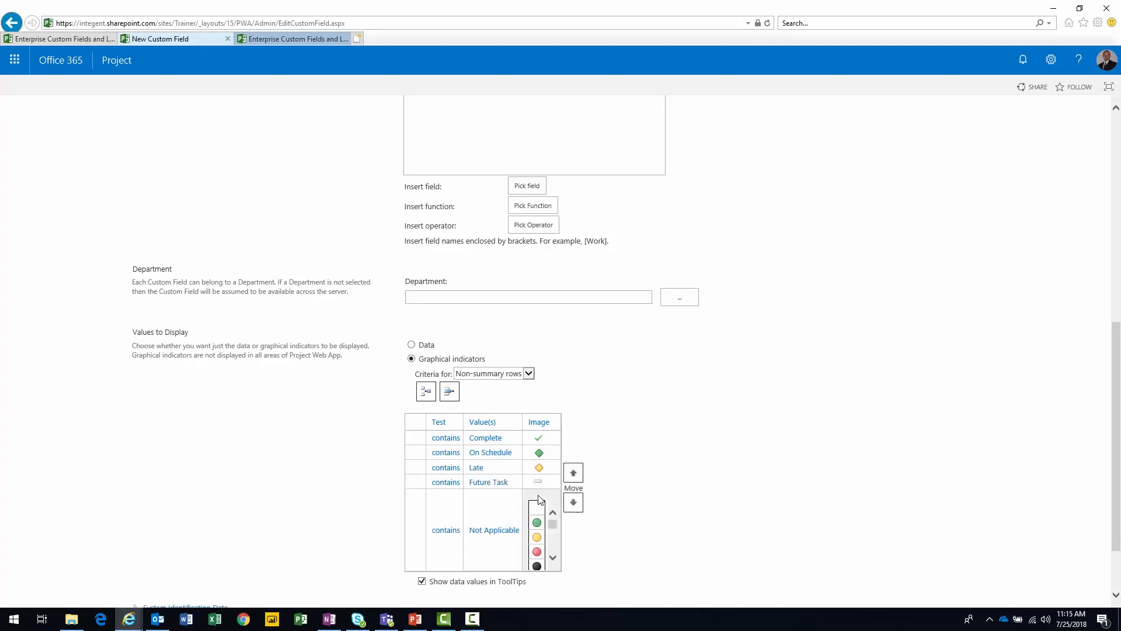
{"action": "scroll", "coordinate": [552, 548], "scroll_direction": "down", "scroll_amount": 5}
{"action": "scroll", "coordinate": [554, 554], "scroll_direction": "down", "scroll_amount": 4}
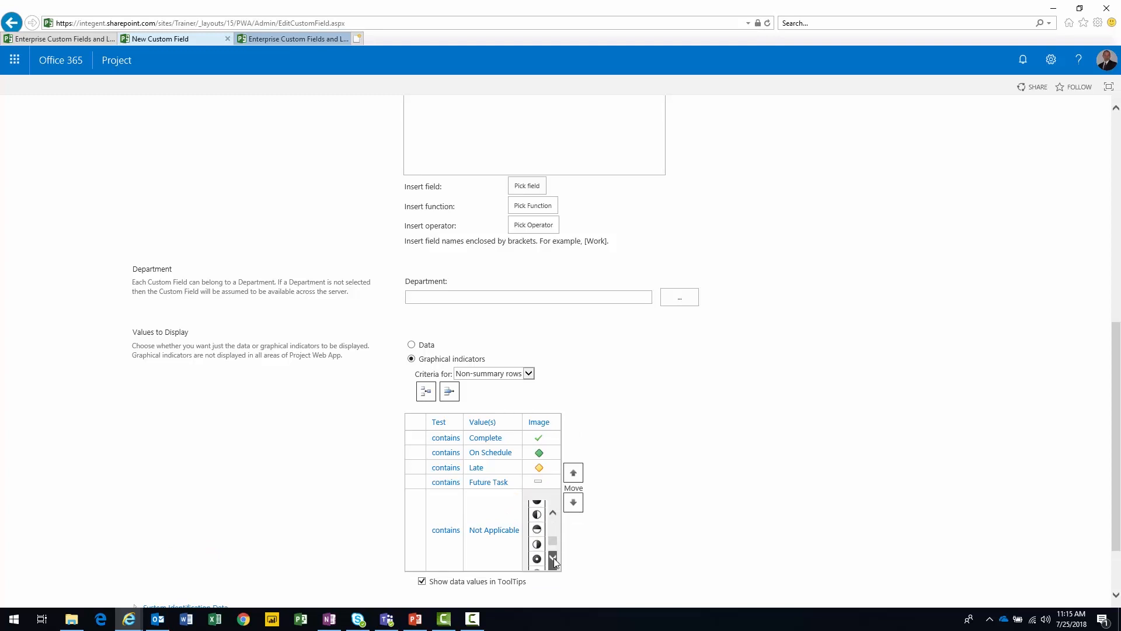
{"action": "left_click", "coordinate": [532, 558]}
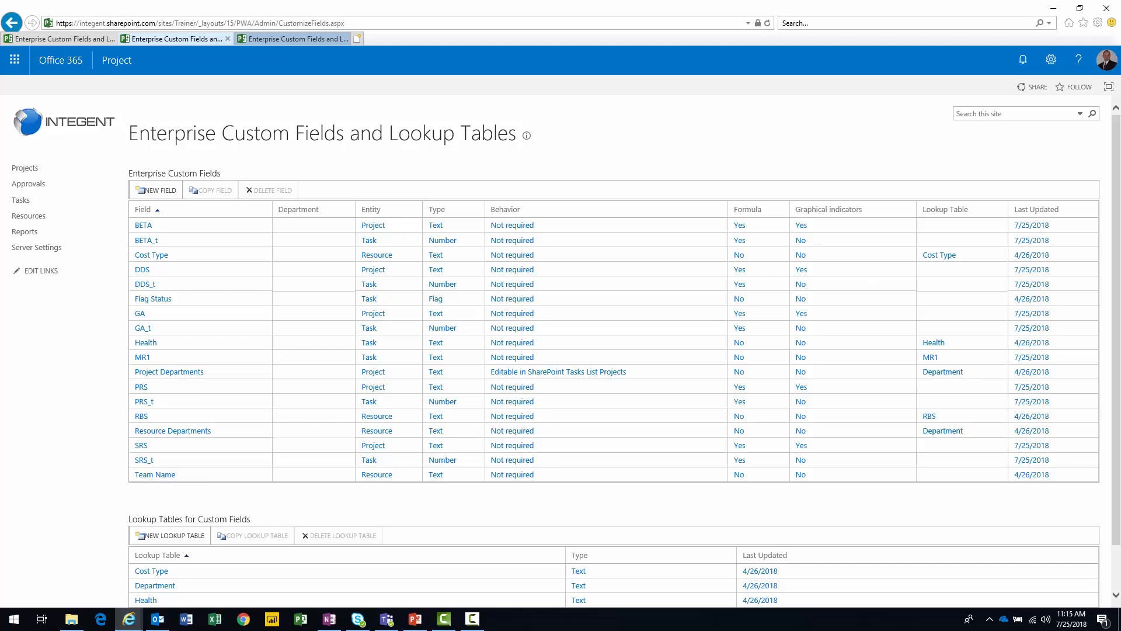
{"action": "key", "text": "alt+Tab"}
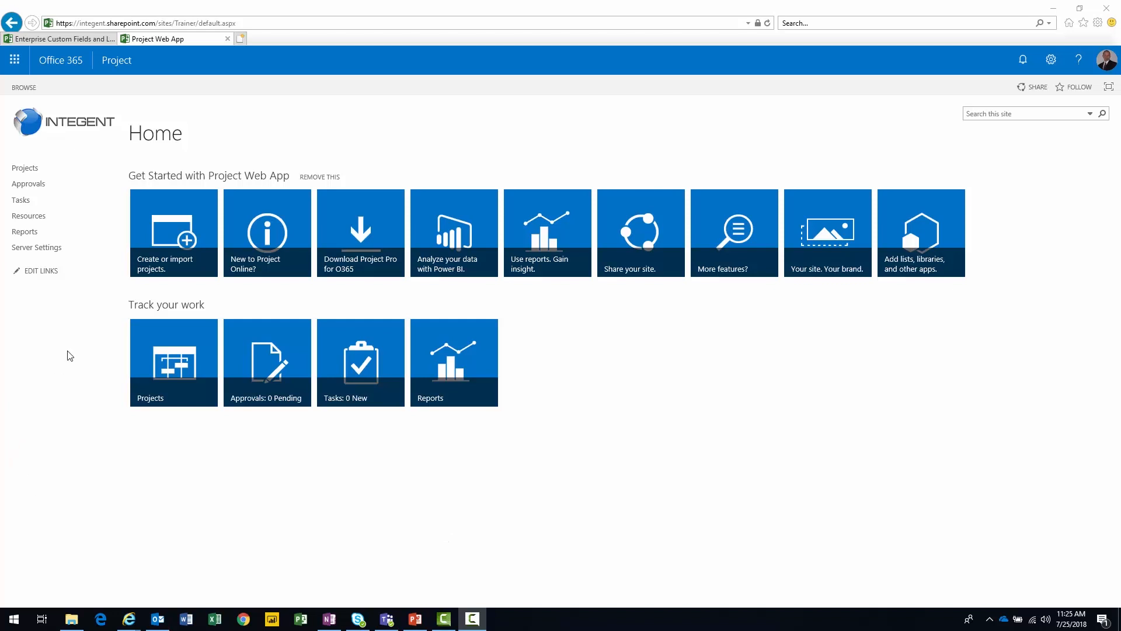
Open Manage Views in the server settings and copy Project Center's Summary view under the name Milestone Summary.
{"action": "left_click", "coordinate": [55, 251]}
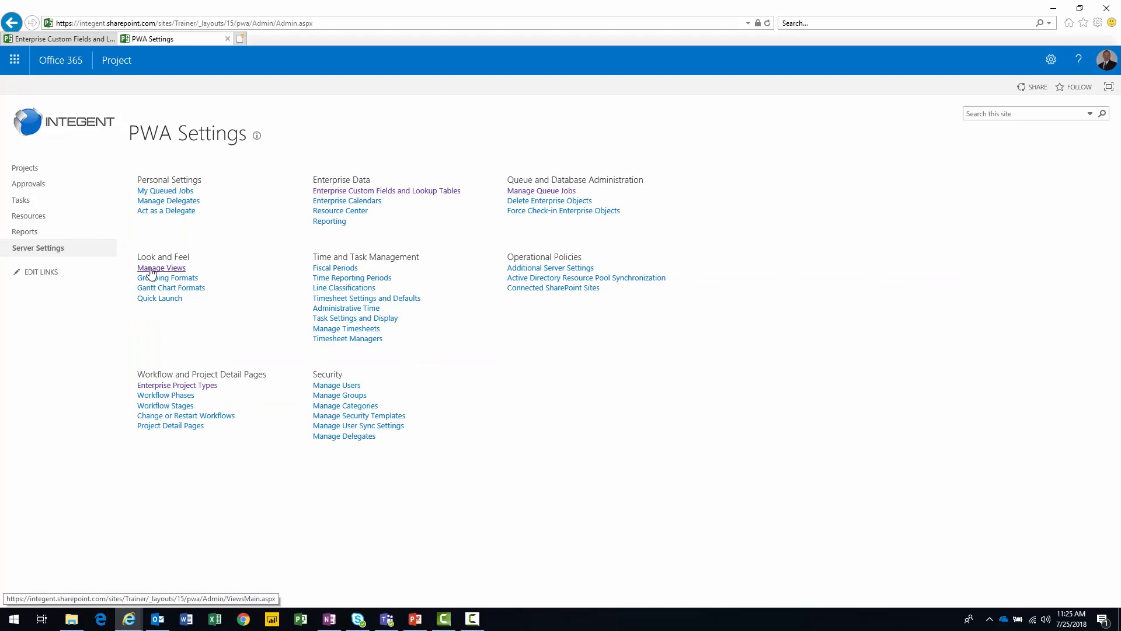
{"action": "left_click", "coordinate": [169, 269]}
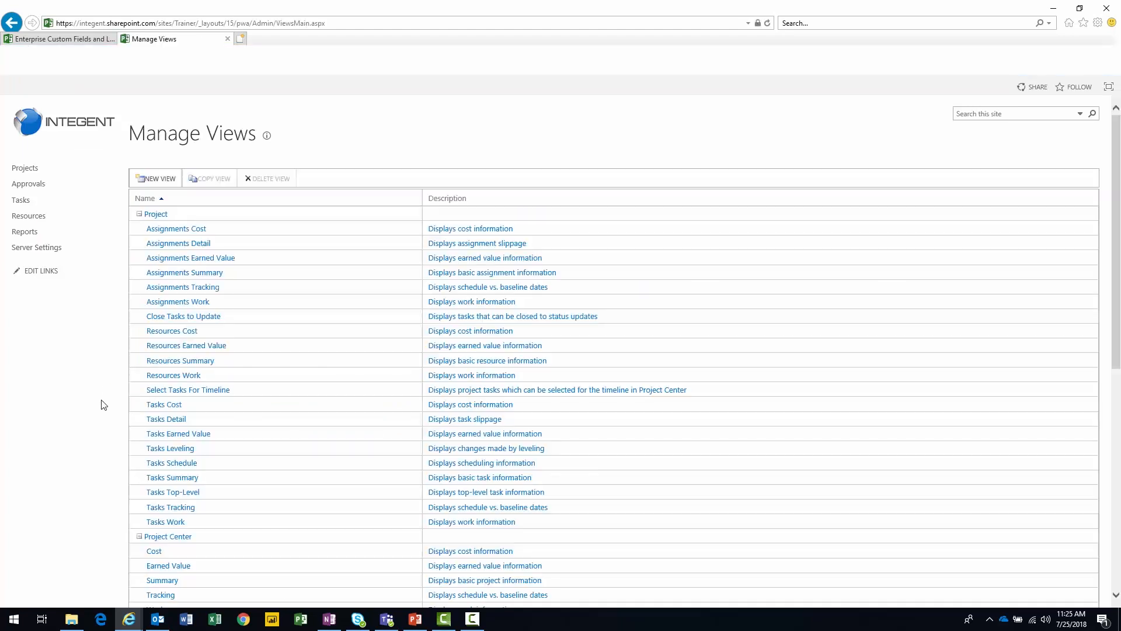
{"action": "scroll", "coordinate": [102, 403], "scroll_direction": "down", "scroll_amount": 4}
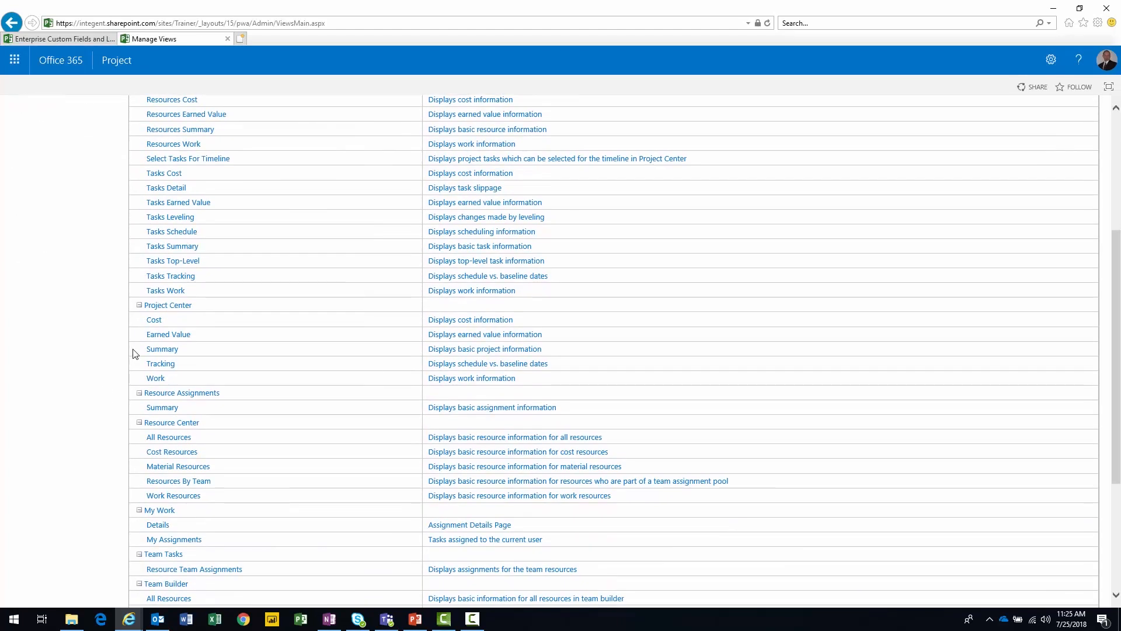
{"action": "left_click", "coordinate": [162, 349]}
{"action": "scroll", "coordinate": [193, 348], "scroll_direction": "up", "scroll_amount": 4}
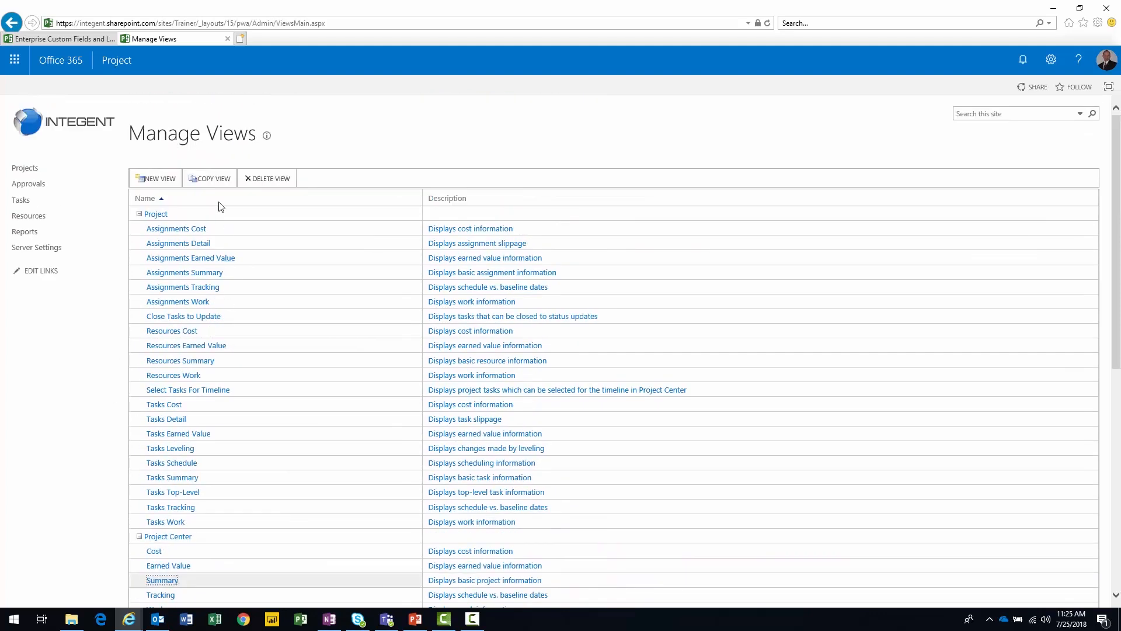
{"action": "left_click", "coordinate": [217, 179]}
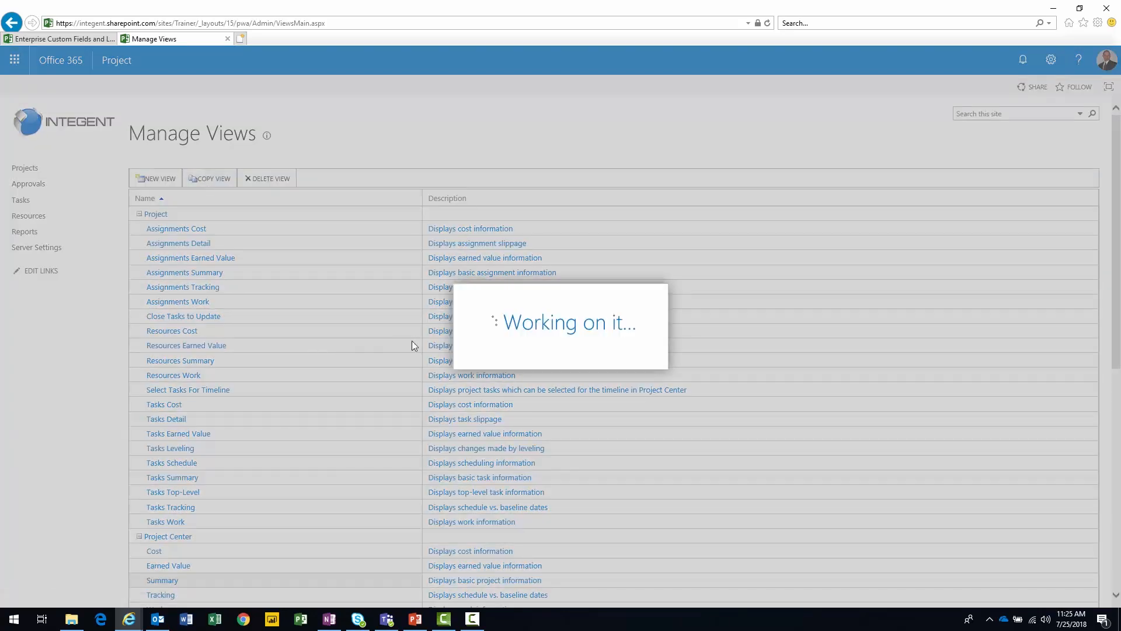
{"action": "key", "text": "ctrl+shift+Left"}
{"action": "key", "text": "ctrl+shift+Left"}
{"action": "key", "text": "ctrl+shift+Right"}
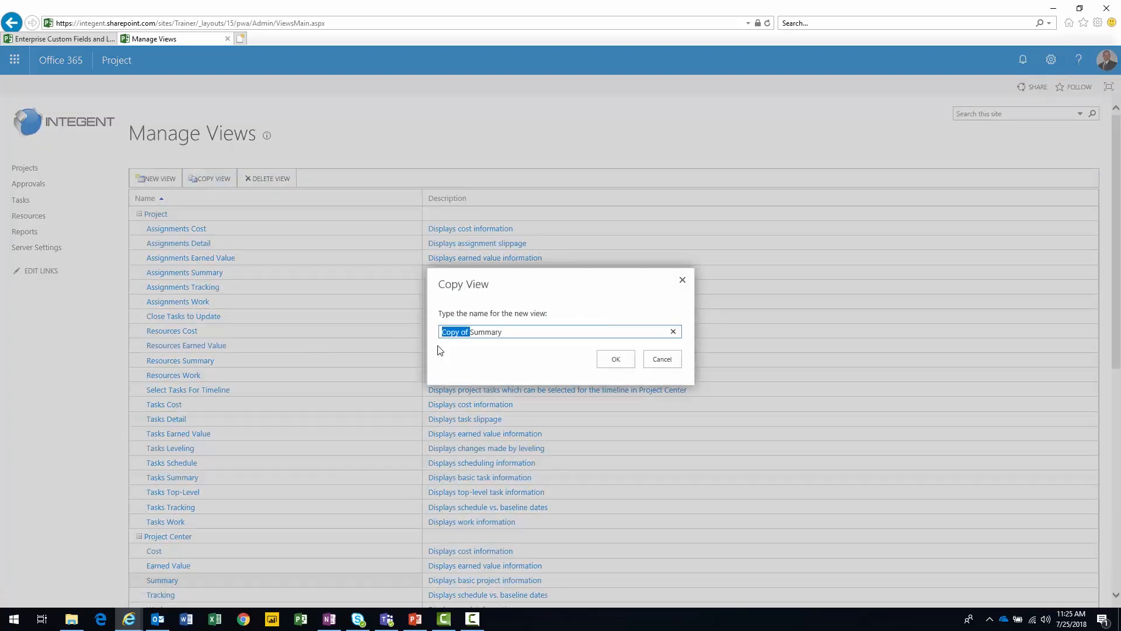
{"action": "type", "text": "Integent"}
{"action": "key", "text": "Return"}
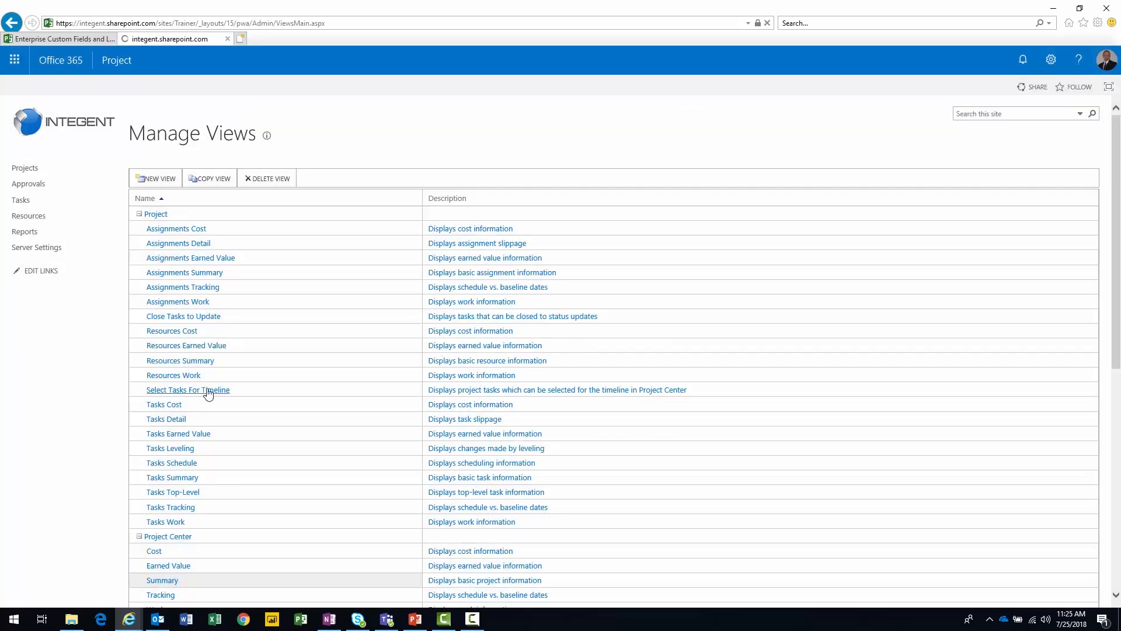
Open Project Center's Milestone Summary view for editing and add PRS to its displayed fields.
{"action": "scroll", "coordinate": [208, 392], "scroll_direction": "down", "scroll_amount": 4}
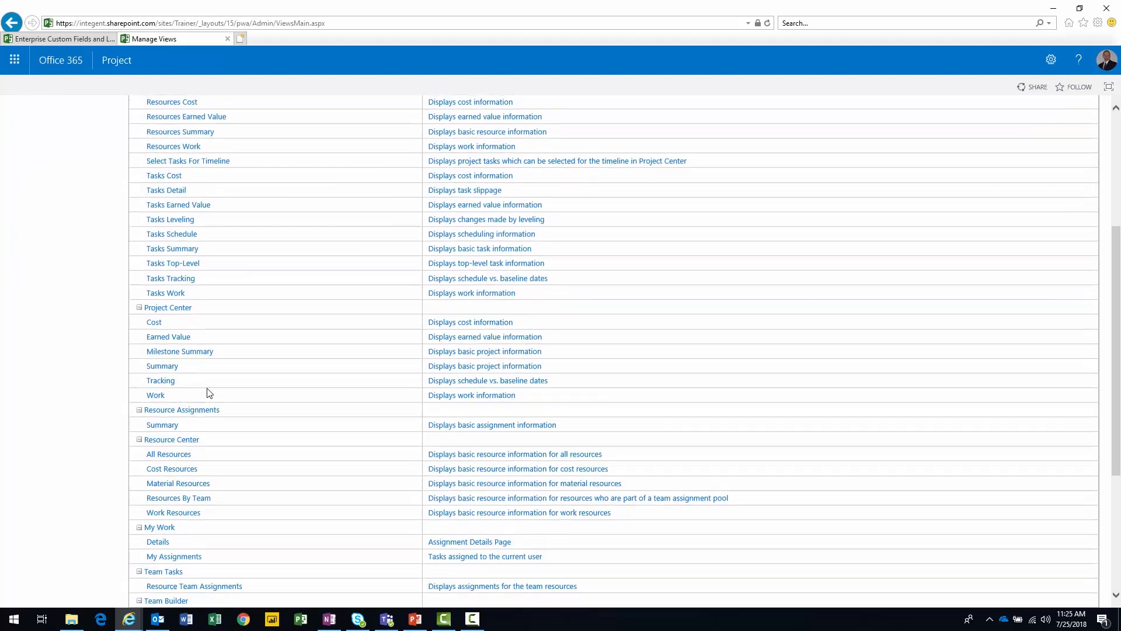
{"action": "left_click", "coordinate": [147, 350]}
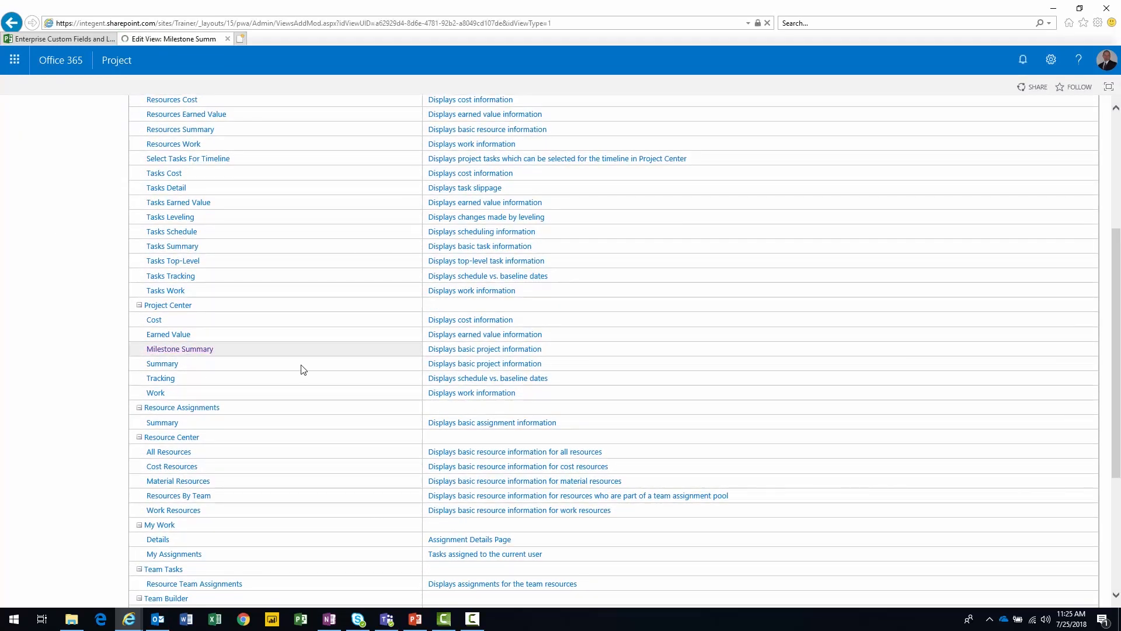
{"action": "left_click", "coordinate": [398, 361]}
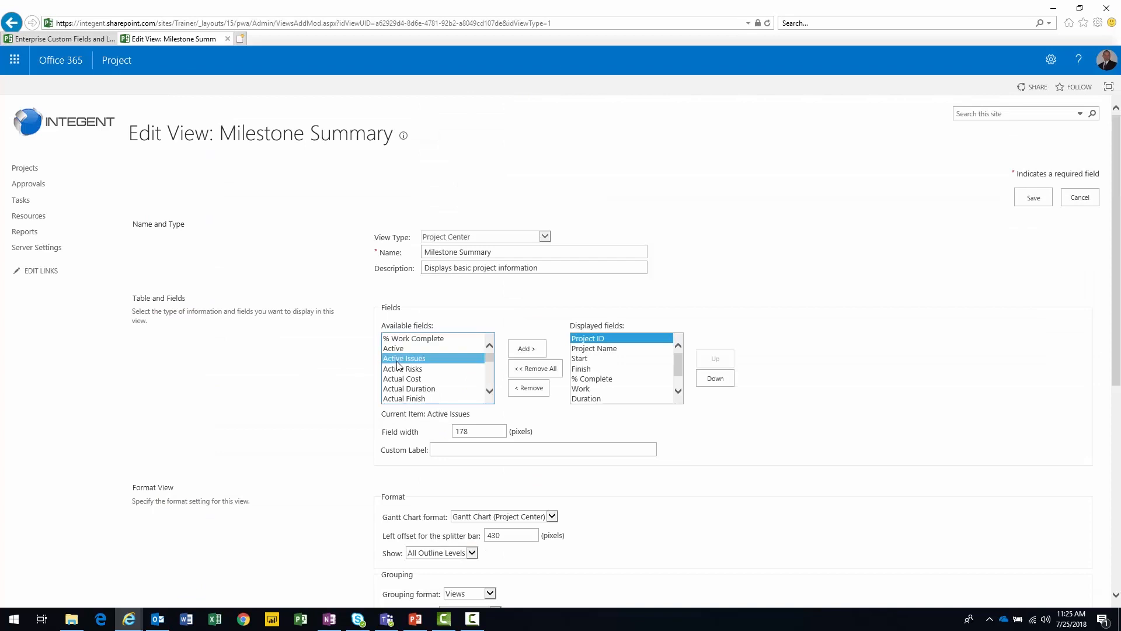
{"action": "key", "text": "p"}
{"action": "key", "text": "p"}
{"action": "scroll", "coordinate": [398, 365], "scroll_direction": "up", "scroll_amount": 8}
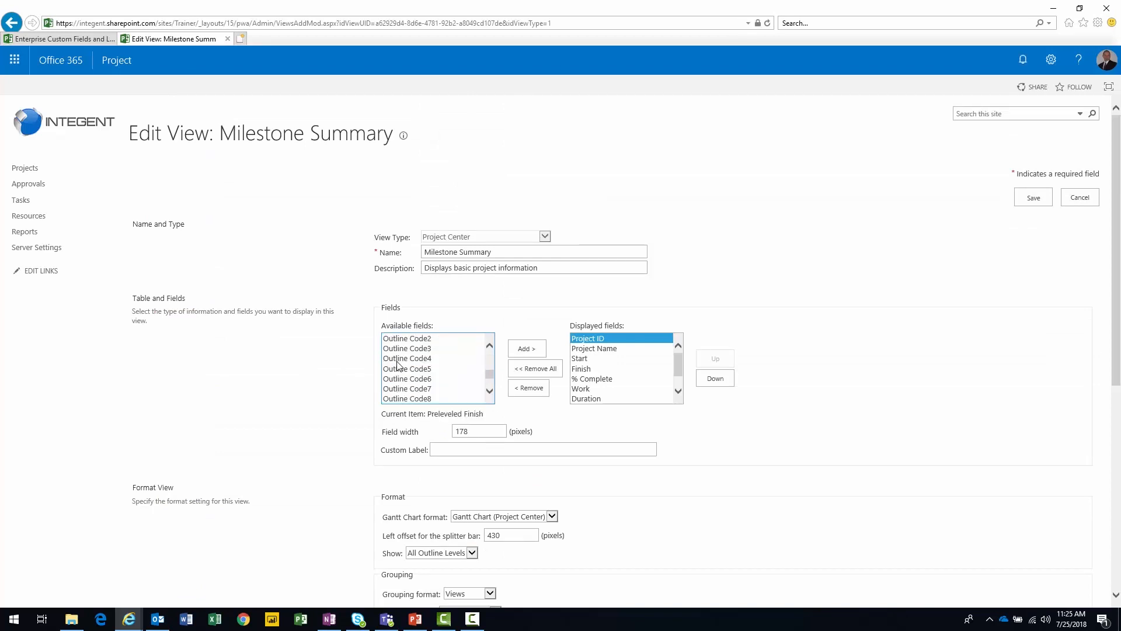
{"action": "scroll", "coordinate": [410, 372], "scroll_direction": "up", "scroll_amount": 5}
{"action": "left_click", "coordinate": [411, 370]}
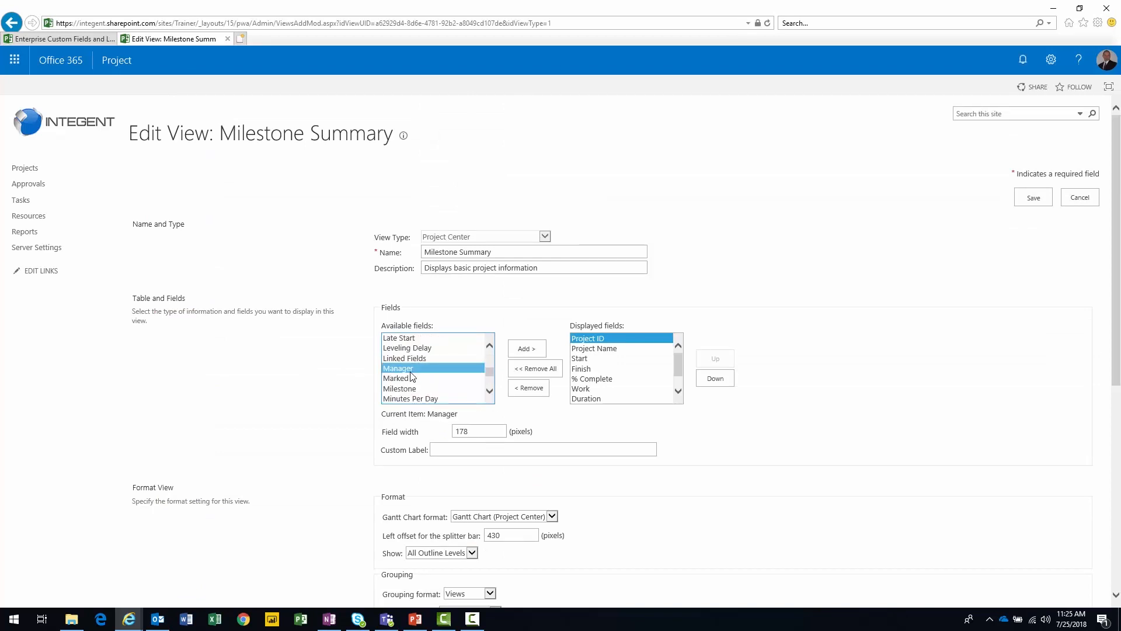
{"action": "key", "text": "p"}
{"action": "key", "text": "p"}
{"action": "scroll", "coordinate": [411, 376], "scroll_direction": "down", "scroll_amount": 2}
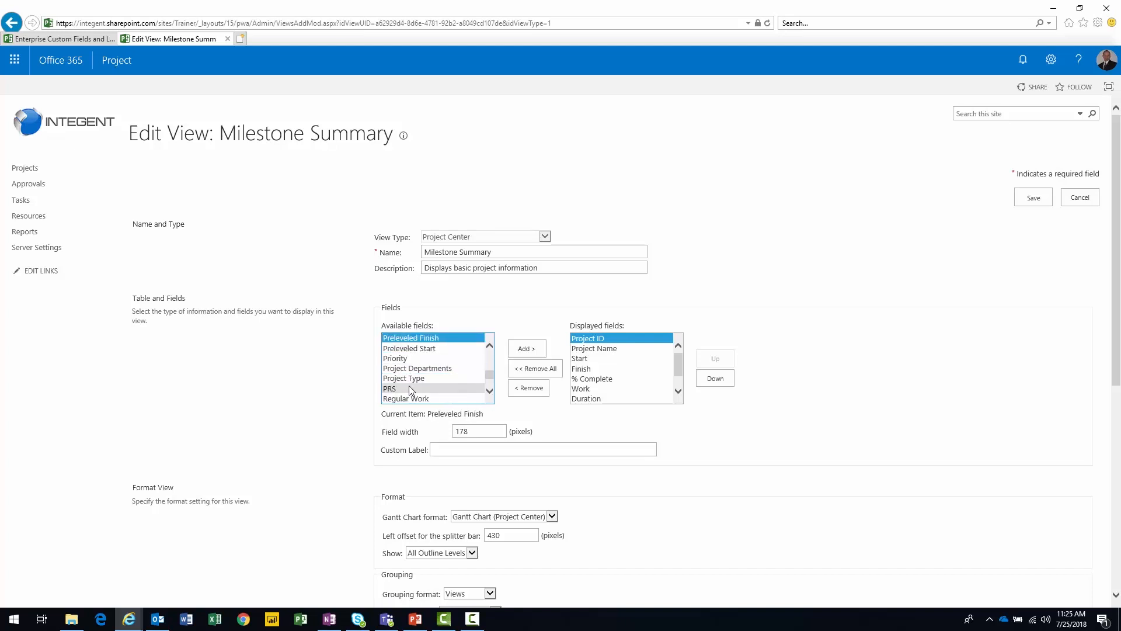
{"action": "left_click", "coordinate": [397, 389]}
{"action": "left_click", "coordinate": [526, 349]}
Reorder the displayed fields so that PRS sits directly between Project Name and Start.
{"action": "left_click", "coordinate": [717, 359]}
{"action": "left_click", "coordinate": [717, 359]}
{"action": "left_click", "coordinate": [717, 360]}
{"action": "left_click", "coordinate": [719, 360]}
{"action": "left_click", "coordinate": [719, 359]}
{"action": "left_click", "coordinate": [719, 360]}
{"action": "left_click", "coordinate": [718, 360]}
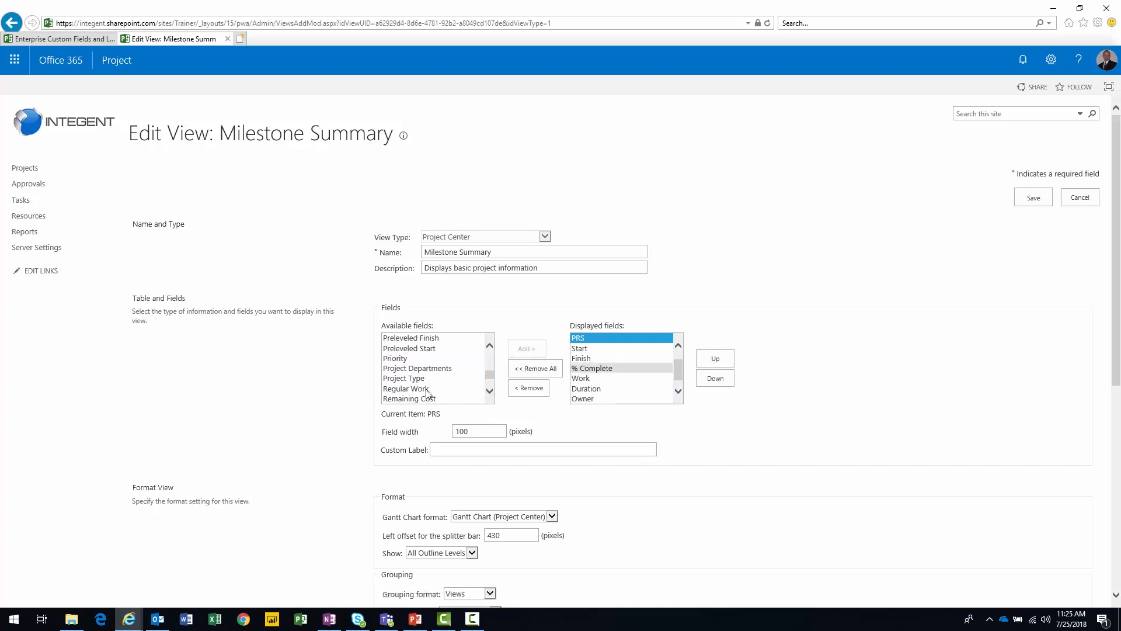
Add SRS to the view's displayed fields and place it directly after PRS.
{"action": "left_click", "coordinate": [417, 380]}
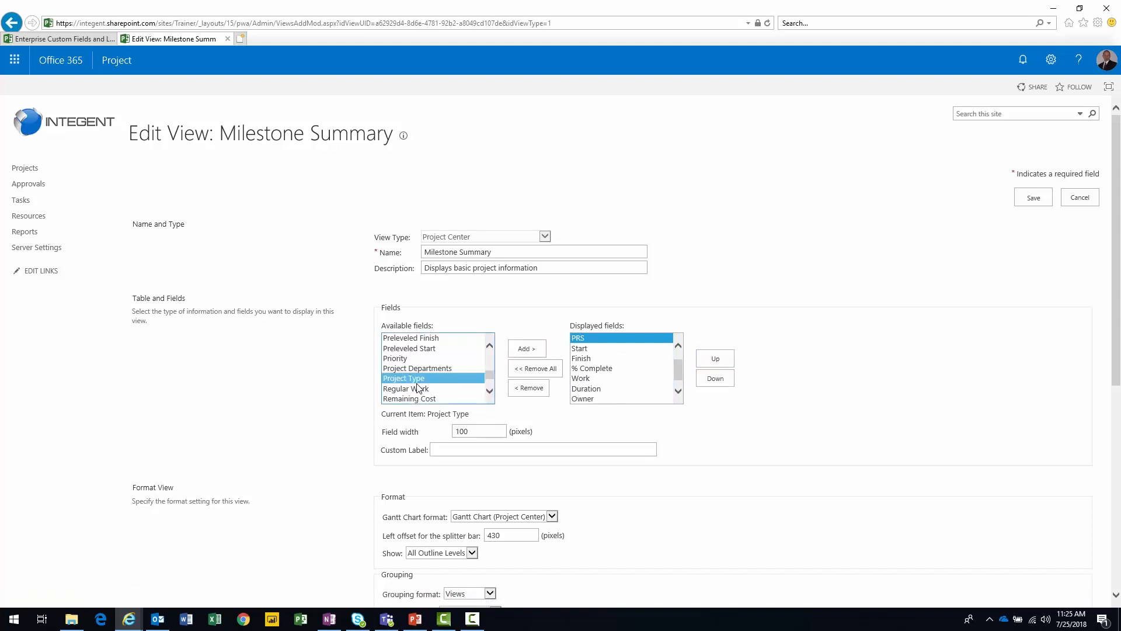
{"action": "scroll", "coordinate": [417, 386], "scroll_direction": "down", "scroll_amount": 4}
{"action": "left_click", "coordinate": [412, 398]}
{"action": "left_click", "coordinate": [527, 349]}
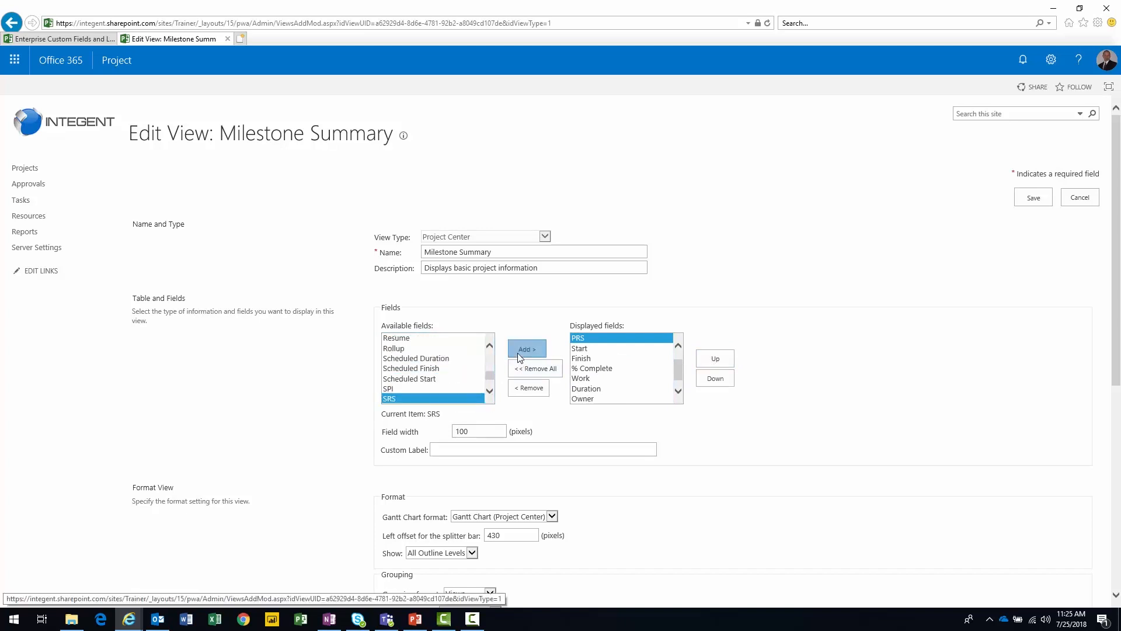
{"action": "left_click", "coordinate": [716, 359]}
{"action": "left_click", "coordinate": [716, 359]}
{"action": "left_click", "coordinate": [716, 359]}
{"action": "left_click", "coordinate": [717, 360]}
{"action": "left_click", "coordinate": [717, 359]}
{"action": "left_click", "coordinate": [718, 360]}
{"action": "left_click", "coordinate": [718, 360]}
Add DDS to the view's displayed fields and place it directly after SRS.
{"action": "left_click", "coordinate": [438, 369]}
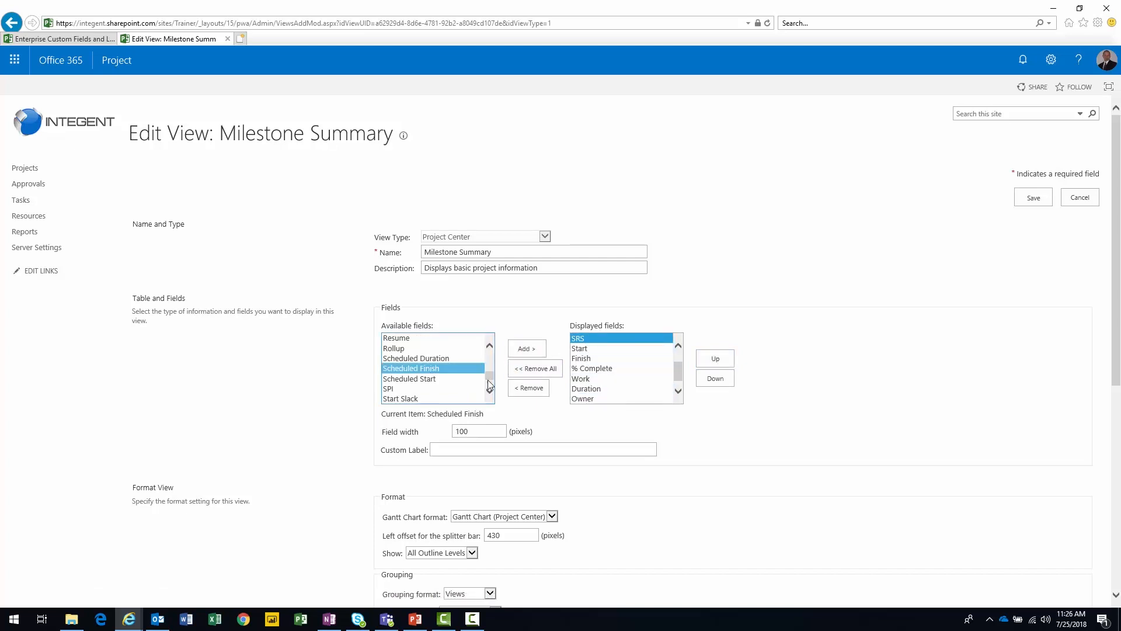
{"action": "key", "text": "alt+Tab"}
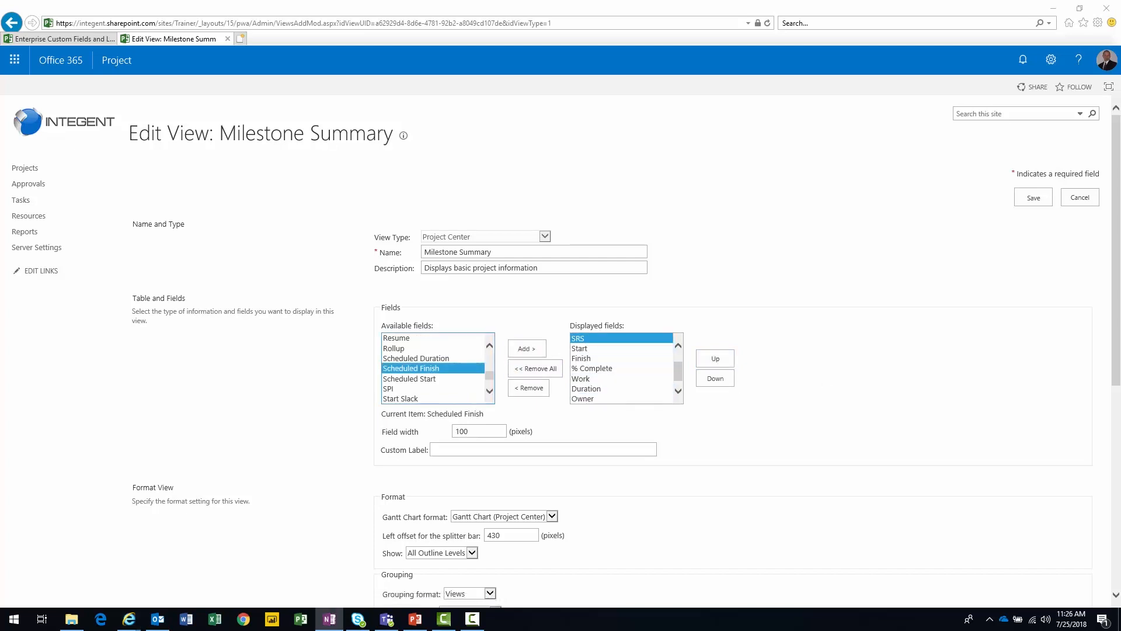
{"action": "left_click", "coordinate": [429, 379]}
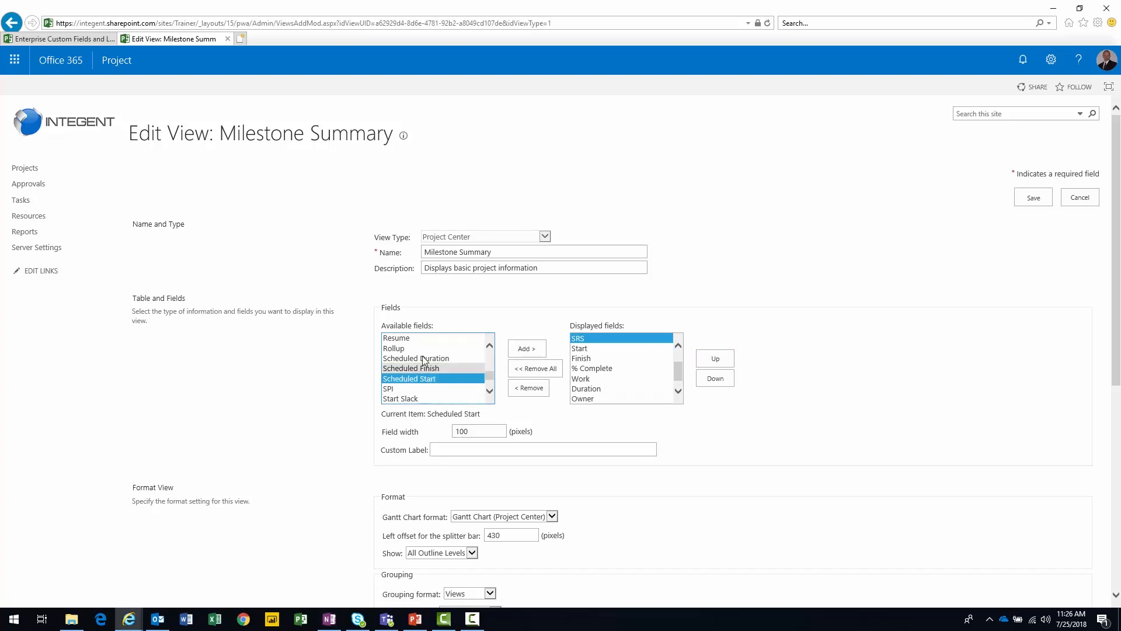
{"action": "left_click_drag", "start_coordinate": [489, 377], "coordinate": [488, 348]}
{"action": "left_click", "coordinate": [457, 359]}
{"action": "type", "text": "dds"}
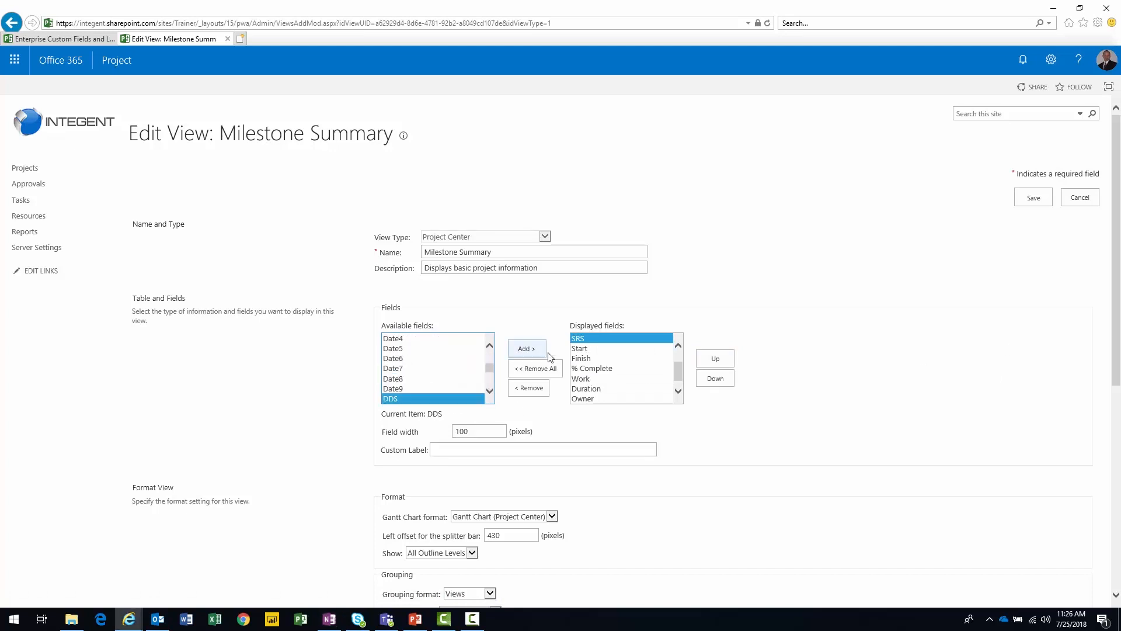
{"action": "left_click", "coordinate": [543, 352]}
{"action": "left_click", "coordinate": [716, 358]}
{"action": "left_click", "coordinate": [715, 359]}
{"action": "left_click", "coordinate": [715, 359]}
{"action": "left_click", "coordinate": [715, 359]}
{"action": "left_click", "coordinate": [715, 359]}
{"action": "left_click", "coordinate": [716, 359]}
{"action": "left_click", "coordinate": [716, 358]}
Add BETA to the view's displayed fields and place it directly after DDS.
{"action": "left_click", "coordinate": [422, 369]}
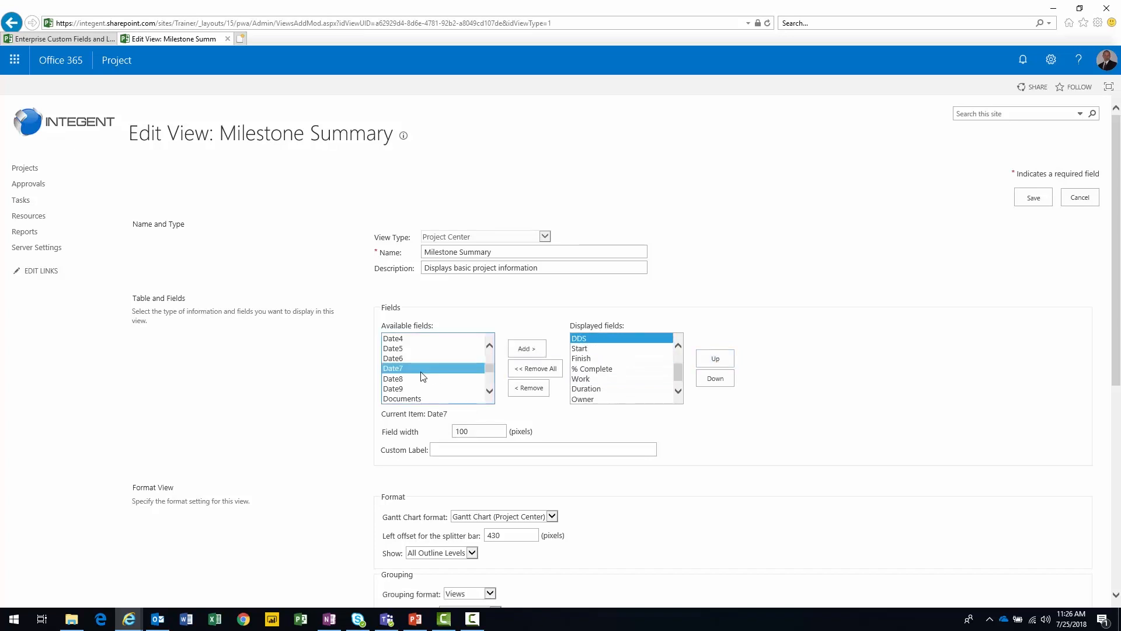
{"action": "type", "text": "beta"}
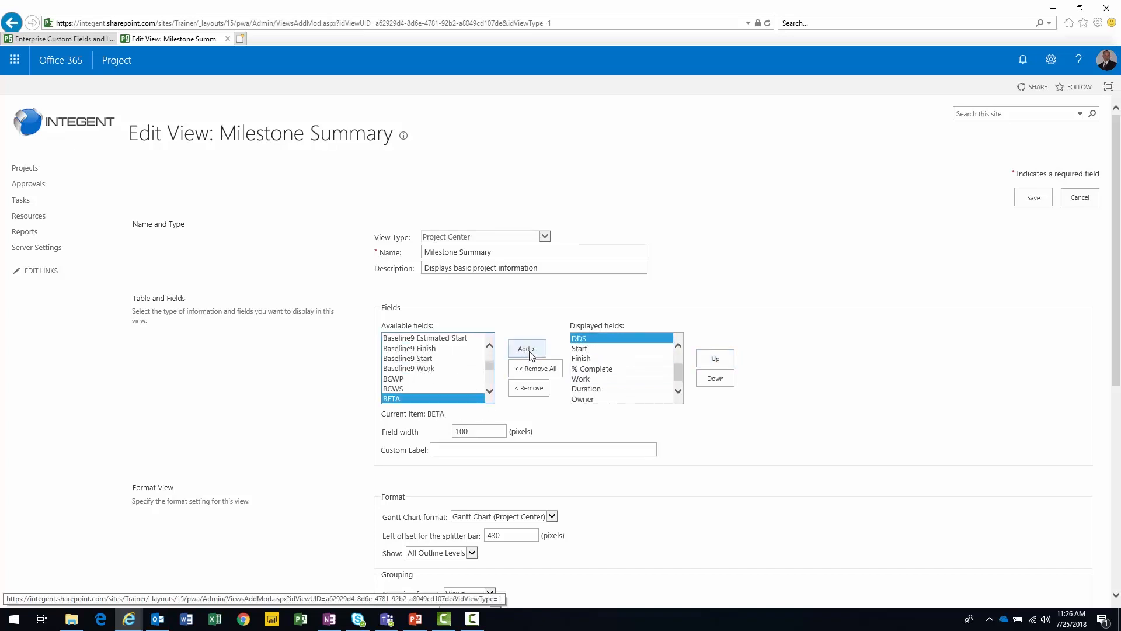
{"action": "left_click", "coordinate": [526, 349]}
{"action": "left_click", "coordinate": [713, 355]}
{"action": "left_click", "coordinate": [714, 355]}
{"action": "left_click", "coordinate": [713, 355]}
{"action": "left_click", "coordinate": [713, 355]}
{"action": "left_click", "coordinate": [714, 355]}
{"action": "left_click", "coordinate": [713, 355]}
{"action": "left_click", "coordinate": [713, 355]}
Add GA to the view's displayed fields and place it directly after BETA.
{"action": "left_click", "coordinate": [430, 358]}
{"action": "type", "text": "ga"}
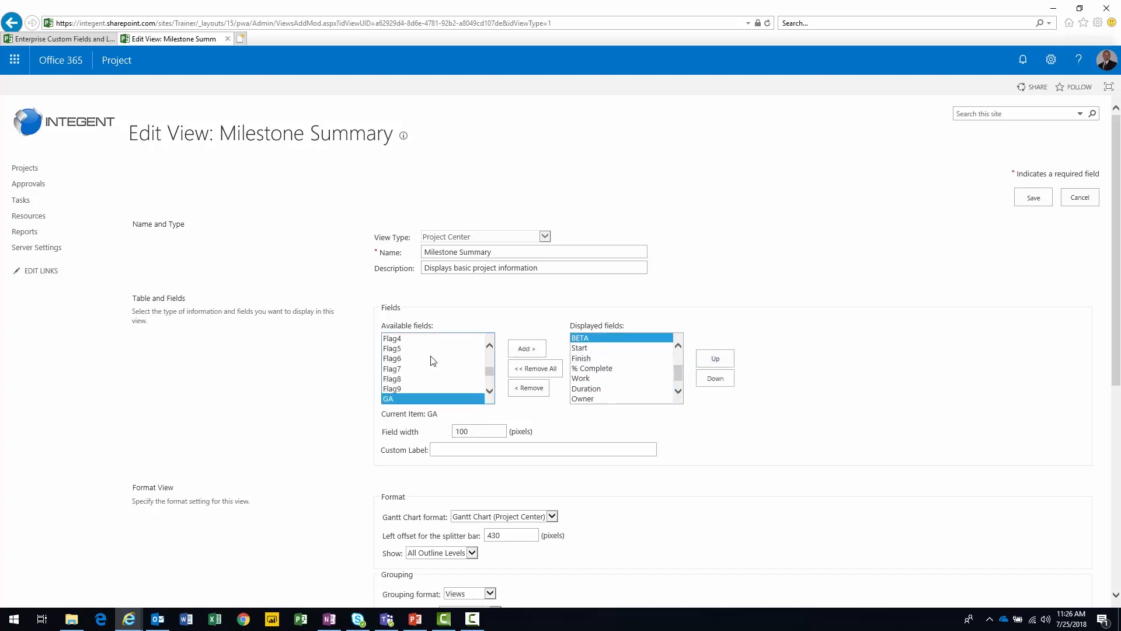
{"action": "left_click", "coordinate": [527, 348]}
{"action": "left_click", "coordinate": [707, 358]}
{"action": "left_click", "coordinate": [707, 358]}
{"action": "left_click", "coordinate": [707, 358]}
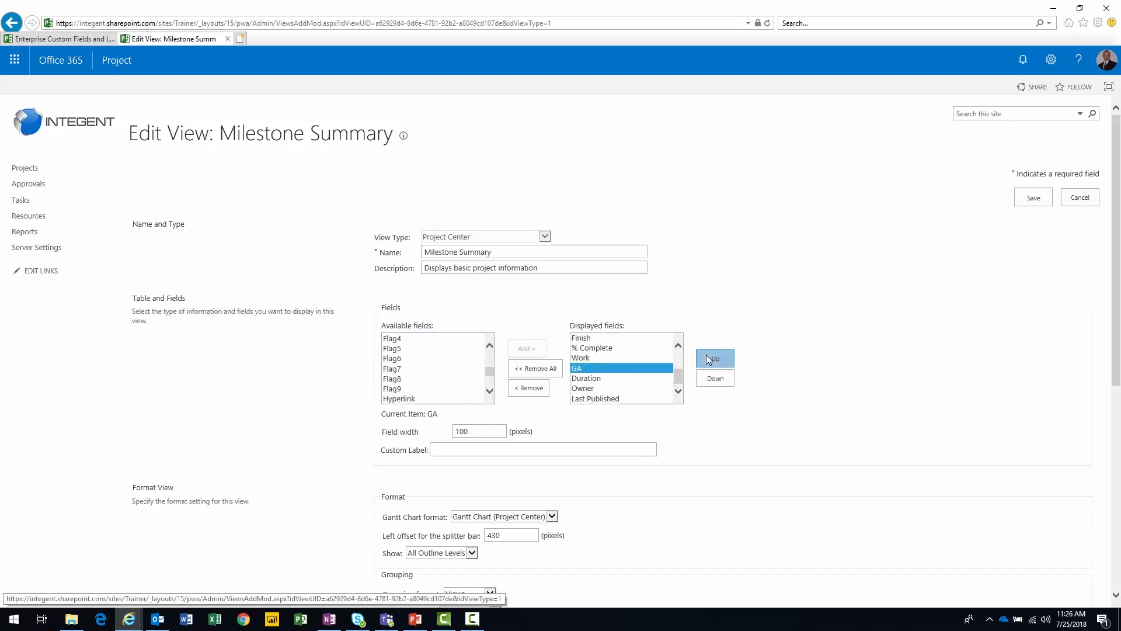
{"action": "left_click", "coordinate": [706, 357]}
{"action": "left_click", "coordinate": [707, 358]}
{"action": "left_click", "coordinate": [707, 357]}
{"action": "left_click", "coordinate": [707, 358]}
Set the field width of the PRS and SRS columns to 50 pixels each.
{"action": "left_click", "coordinate": [678, 344]}
{"action": "left_click", "coordinate": [679, 344]}
{"action": "left_click", "coordinate": [678, 344]}
{"action": "left_click", "coordinate": [678, 344]}
{"action": "left_click", "coordinate": [678, 344]}
{"action": "left_click", "coordinate": [679, 344]}
{"action": "left_click", "coordinate": [577, 358]}
{"action": "left_click_drag", "start_coordinate": [503, 431], "coordinate": [430, 437]}
{"action": "type", "text": "50"}
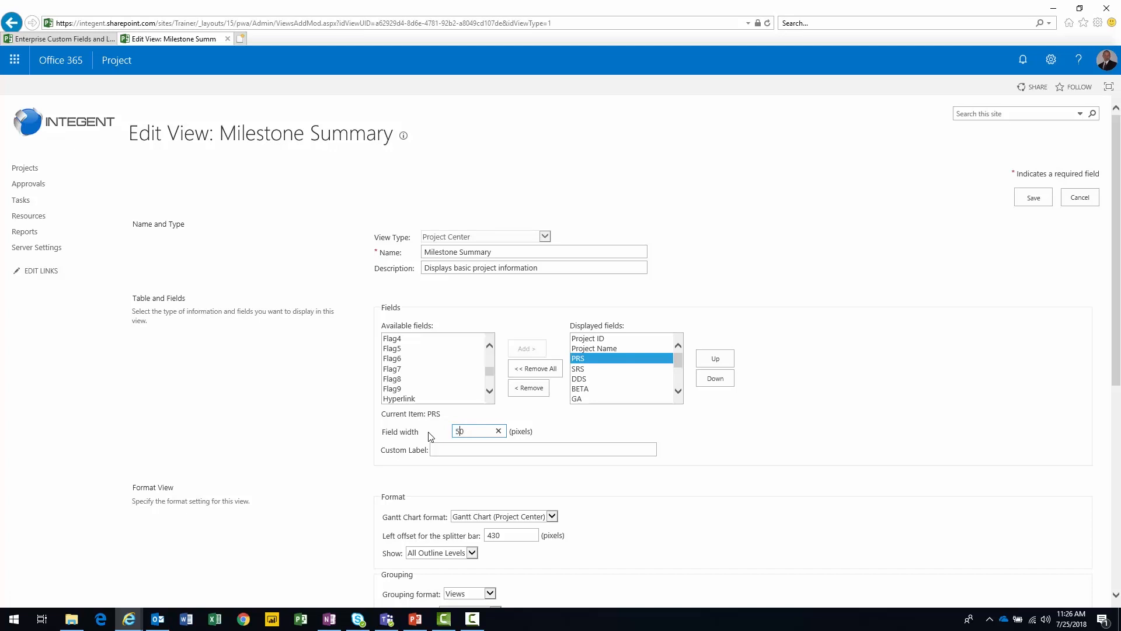
{"action": "left_click", "coordinate": [578, 368]}
{"action": "left_click_drag", "start_coordinate": [500, 431], "coordinate": [439, 437]}
{"action": "type", "text": "50"}
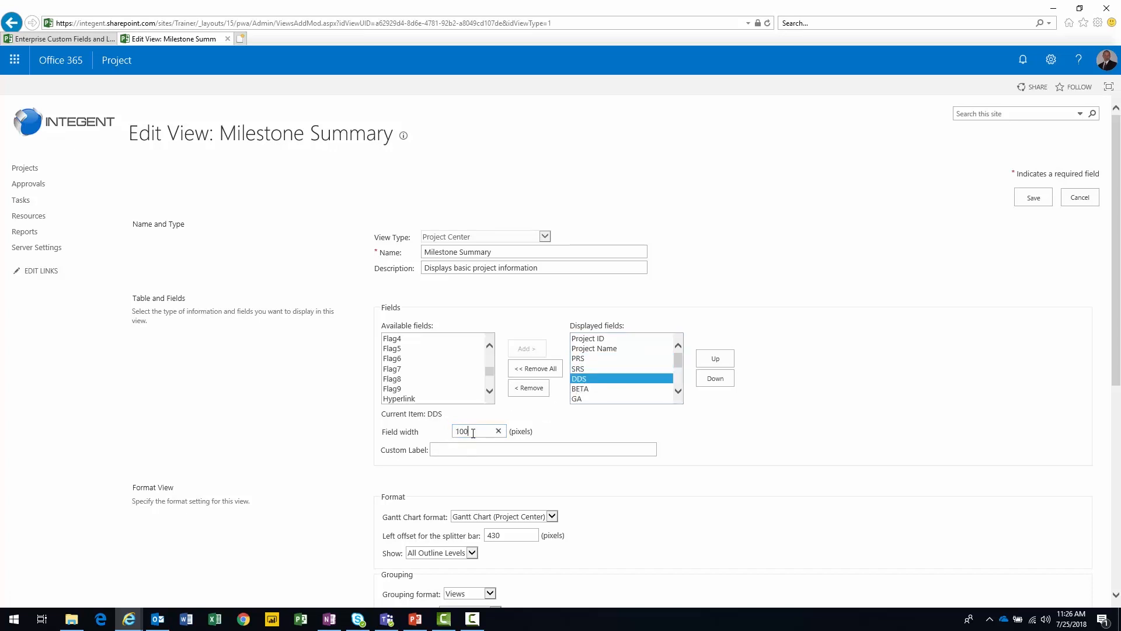
Set the field width of the DDS, BETA and GA columns to 50 pixels each and save the view.
{"action": "left_click", "coordinate": [584, 389]}
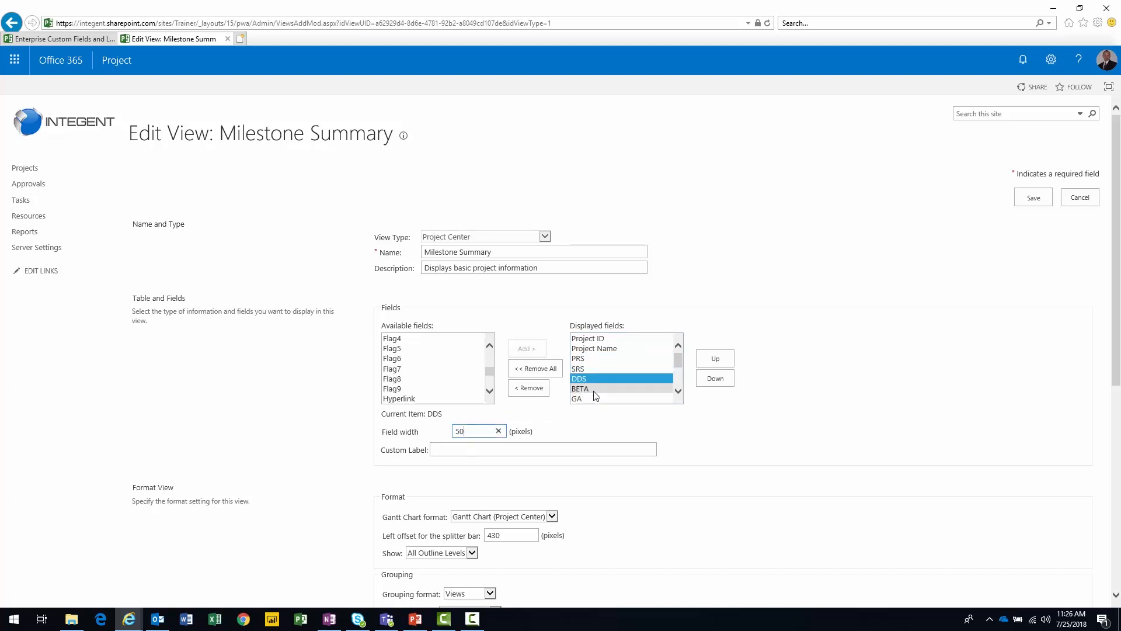
{"action": "left_click", "coordinate": [622, 397]}
{"action": "double_click", "coordinate": [473, 430]}
{"action": "type", "text": "50"}
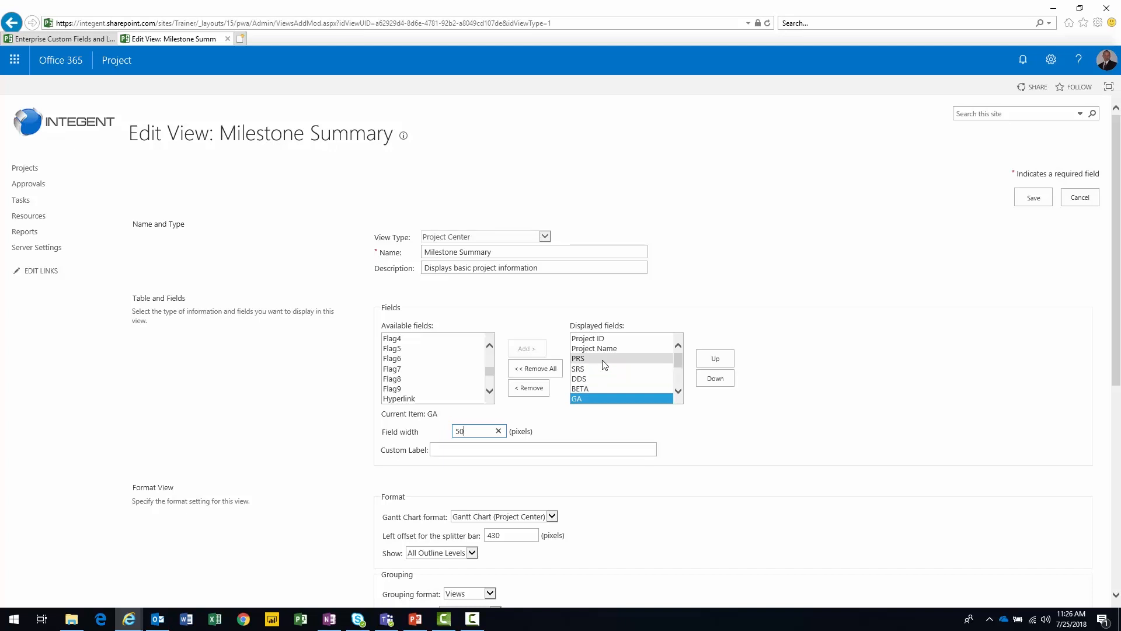
{"action": "left_click", "coordinate": [1033, 199]}
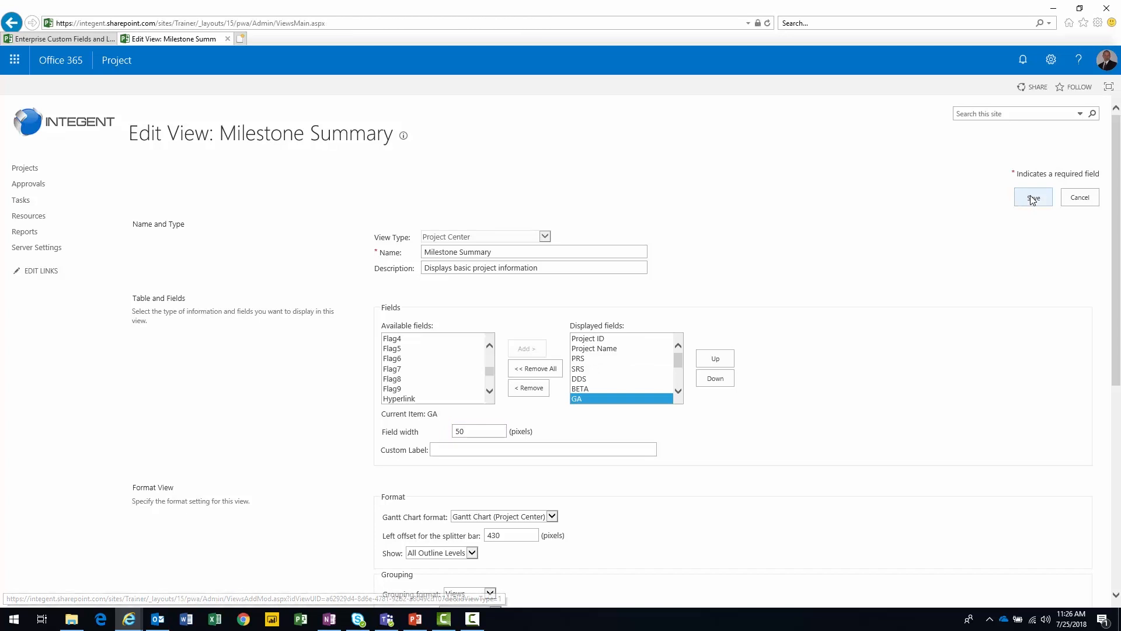
Show the project list in Project Center with the Milestone Summary view.
{"action": "left_click", "coordinate": [26, 169]}
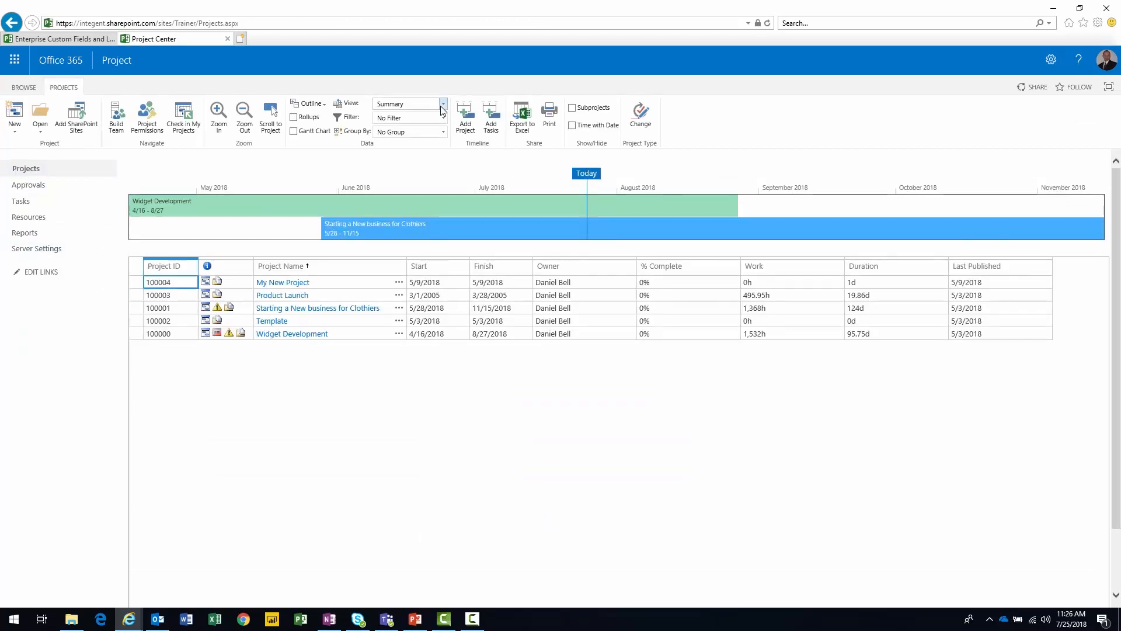
{"action": "left_click", "coordinate": [442, 105]}
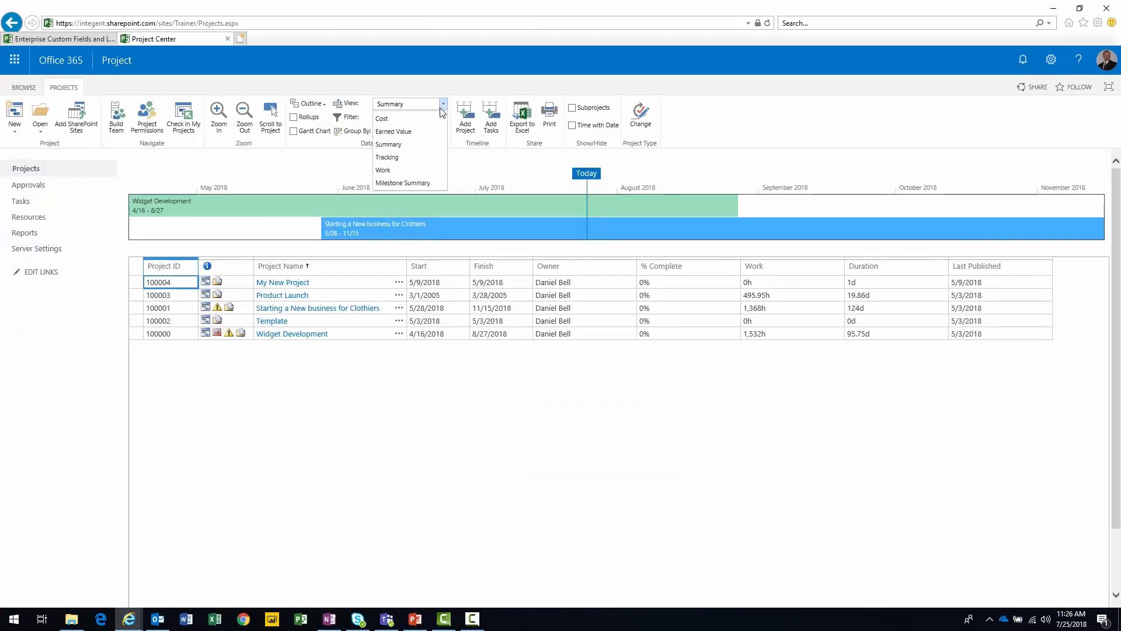
{"action": "left_click", "coordinate": [403, 184]}
Narrow the Project ID column, widen the indicators column, and leave and reopen Project Center to check the layout.
{"action": "left_click_drag", "start_coordinate": [398, 284], "coordinate": [500, 328]}
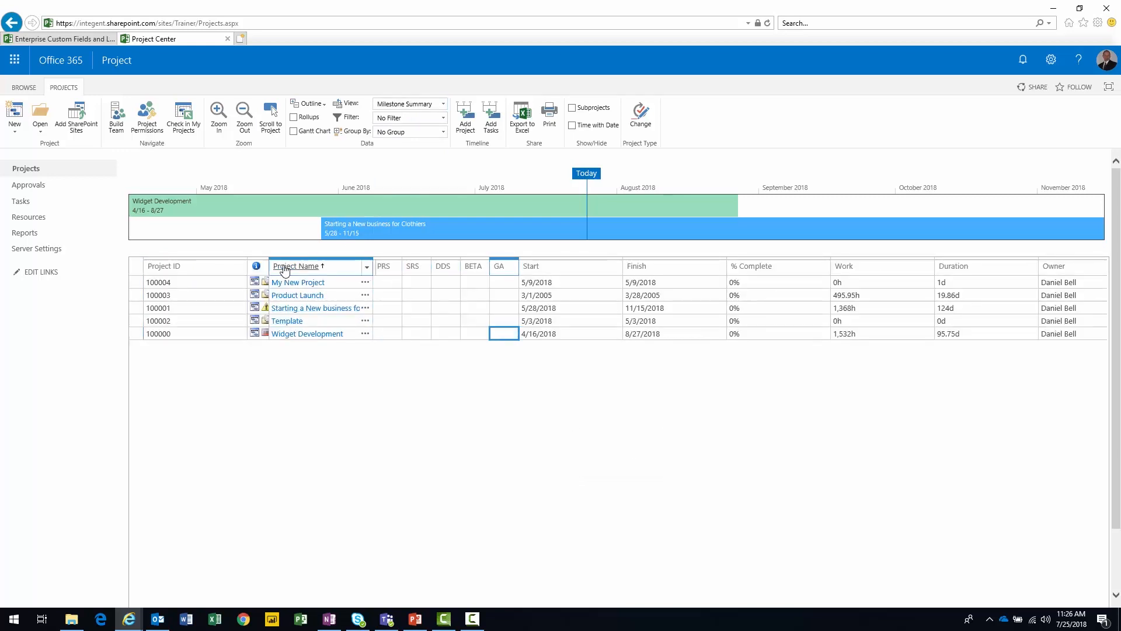
{"action": "mouse_move", "coordinate": [269, 266]}
{"action": "left_mouse_down"}
{"action": "mouse_move", "coordinate": [288, 267]}
{"action": "mouse_move", "coordinate": [201, 267]}
{"action": "mouse_move", "coordinate": [253, 269]}
{"action": "left_mouse_up"}
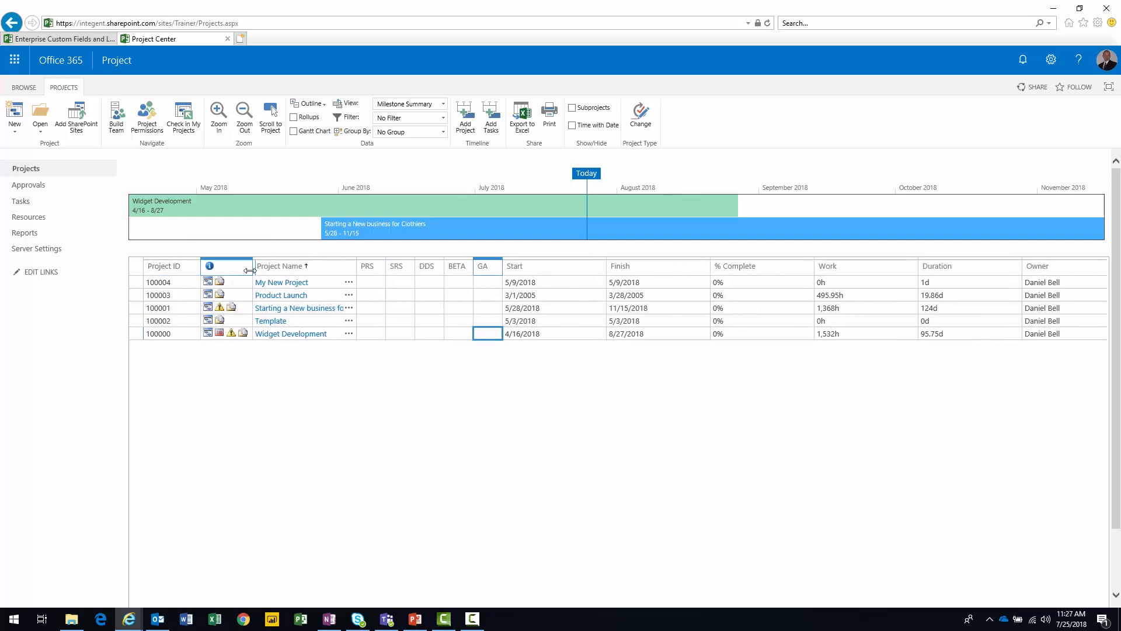
{"action": "left_click", "coordinate": [30, 217]}
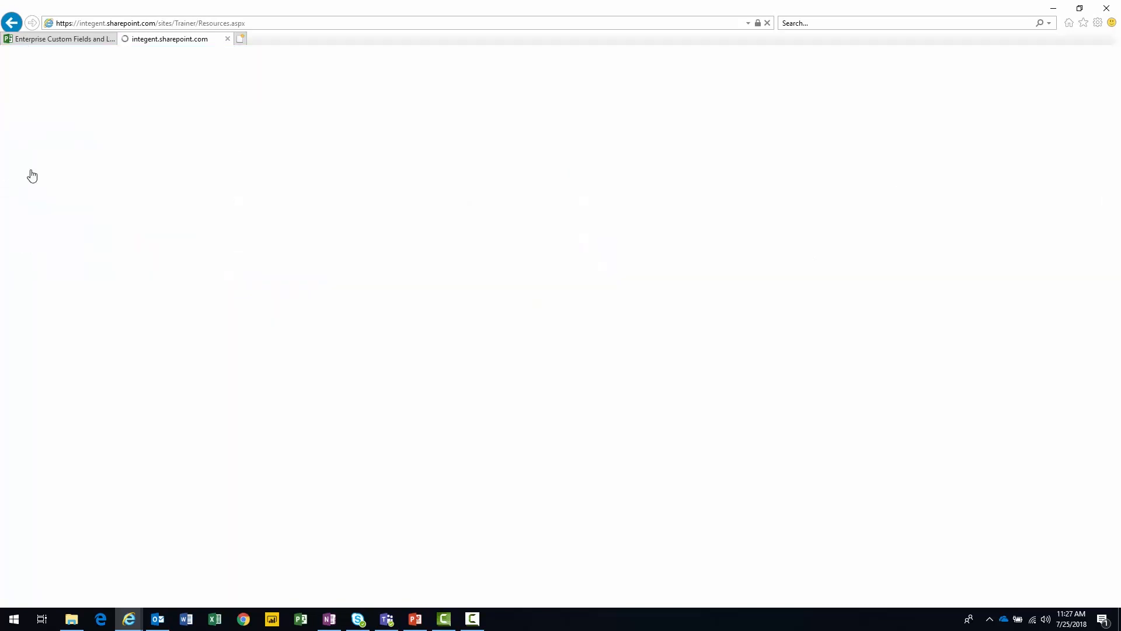
{"action": "left_click", "coordinate": [30, 169]}
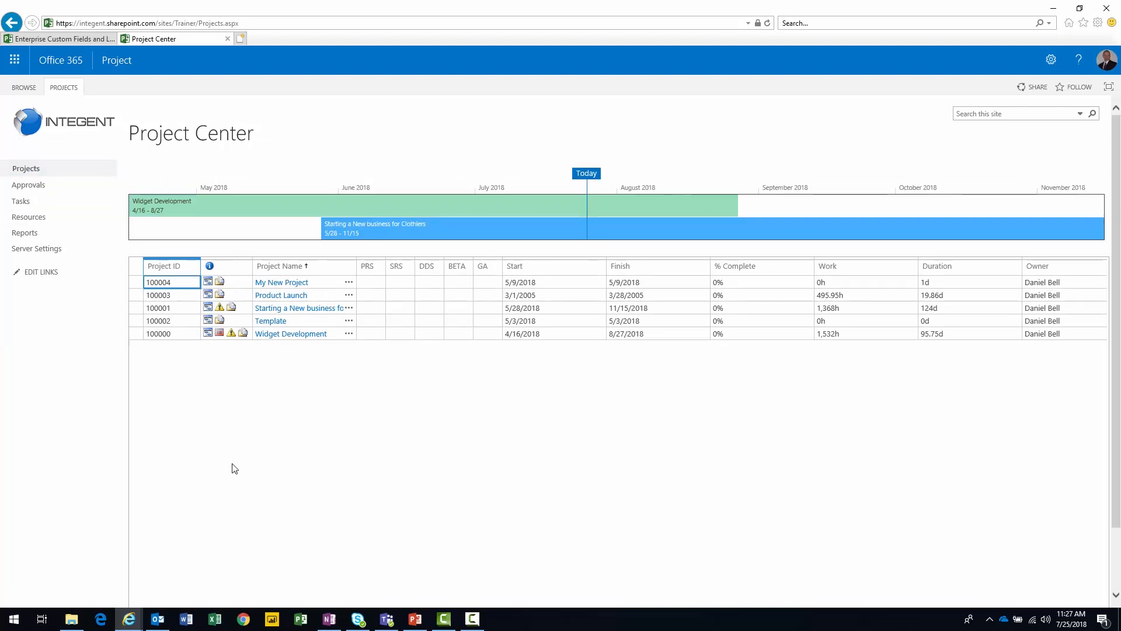
Launch Project Professional, log in with the Trainer profile and create a blank project.
{"action": "left_click", "coordinate": [299, 621]}
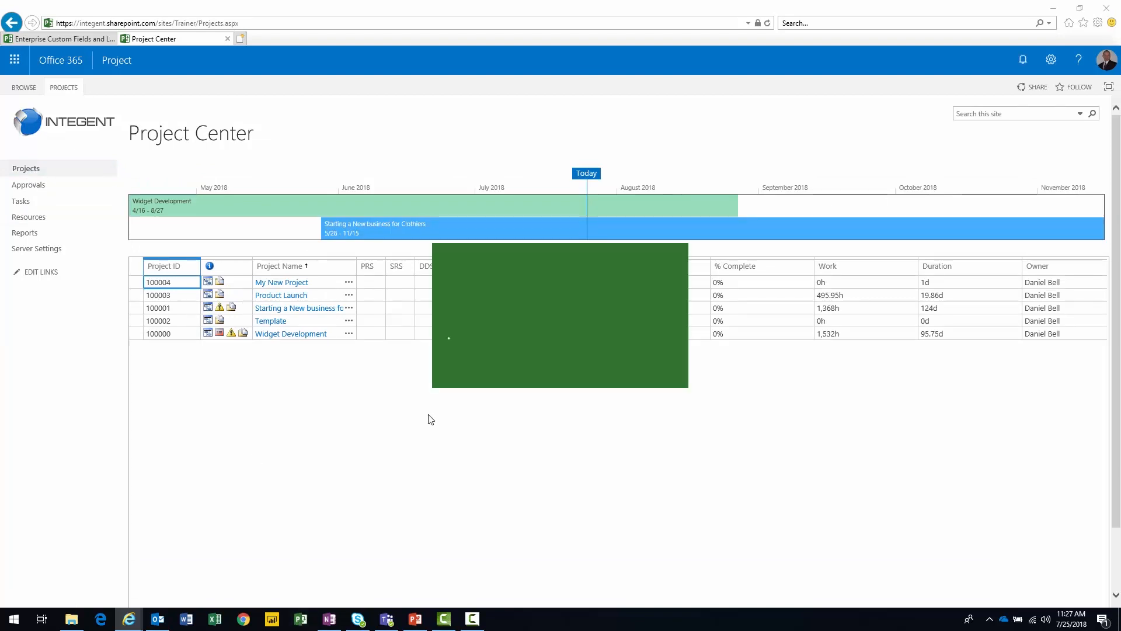
{"action": "left_click", "coordinate": [557, 292]}
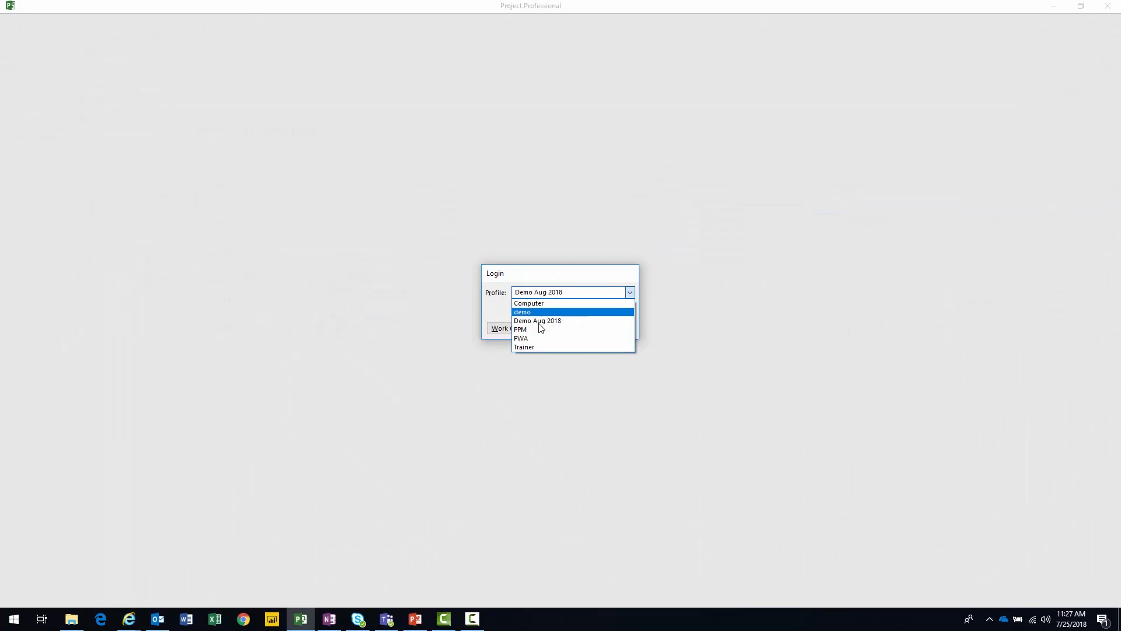
{"action": "left_click", "coordinate": [533, 345]}
{"action": "left_click", "coordinate": [560, 329]}
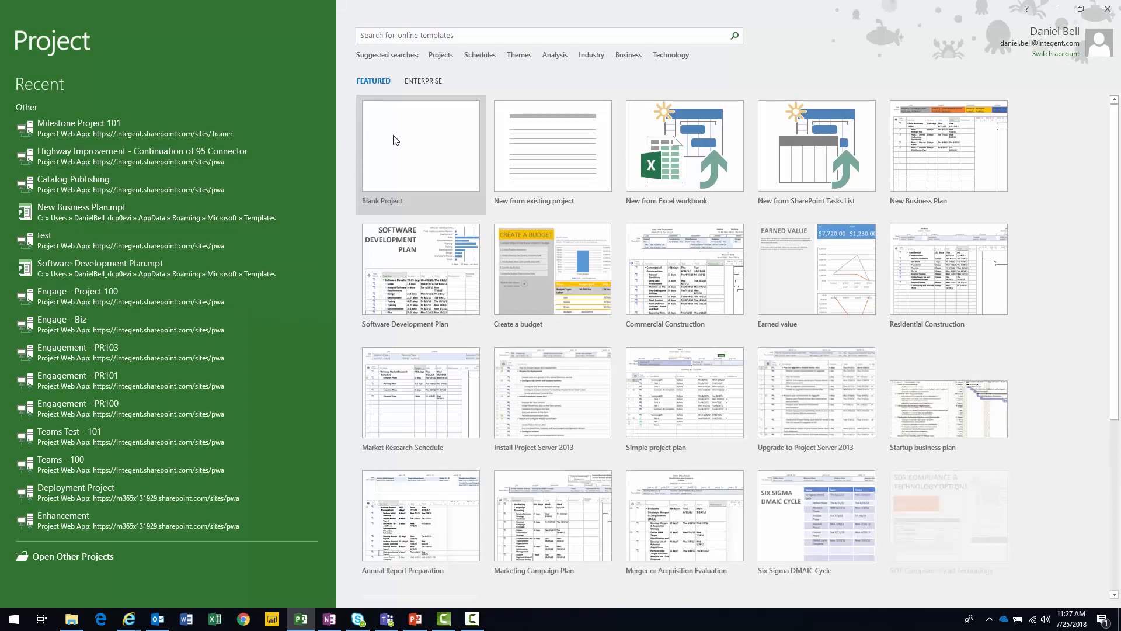
{"action": "left_click", "coordinate": [394, 137]}
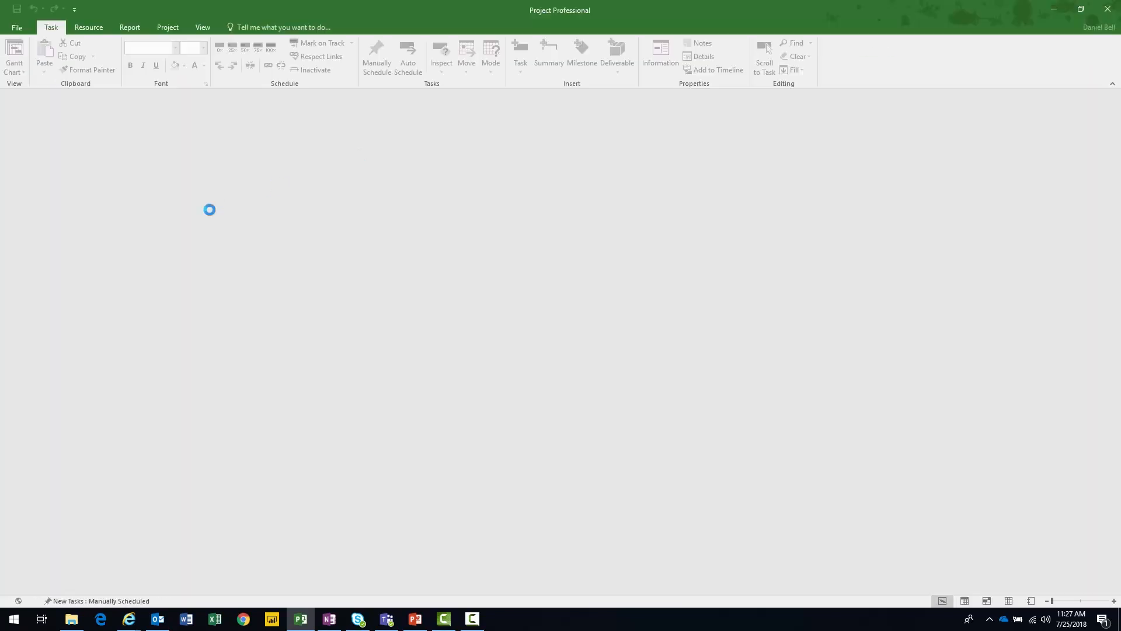
Enter five tasks named Task 1, Task 2, Task 3, Task 4 and Task 5.
{"action": "type", "text": "Task 1"}
{"action": "key", "text": "Return"}
{"action": "type", "text": "Task 2"}
{"action": "key", "text": "Return"}
{"action": "type", "text": "Task 3"}
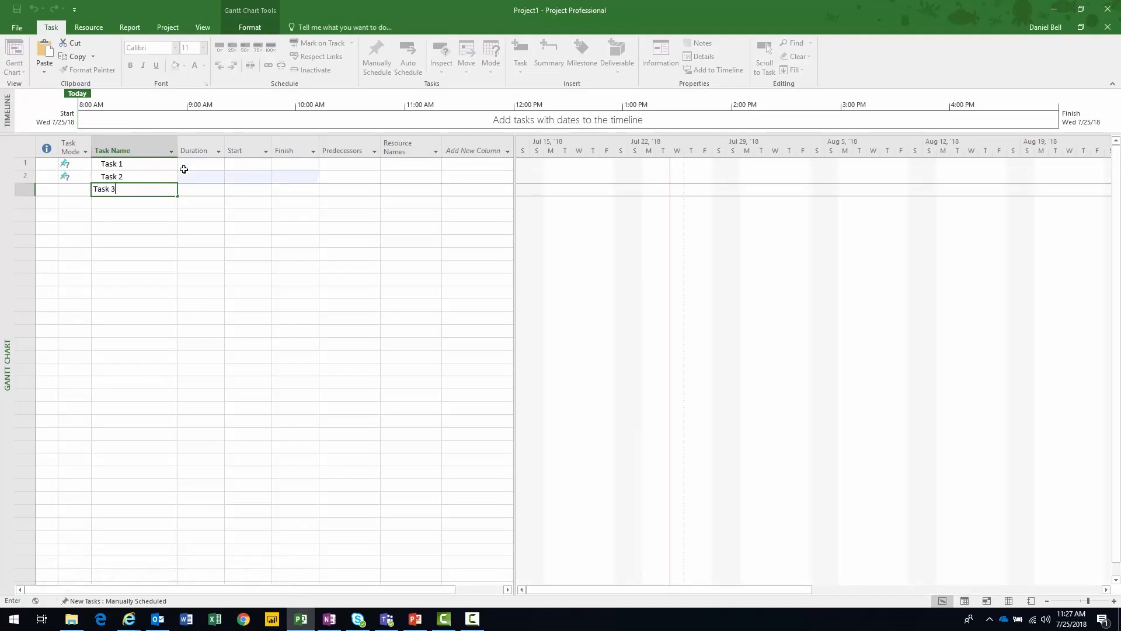
{"action": "key", "text": "Return"}
{"action": "type", "text": "Task 34"}
{"action": "key", "text": "Return"}
{"action": "type", "text": "T"}
{"action": "key", "text": "Return"}
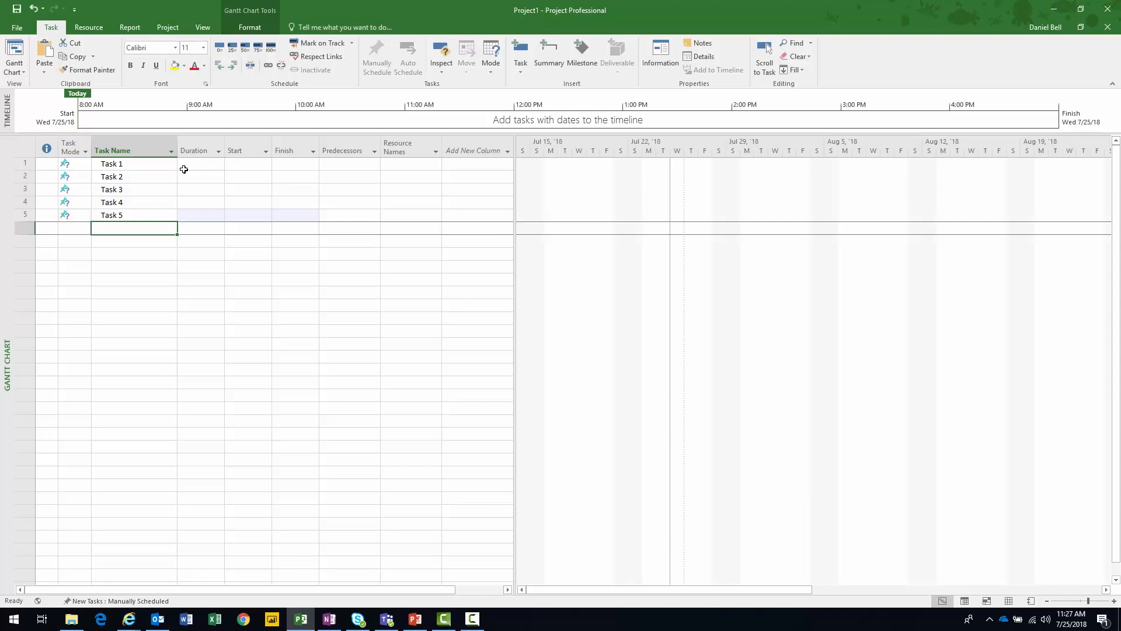
Set the task mode of all five tasks to Auto Scheduled.
{"action": "left_click", "coordinate": [70, 164]}
{"action": "left_click", "coordinate": [86, 164]}
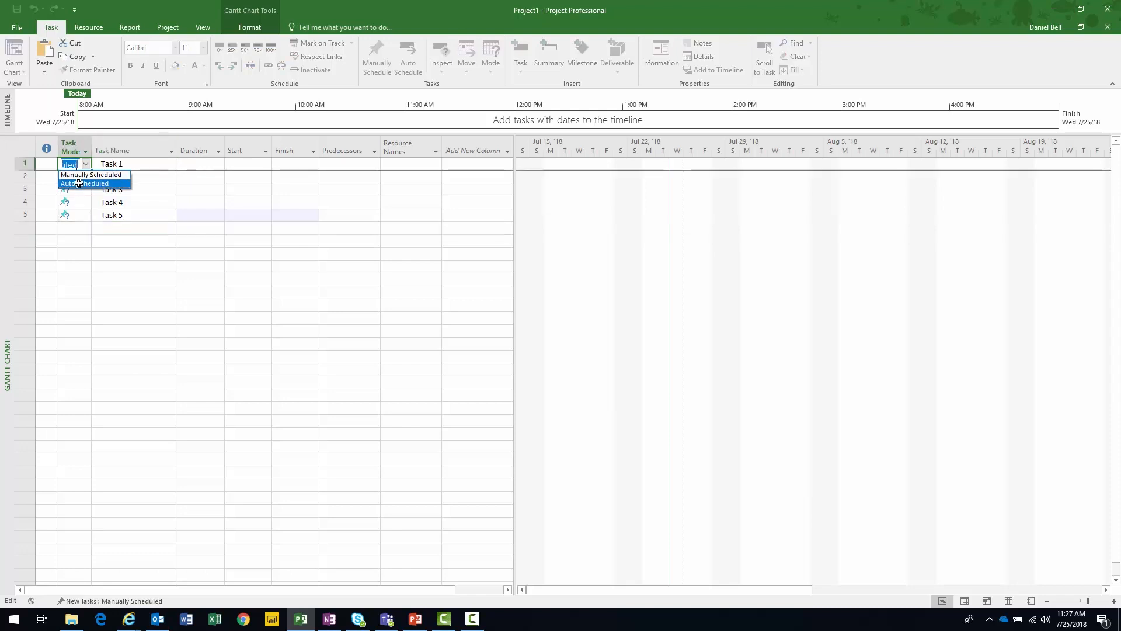
{"action": "left_click", "coordinate": [73, 188]}
{"action": "left_click_drag", "start_coordinate": [87, 171], "coordinate": [88, 217]}
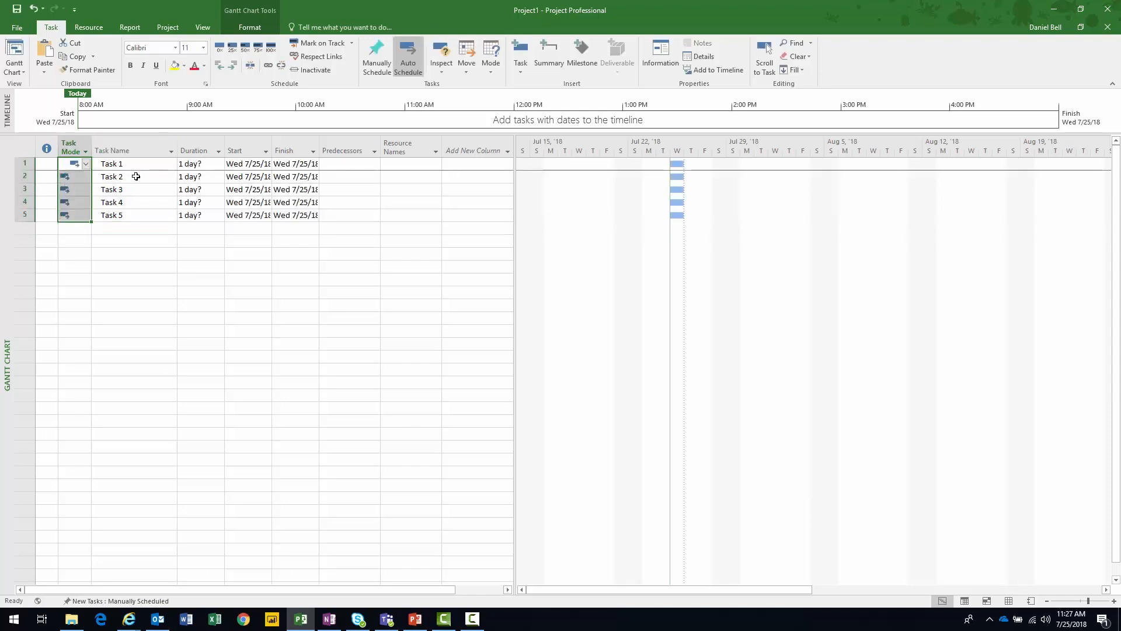
Set the durations of Task 1 through Task 5 to 3, 4, 3, 4 and 5 days.
{"action": "left_click", "coordinate": [187, 163]}
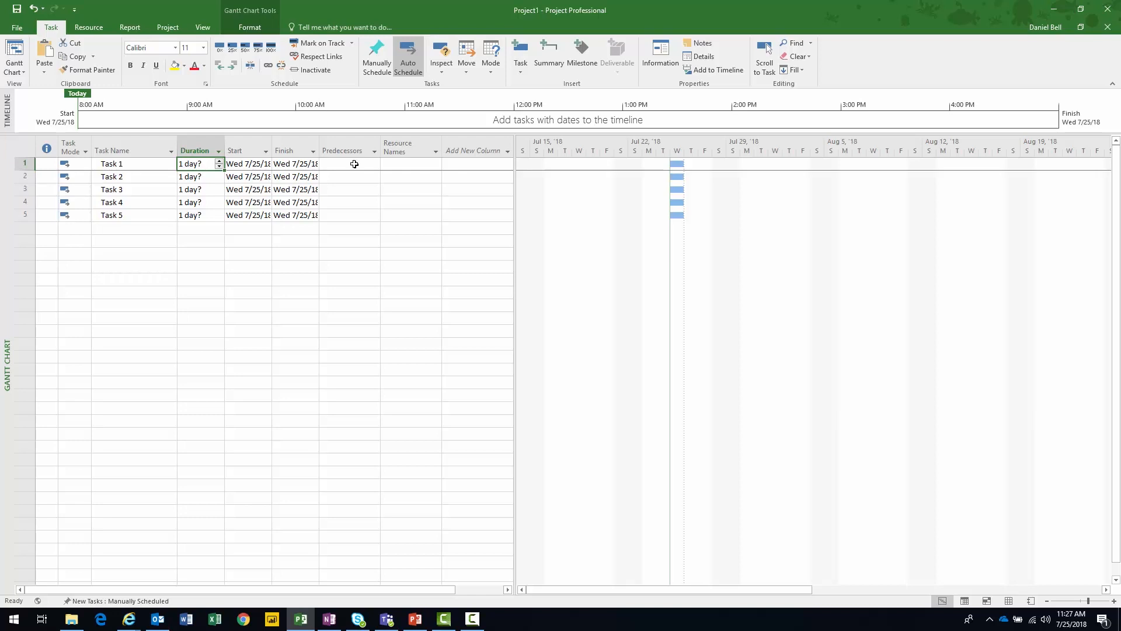
{"action": "type", "text": "3 4 3 4 5"}
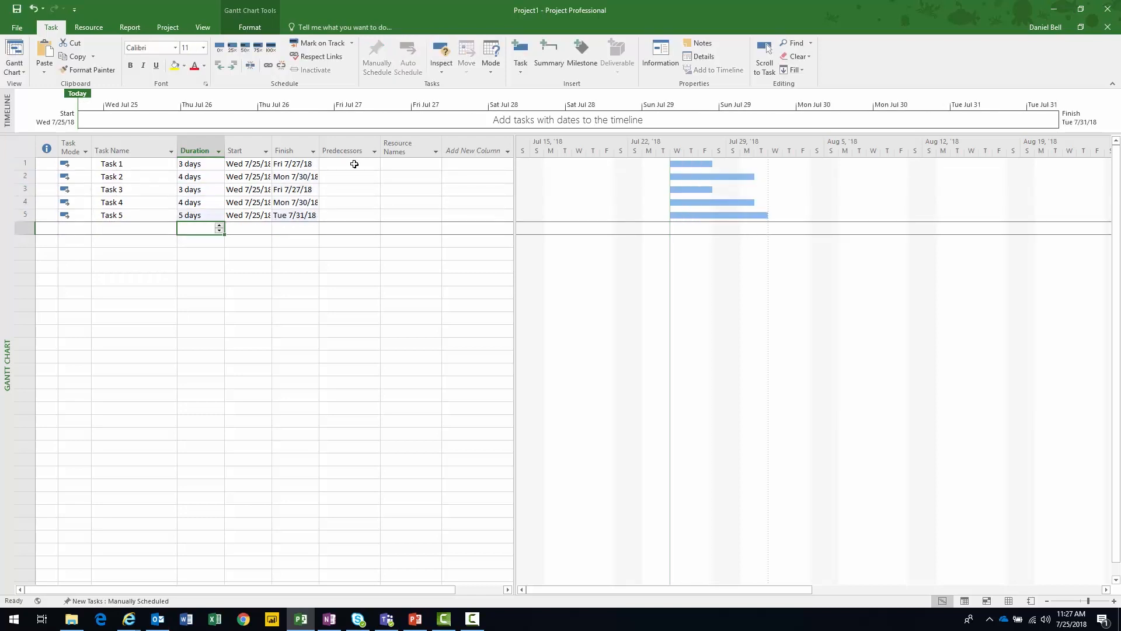
{"action": "left_click_drag", "start_coordinate": [131, 164], "coordinate": [138, 215]}
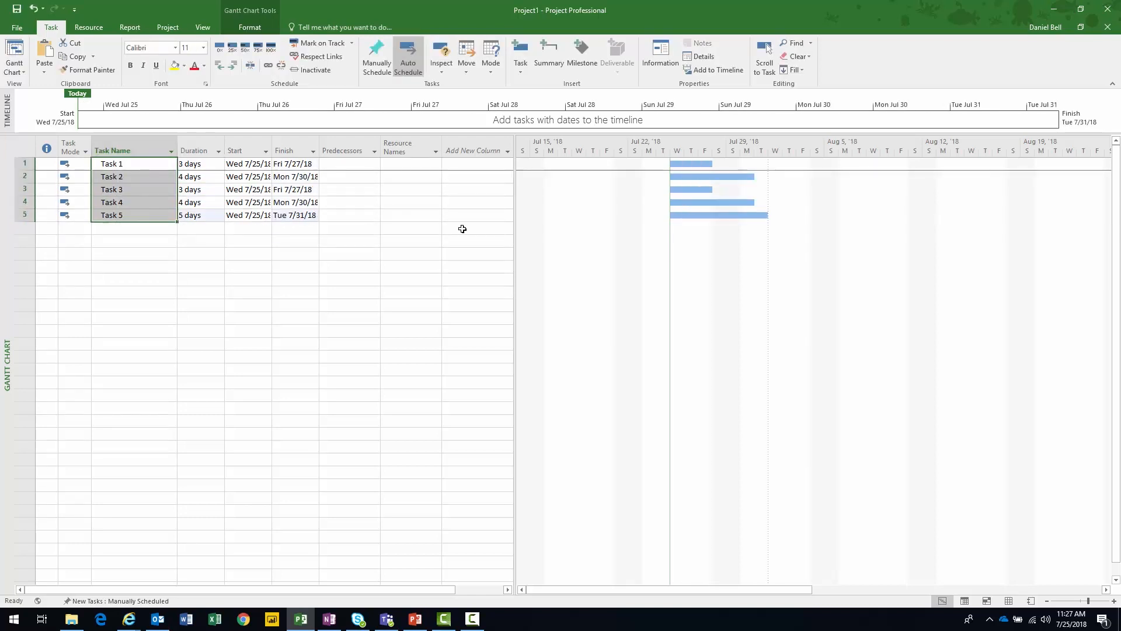
Widen the task table and add the MR1 field as a new column after Resource Names.
{"action": "left_click_drag", "start_coordinate": [517, 234], "coordinate": [749, 234]}
{"action": "left_click", "coordinate": [483, 147]}
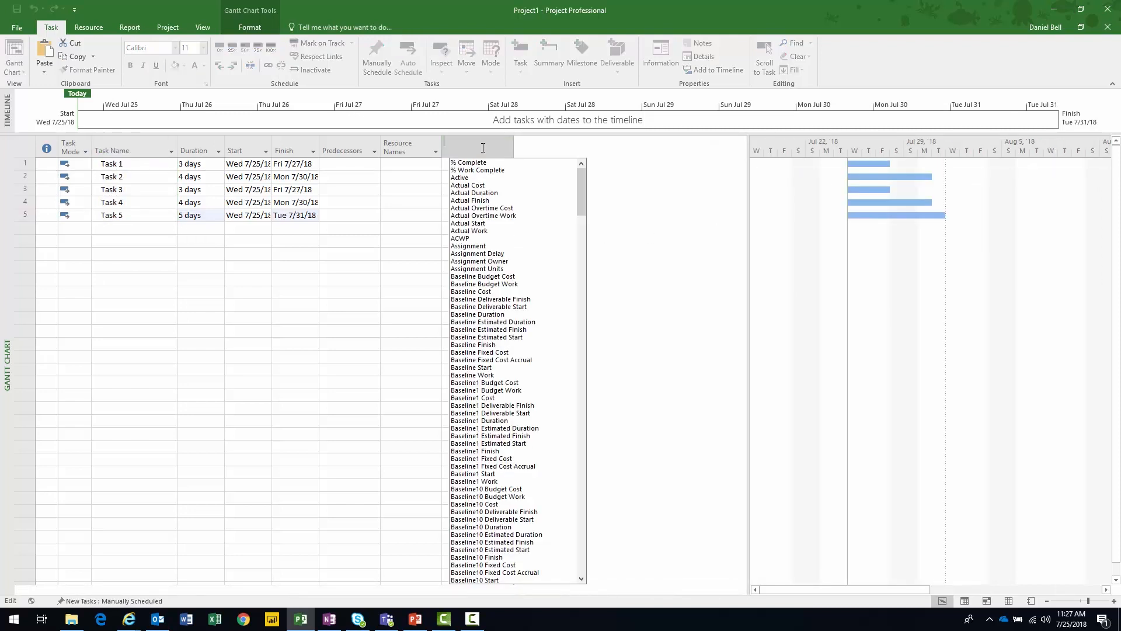
{"action": "type", "text": "MR1"}
{"action": "key", "text": "Return"}
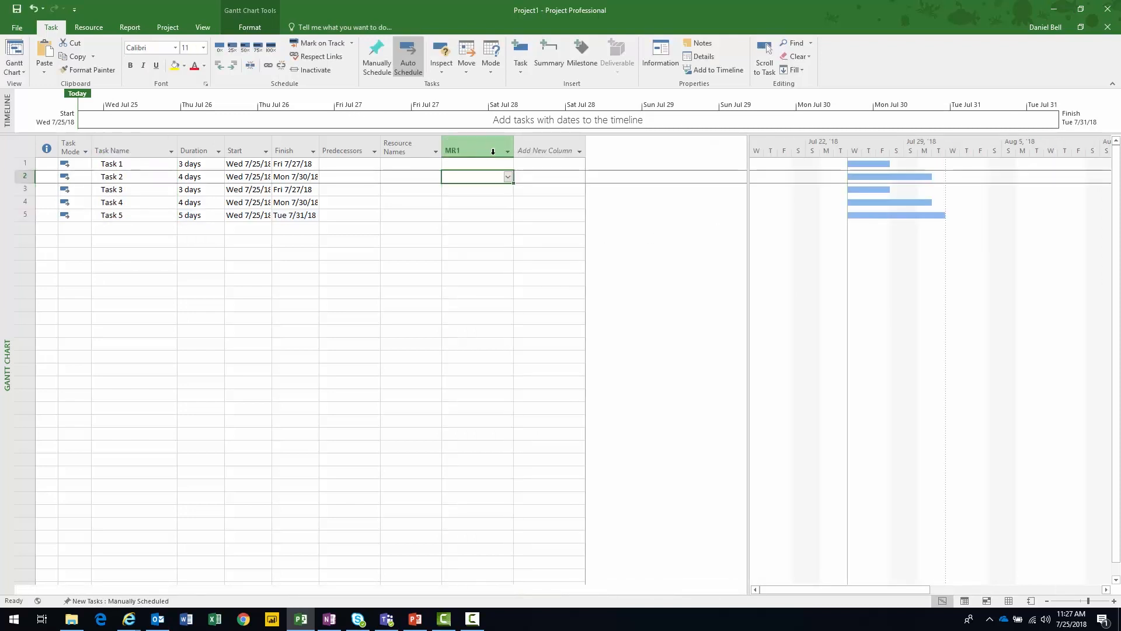
Assign the MR1 values PRS, SRS, DDS, BETA and GA to Task 1 through Task 5 respectively.
{"action": "left_click", "coordinate": [505, 163]}
{"action": "left_click", "coordinate": [508, 164]}
{"action": "left_click", "coordinate": [508, 176]}
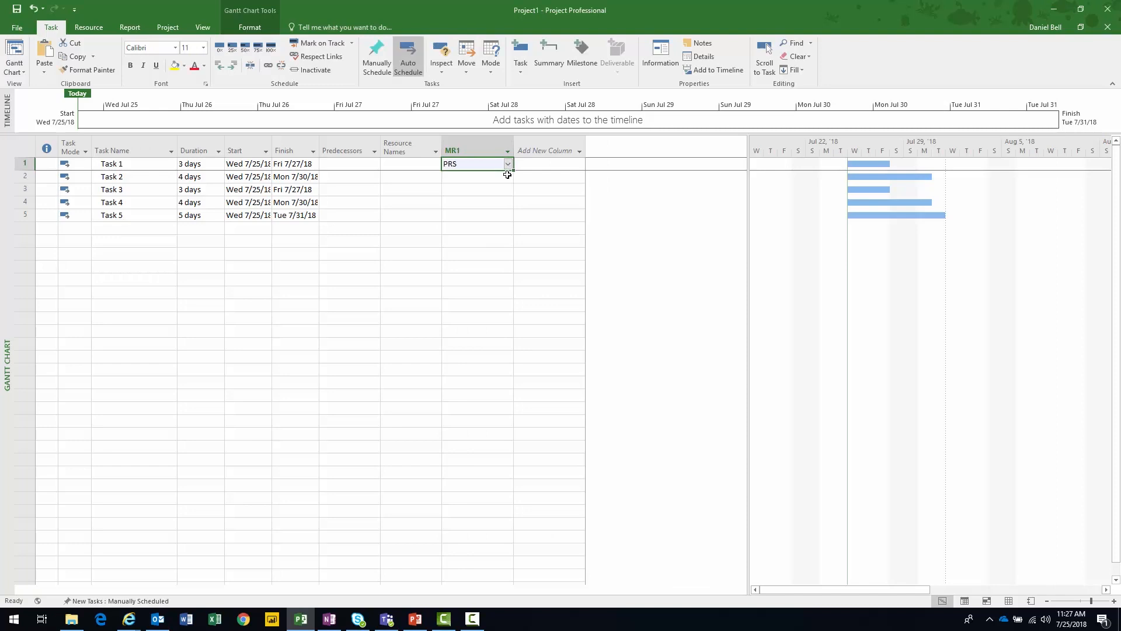
{"action": "left_click", "coordinate": [509, 177]}
{"action": "left_click", "coordinate": [510, 178]}
{"action": "left_click", "coordinate": [499, 199]}
{"action": "left_click", "coordinate": [507, 190]}
{"action": "left_click", "coordinate": [507, 190]}
{"action": "left_click", "coordinate": [489, 222]}
{"action": "left_click", "coordinate": [508, 203]}
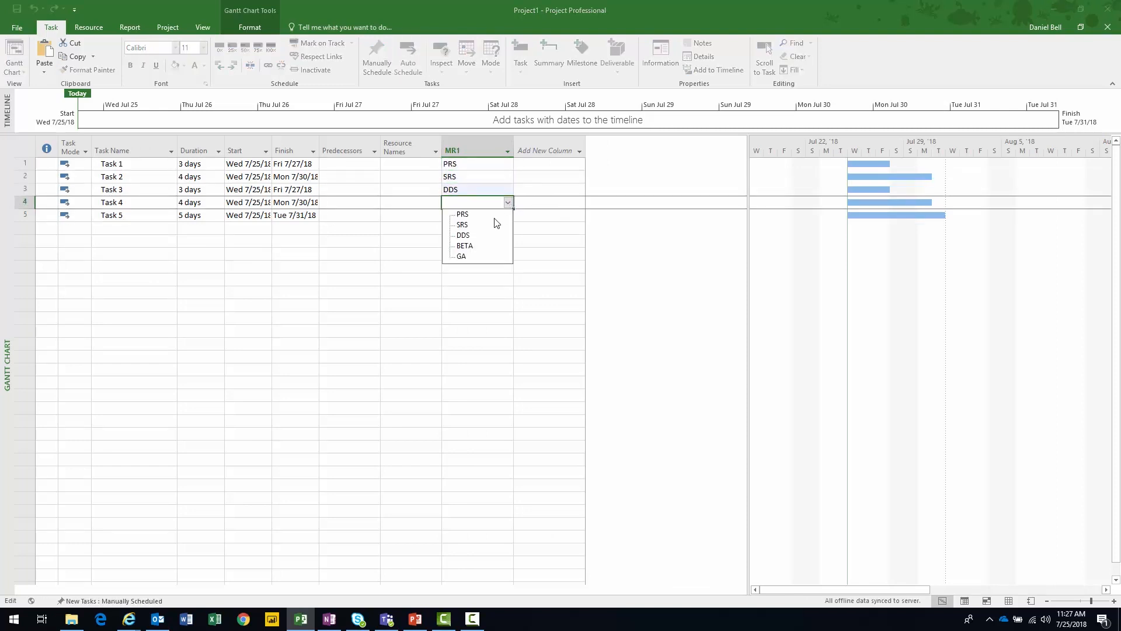
{"action": "left_click", "coordinate": [484, 250]}
{"action": "left_click", "coordinate": [506, 215]}
{"action": "left_click", "coordinate": [508, 215]}
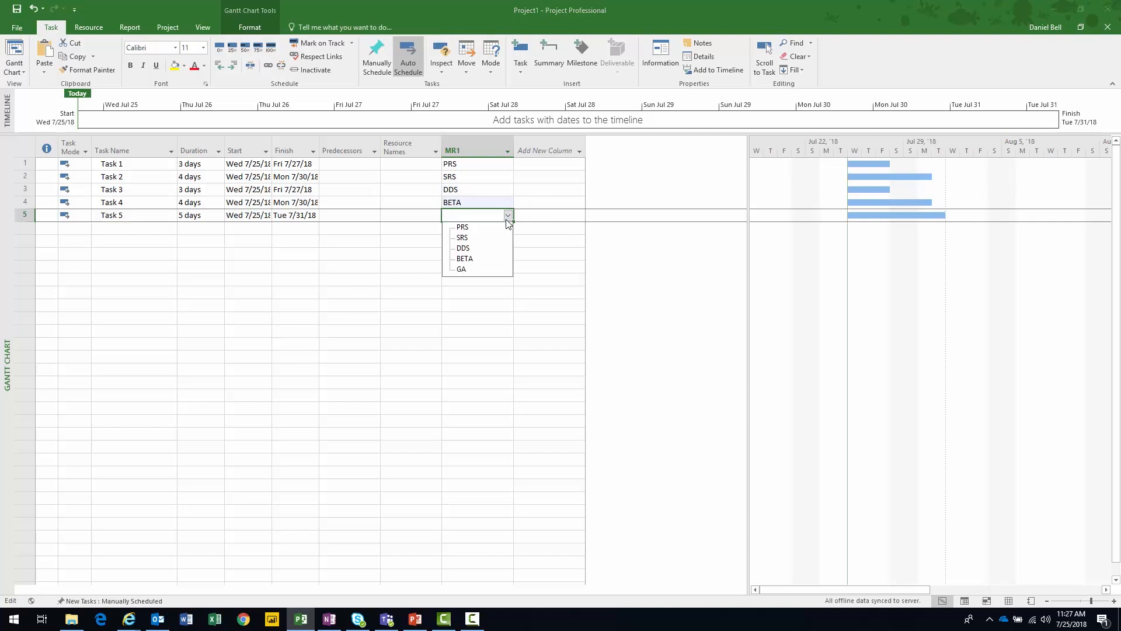
{"action": "left_click", "coordinate": [462, 269]}
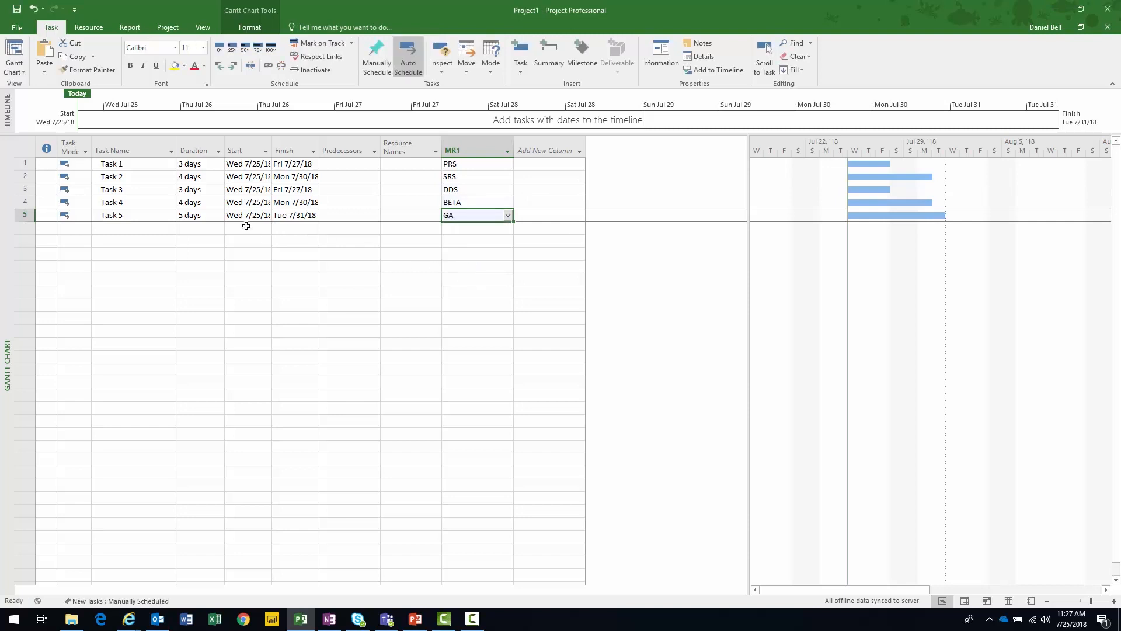
Set the project's start date to Mon 7/23/18 and widen the Start and Finish columns to show full dates.
{"action": "left_click", "coordinate": [168, 27]}
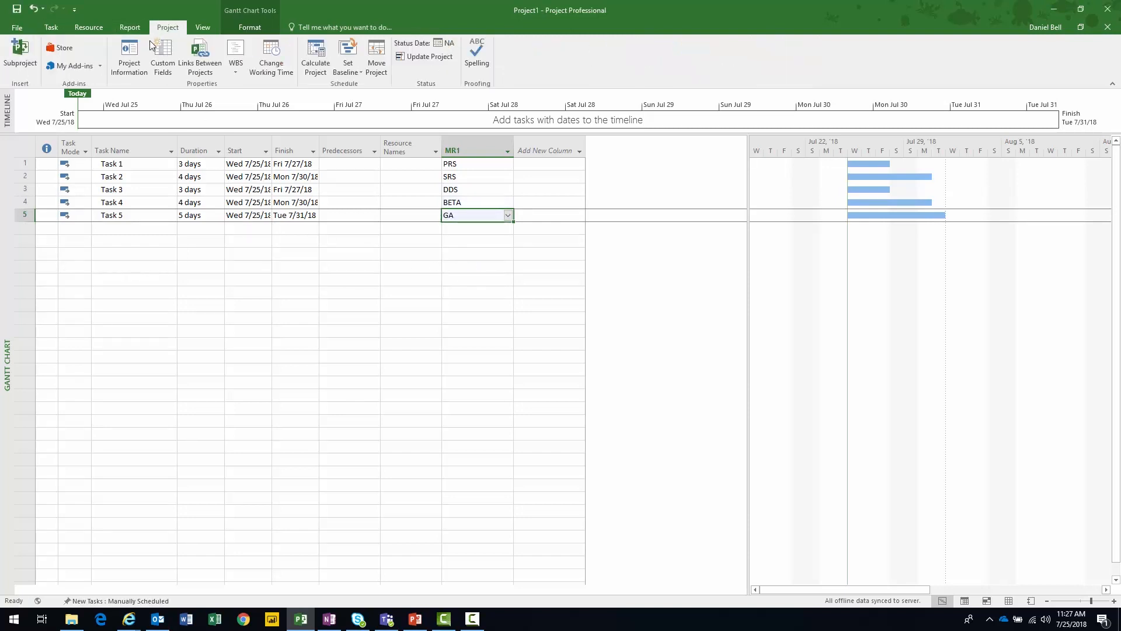
{"action": "left_click", "coordinate": [138, 61]}
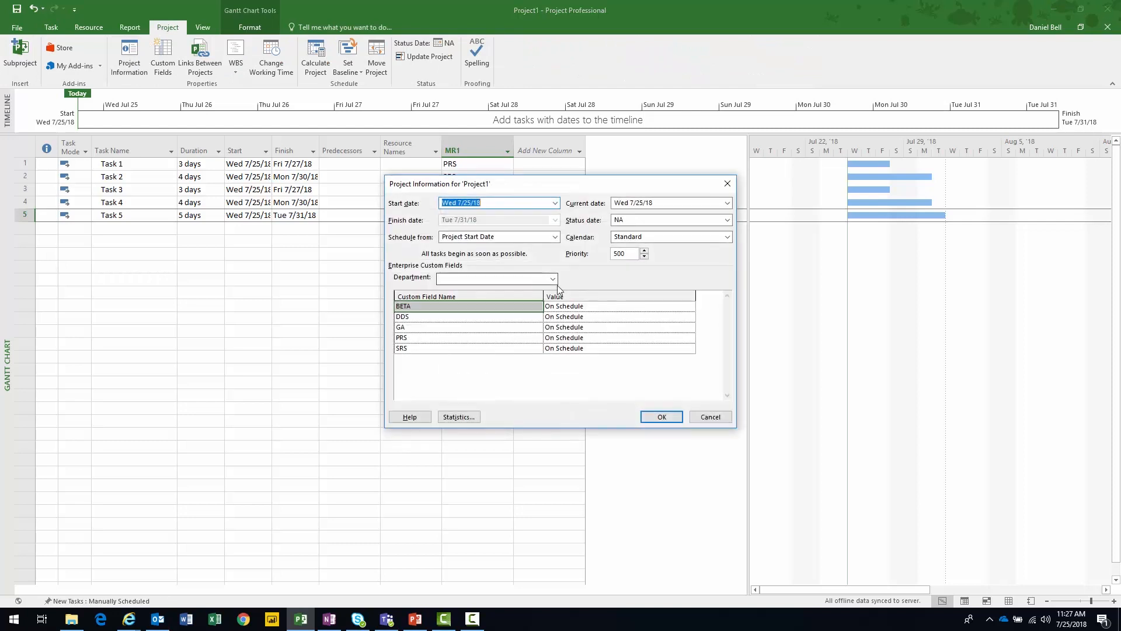
{"action": "left_click", "coordinate": [555, 202]}
{"action": "left_click", "coordinate": [475, 261]}
{"action": "left_click", "coordinate": [662, 417]}
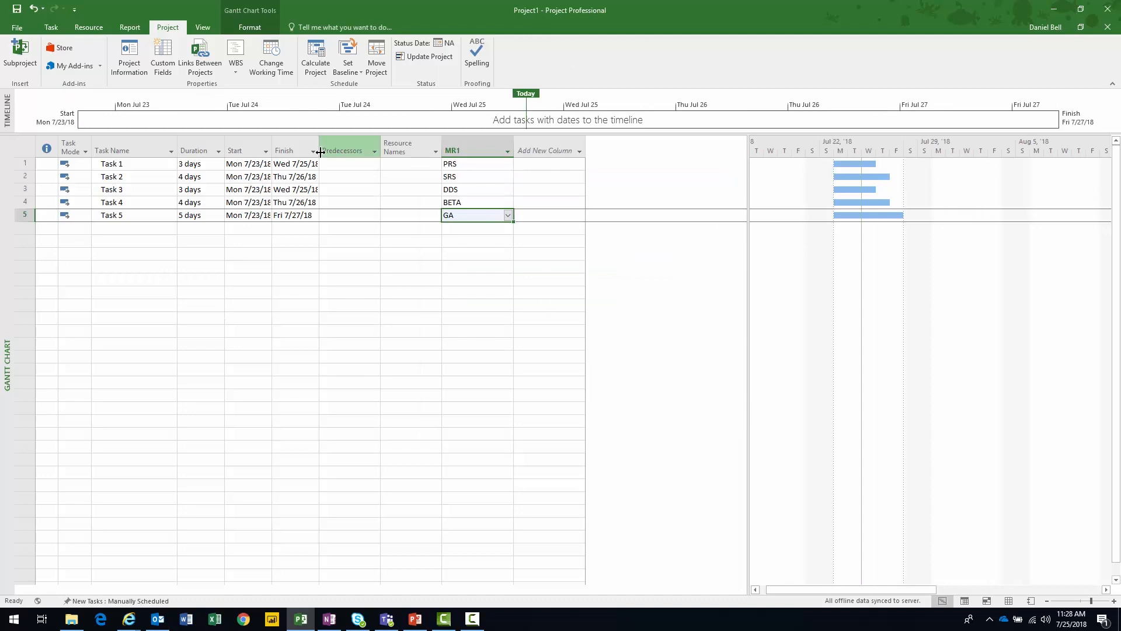
{"action": "left_click_drag", "start_coordinate": [320, 149], "coordinate": [296, 147]}
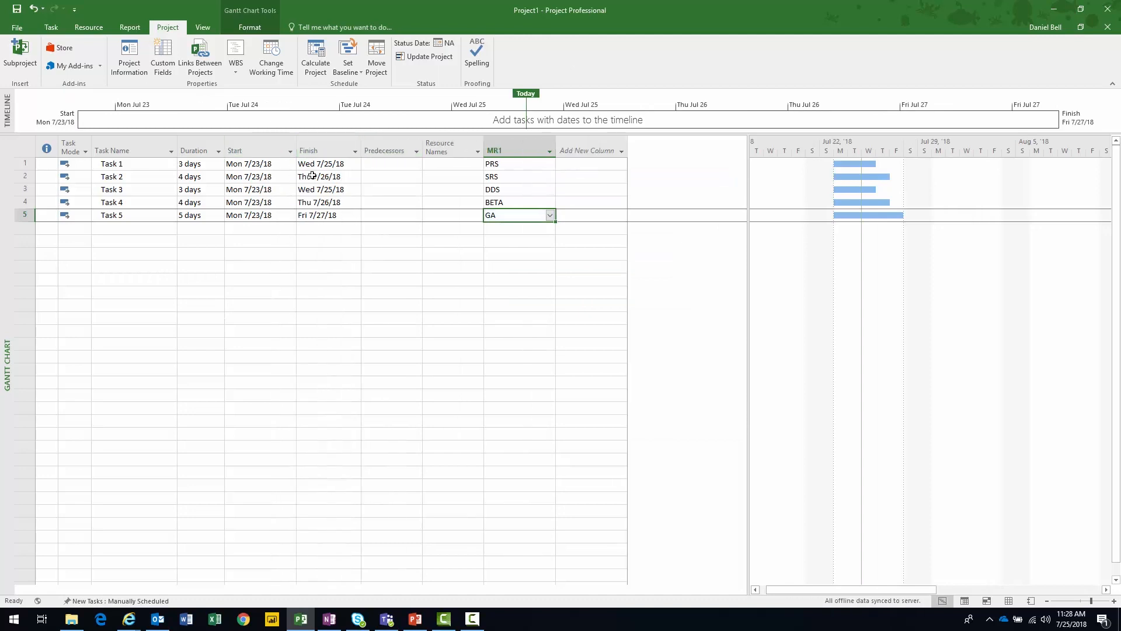
Add the PRS_t (Enterprise) field as a new column after MR1.
{"action": "left_click", "coordinate": [584, 141]}
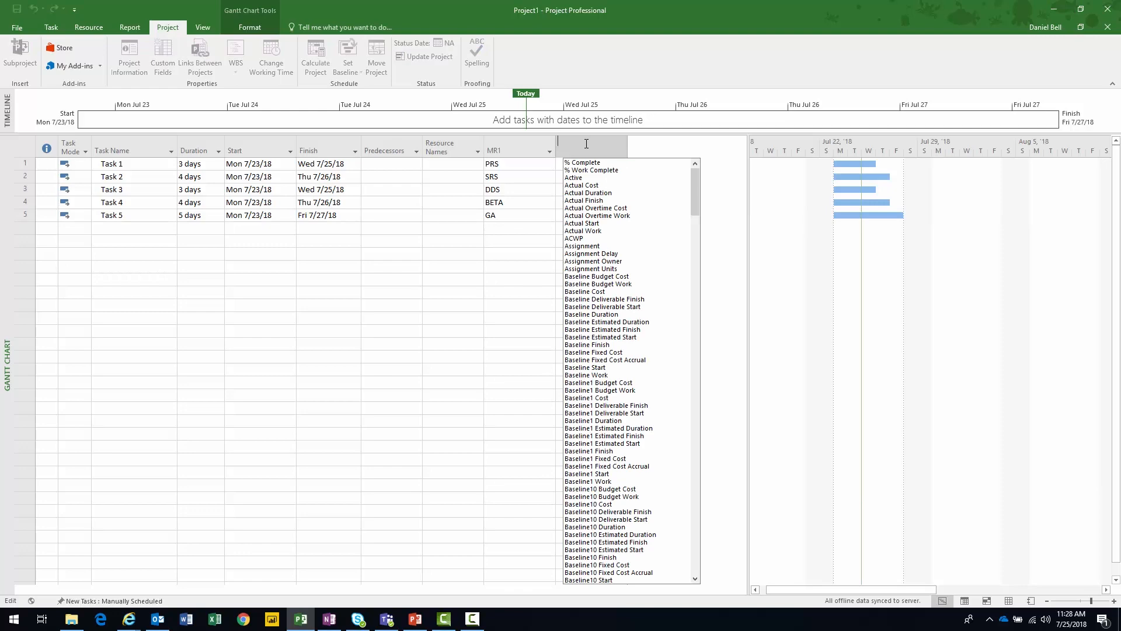
{"action": "type", "text": "pr"}
{"action": "key", "text": "Down"}
{"action": "key", "text": "Down"}
{"action": "key", "text": "Down"}
{"action": "key", "text": "Down"}
{"action": "key", "text": "Down"}
{"action": "key", "text": "Down"}
{"action": "key", "text": "Down"}
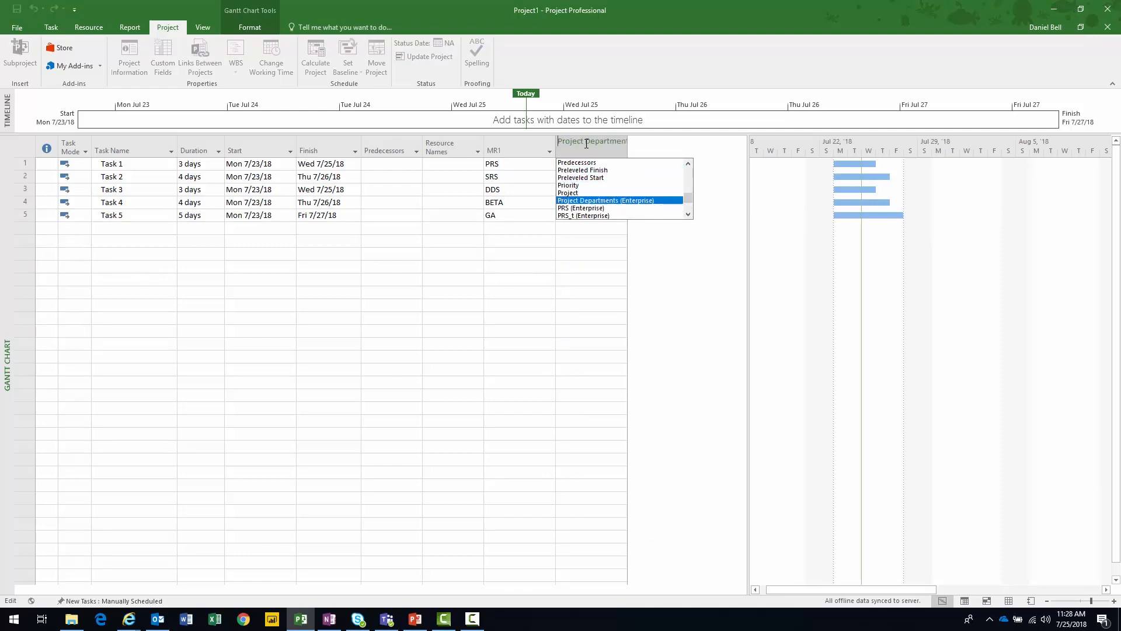
{"action": "key", "text": "Return"}
Add the SRS_t enterprise field as a column after PRS_t and extend the task table over the Gantt chart area.
{"action": "left_click", "coordinate": [648, 145]}
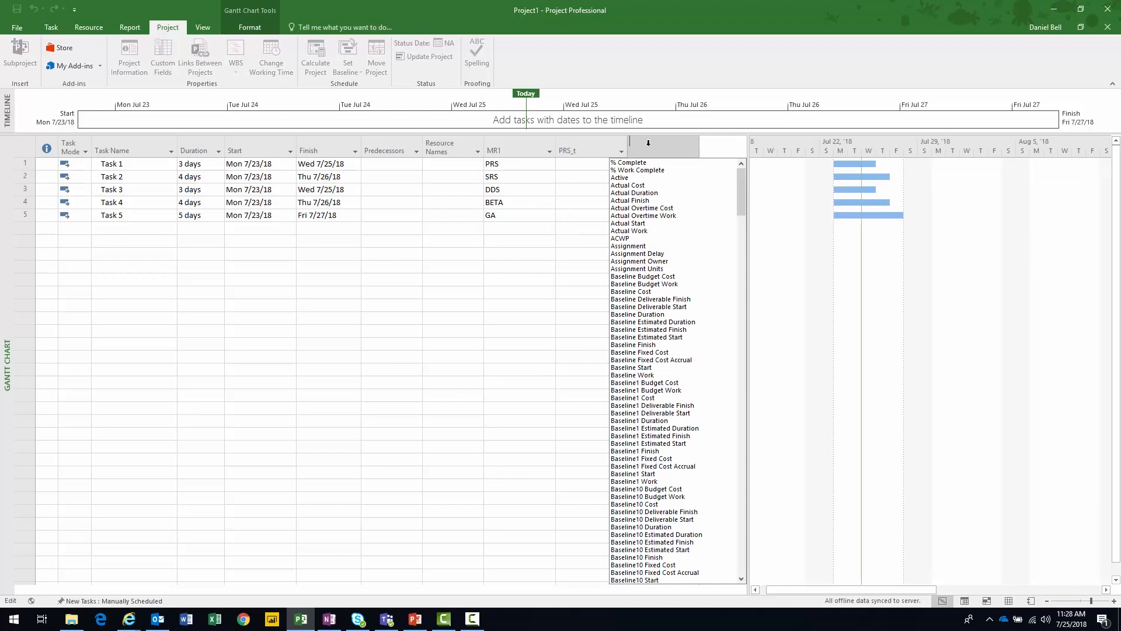
{"action": "type", "text": "srS (Enterprise"}
{"action": "key", "text": "Down"}
{"action": "key", "text": "Return"}
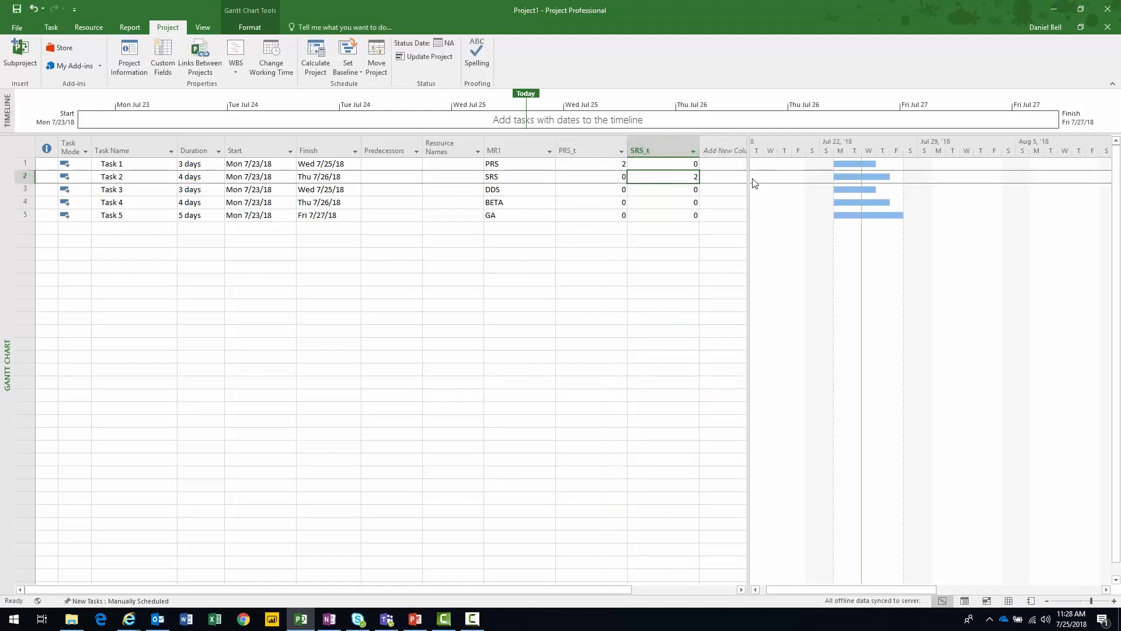
{"action": "left_click_drag", "start_coordinate": [748, 181], "coordinate": [1073, 181]}
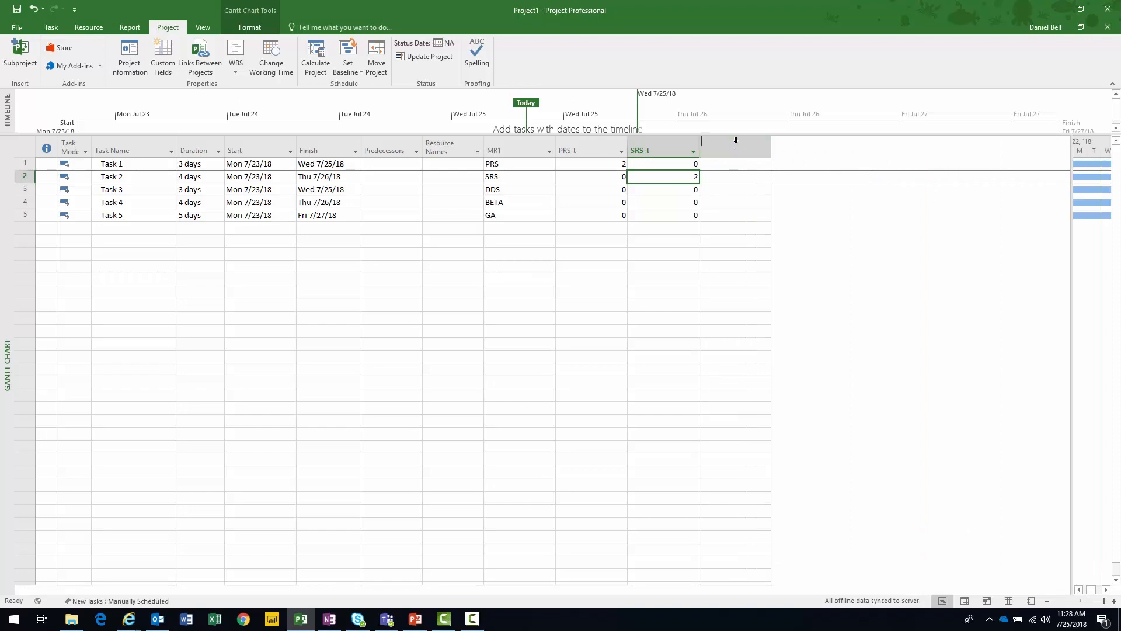
Add the DDS_t and BETA_t enterprise fields as two new columns after SRS_t.
{"action": "left_click", "coordinate": [736, 140]}
{"action": "type", "text": "dd"}
{"action": "key", "text": "Down"}
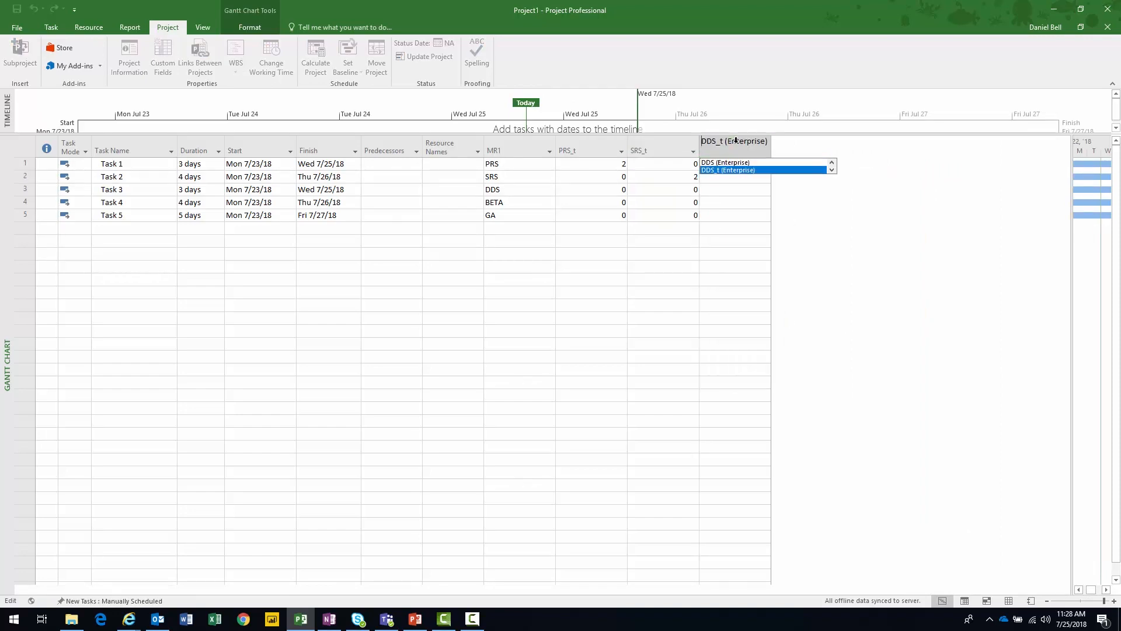
{"action": "key", "text": "Return"}
{"action": "left_click", "coordinate": [793, 146]}
{"action": "type", "text": "be"}
{"action": "key", "text": "Down"}
{"action": "key", "text": "Return"}
Add the GA_t enterprise field as a new column after BETA_t.
{"action": "left_click", "coordinate": [883, 146]}
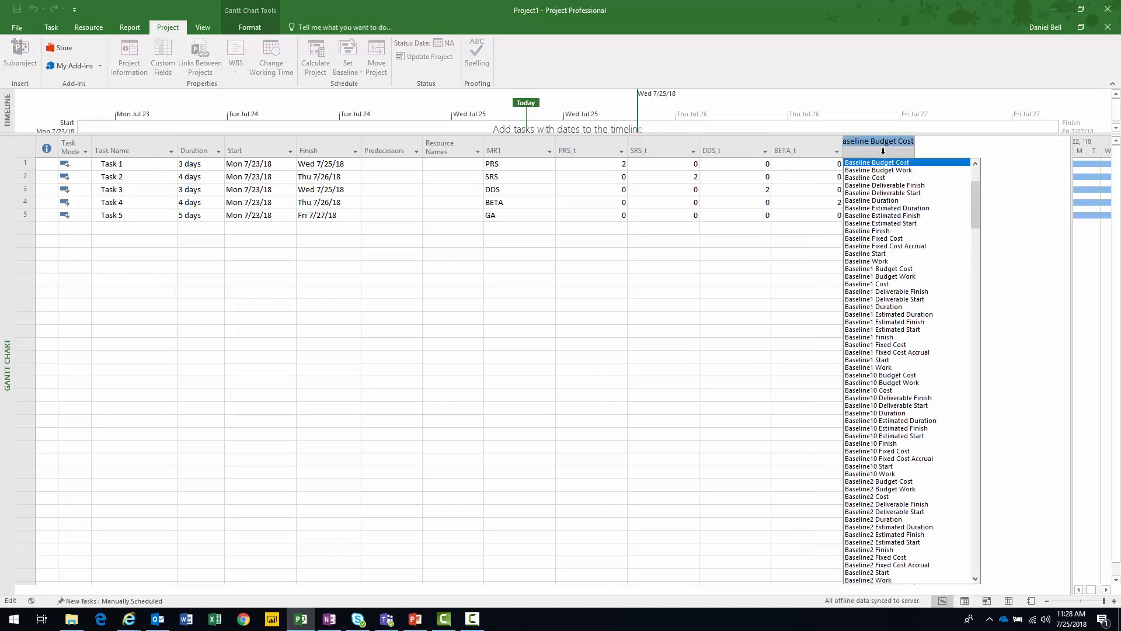
{"action": "key", "text": "Down"}
{"action": "type", "text": "b"}
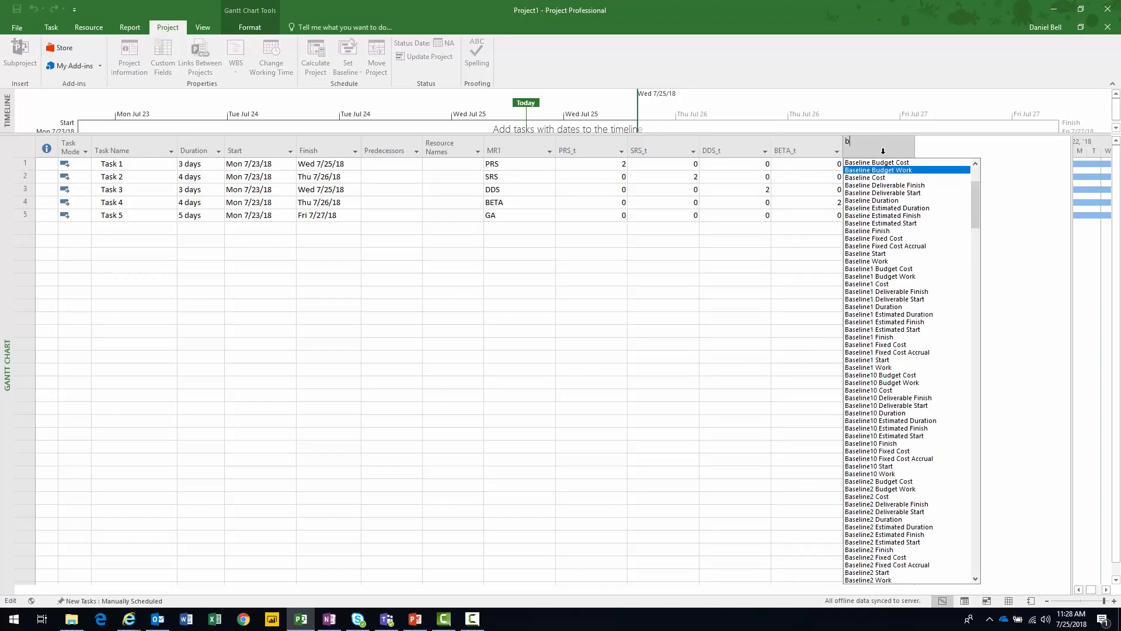
{"action": "type", "text": "aga (Enterprise"}
{"action": "key", "text": "Down"}
{"action": "key", "text": "Return"}
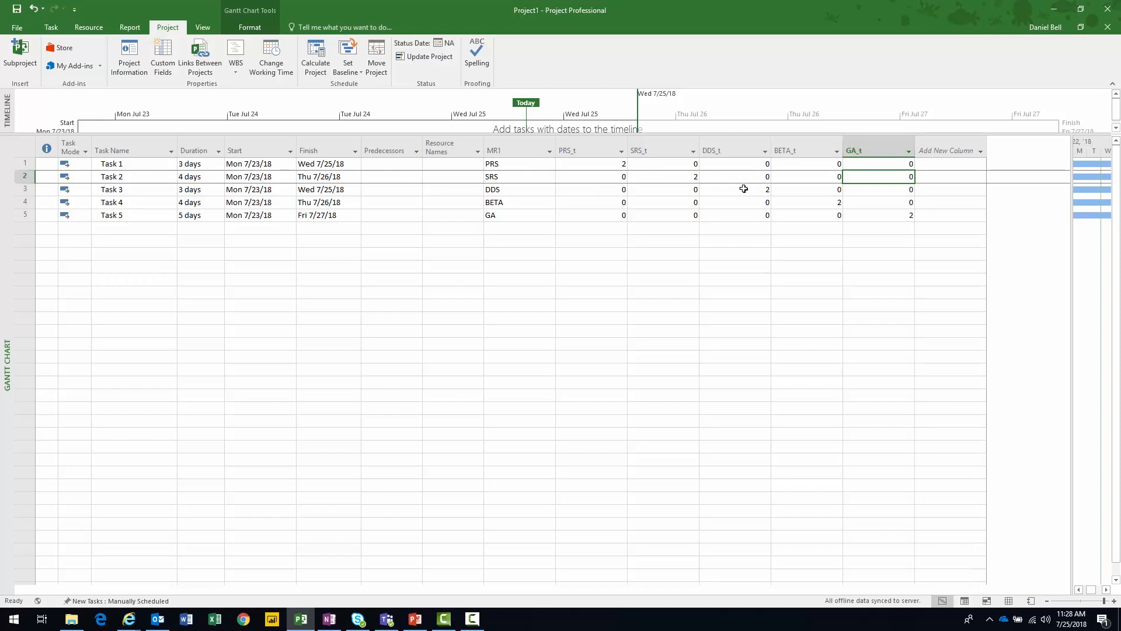
Check each task's value in its matching milestone column, from PRS_t to GA_t, against the finish dates.
{"action": "left_click", "coordinate": [608, 164]}
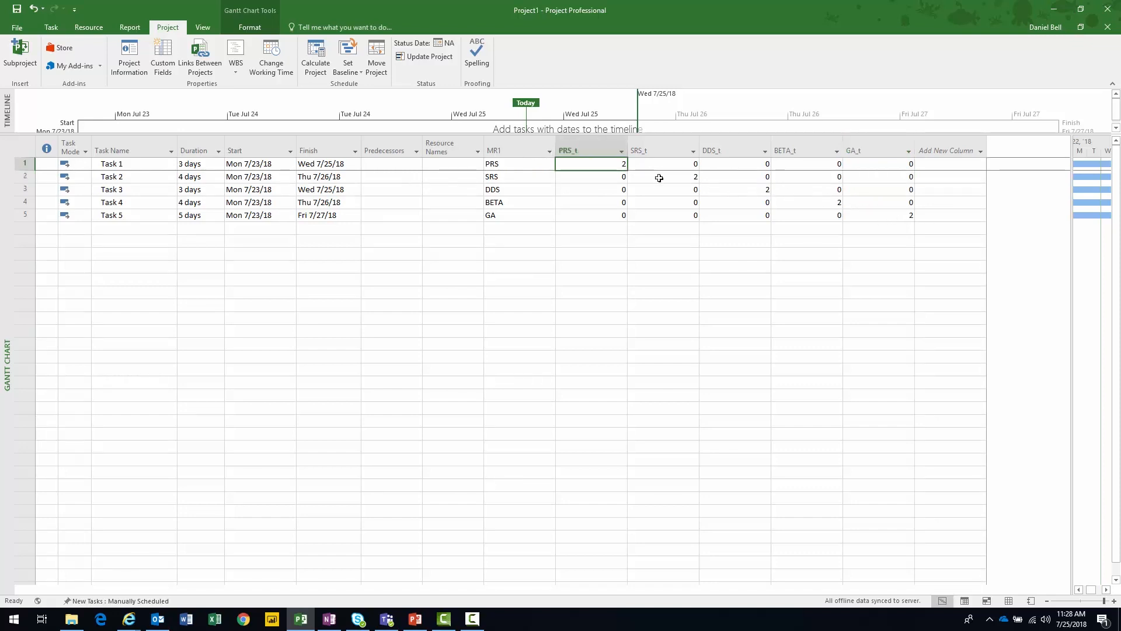
{"action": "left_click", "coordinate": [680, 181]}
{"action": "left_click", "coordinate": [761, 191]}
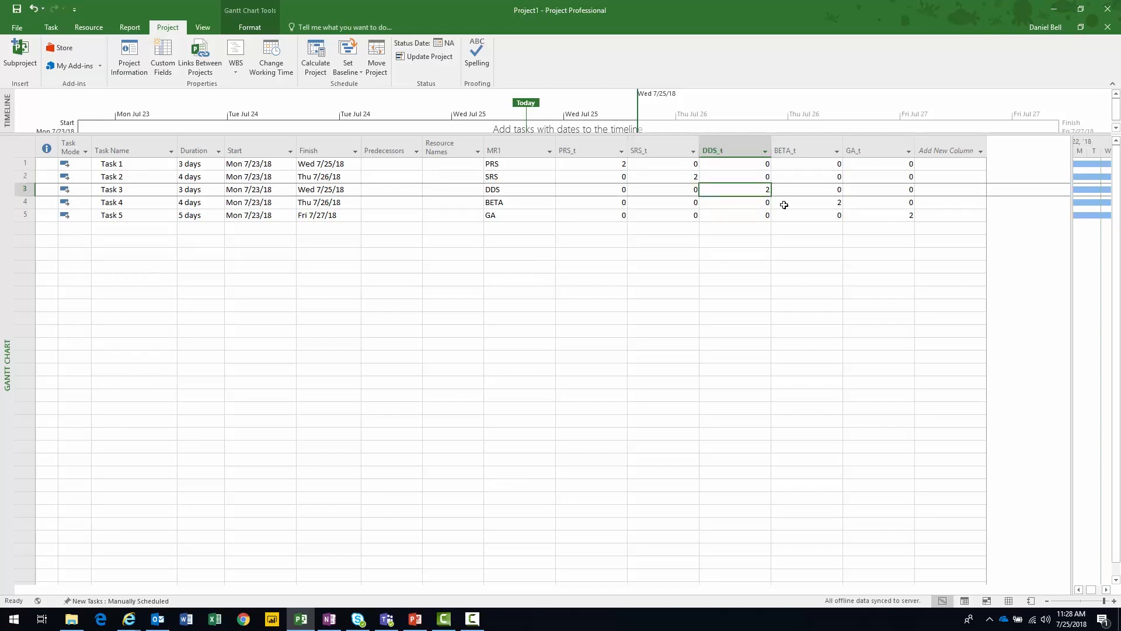
{"action": "left_click", "coordinate": [827, 203]}
{"action": "left_click", "coordinate": [892, 216]}
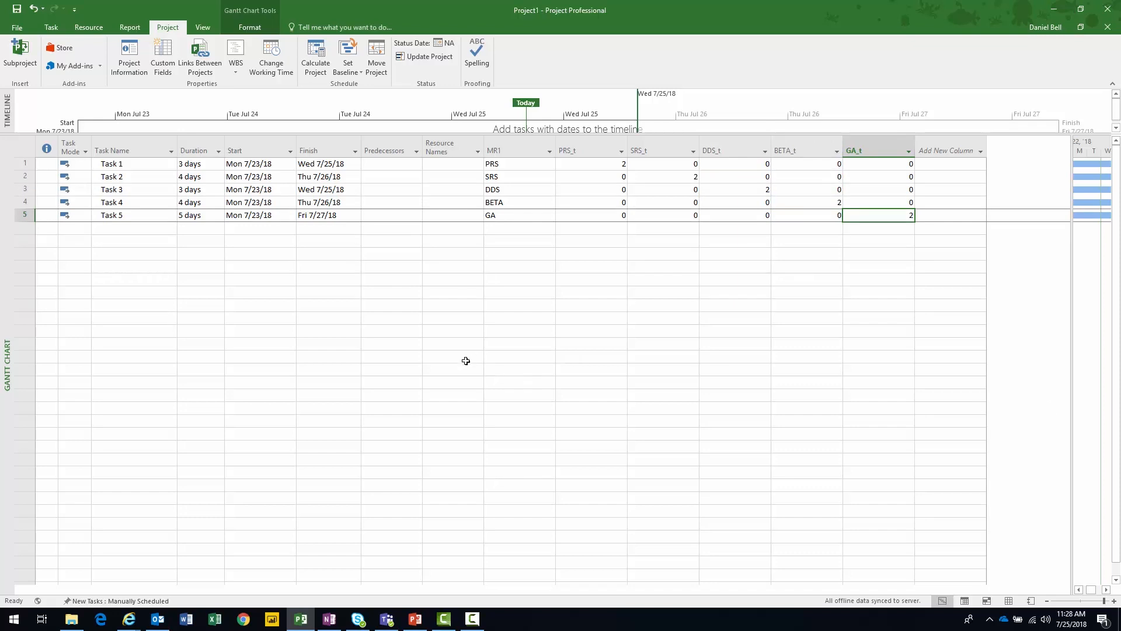
{"action": "left_click", "coordinate": [338, 176]}
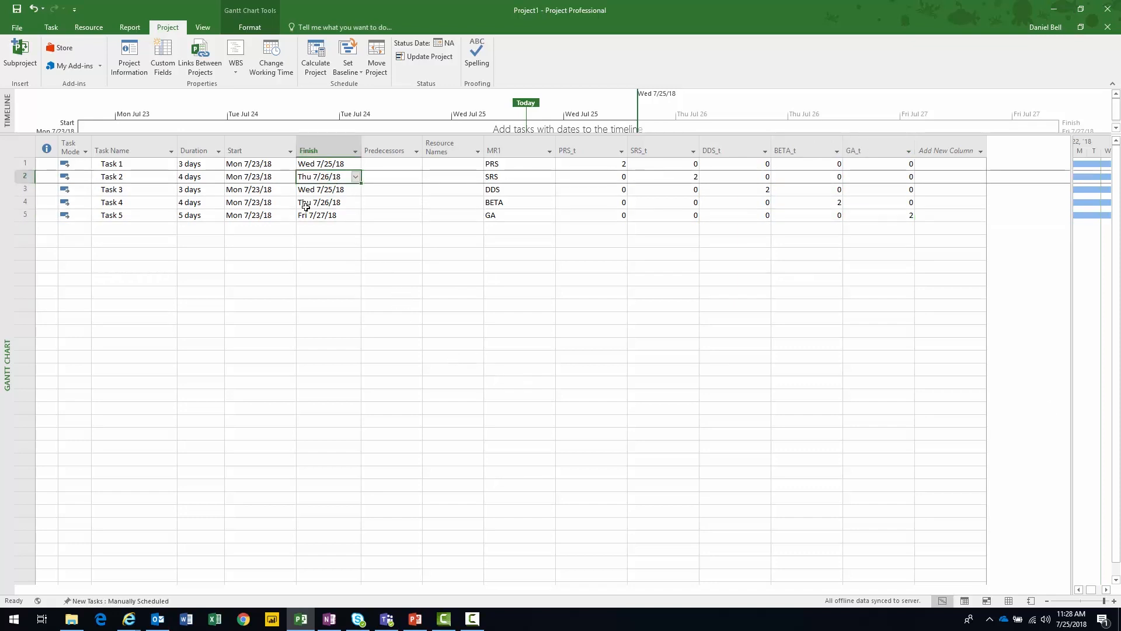
Set Task 1's finish date to Tue 7/24/18, allow it to start before the project start date, and check its PRS_t value.
{"action": "left_click", "coordinate": [307, 163]}
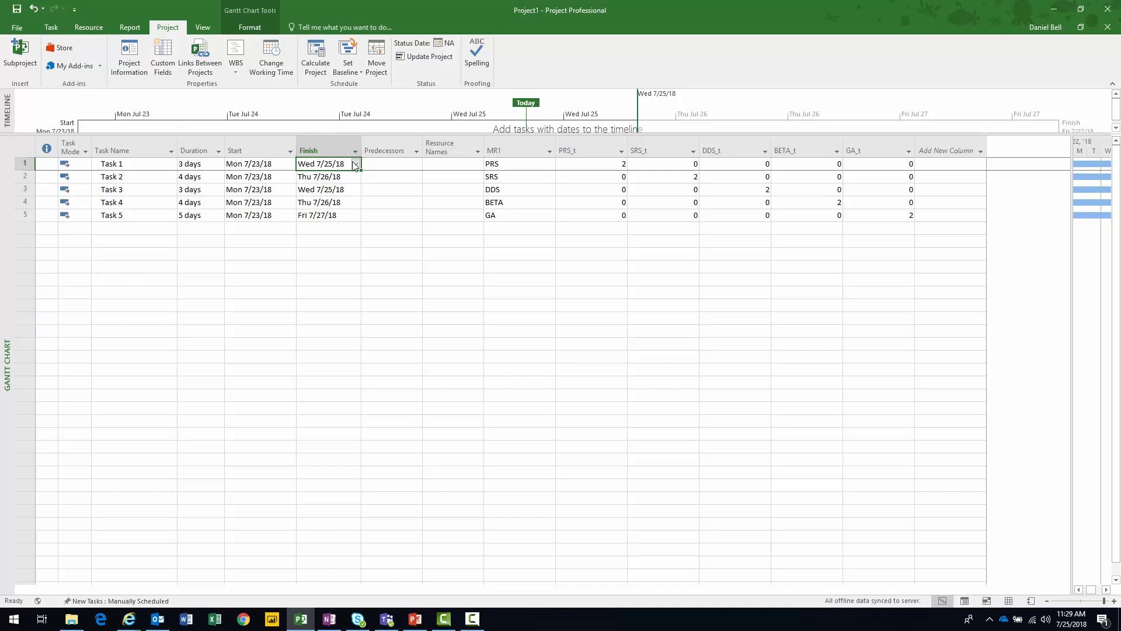
{"action": "left_click", "coordinate": [357, 165]}
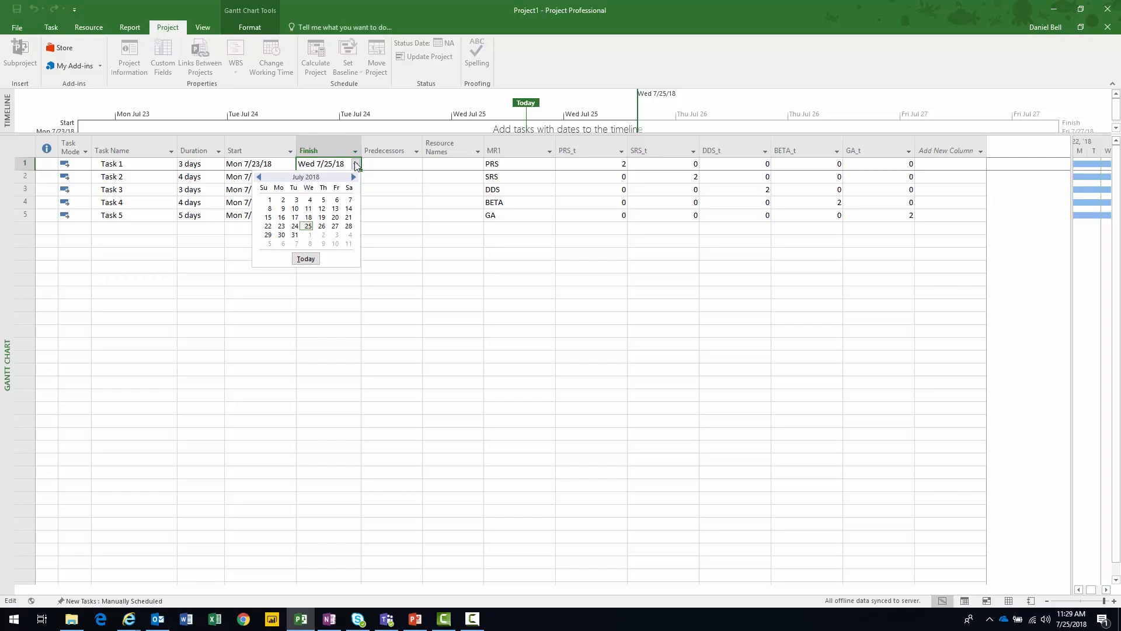
{"action": "left_click", "coordinate": [296, 227]}
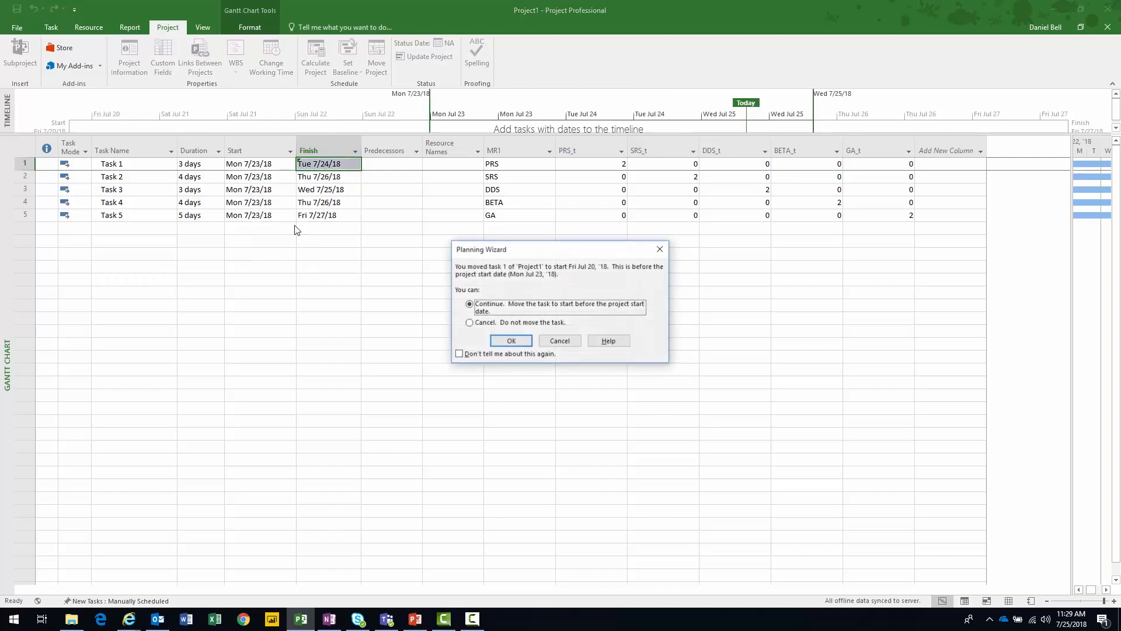
{"action": "left_click", "coordinate": [523, 348]}
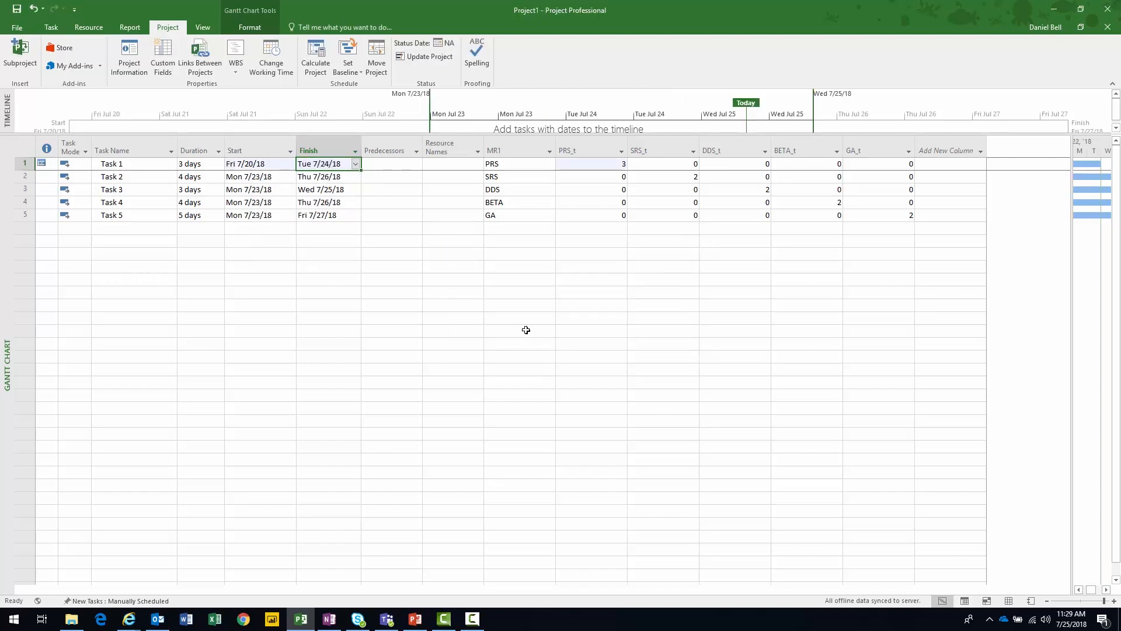
{"action": "left_click", "coordinate": [607, 167]}
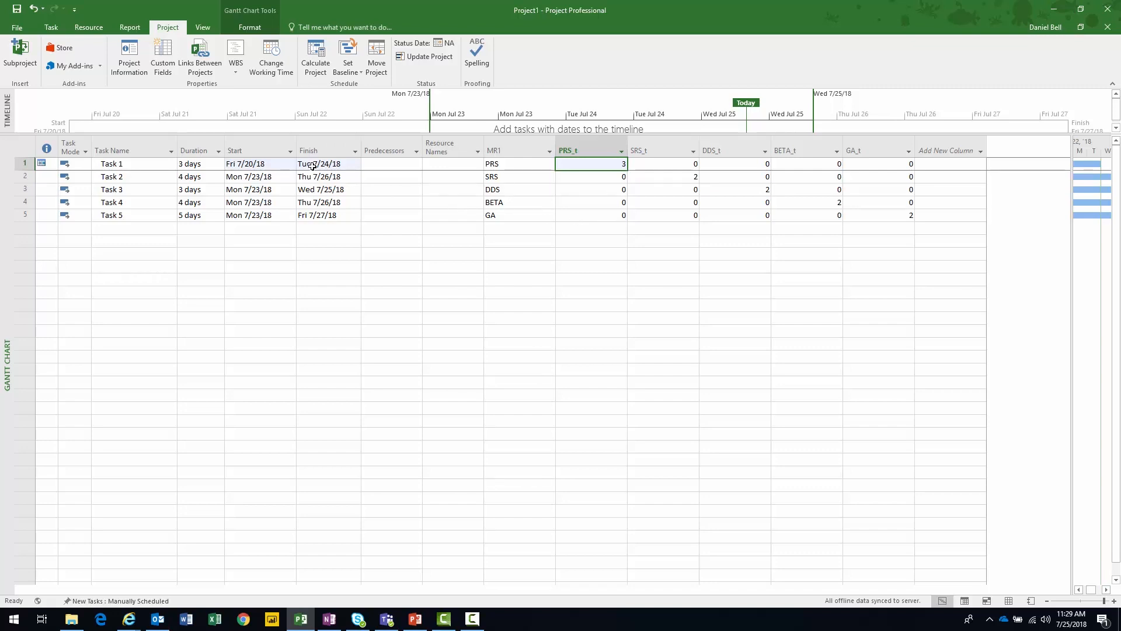
Set Task 1's finish date to Fri 7/27/18 and check its PRS_t value.
{"action": "left_click", "coordinate": [325, 165]}
{"action": "left_click", "coordinate": [355, 164]}
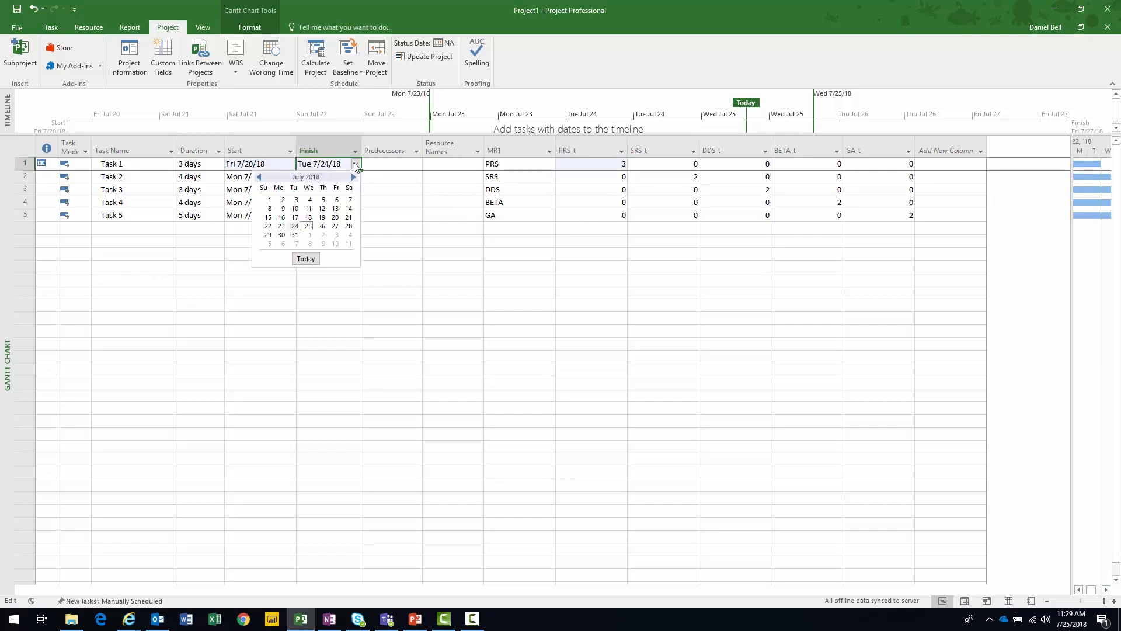
{"action": "left_click", "coordinate": [333, 226]}
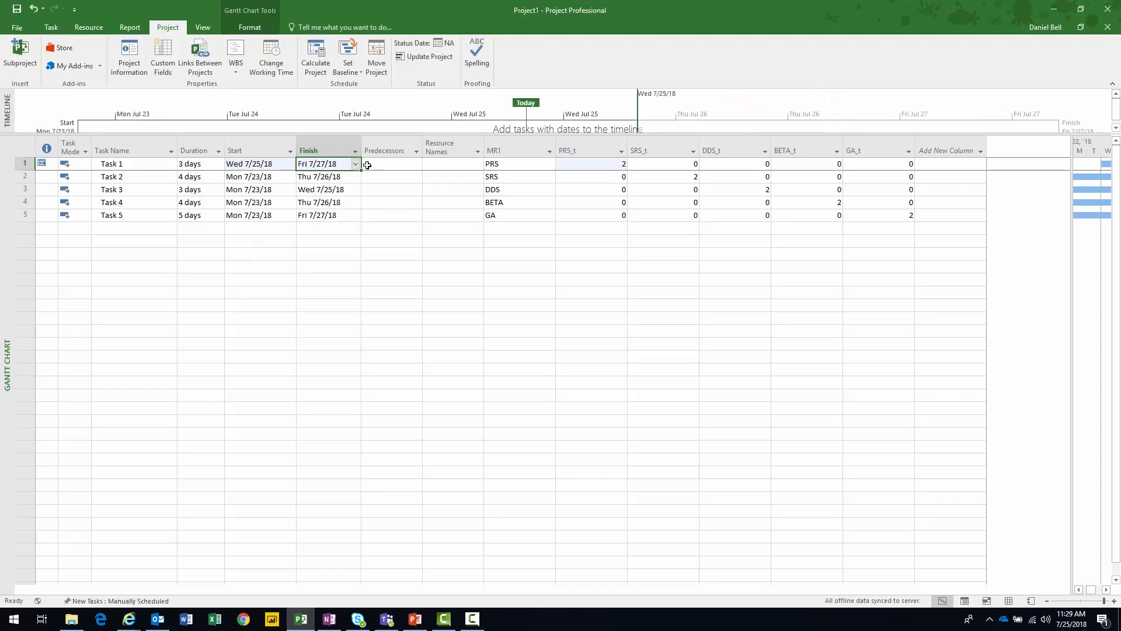
{"action": "left_click", "coordinate": [601, 165]}
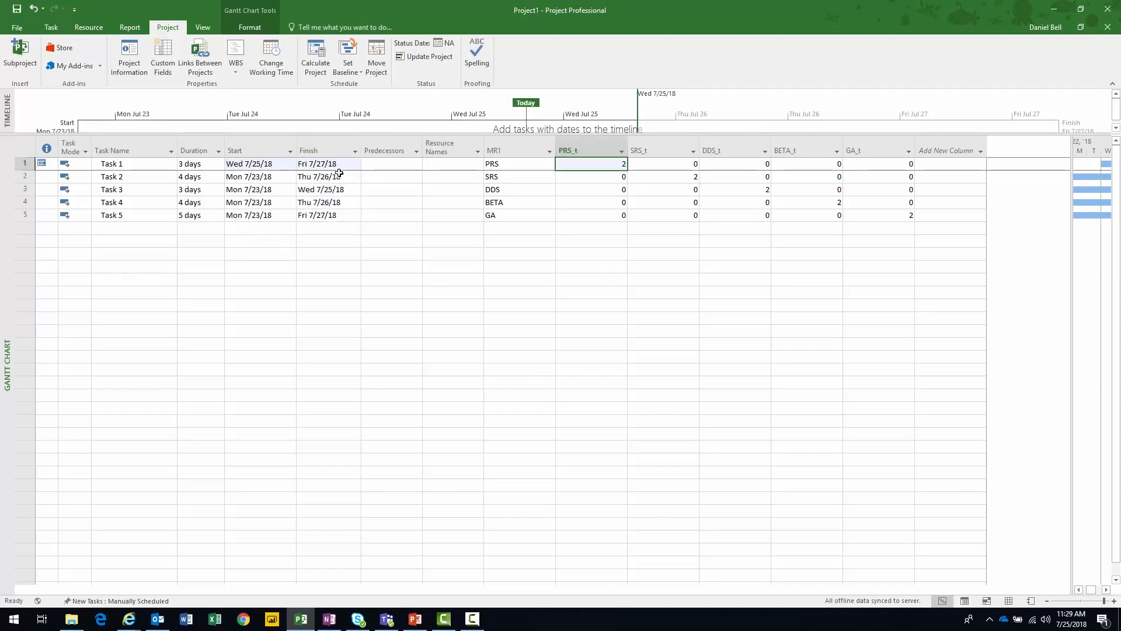
Insert the % Complete column before Predecessors and set Task 1 to 100% complete.
{"action": "right_click", "coordinate": [390, 151]}
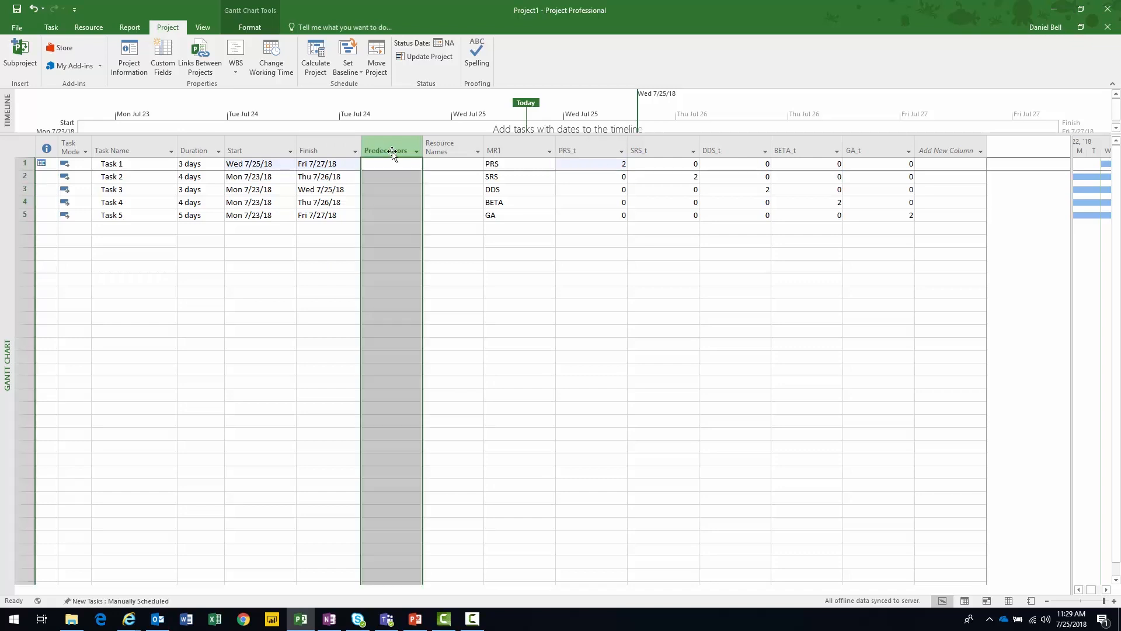
{"action": "left_click", "coordinate": [414, 233]}
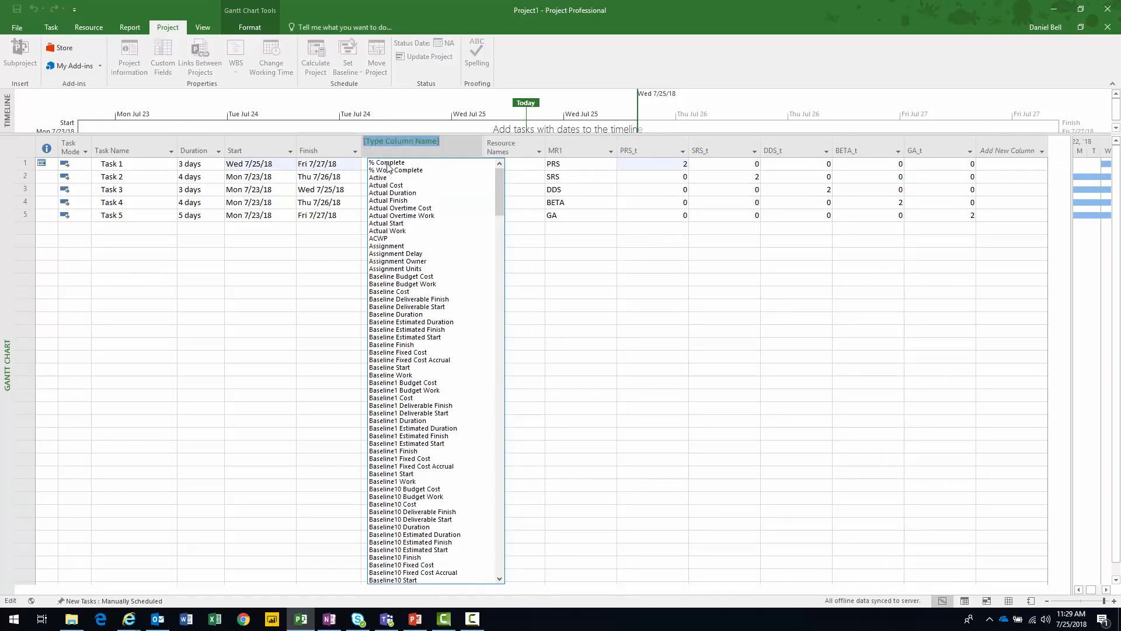
{"action": "type", "text": "100"}
{"action": "key", "text": "Return"}
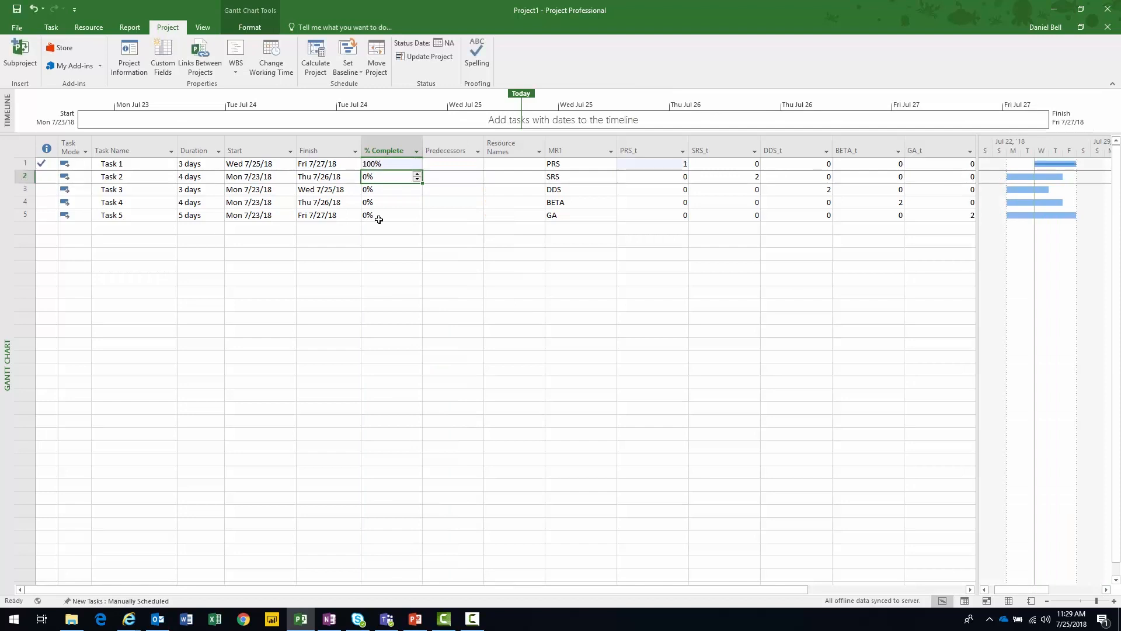
{"action": "left_click", "coordinate": [662, 164]}
Set Task 2's finish date to Tue 7/24/18 and allow it to start before the project start date.
{"action": "left_click", "coordinate": [386, 176]}
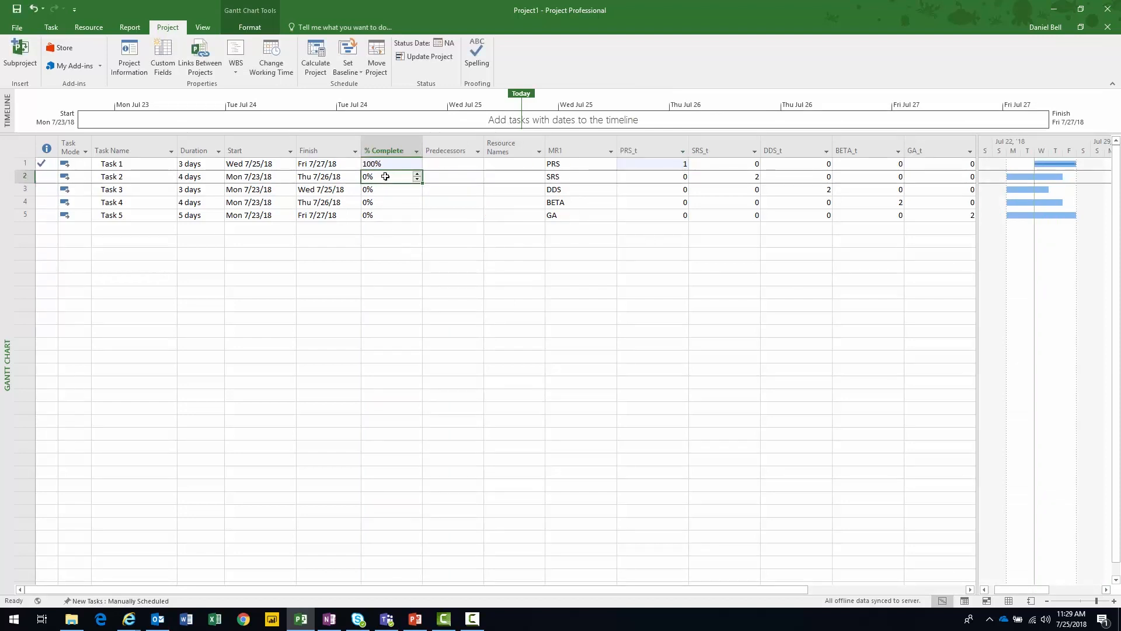
{"action": "left_click", "coordinate": [332, 177]}
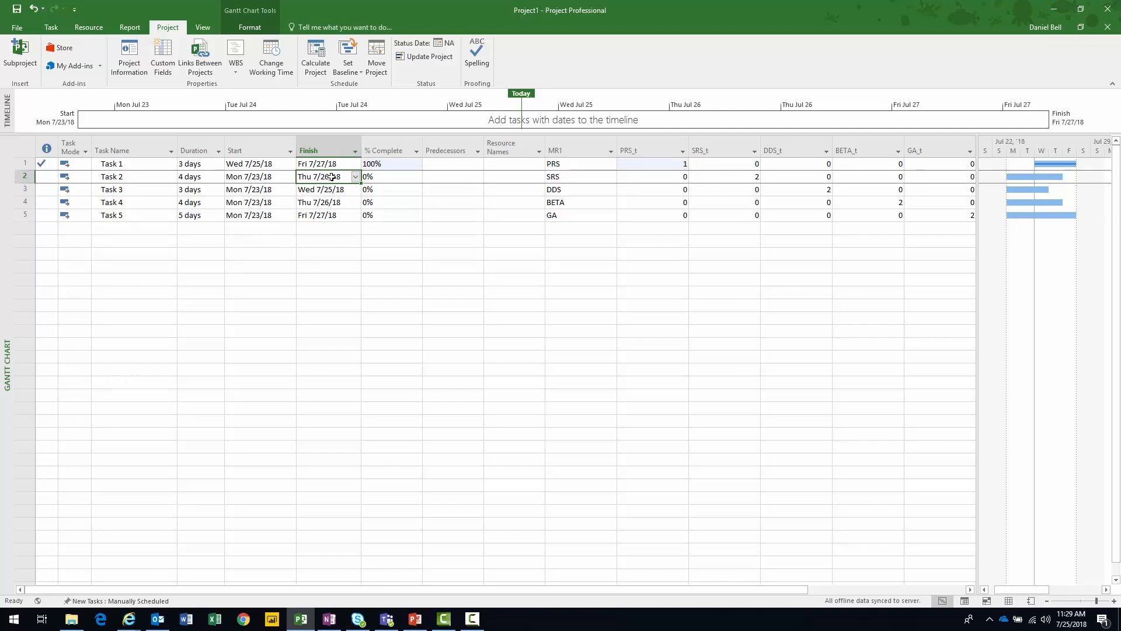
{"action": "left_click", "coordinate": [729, 177]}
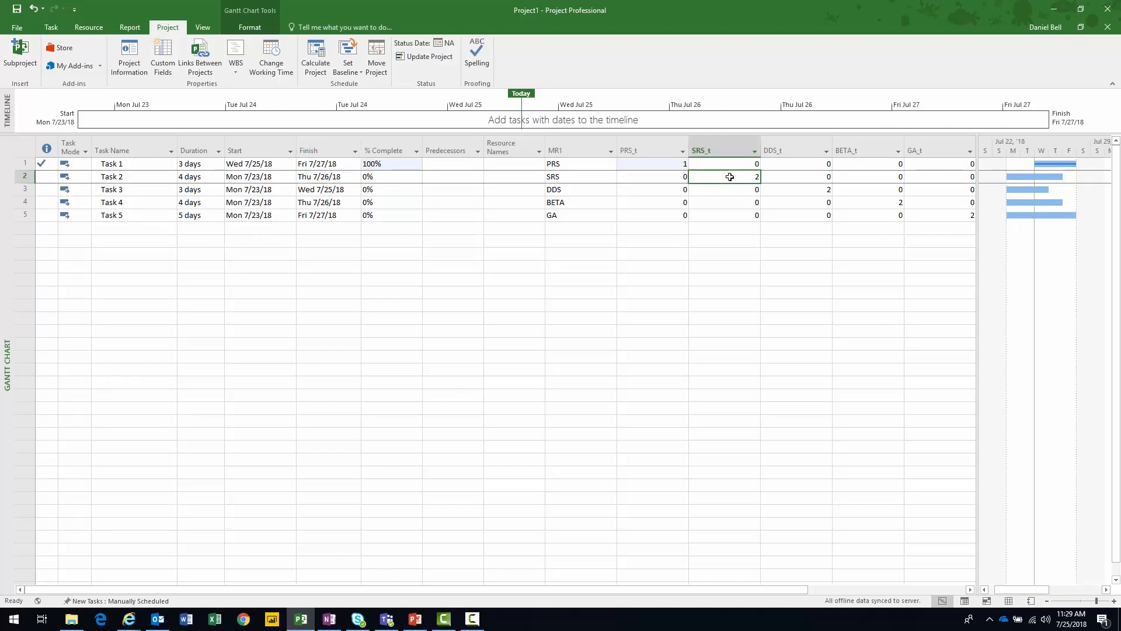
{"action": "left_click", "coordinate": [349, 177]}
{"action": "left_click", "coordinate": [356, 177]}
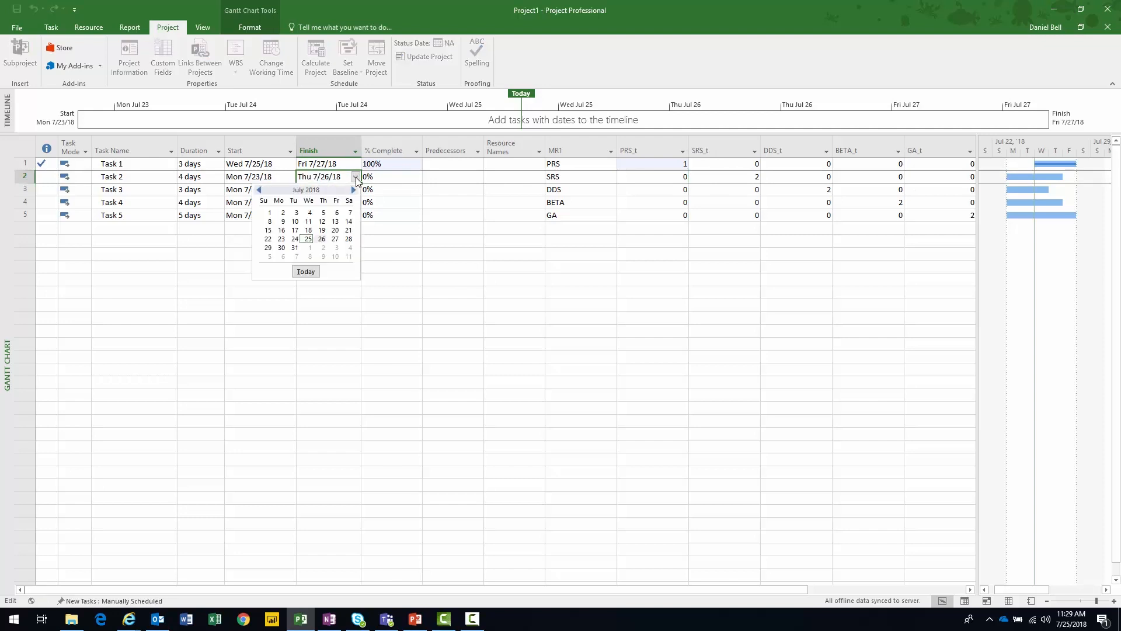
{"action": "left_click", "coordinate": [298, 239]}
{"action": "left_click", "coordinate": [514, 343]}
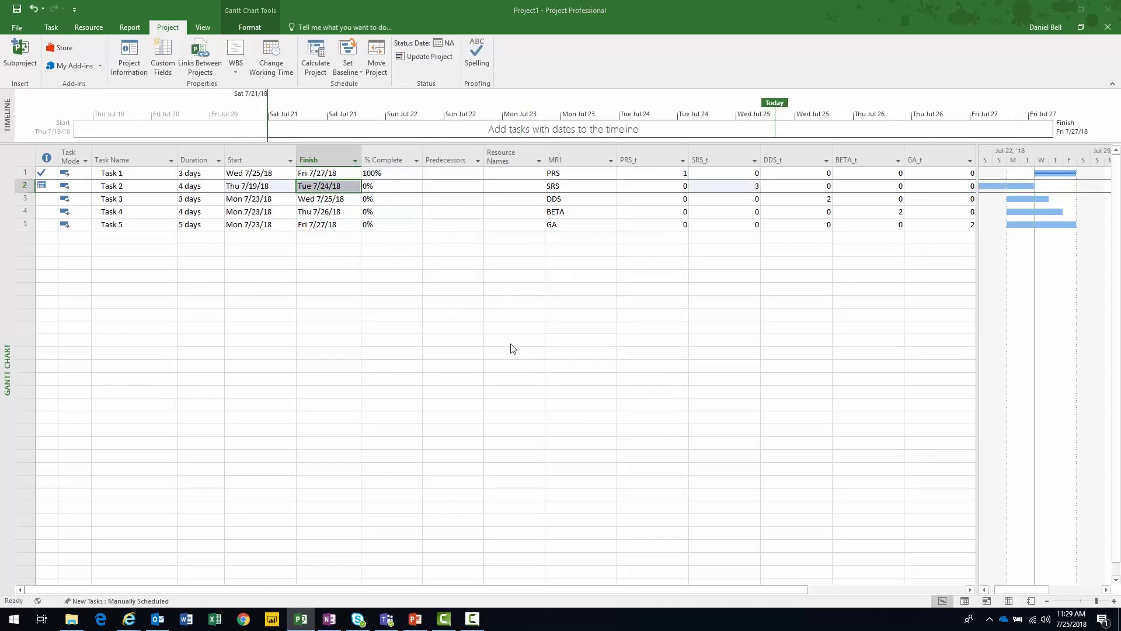
Test Task 2 at 100% complete, and set its % Complete to 50%.
{"action": "left_click", "coordinate": [389, 188]}
{"action": "type", "text": "100"}
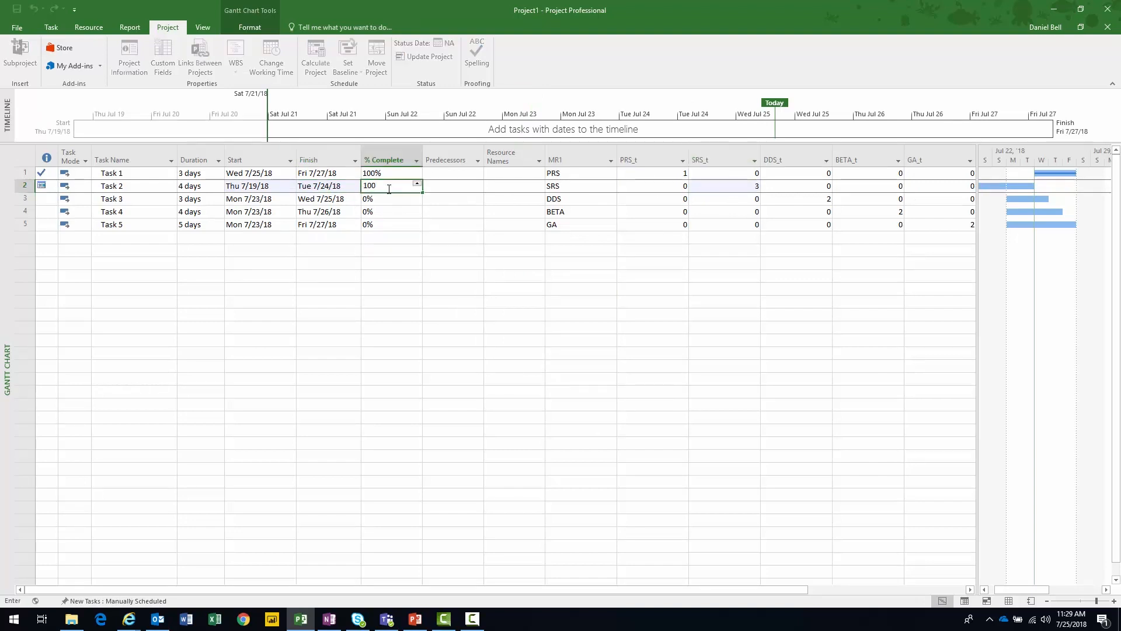
{"action": "key", "text": "Return"}
{"action": "left_click", "coordinate": [379, 185]}
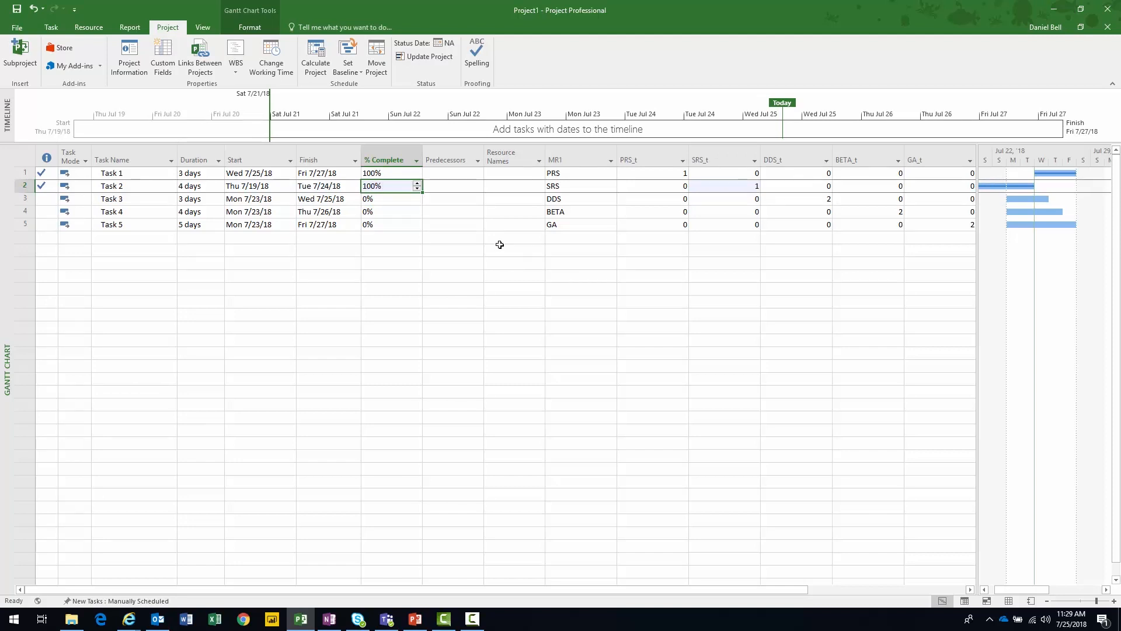
{"action": "type", "text": "50"}
{"action": "key", "text": "Return"}
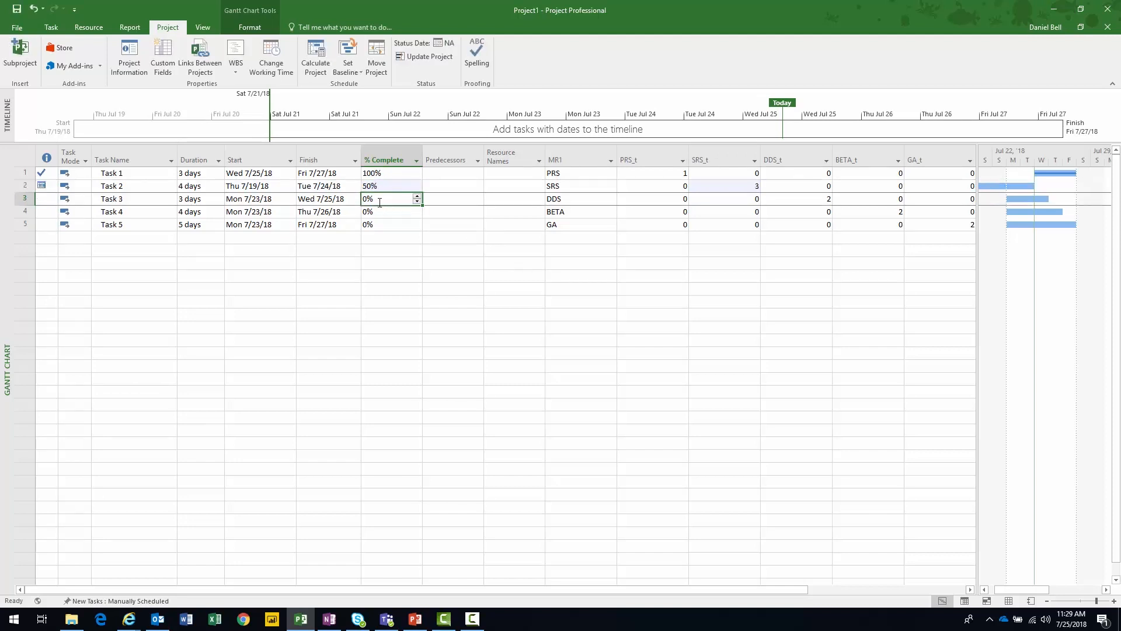
Test Task 3 at 100% complete, and set its % Complete to 40%.
{"action": "type", "text": "100"}
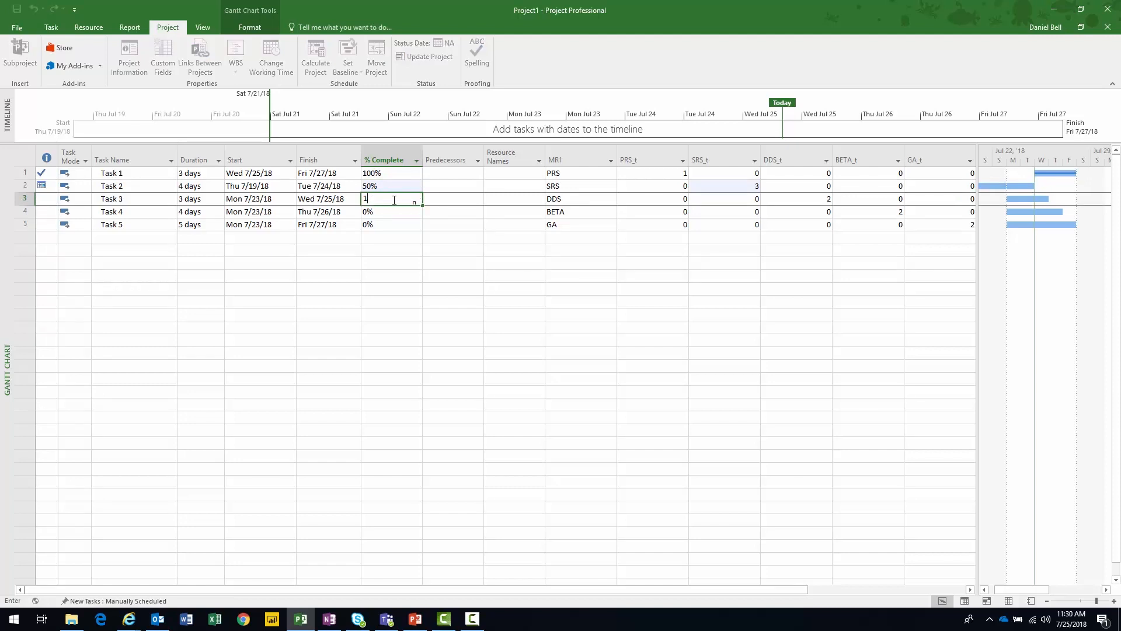
{"action": "key", "text": "Return"}
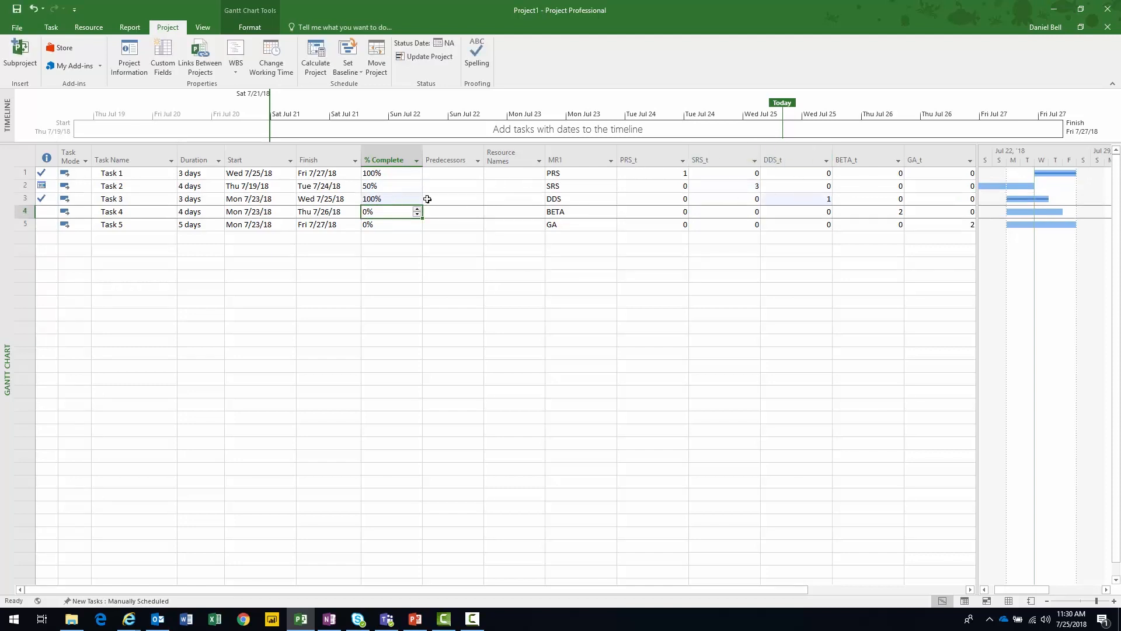
{"action": "left_click", "coordinate": [393, 200]}
{"action": "type", "text": "40"}
{"action": "key", "text": "Return"}
Test Task 4 at 100% complete, and set its % Complete to 10%.
{"action": "type", "text": "100"}
{"action": "key", "text": "Return"}
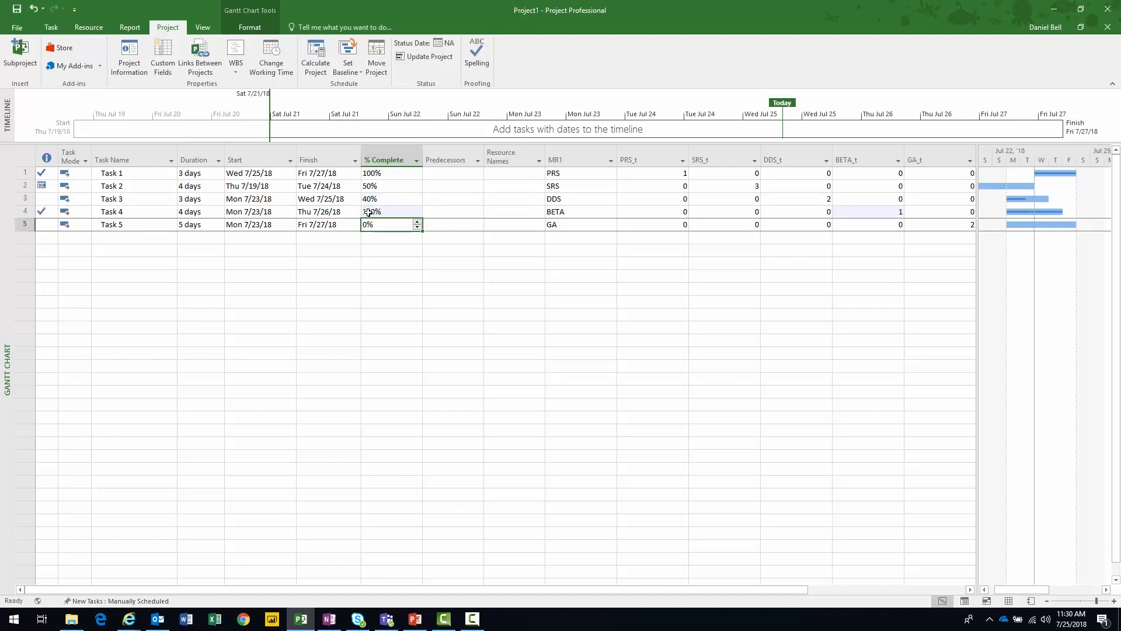
{"action": "left_click", "coordinate": [369, 213]}
{"action": "type", "text": "10"}
{"action": "key", "text": "Return"}
Test Task 5 at 100% complete, and set its % Complete to 10%.
{"action": "type", "text": "40"}
{"action": "key", "text": "BackSpace"}
{"action": "key", "text": "BackSpace"}
{"action": "type", "text": "100"}
{"action": "key", "text": "Return"}
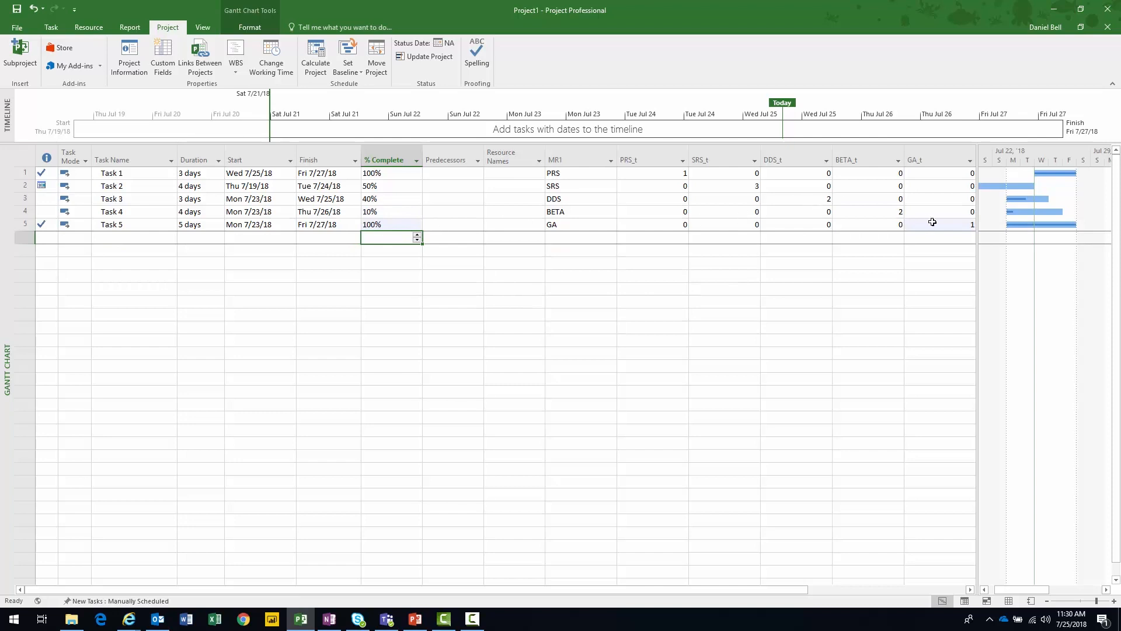
{"action": "left_click", "coordinate": [404, 225]}
{"action": "type", "text": "10"}
{"action": "key", "text": "Return"}
{"action": "left_click", "coordinate": [395, 223]}
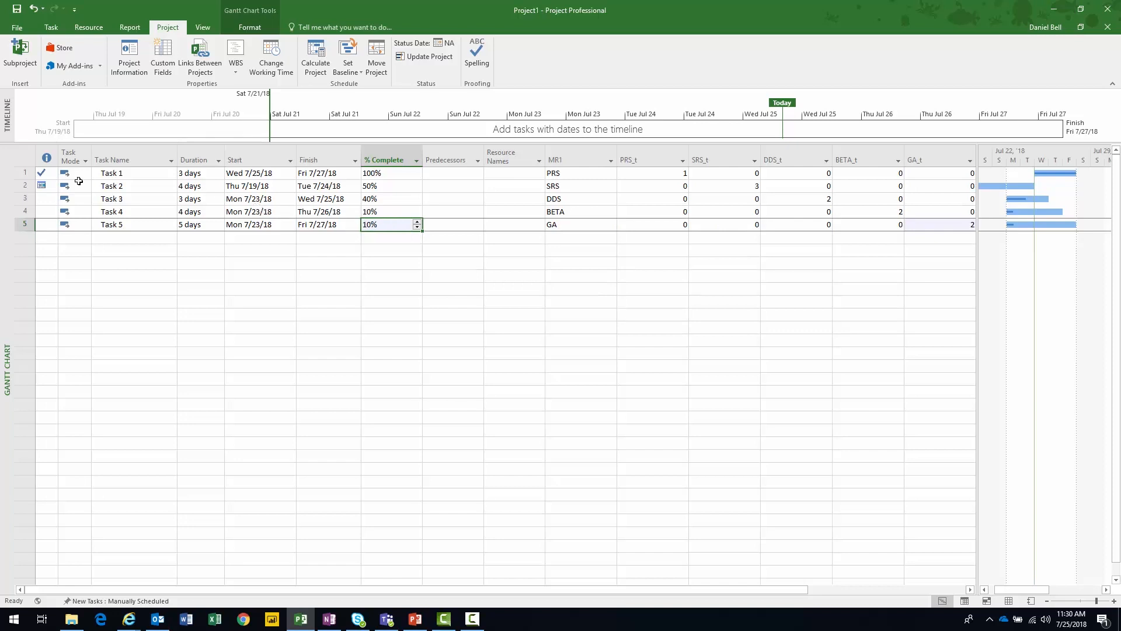
Save the project to Project Web App under the name Milestone Test 102.
{"action": "left_click", "coordinate": [18, 26]}
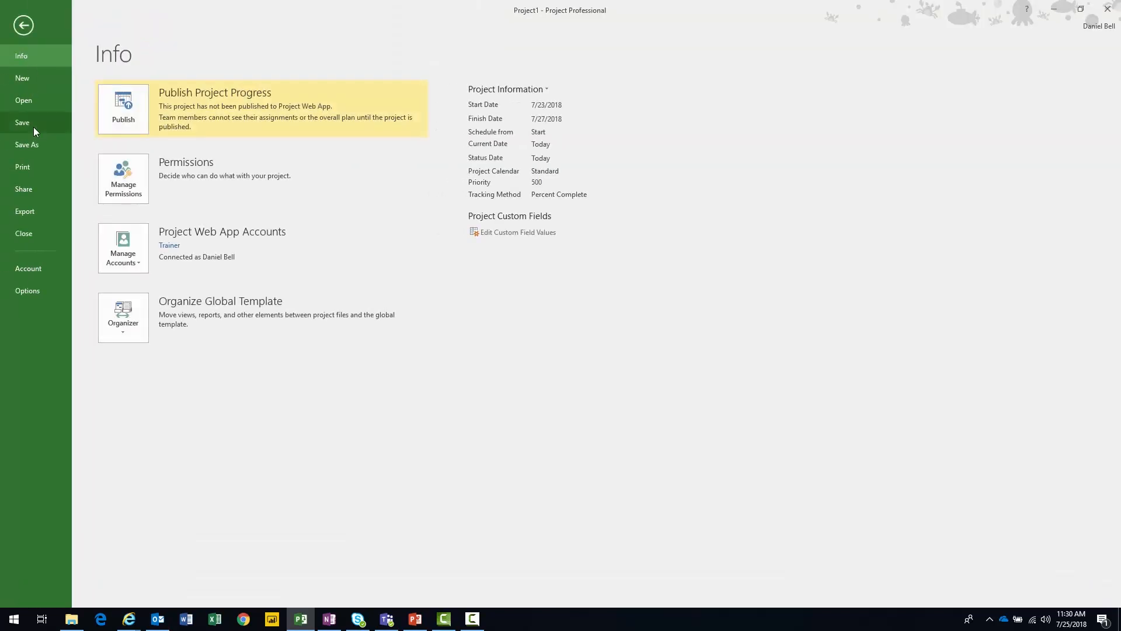
{"action": "left_click", "coordinate": [33, 145]}
{"action": "left_click", "coordinate": [295, 127]}
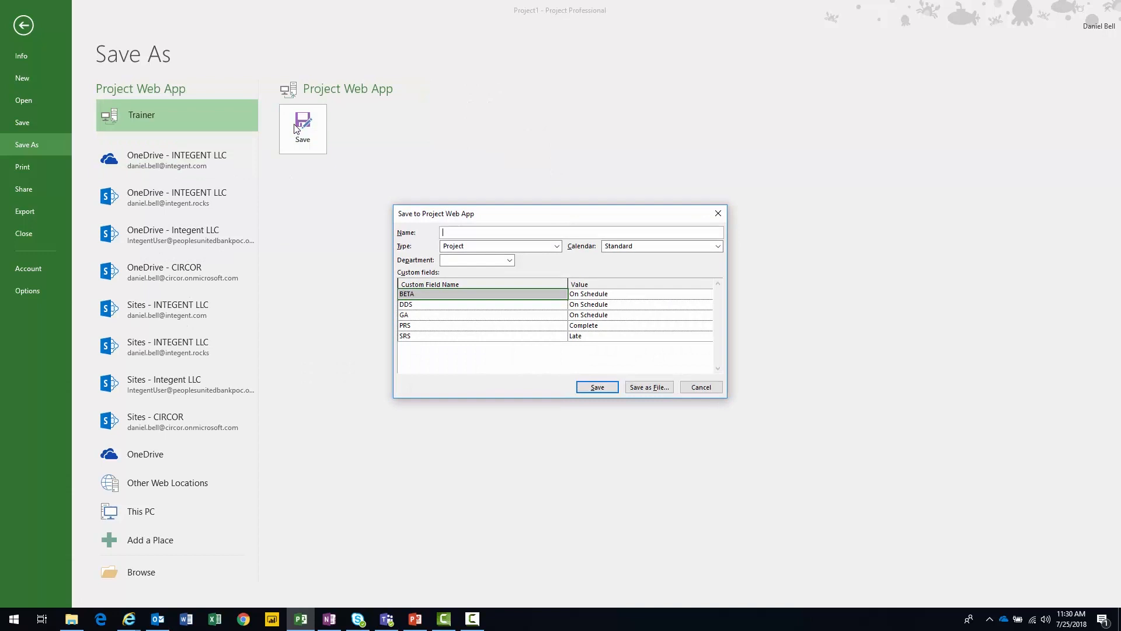
{"action": "type", "text": "MilestonesTest 102"}
{"action": "key", "text": "Return"}
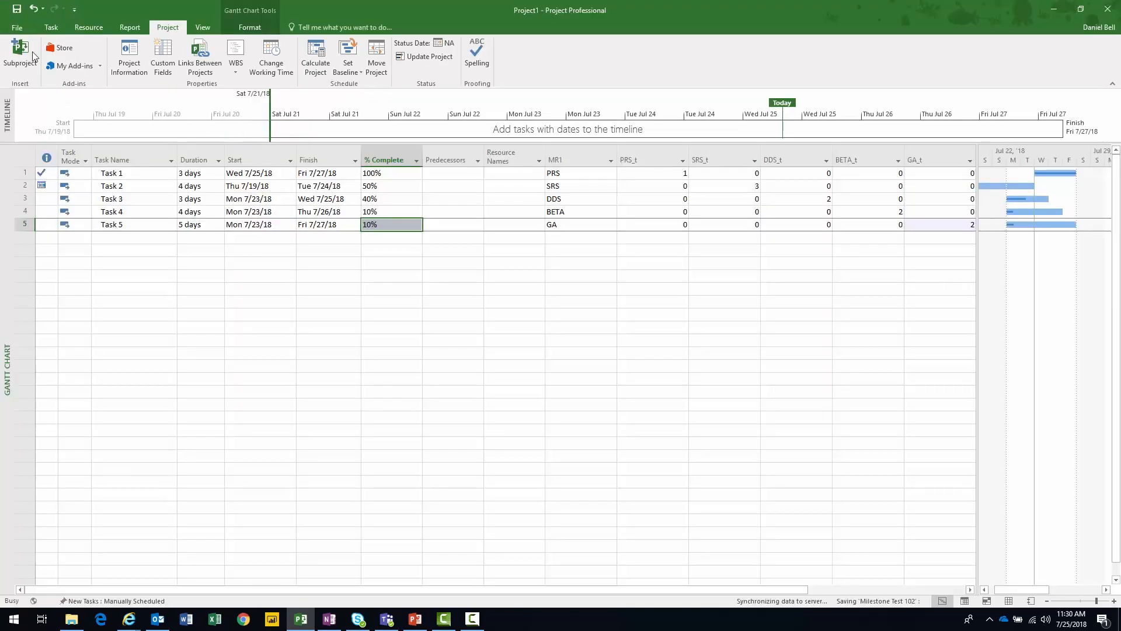
Publish the Milestone Test 102 project and create a project site for it under sites/Trainer.
{"action": "left_click", "coordinate": [18, 29]}
{"action": "key", "text": "Escape"}
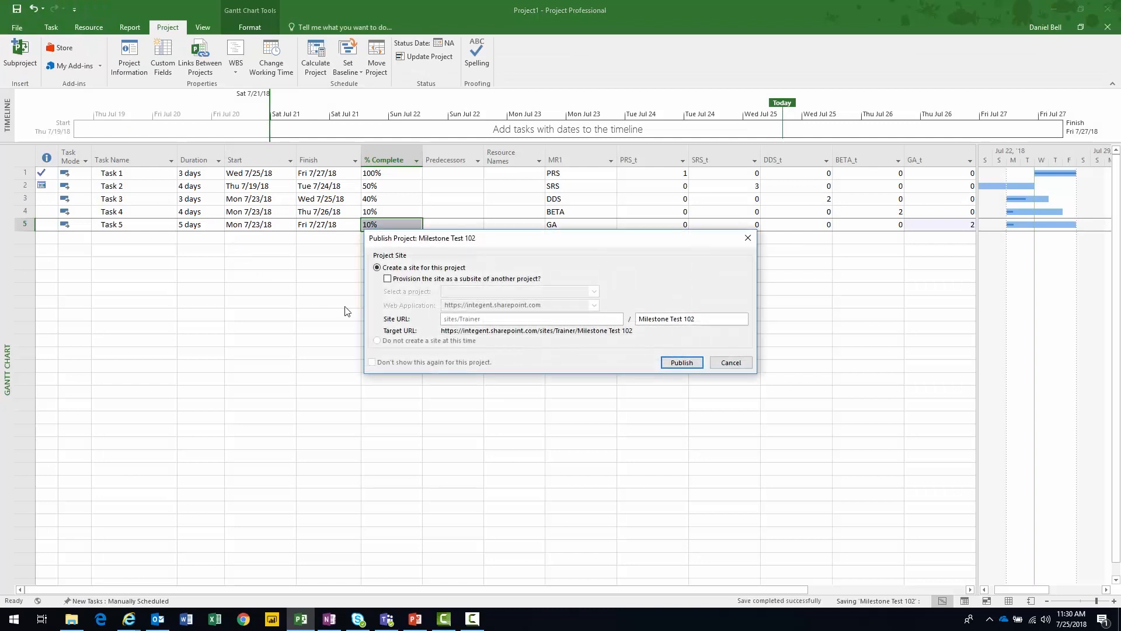
{"action": "left_click", "coordinate": [686, 365]}
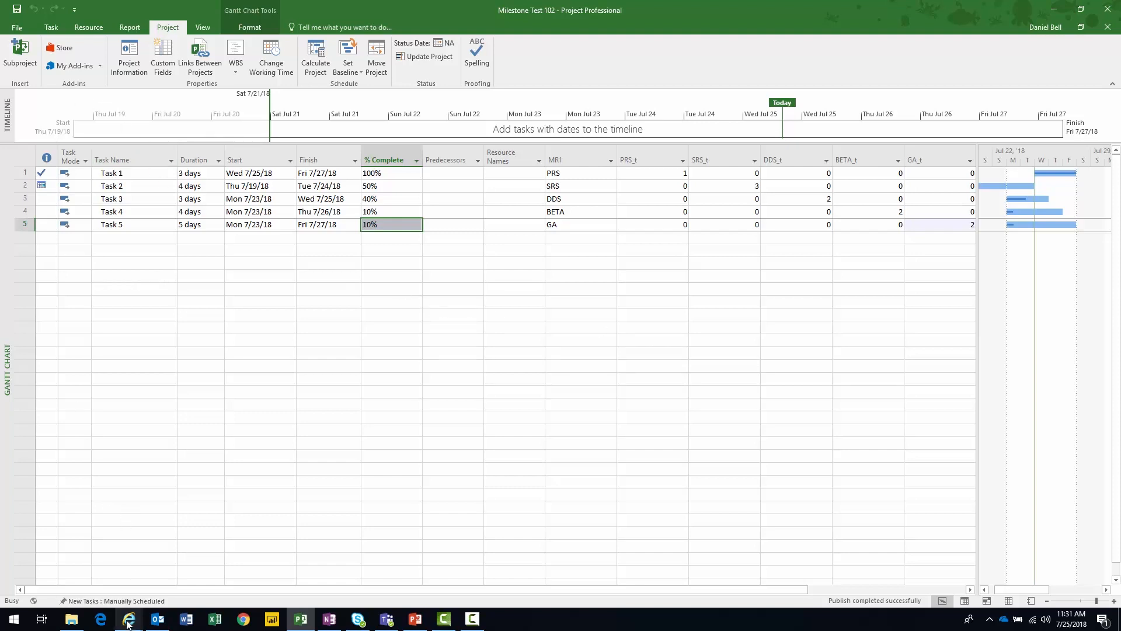
Switch to Project Center in Internet Explorer and reload the project list to include the published project.
{"action": "mouse_move", "coordinate": [128, 623]}
{"action": "left_click", "coordinate": [191, 570]}
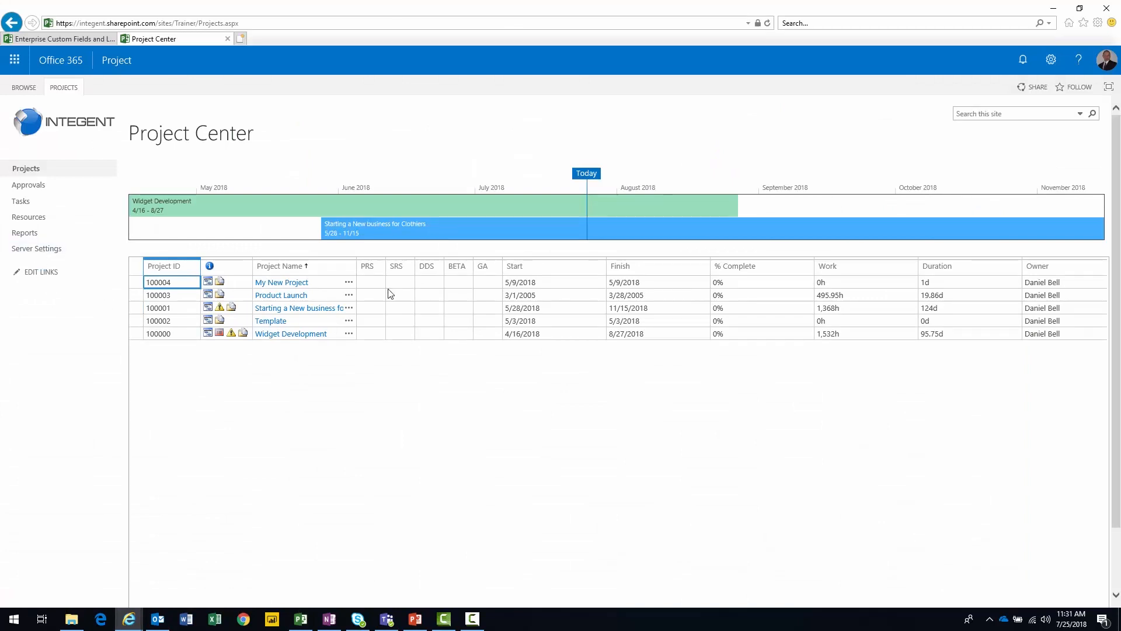
{"action": "left_click", "coordinate": [17, 174]}
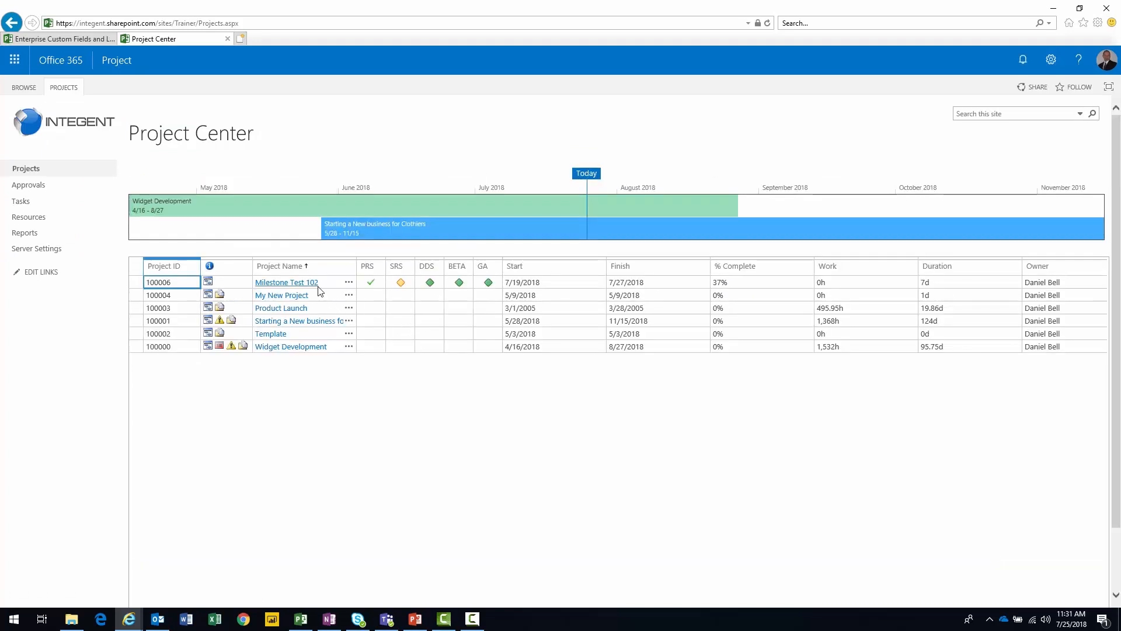
Examine the PRS, SRS, DDS, BETA and GA status indicators in the Milestone Test 102 row.
{"action": "left_click", "coordinate": [375, 286]}
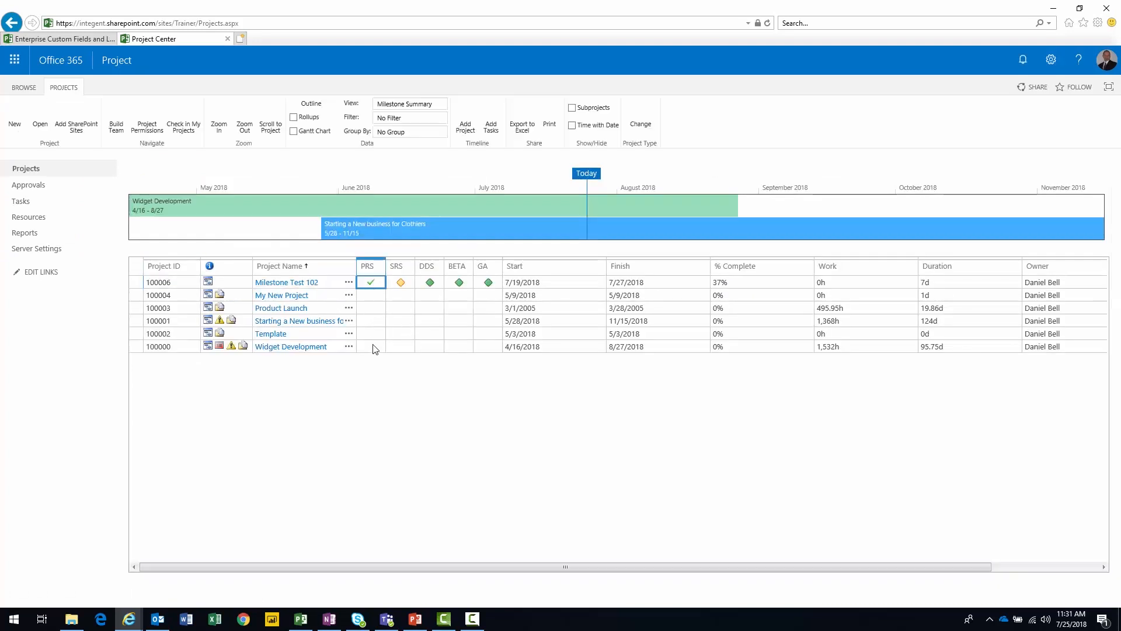
{"action": "left_click", "coordinate": [402, 287]}
{"action": "left_click_drag", "start_coordinate": [431, 284], "coordinate": [483, 285]}
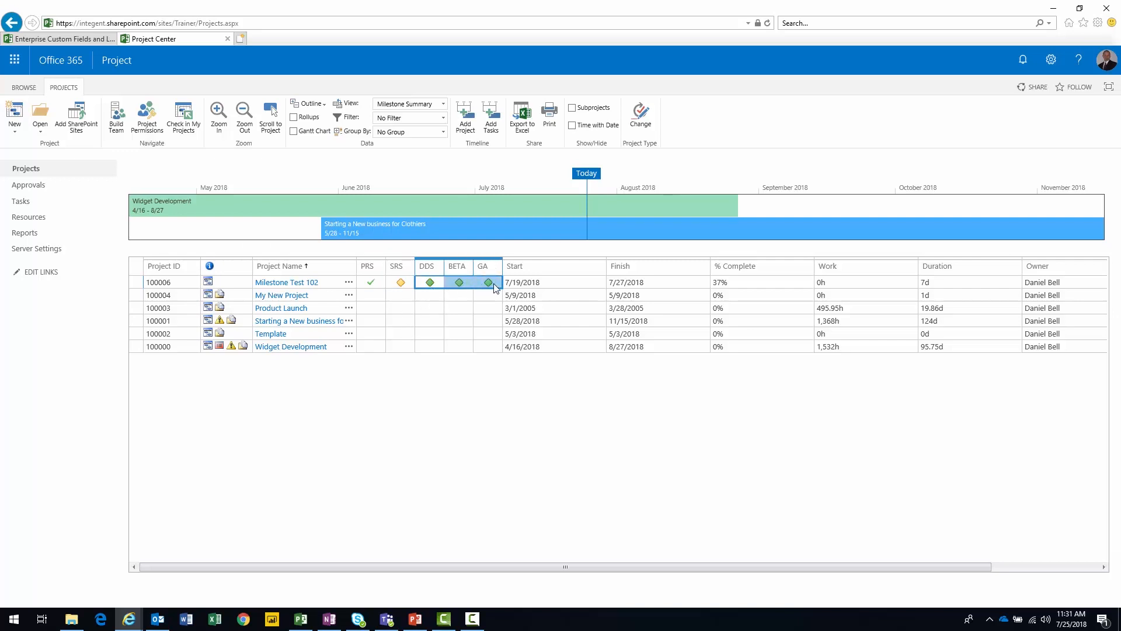
{"action": "left_click_drag", "start_coordinate": [369, 286], "coordinate": [488, 285]}
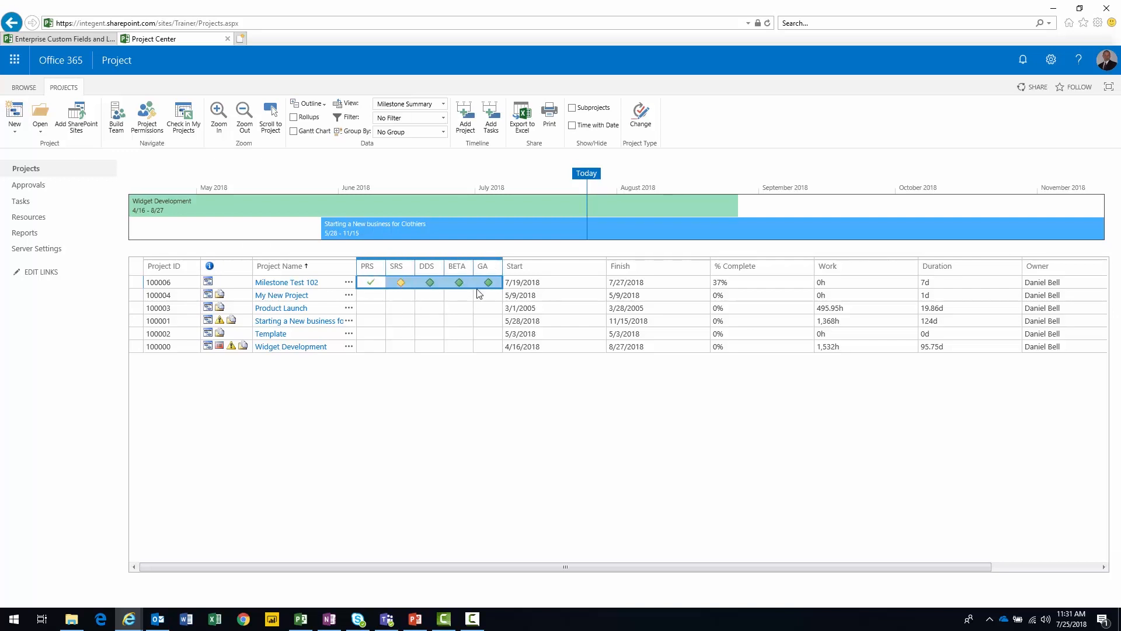